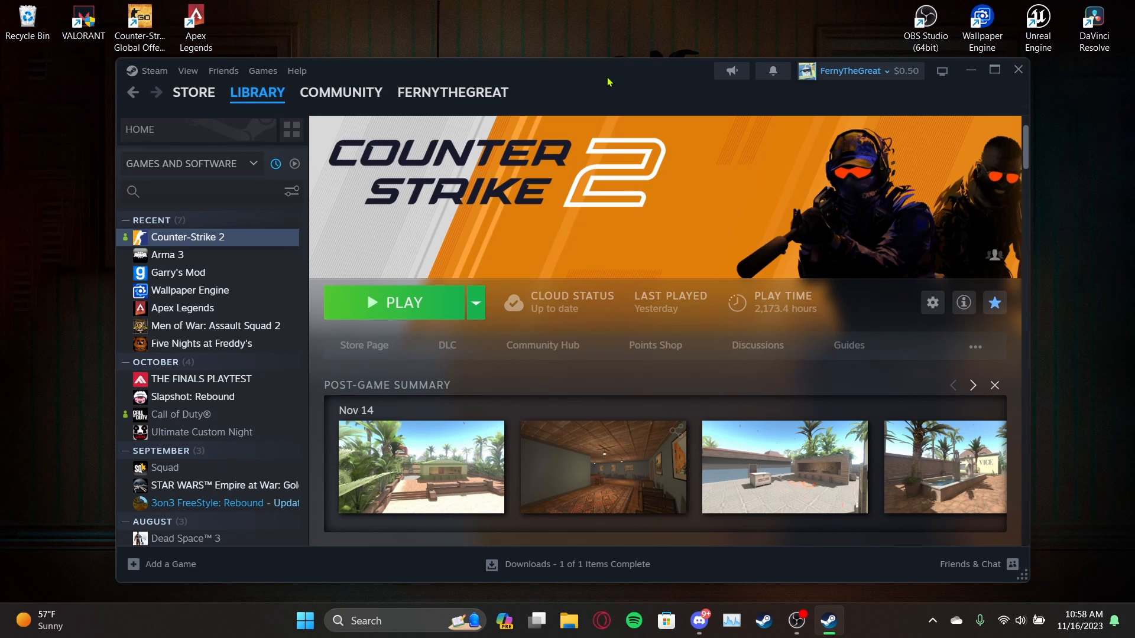
Launch Counter-Strike 2 Workshop Tools and create a new addon named Test_new.
{"action": "left_click", "coordinate": [461, 316]}
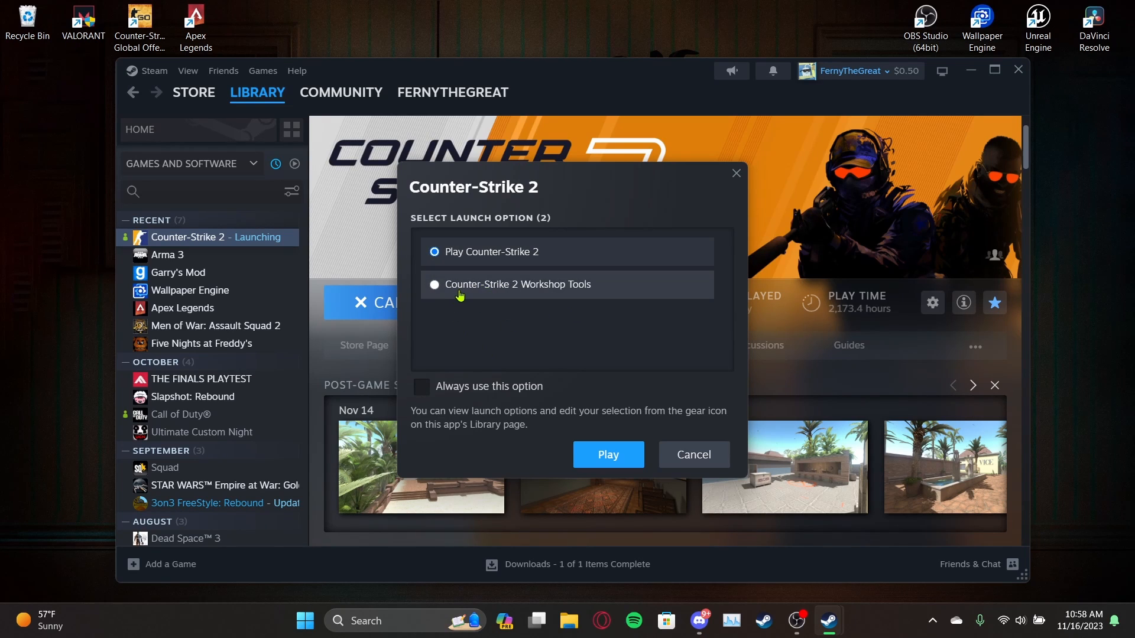
{"action": "left_click", "coordinate": [484, 288]}
{"action": "left_click", "coordinate": [597, 457]}
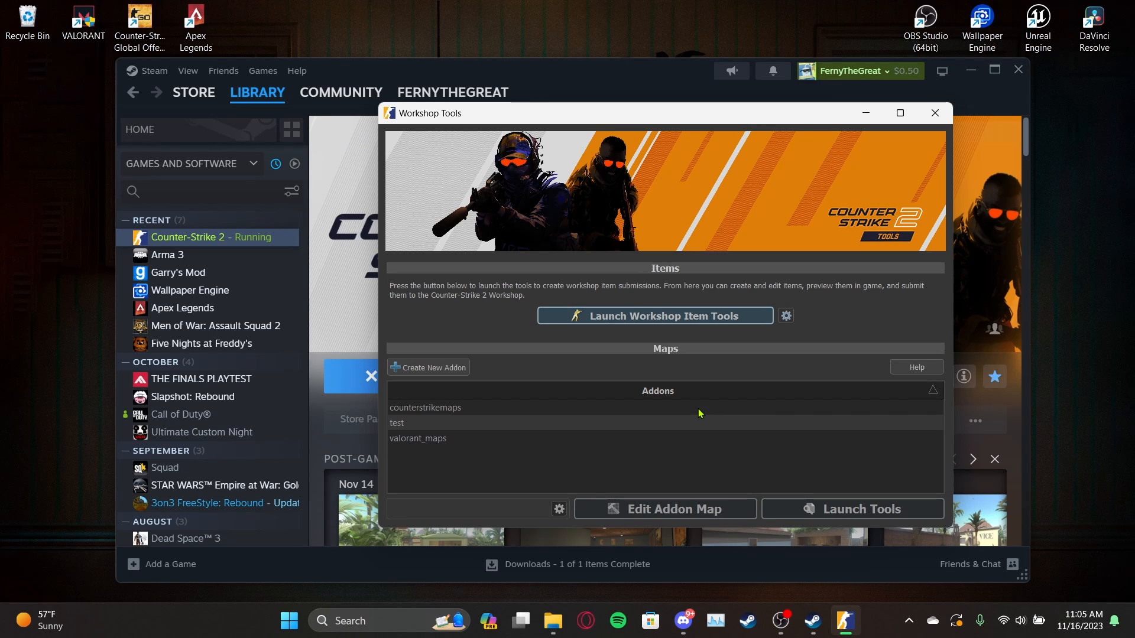
{"action": "left_click", "coordinate": [428, 368]}
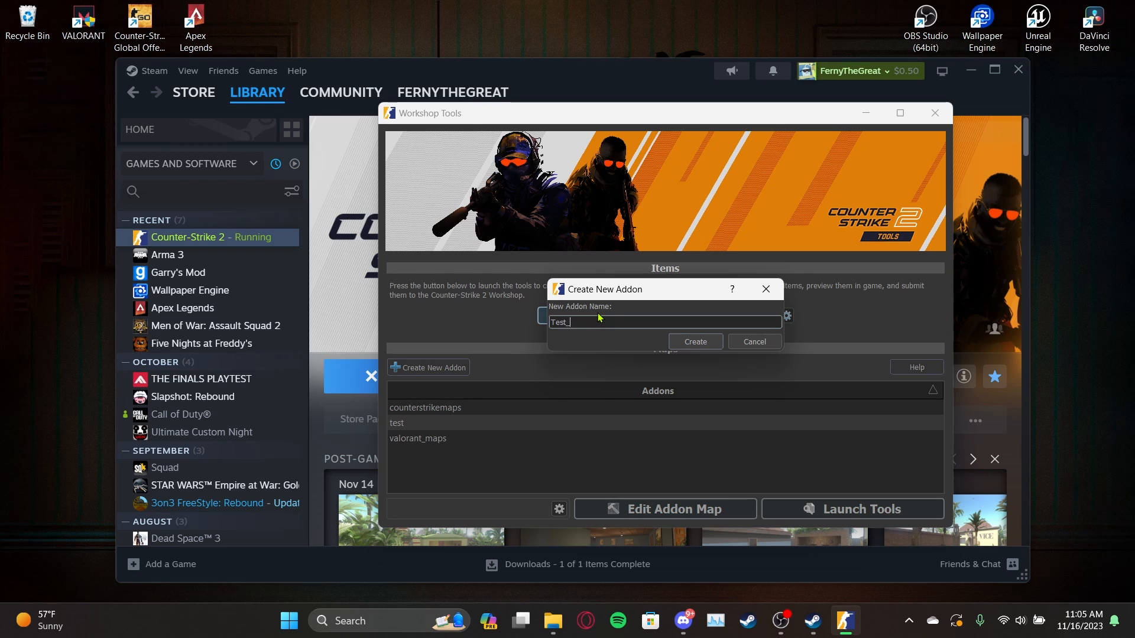
{"action": "left_click", "coordinate": [692, 342]}
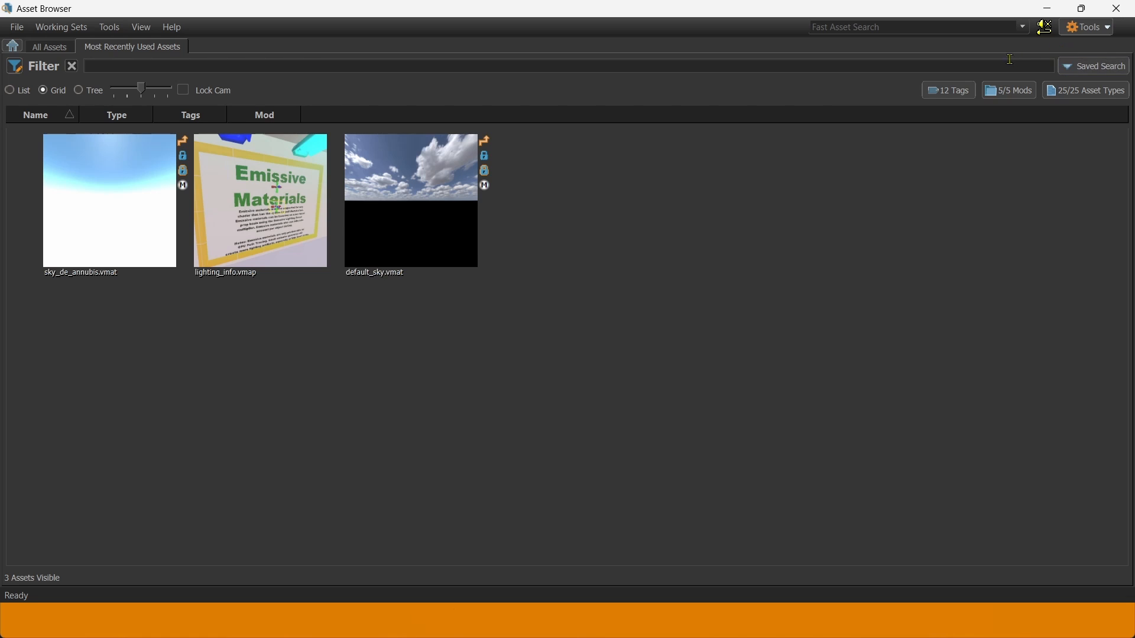
Open the Hammer map editor from the Tools list and start a blank map, untitled_1.vmap.
{"action": "left_click", "coordinate": [1090, 28]}
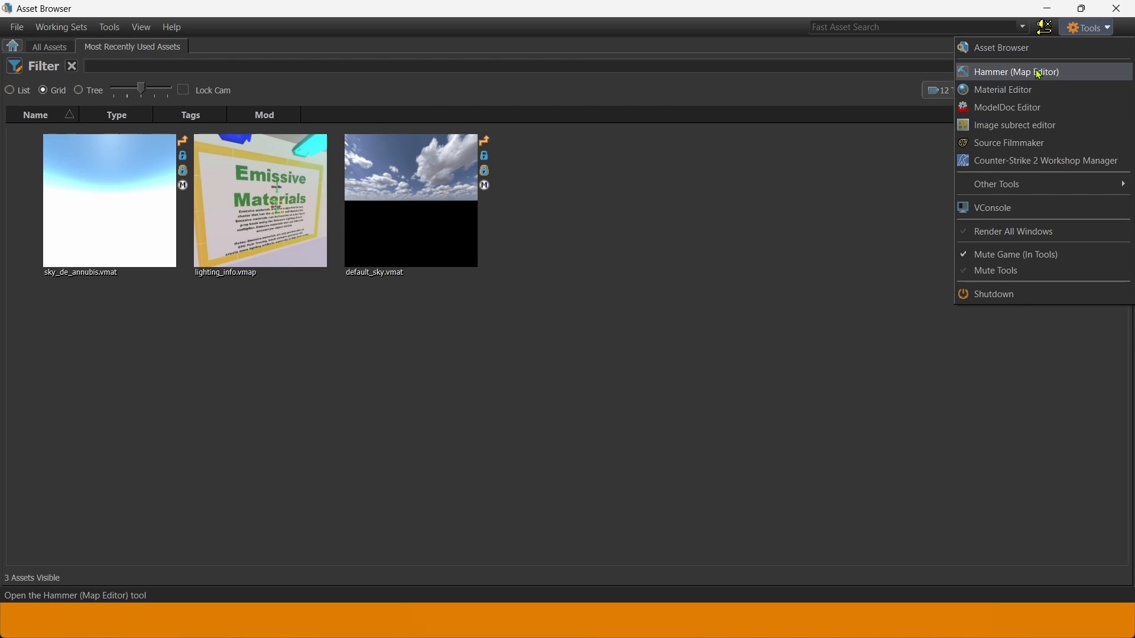
{"action": "left_click", "coordinate": [1018, 80]}
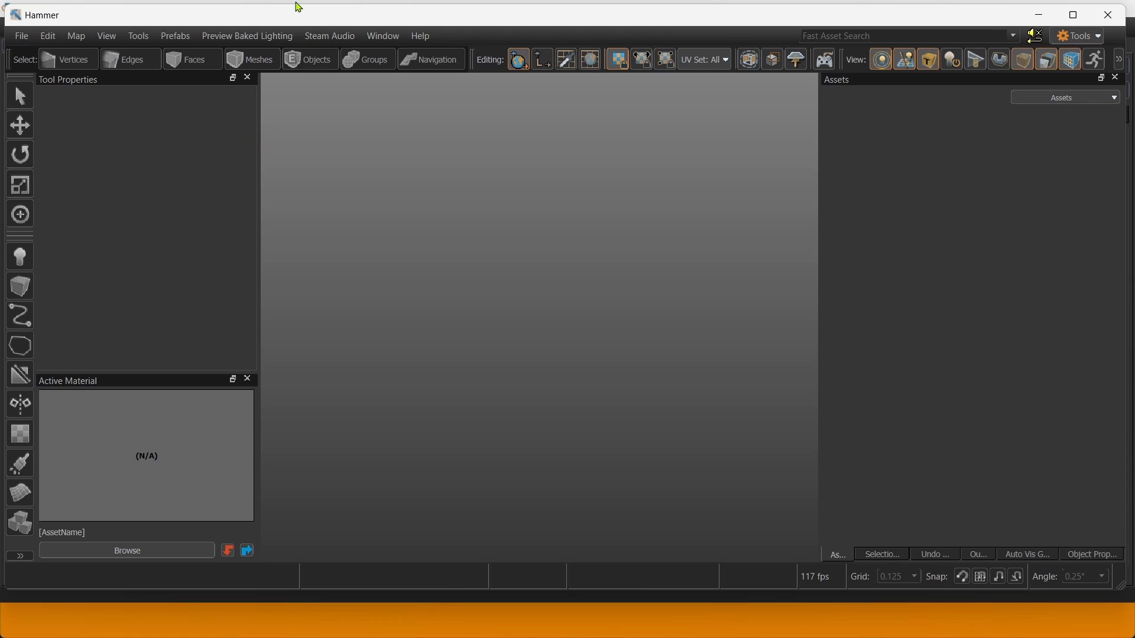
{"action": "left_click", "coordinate": [21, 36]}
{"action": "left_click", "coordinate": [25, 51]}
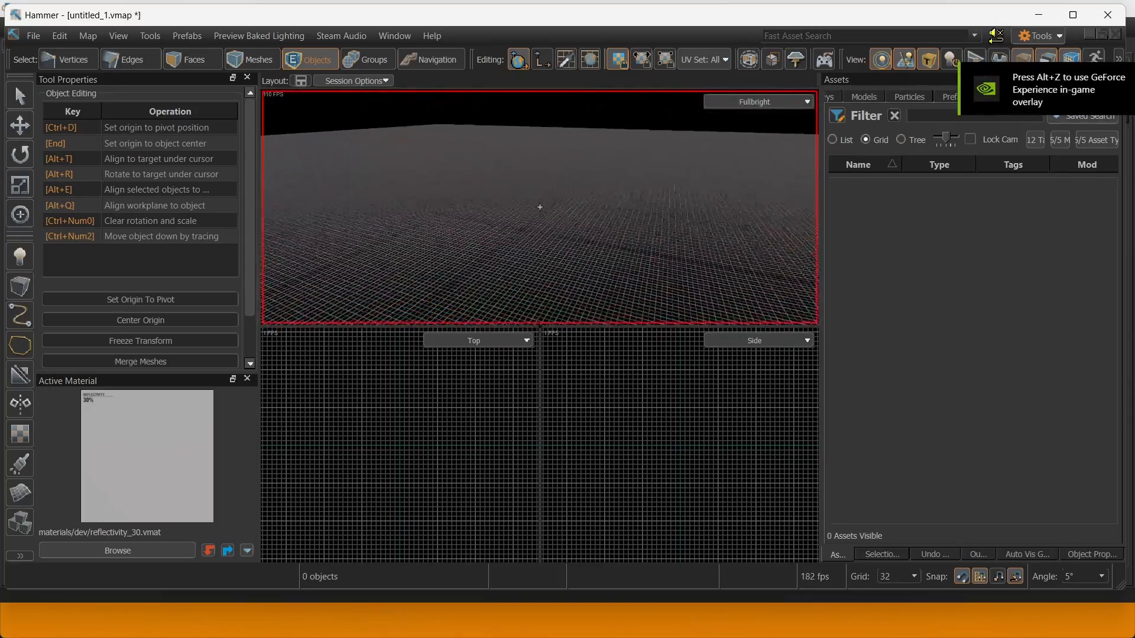
{"action": "right_click_drag", "start_coordinate": [540, 207], "coordinate": [539, 207]}
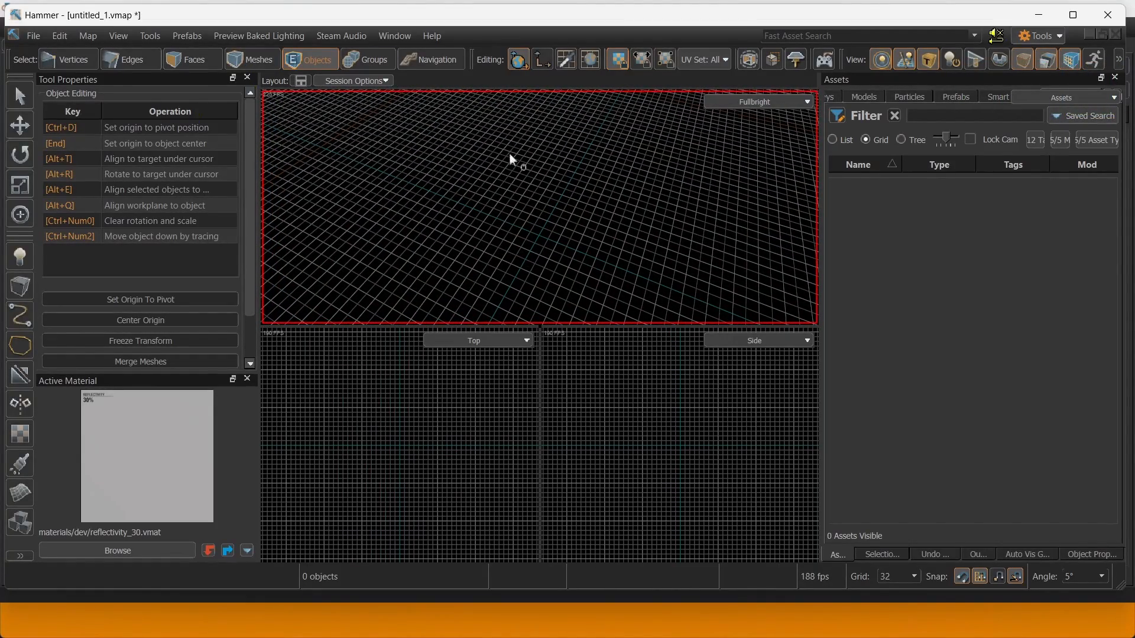
{"action": "mouse_move", "coordinate": [644, 231]}
{"action": "right_mouse_down"}
{"action": "mouse_move", "coordinate": [540, 207]}
{"action": "mouse_move", "coordinate": [652, 226]}
{"action": "right_mouse_up"}
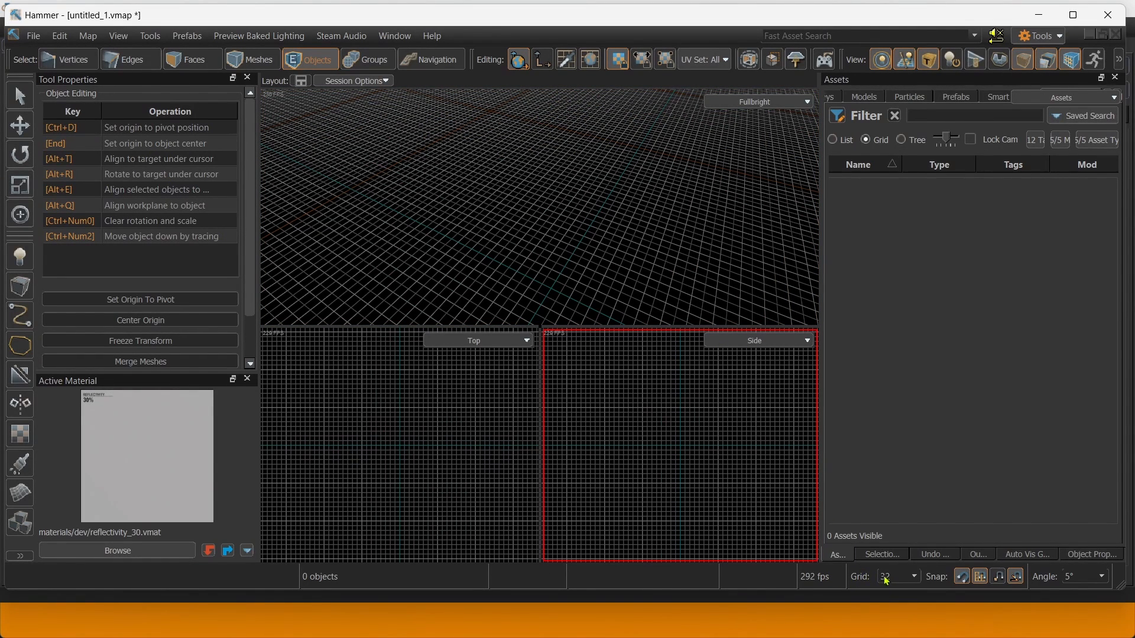
{"action": "right_click_drag", "start_coordinate": [609, 255], "coordinate": [540, 207]}
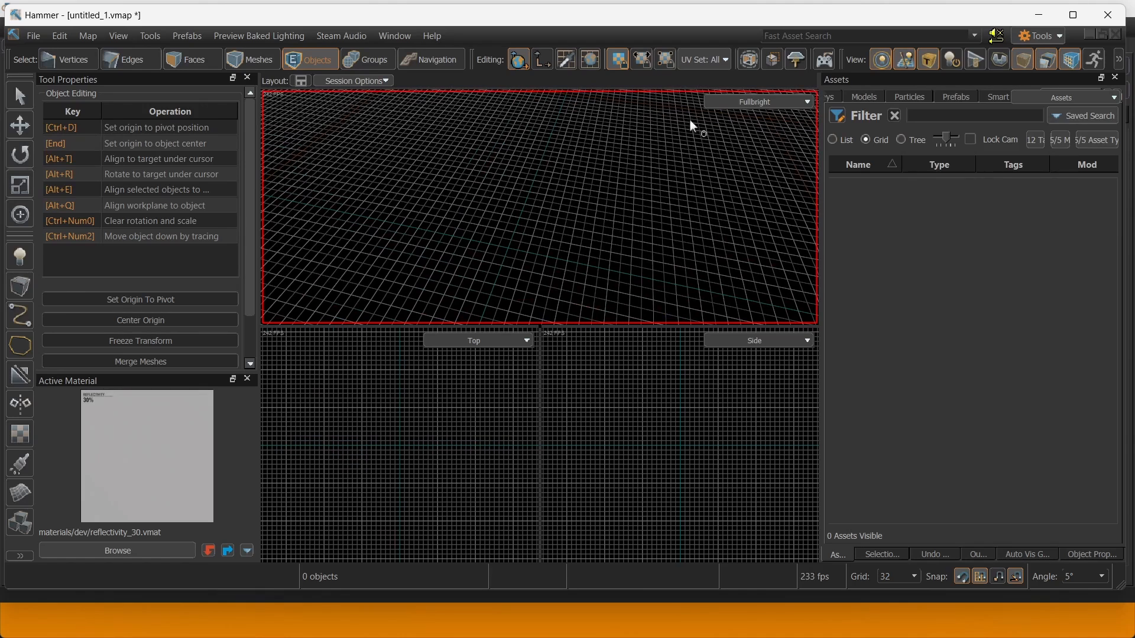
{"action": "left_click_drag", "start_coordinate": [618, 214], "coordinate": [579, 194], "text": "alt"}
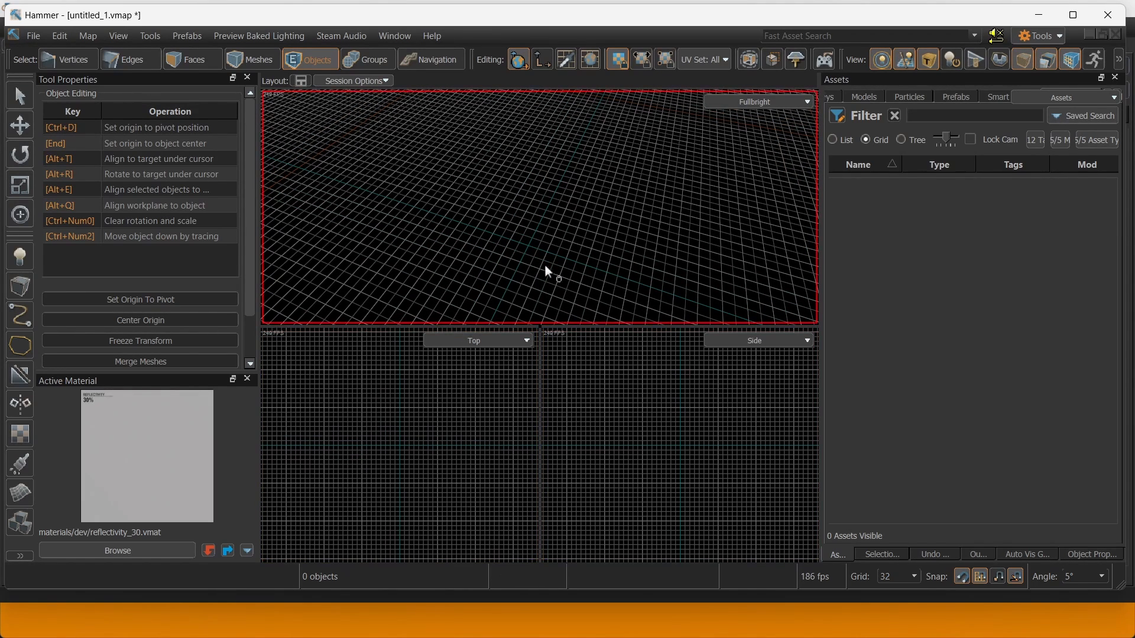
{"action": "left_click", "coordinate": [302, 82]}
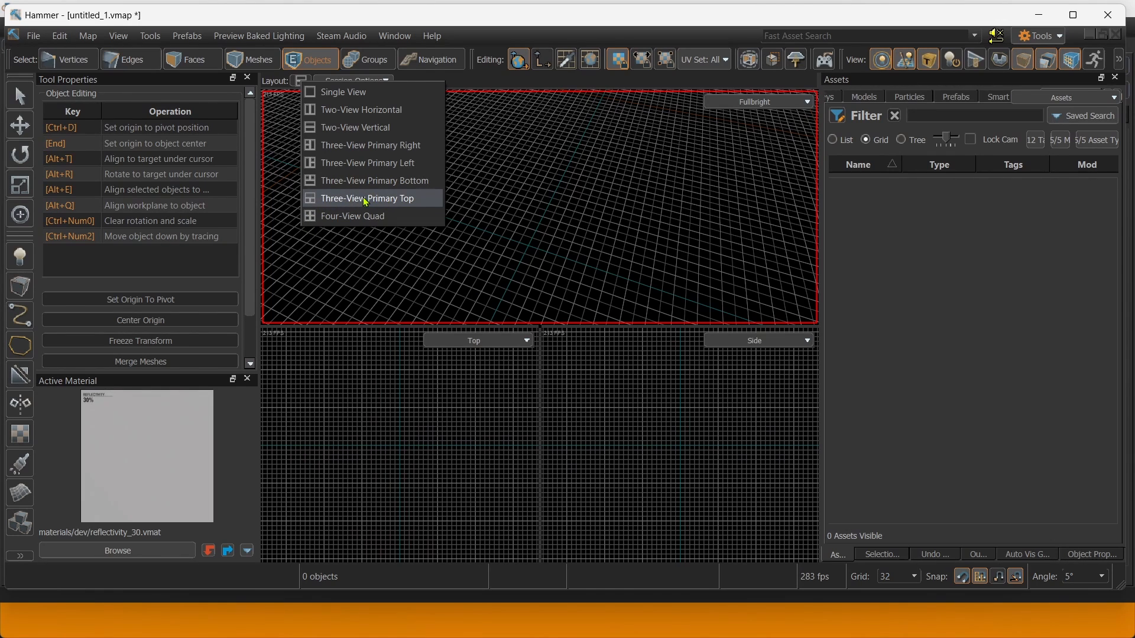
{"action": "left_click", "coordinate": [524, 85]}
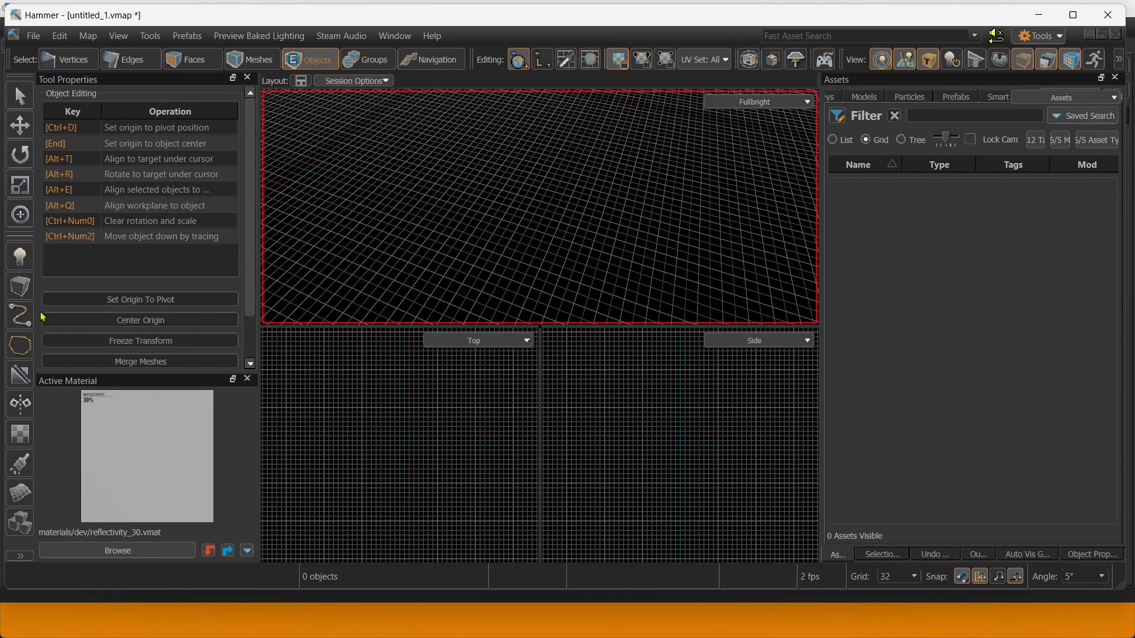
{"action": "mouse_move", "coordinate": [526, 214]}
{"action": "right_mouse_down"}
{"action": "mouse_move", "coordinate": [540, 207]}
{"action": "mouse_move", "coordinate": [506, 200]}
{"action": "mouse_move", "coordinate": [530, 223]}
{"action": "right_mouse_up"}
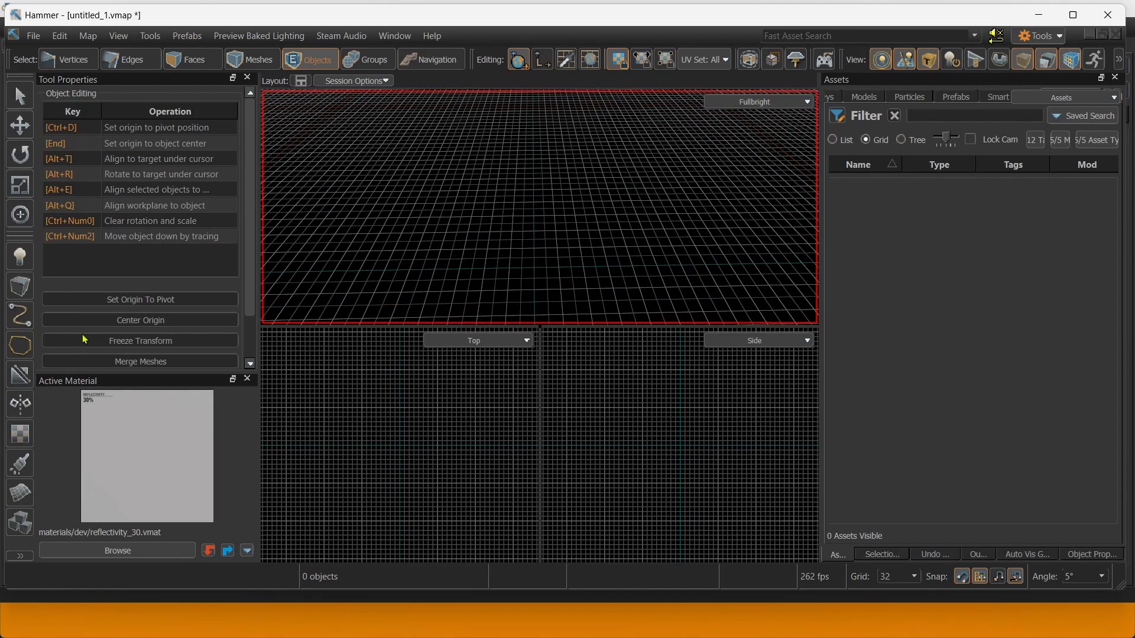
Draw a block in the Top view and resize it to 768 × 768 × 256 units.
{"action": "left_click", "coordinate": [34, 297]}
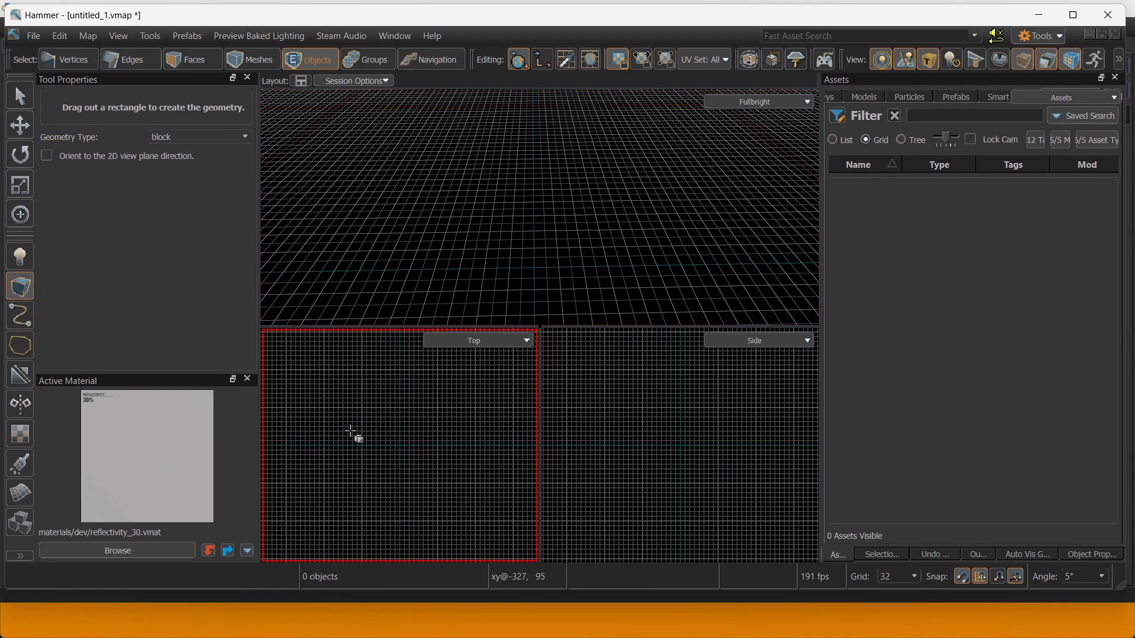
{"action": "left_click_drag", "start_coordinate": [366, 439], "coordinate": [436, 481]}
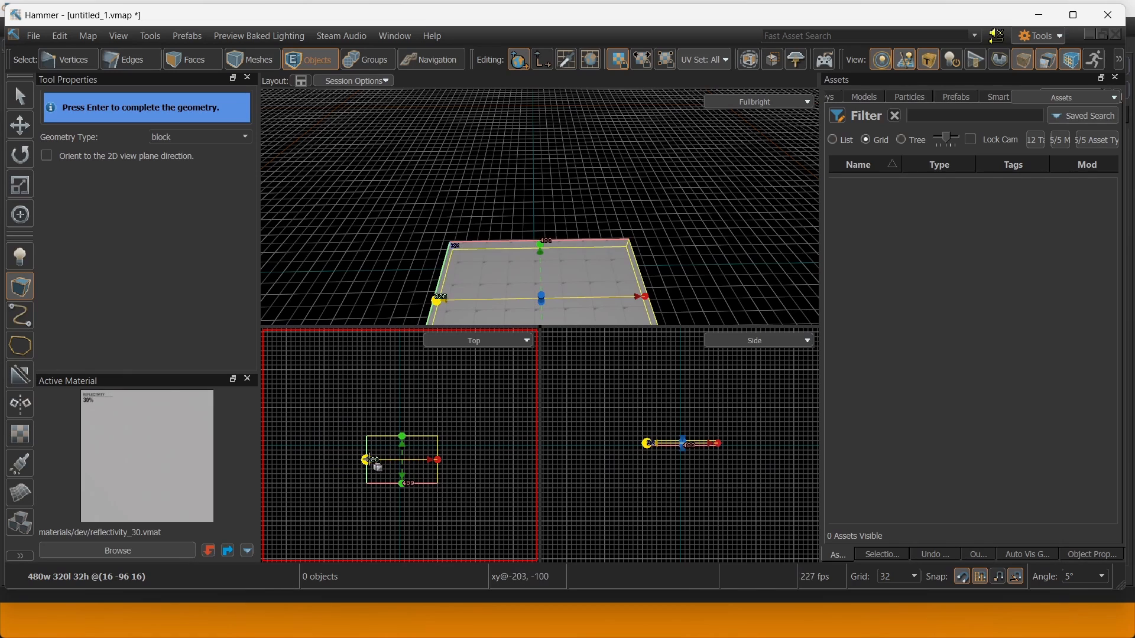
{"action": "key", "text": "Return"}
{"action": "left_click", "coordinate": [367, 460]}
{"action": "key", "text": "ctrl+z"}
{"action": "key", "text": "ctrl+z"}
{"action": "left_click_drag", "start_coordinate": [367, 461], "coordinate": [380, 406]}
{"action": "middle_click_drag", "start_coordinate": [419, 397], "coordinate": [460, 414]}
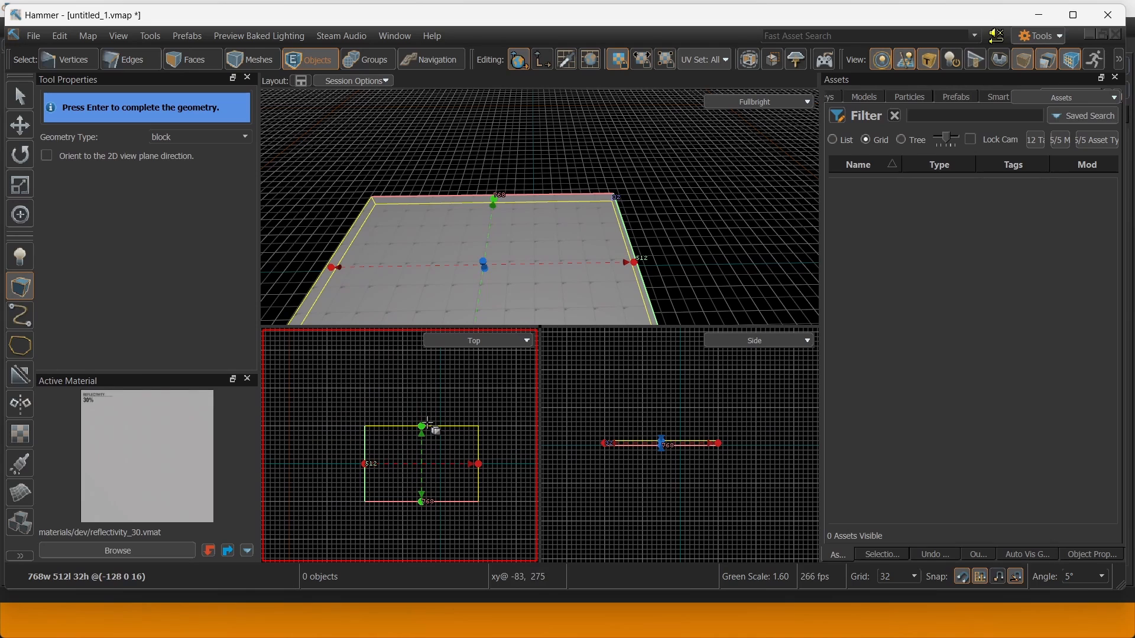
{"action": "left_click_drag", "start_coordinate": [422, 427], "coordinate": [422, 389]}
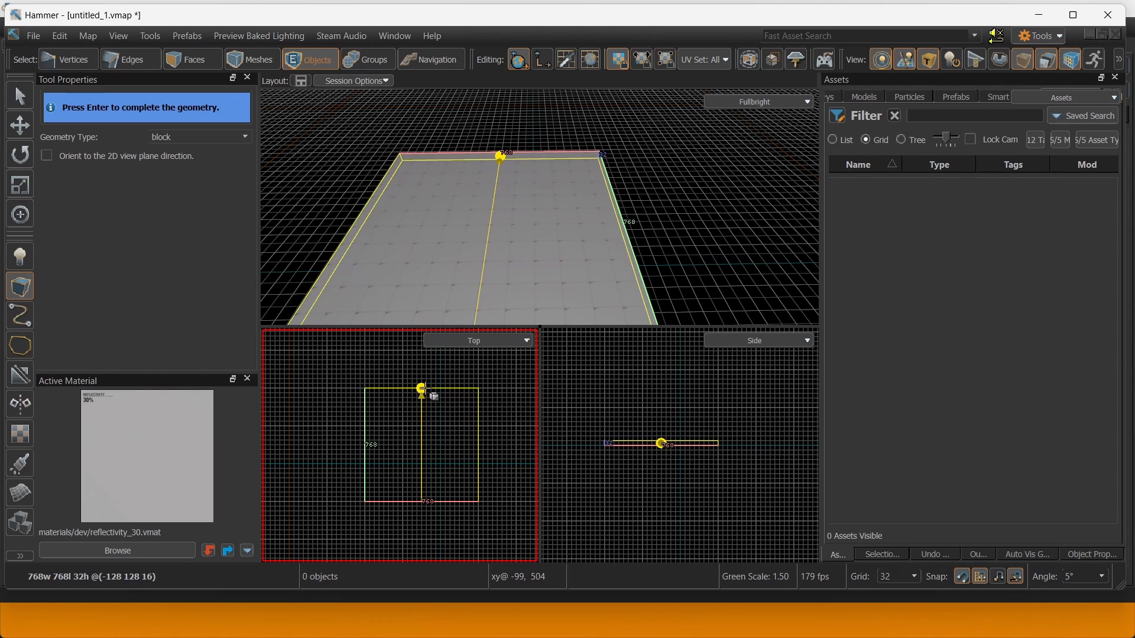
{"action": "left_click_drag", "start_coordinate": [661, 443], "coordinate": [661, 408]}
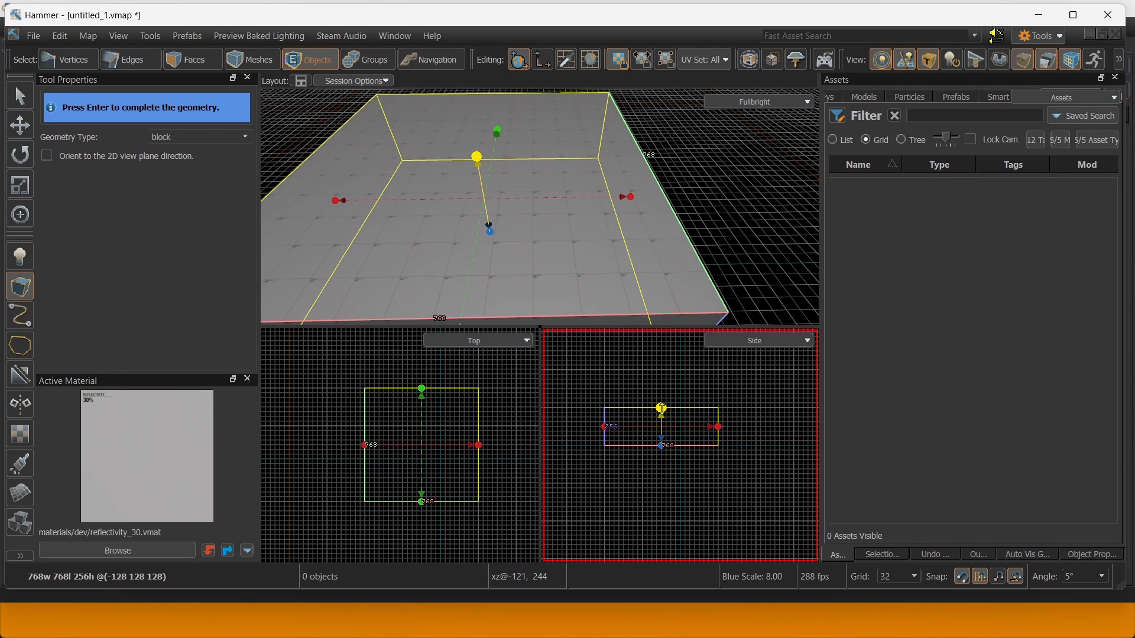
Finish the block as a mesh and fly the camera inside the room.
{"action": "right_click_drag", "start_coordinate": [523, 218], "coordinate": [93, 180]}
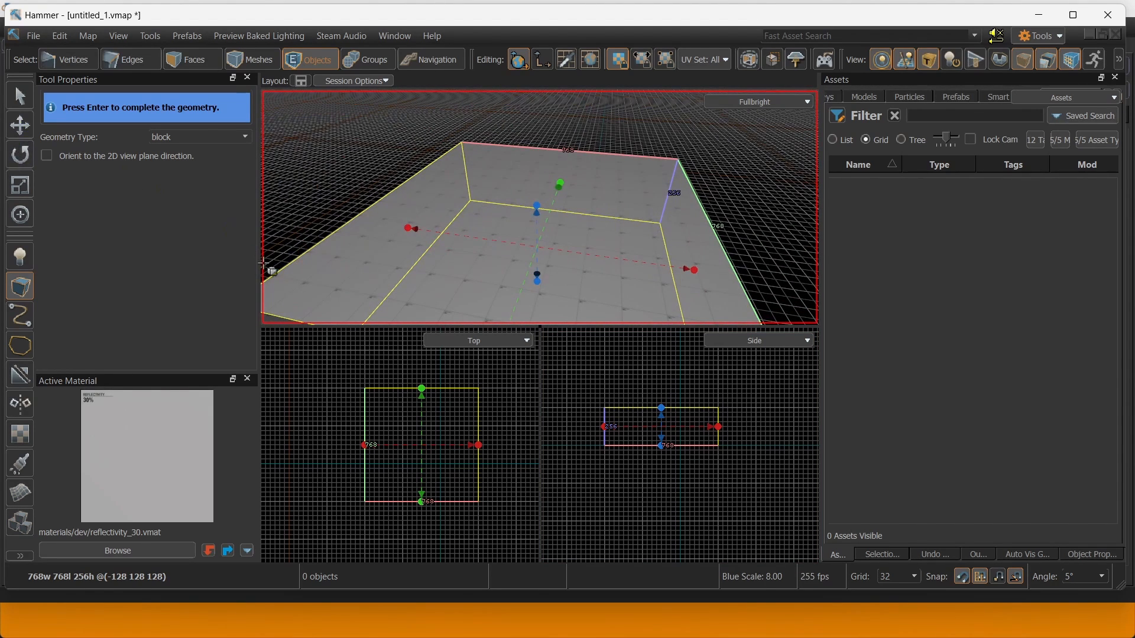
{"action": "left_click", "coordinate": [21, 126]}
{"action": "right_click_drag", "start_coordinate": [621, 198], "coordinate": [491, 214]}
{"action": "key", "text": "w"}
{"action": "key", "text": "s"}
{"action": "key", "text": "w"}
{"action": "key", "text": "w"}
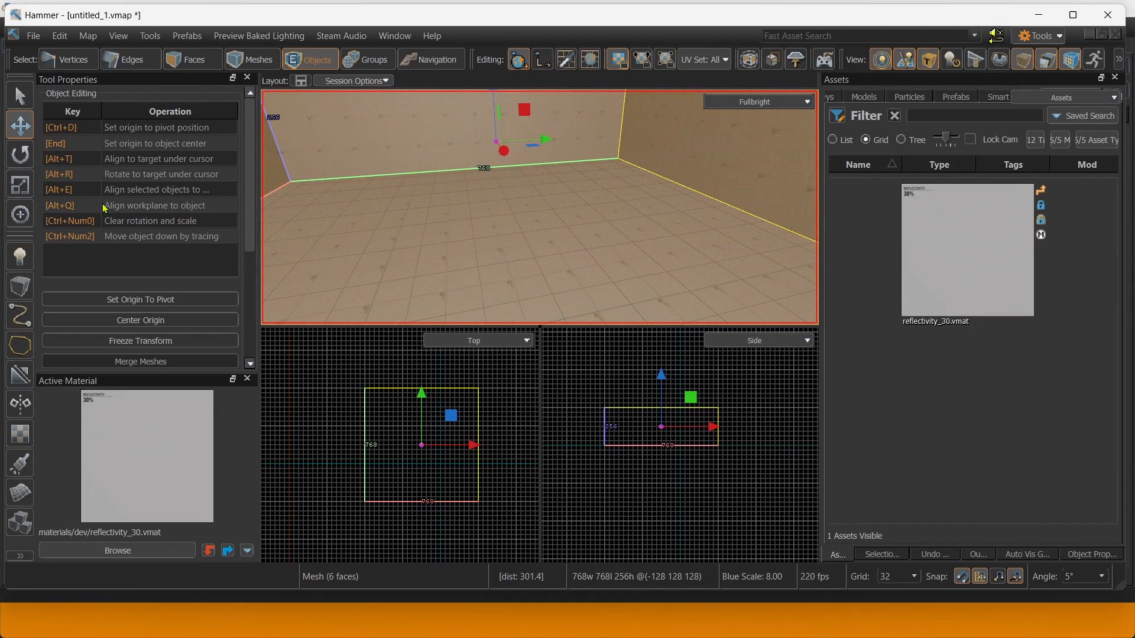
Place an info_player_start entity on the room floor and look around it.
{"action": "left_click", "coordinate": [19, 257]}
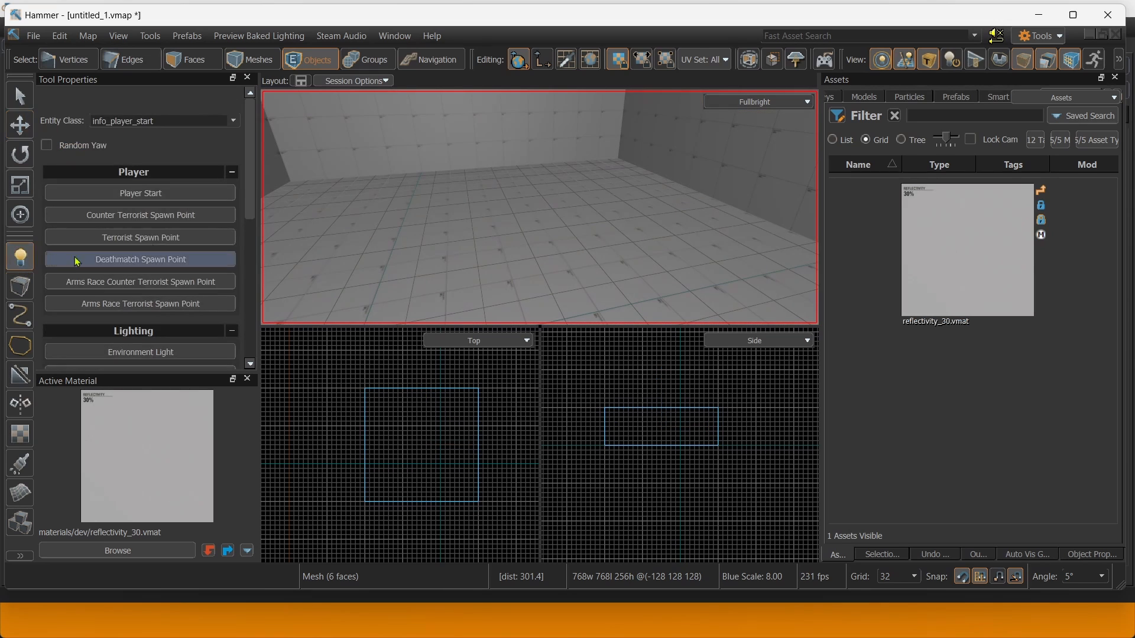
{"action": "left_click", "coordinate": [465, 246]}
{"action": "right_click_drag", "start_coordinate": [464, 246], "coordinate": [504, 271]}
{"action": "key", "text": "w"}
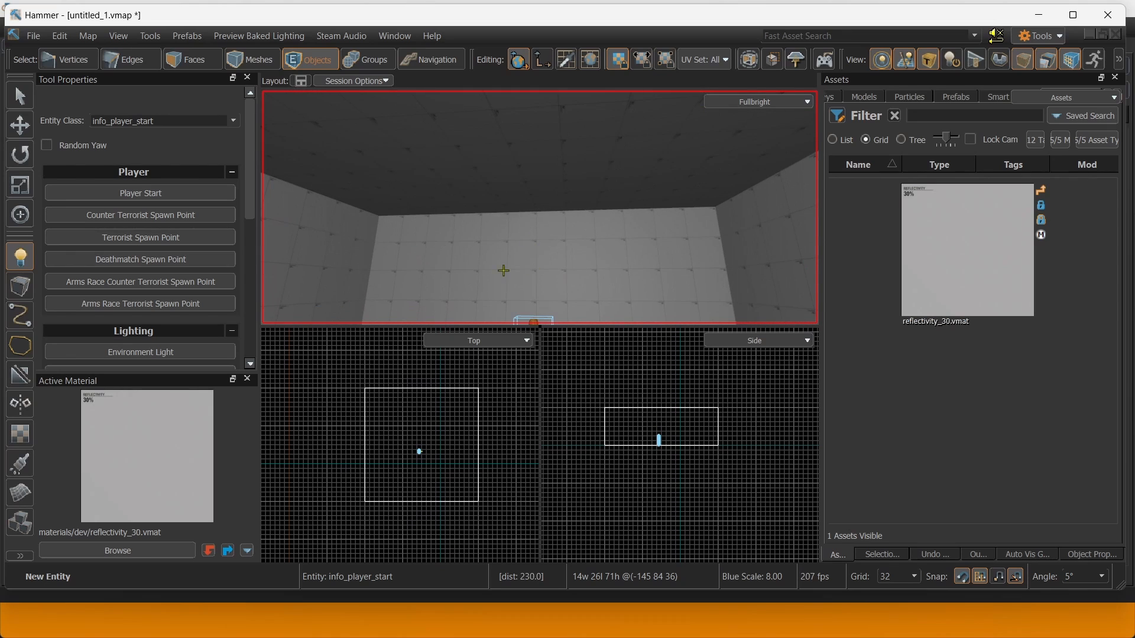
{"action": "right_click_drag", "start_coordinate": [488, 203], "coordinate": [444, 267]}
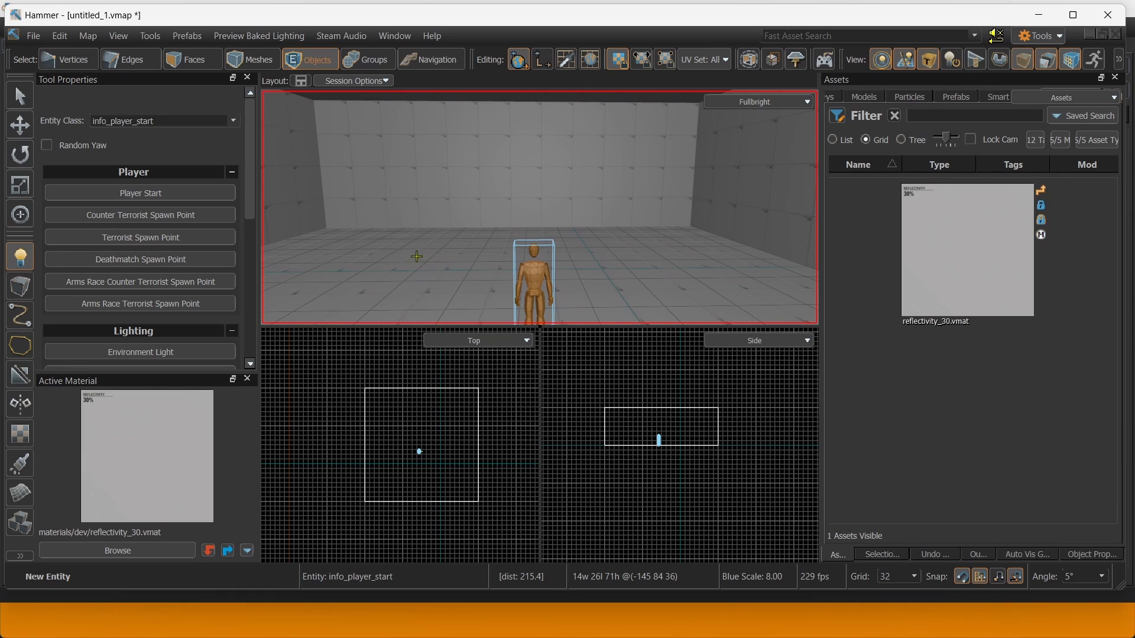
{"action": "right_click_drag", "start_coordinate": [486, 236], "coordinate": [464, 230]}
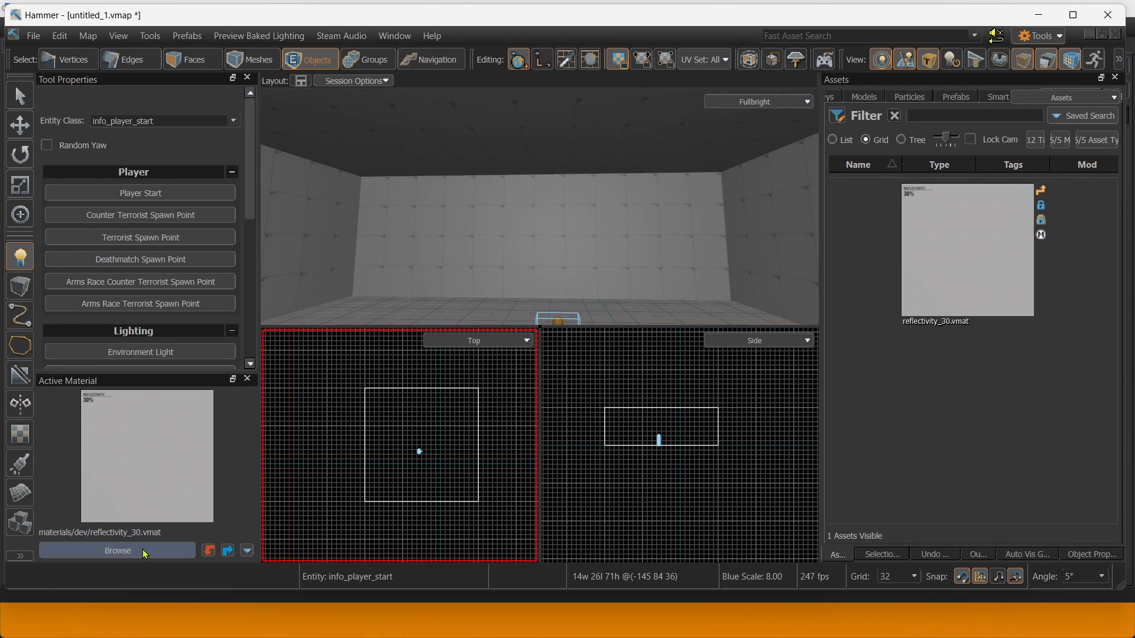
{"action": "right_click_drag", "start_coordinate": [355, 231], "coordinate": [352, 282]}
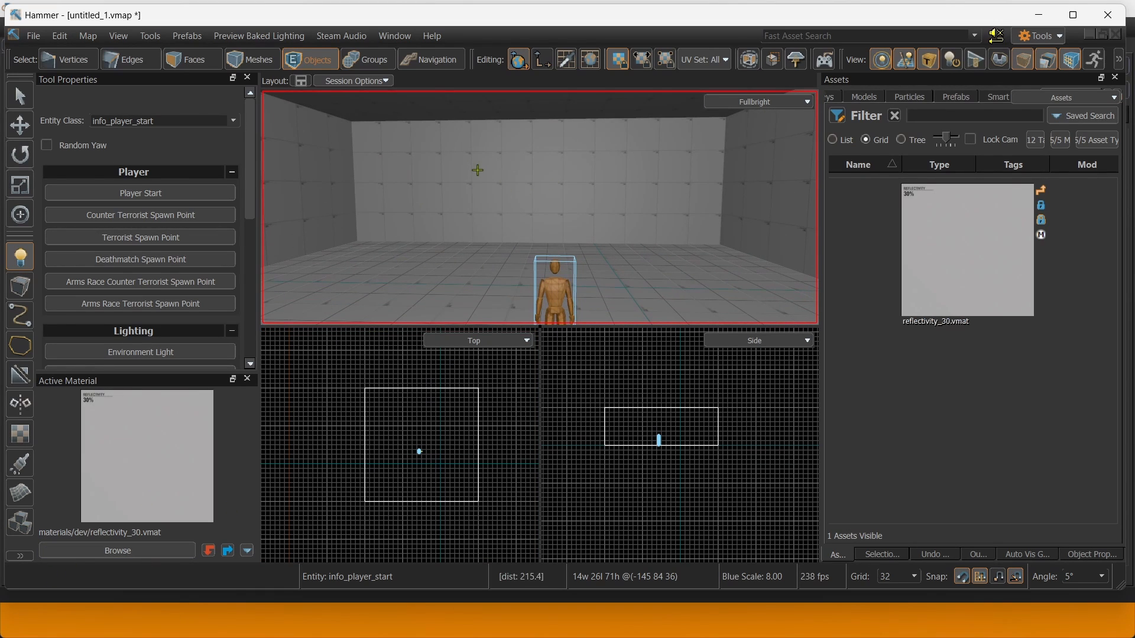
{"action": "right_click_drag", "start_coordinate": [485, 180], "coordinate": [495, 187]}
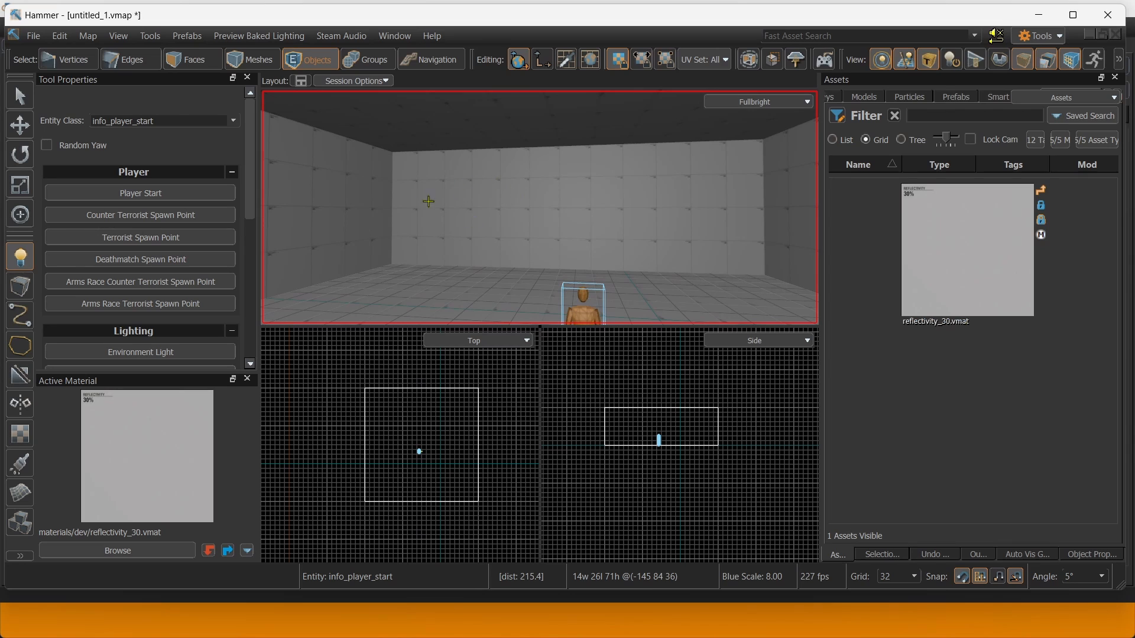
{"action": "right_click_drag", "start_coordinate": [429, 201], "coordinate": [378, 204]}
Filter the material browser for 'dev' and make dev_measuregeneric01 the active material.
{"action": "left_click", "coordinate": [117, 550]}
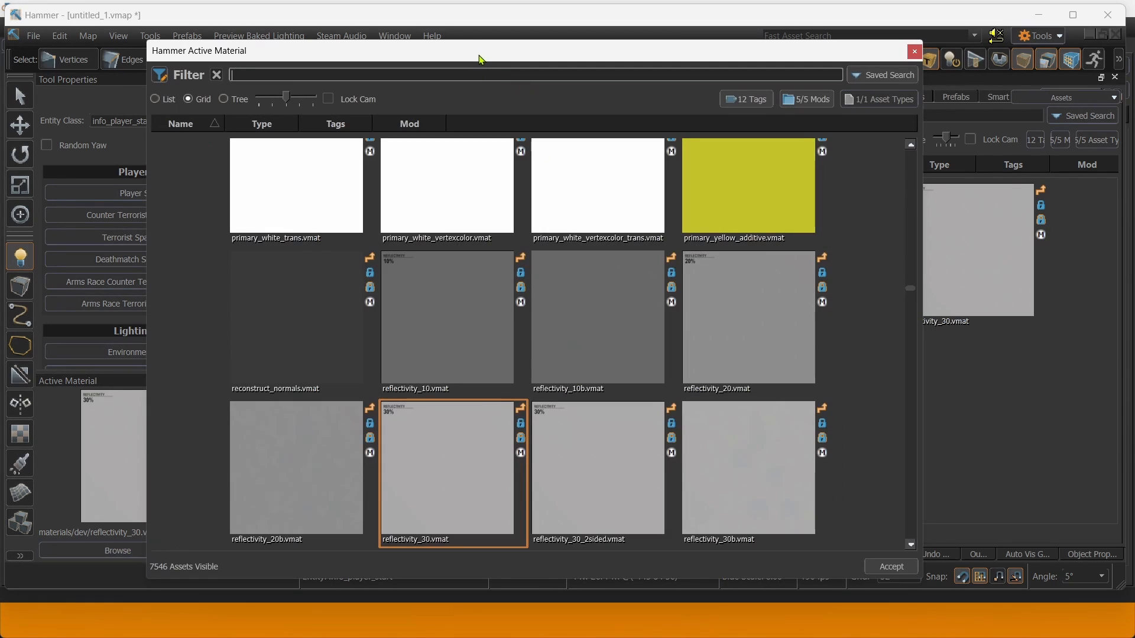
{"action": "type", "text": "dev"}
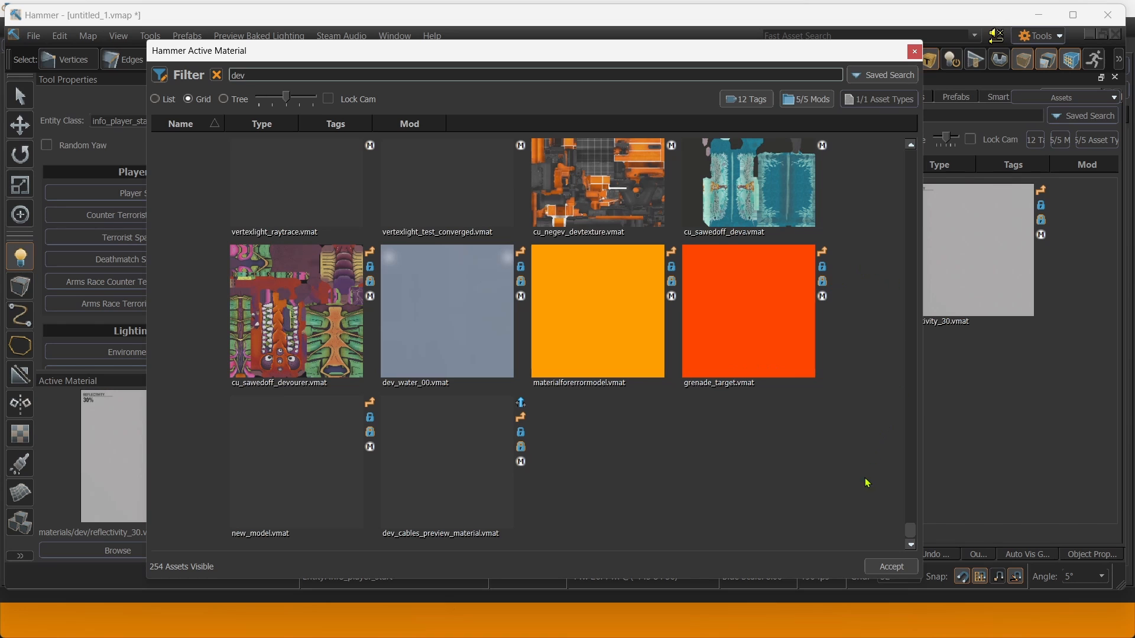
{"action": "scroll", "coordinate": [859, 443], "scroll_direction": "down", "scroll_amount": 15}
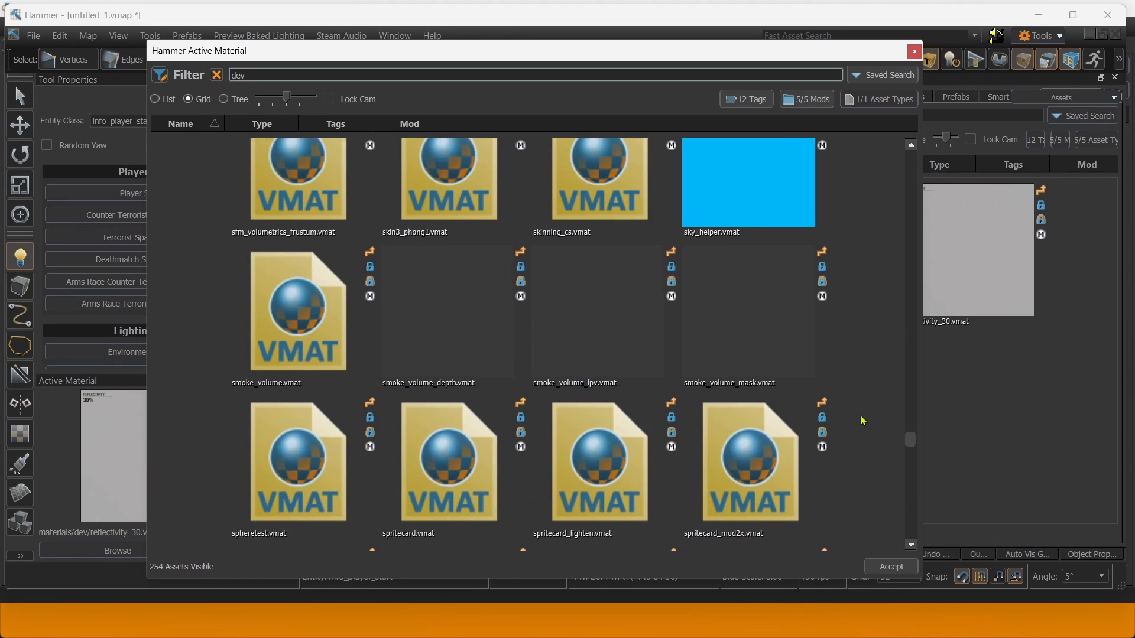
{"action": "scroll", "coordinate": [891, 296], "scroll_direction": "up", "scroll_amount": 10}
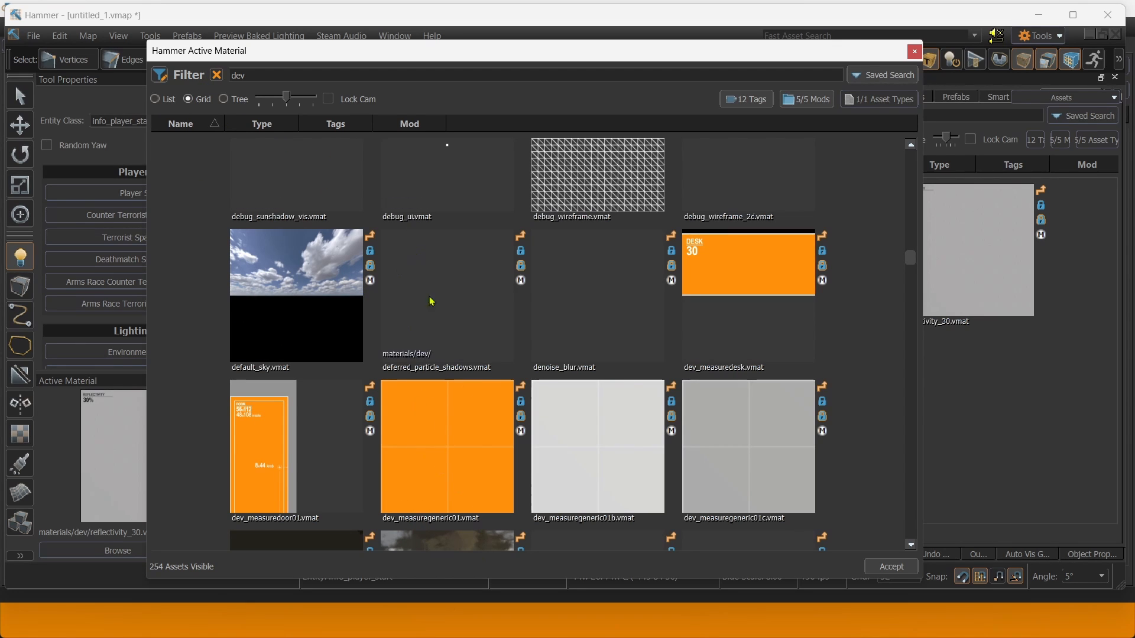
{"action": "left_click", "coordinate": [416, 483]}
{"action": "left_click", "coordinate": [891, 567]}
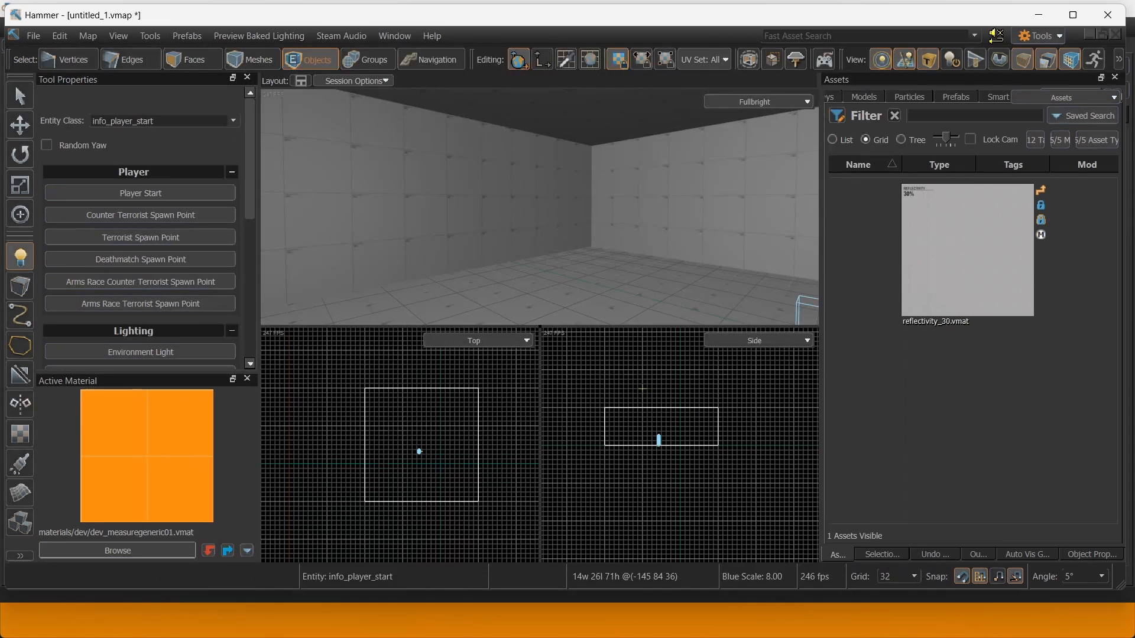
Select the four room walls as faces and apply the orange dev_measuregeneric01 to them.
{"action": "left_click", "coordinate": [197, 66]}
{"action": "right_click_drag", "start_coordinate": [538, 244], "coordinate": [402, 244]}
{"action": "left_click", "coordinate": [461, 224]}
{"action": "right_click_drag", "start_coordinate": [471, 217], "coordinate": [526, 220]}
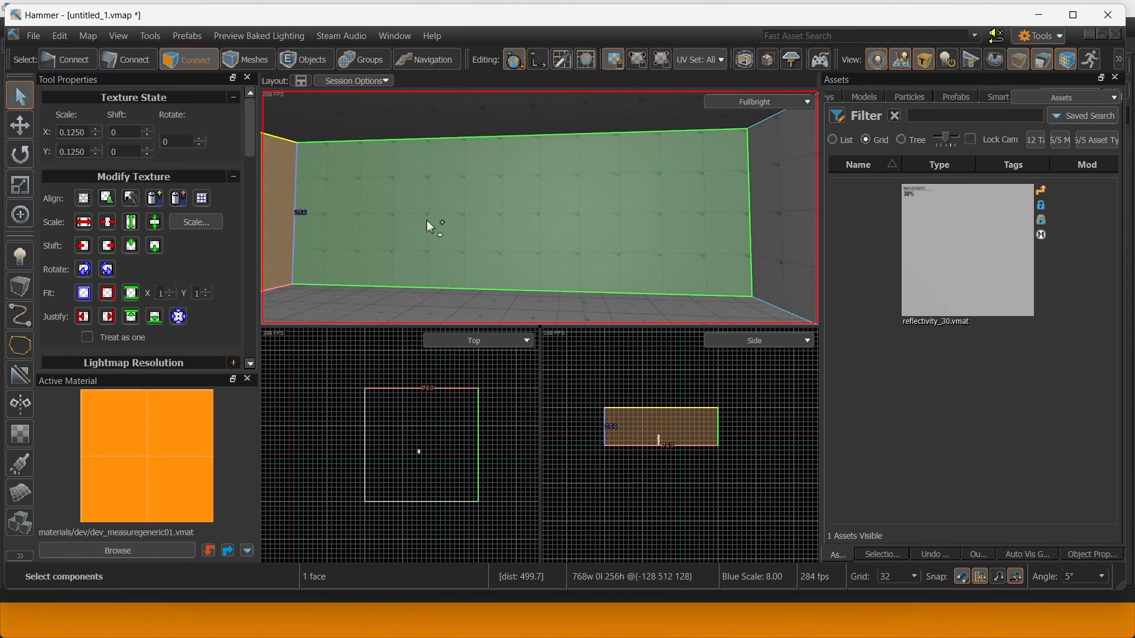
{"action": "left_click", "coordinate": [427, 221], "text": "ctrl"}
{"action": "right_click_drag", "start_coordinate": [426, 222], "coordinate": [506, 278]}
{"action": "left_click", "coordinate": [519, 228], "text": "ctrl"}
{"action": "left_click", "coordinate": [597, 249], "text": "ctrl"}
{"action": "key", "text": "shift+t"}
Choose the grey dev_measuregeneric01c material and apply it to the floor face.
{"action": "left_click", "coordinate": [647, 253]}
{"action": "left_click", "coordinate": [117, 553]}
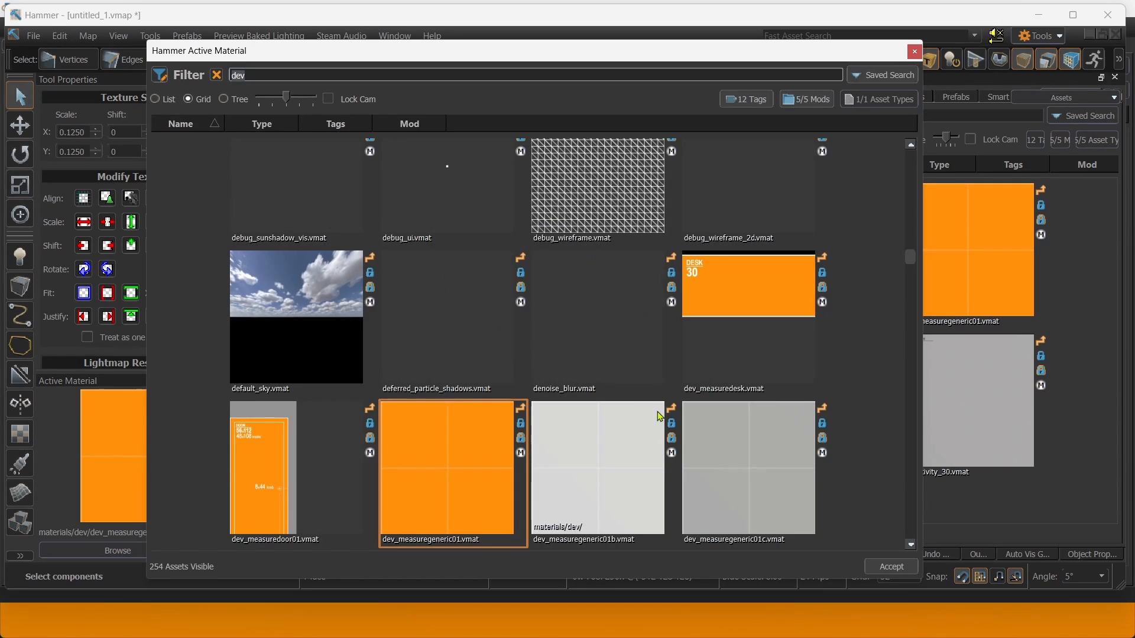
{"action": "left_click", "coordinate": [790, 463]}
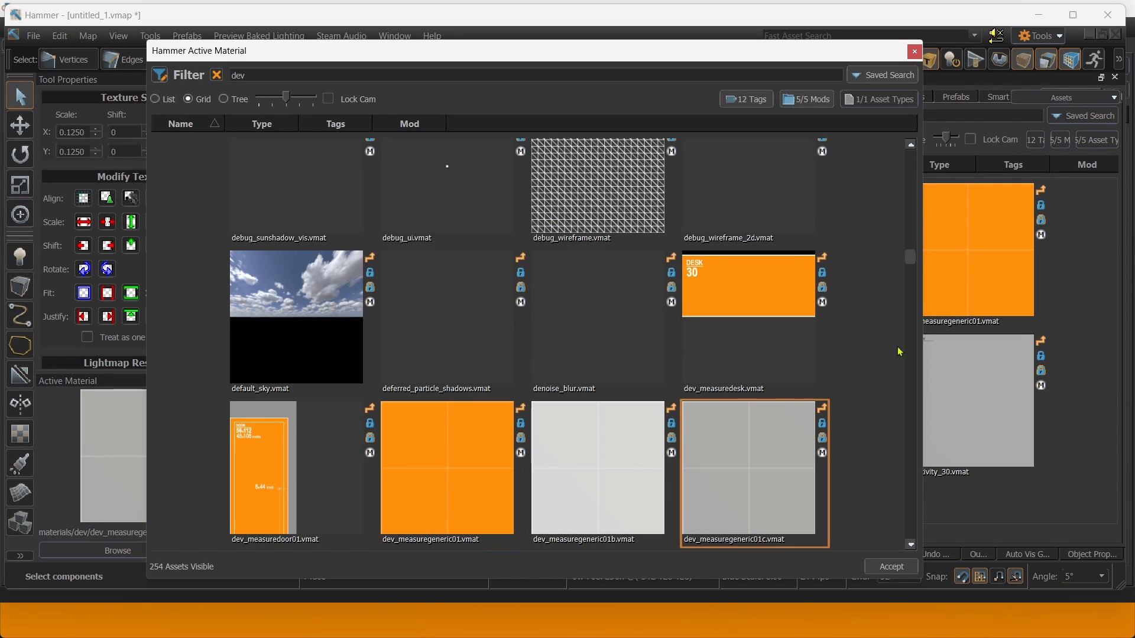
{"action": "left_click", "coordinate": [913, 52]}
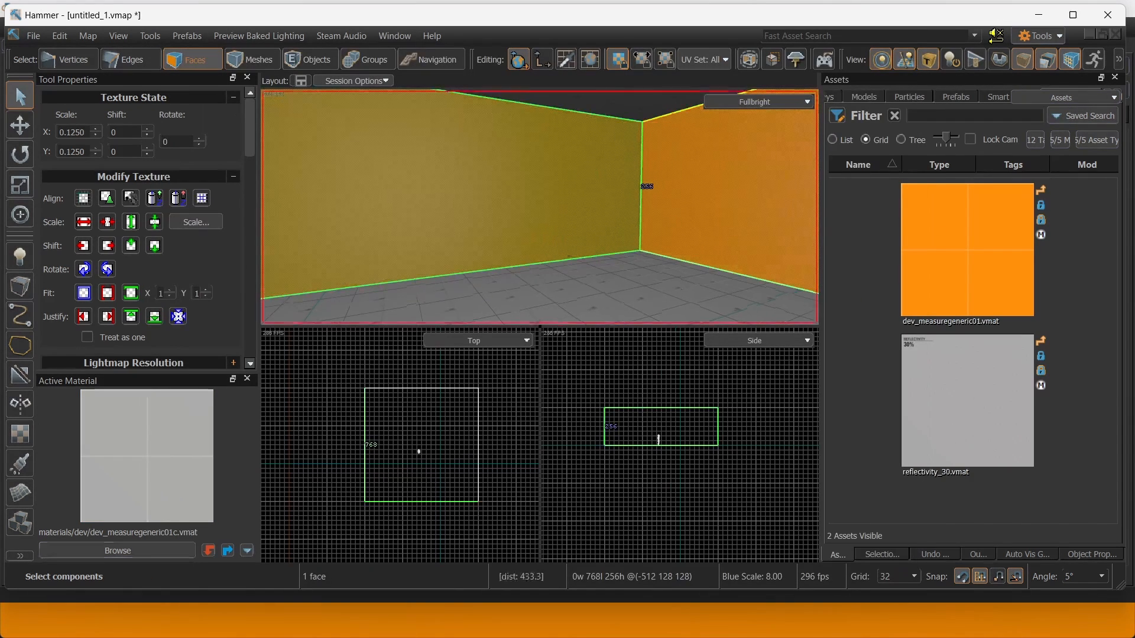
{"action": "left_click", "coordinate": [558, 251]}
{"action": "key", "text": "shift"}
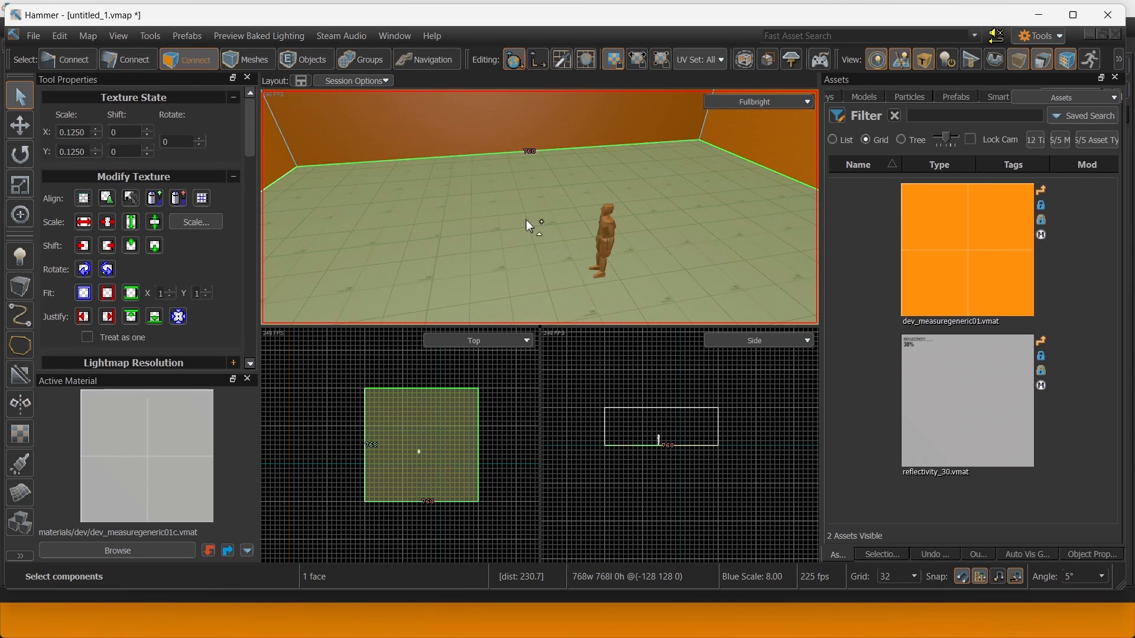
{"action": "key", "text": "shift+t"}
Move into the room and select the ceiling face.
{"action": "right_click_drag", "start_coordinate": [565, 227], "coordinate": [552, 242]}
{"action": "key", "text": "w"}
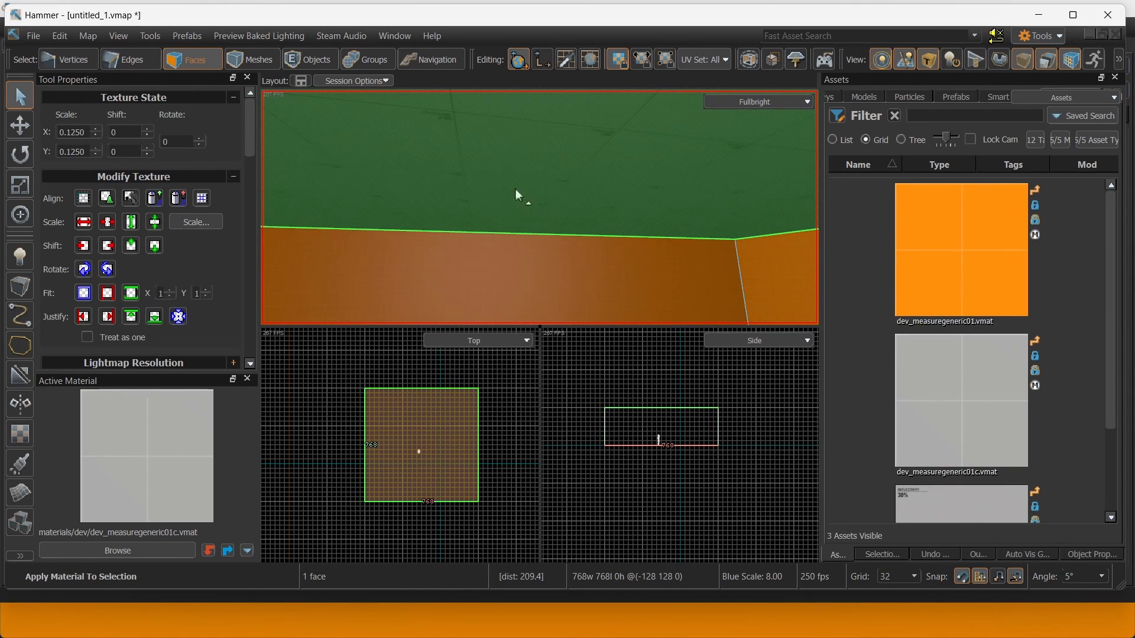
{"action": "left_click", "coordinate": [515, 191]}
{"action": "right_click_drag", "start_coordinate": [475, 244], "coordinate": [597, 260]}
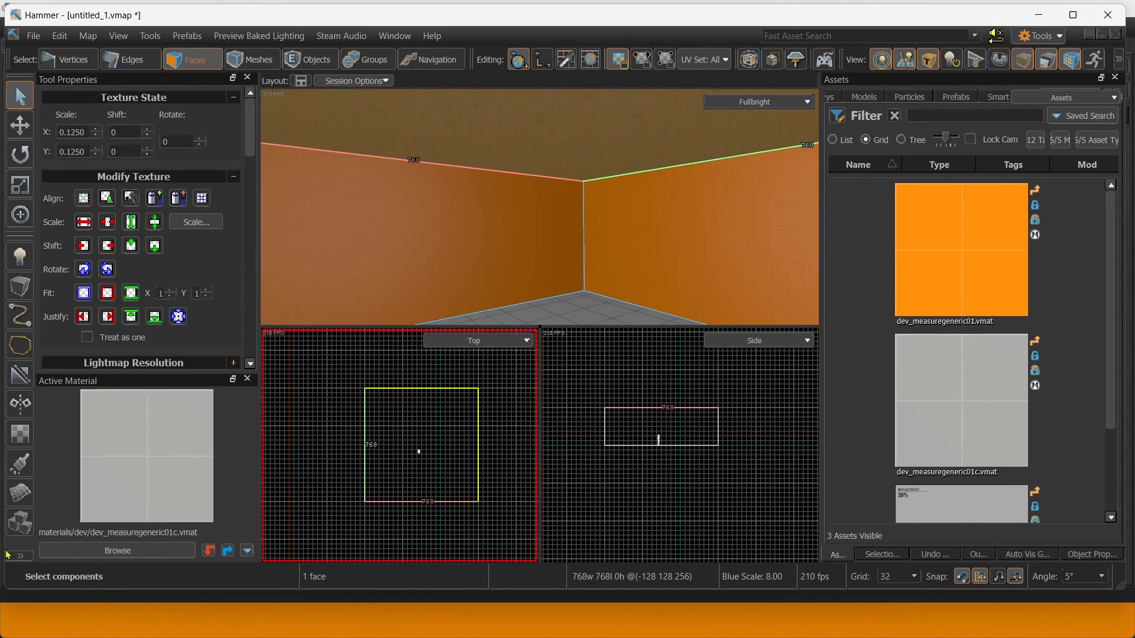
Filter materials for 'sky', pick toolsskybox.vmat and apply it to the ceiling.
{"action": "double_click", "coordinate": [170, 515]}
{"action": "type", "text": "sk"}
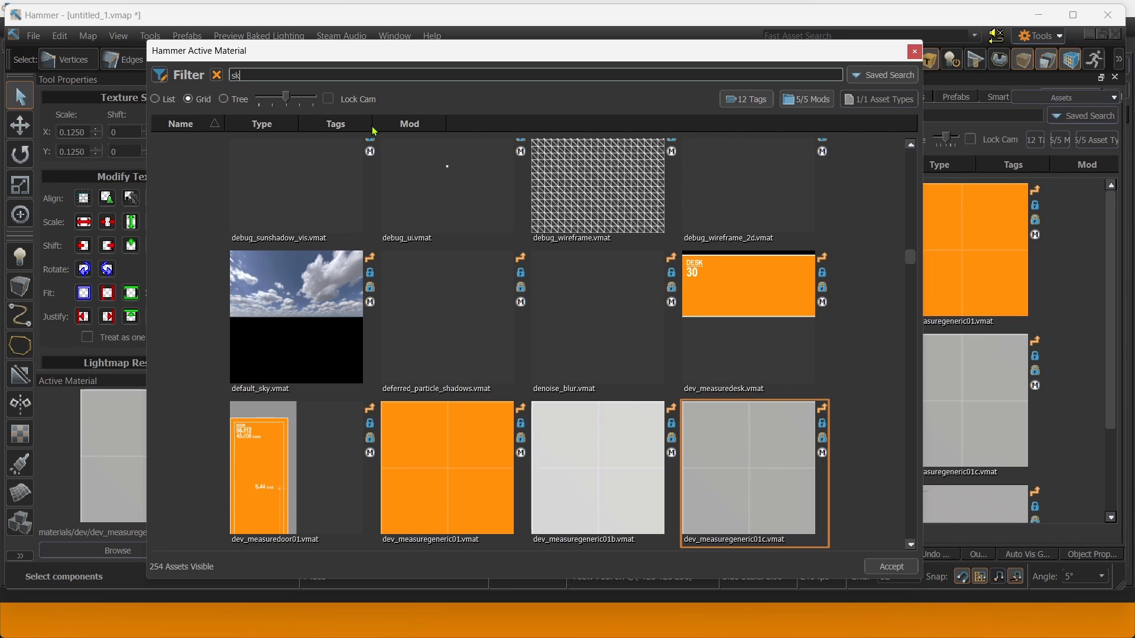
{"action": "type", "text": "y"}
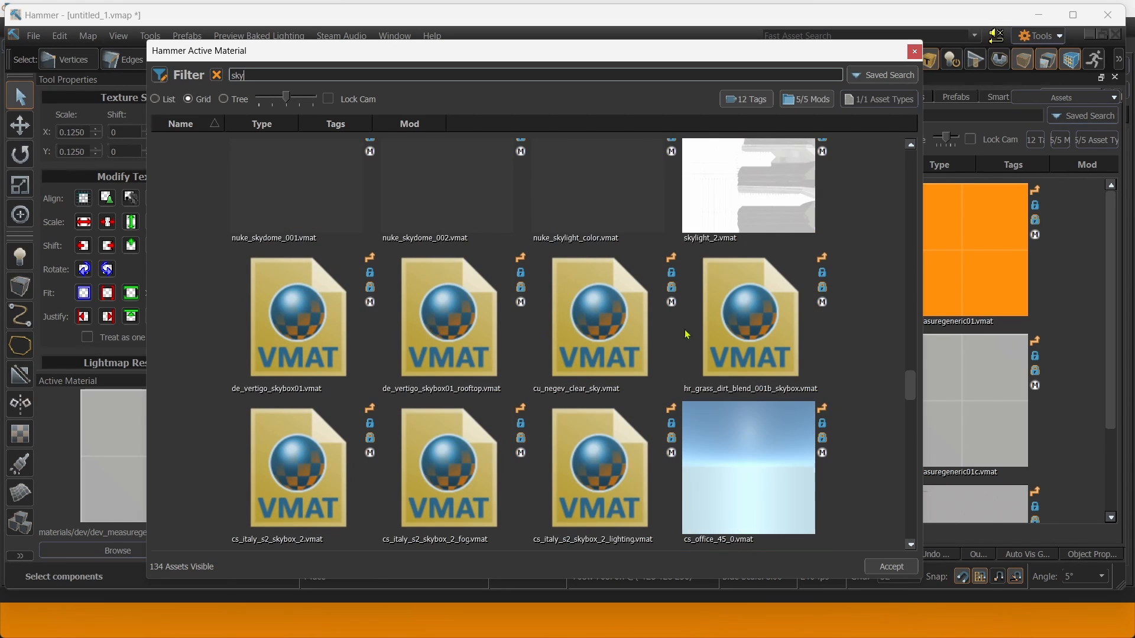
{"action": "scroll", "coordinate": [687, 334], "scroll_direction": "down", "scroll_amount": 10}
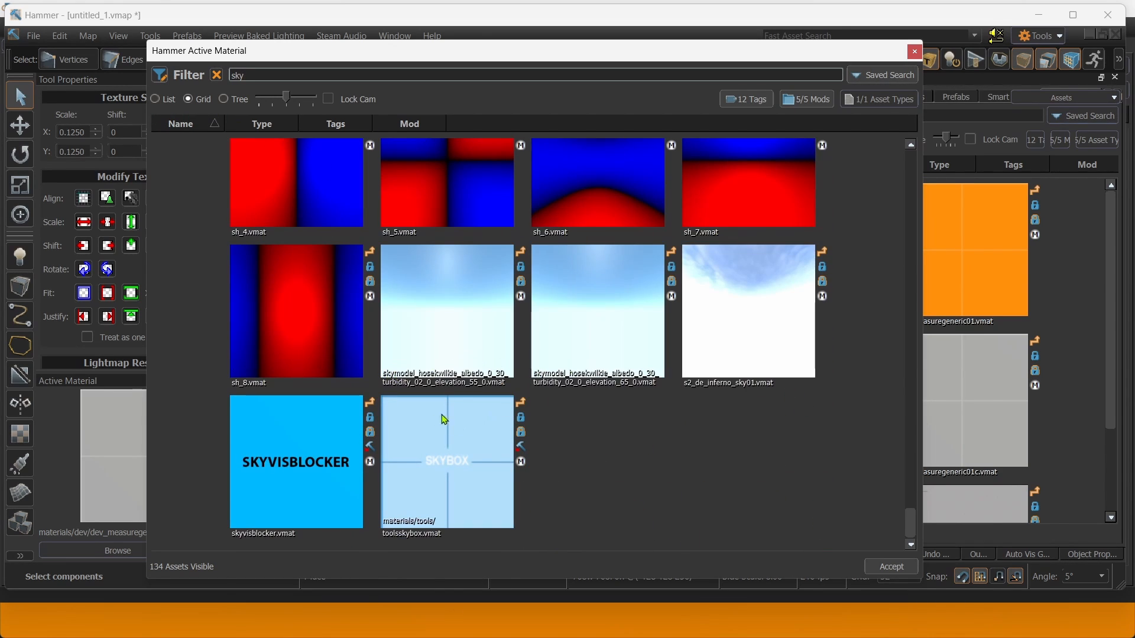
{"action": "left_click", "coordinate": [427, 450]}
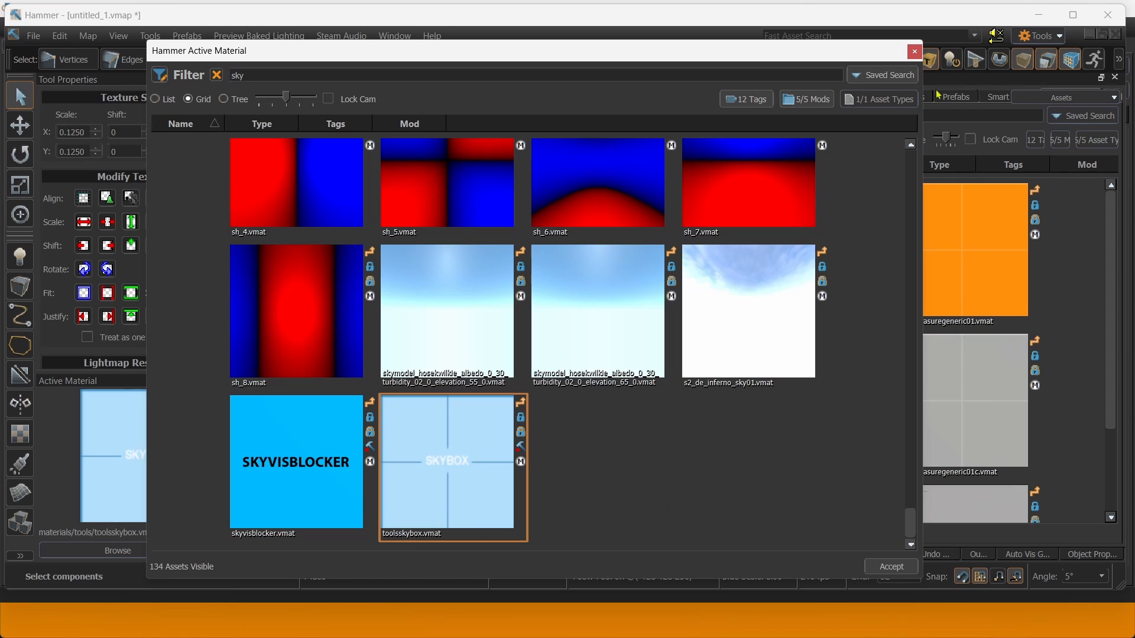
{"action": "left_click", "coordinate": [914, 53]}
{"action": "right_click_drag", "start_coordinate": [447, 214], "coordinate": [428, 209]}
{"action": "key", "text": "shift+t"}
{"action": "left_click", "coordinate": [442, 221]}
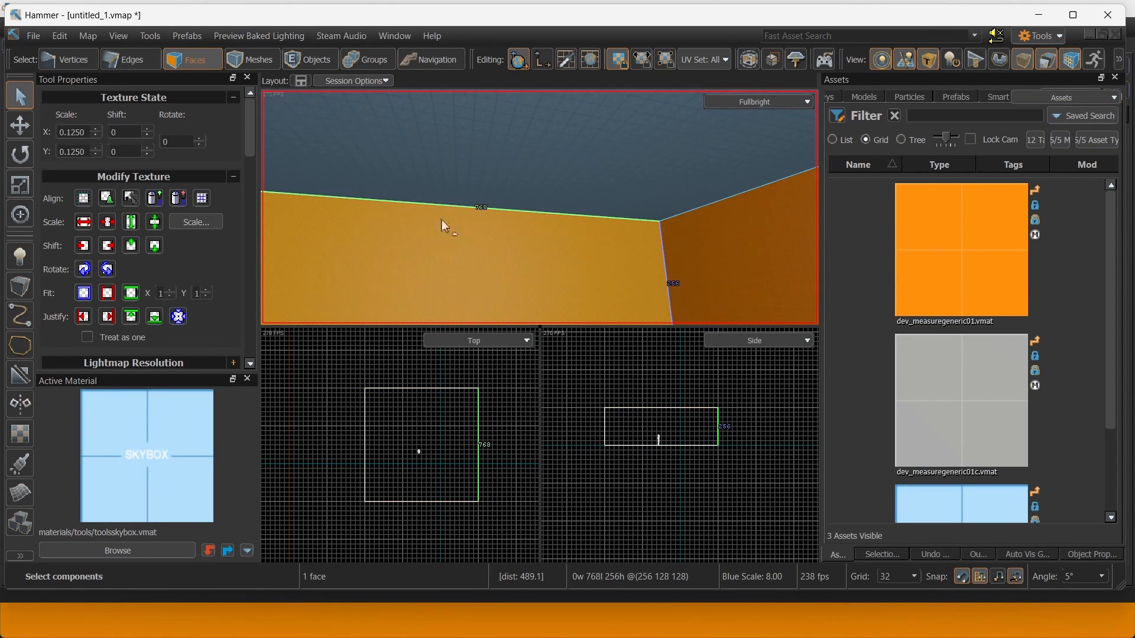
{"action": "right_click_drag", "start_coordinate": [489, 185], "coordinate": [491, 201]}
{"action": "left_click", "coordinate": [776, 104]}
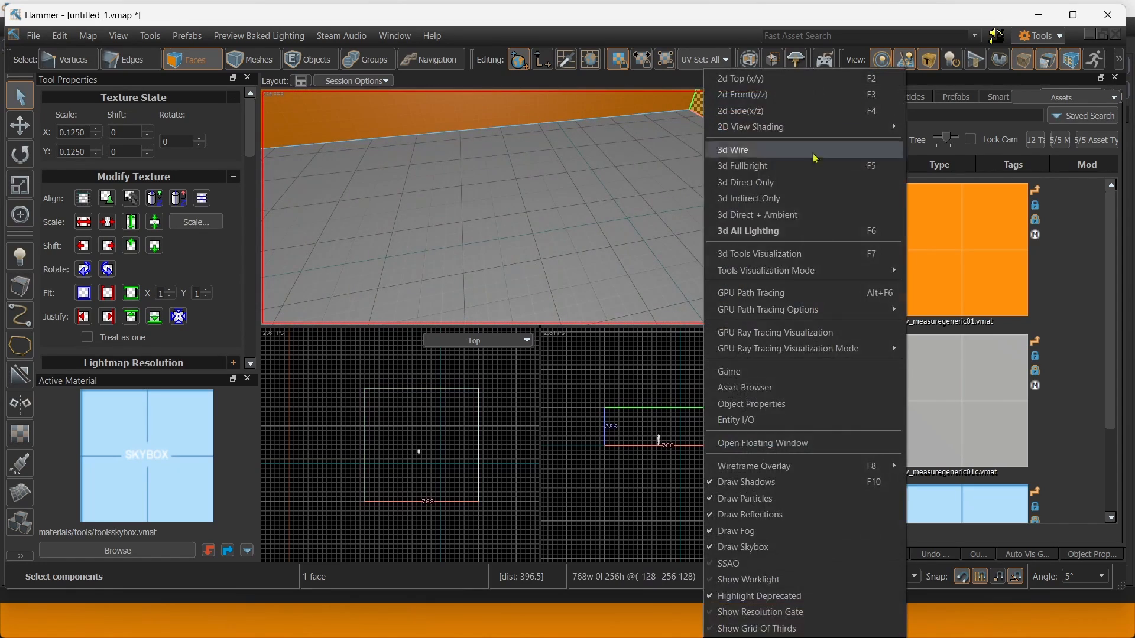
Switch the 3D viewport to 3d All Lighting shading.
{"action": "left_click", "coordinate": [818, 234]}
{"action": "right_click_drag", "start_coordinate": [628, 182], "coordinate": [630, 176]}
{"action": "scroll", "coordinate": [630, 175], "scroll_direction": "down", "scroll_amount": 6}
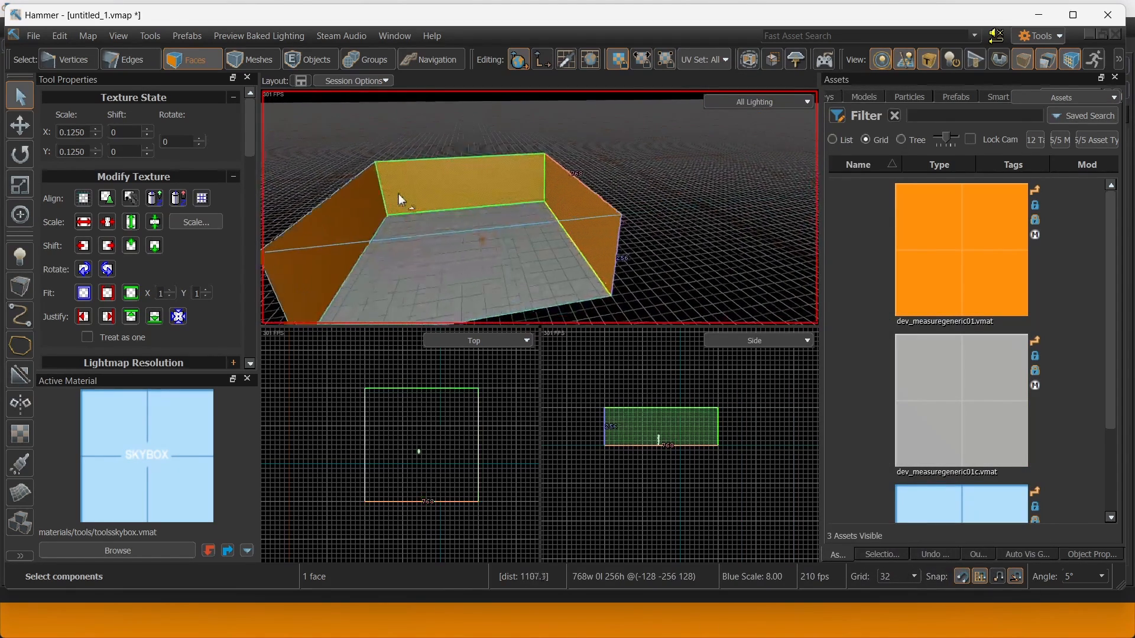
{"action": "scroll", "coordinate": [458, 175], "scroll_direction": "up", "scroll_amount": 4}
{"action": "right_click_drag", "start_coordinate": [462, 173], "coordinate": [493, 162]}
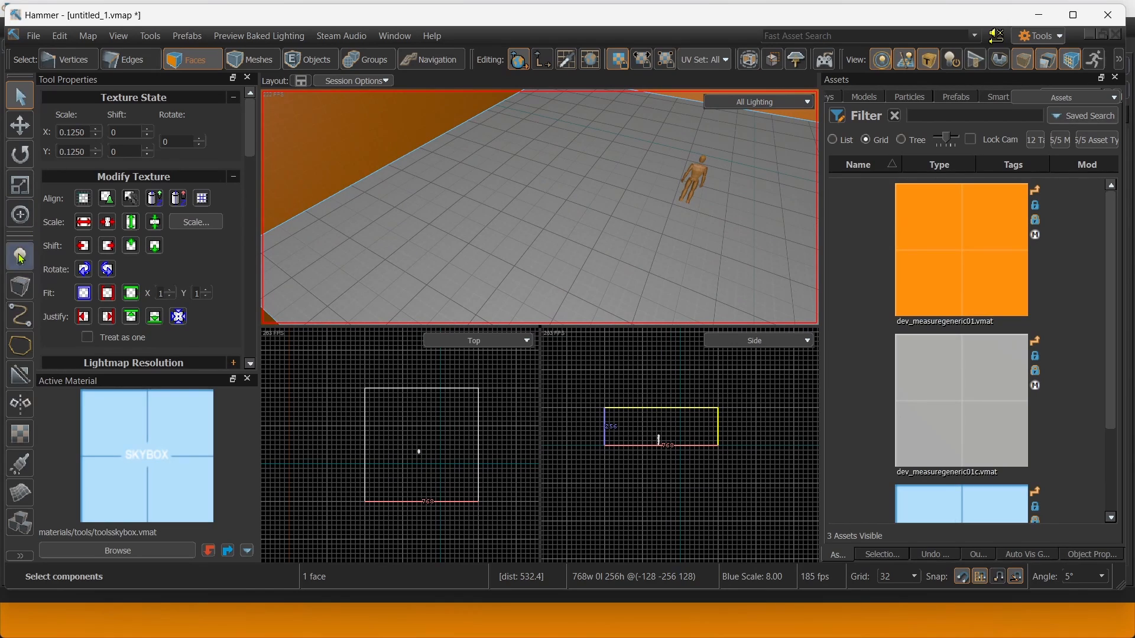
Add an environment light and place a skybox entity in the room.
{"action": "left_click", "coordinate": [20, 257]}
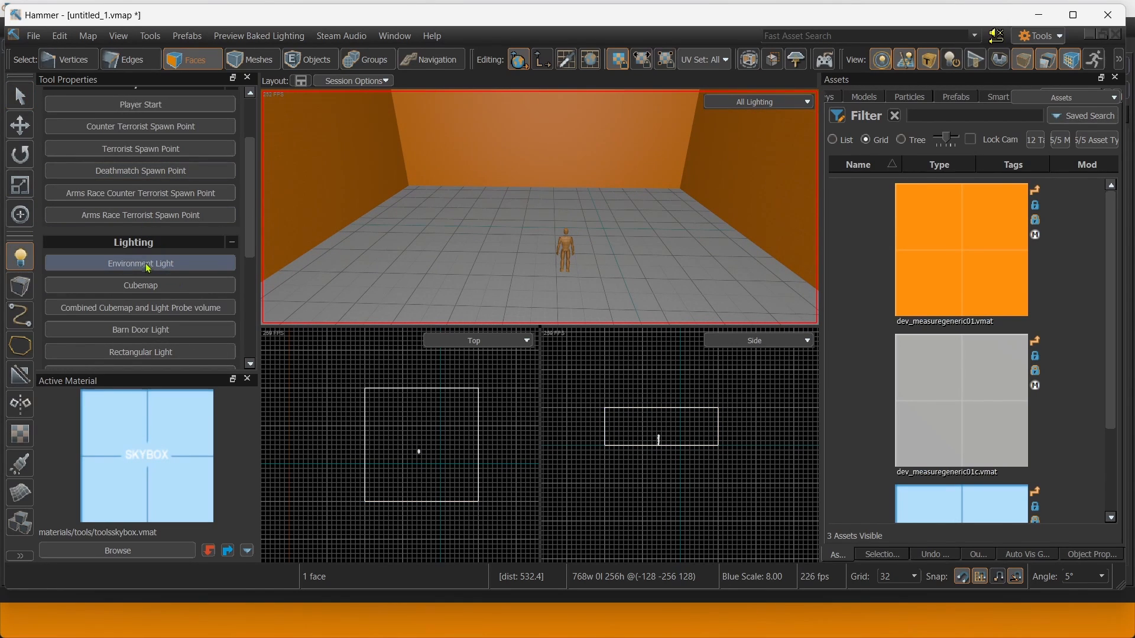
{"action": "left_click", "coordinate": [142, 263]}
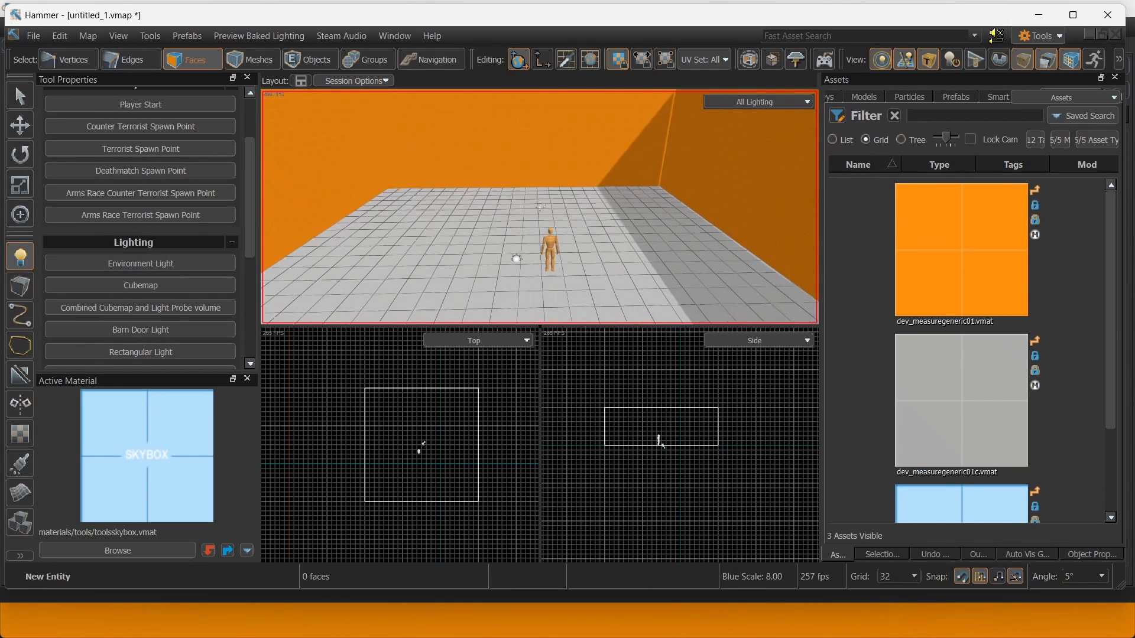
{"action": "scroll", "coordinate": [148, 258], "scroll_direction": "down", "scroll_amount": 1}
{"action": "scroll", "coordinate": [151, 260], "scroll_direction": "down", "scroll_amount": 4}
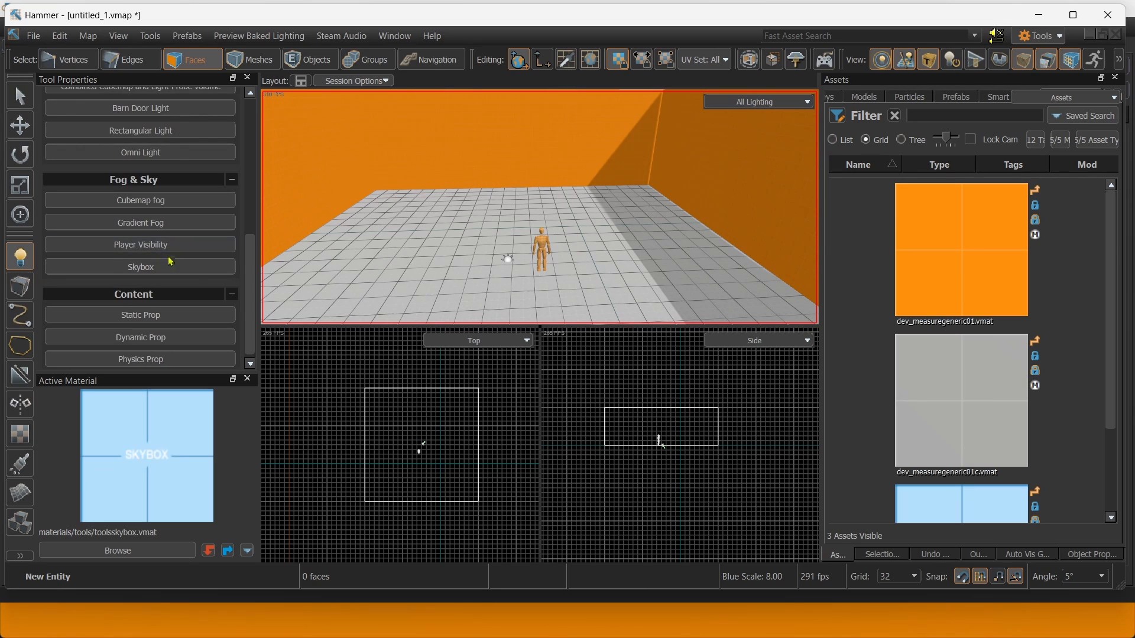
{"action": "left_click", "coordinate": [176, 268]}
{"action": "left_click", "coordinate": [514, 267]}
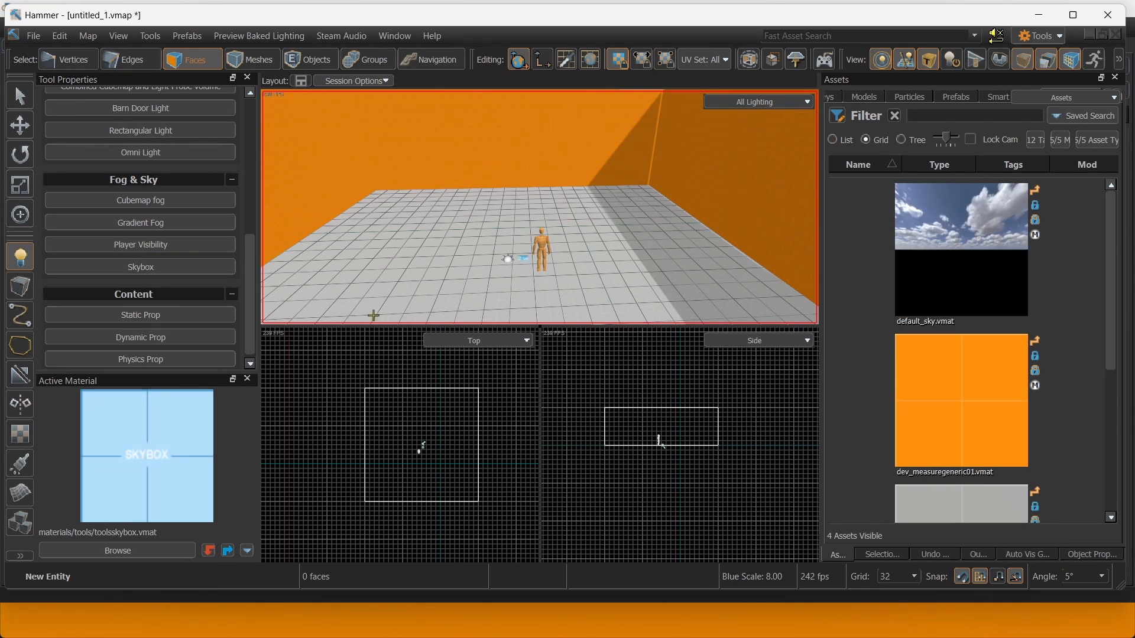
Select the floor and far wall faces, then fly around to view the lit room.
{"action": "left_click", "coordinate": [20, 126]}
{"action": "left_click", "coordinate": [459, 201]}
{"action": "right_click_drag", "start_coordinate": [459, 201], "coordinate": [538, 214]}
{"action": "left_click", "coordinate": [540, 207]}
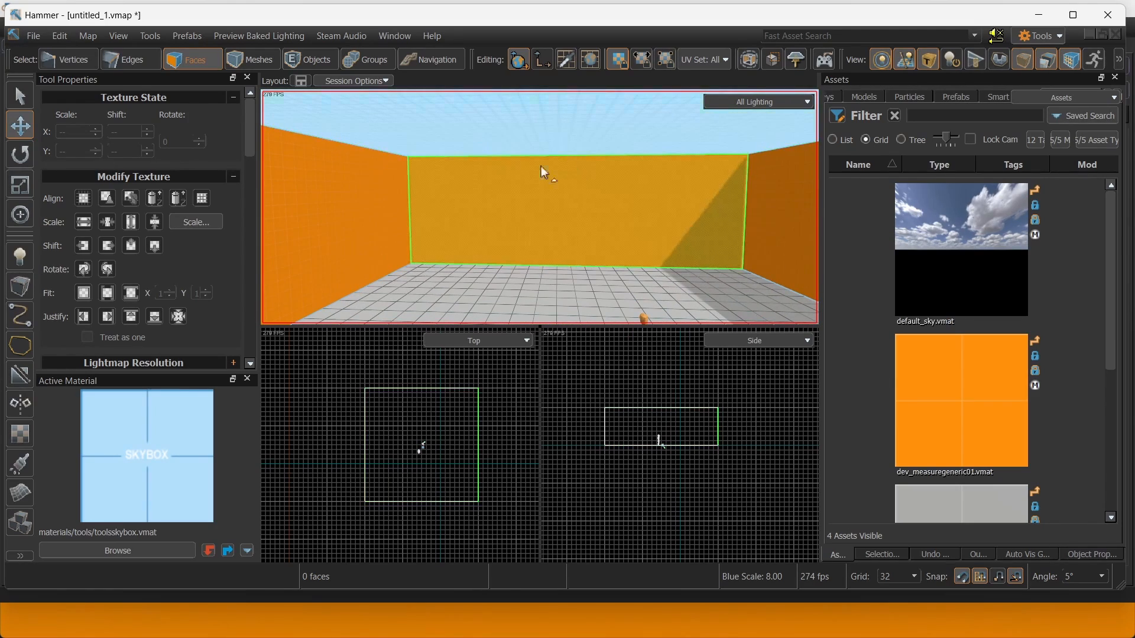
{"action": "right_click_drag", "start_coordinate": [541, 167], "coordinate": [540, 207]}
{"action": "key", "text": "s"}
{"action": "right_click_drag", "start_coordinate": [578, 168], "coordinate": [646, 189]}
{"action": "key", "text": "w"}
{"action": "key", "text": "s"}
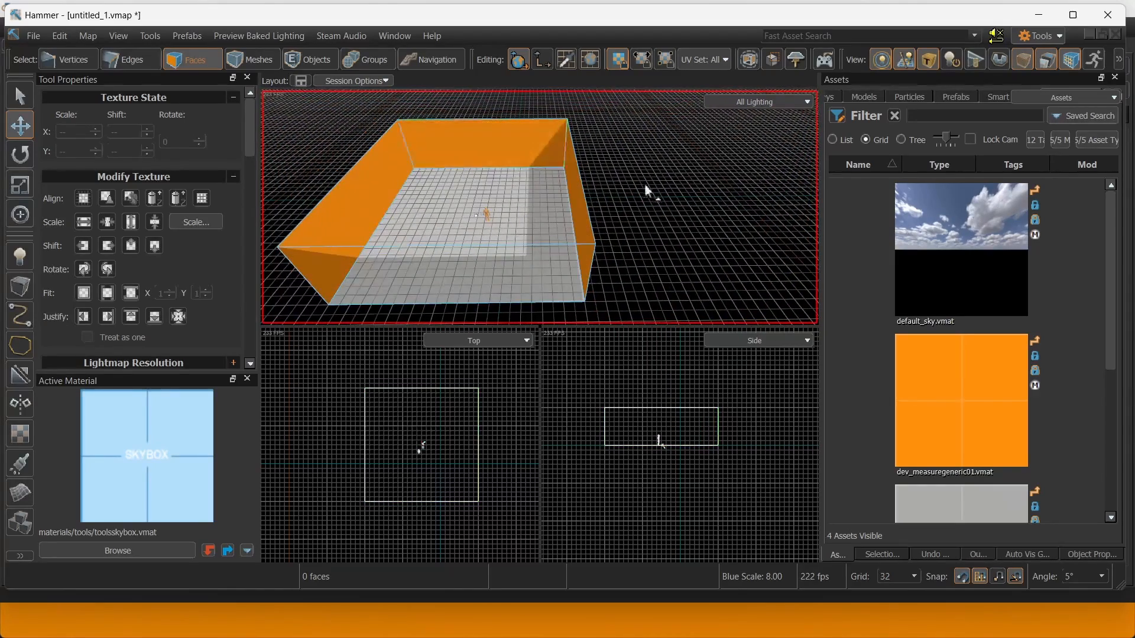
{"action": "key", "text": "w"}
{"action": "right_click_drag", "start_coordinate": [624, 144], "coordinate": [540, 207]}
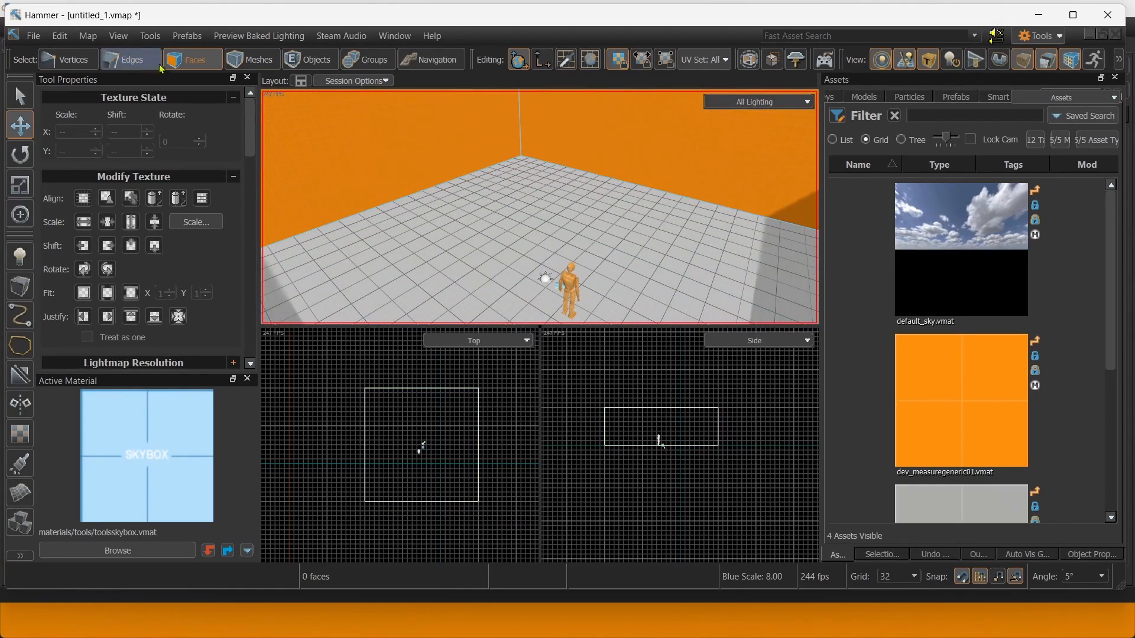
Select a wall's bottom and top edges and connect them with a new vertical edge.
{"action": "left_click", "coordinate": [135, 60]}
{"action": "right_click_drag", "start_coordinate": [463, 208], "coordinate": [463, 208]}
{"action": "left_click", "coordinate": [548, 254]}
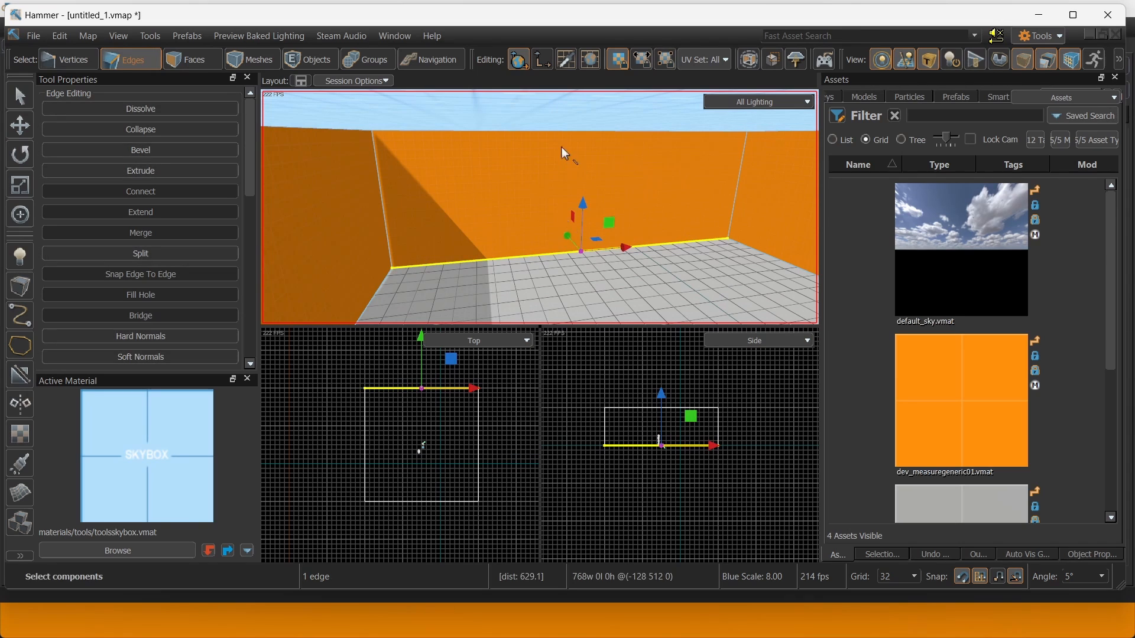
{"action": "right_click_drag", "start_coordinate": [552, 139], "coordinate": [552, 140]}
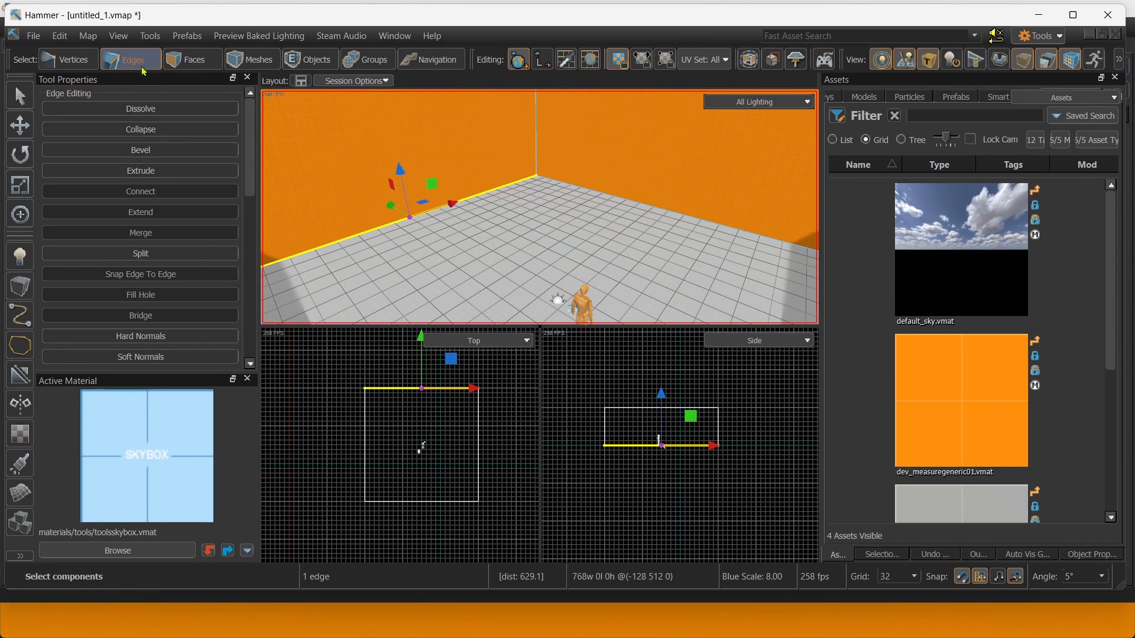
{"action": "right_click_drag", "start_coordinate": [584, 271], "coordinate": [584, 272]}
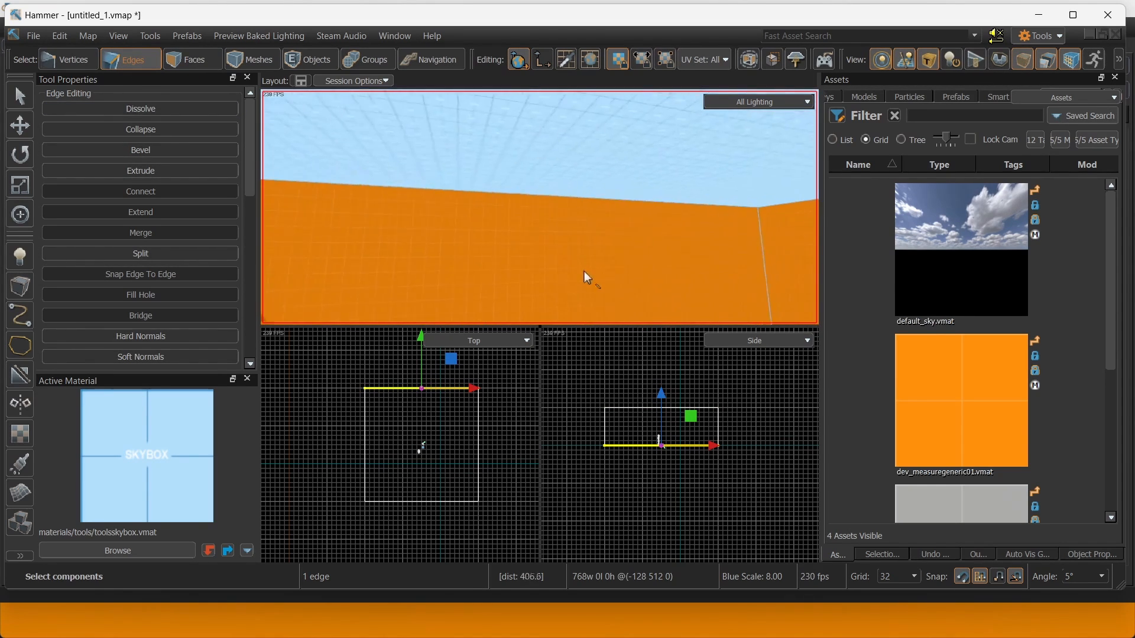
{"action": "left_click", "coordinate": [481, 193], "text": "ctrl"}
{"action": "right_click_drag", "start_coordinate": [488, 189], "coordinate": [506, 200]}
{"action": "key", "text": "F5"}
{"action": "key", "text": "s"}
{"action": "right_click_drag", "start_coordinate": [513, 150], "coordinate": [513, 150]}
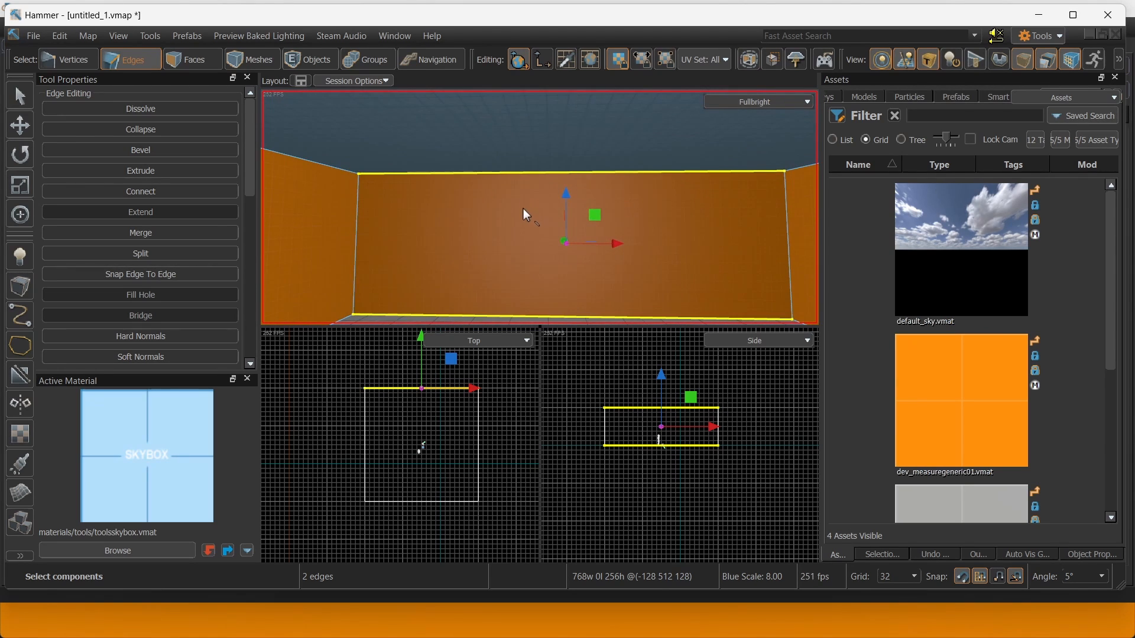
{"action": "key", "text": "v"}
Select the wall's middle vertical edge and bevel it at width 96 with 0 steps.
{"action": "right_click_drag", "start_coordinate": [536, 202], "coordinate": [537, 201]}
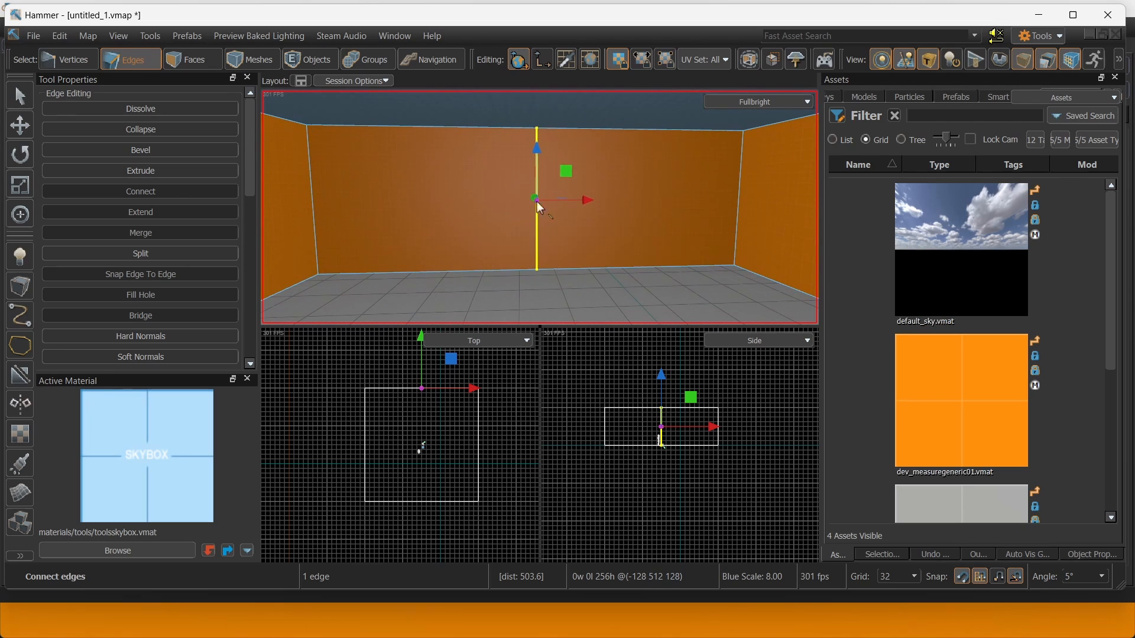
{"action": "key", "text": "w"}
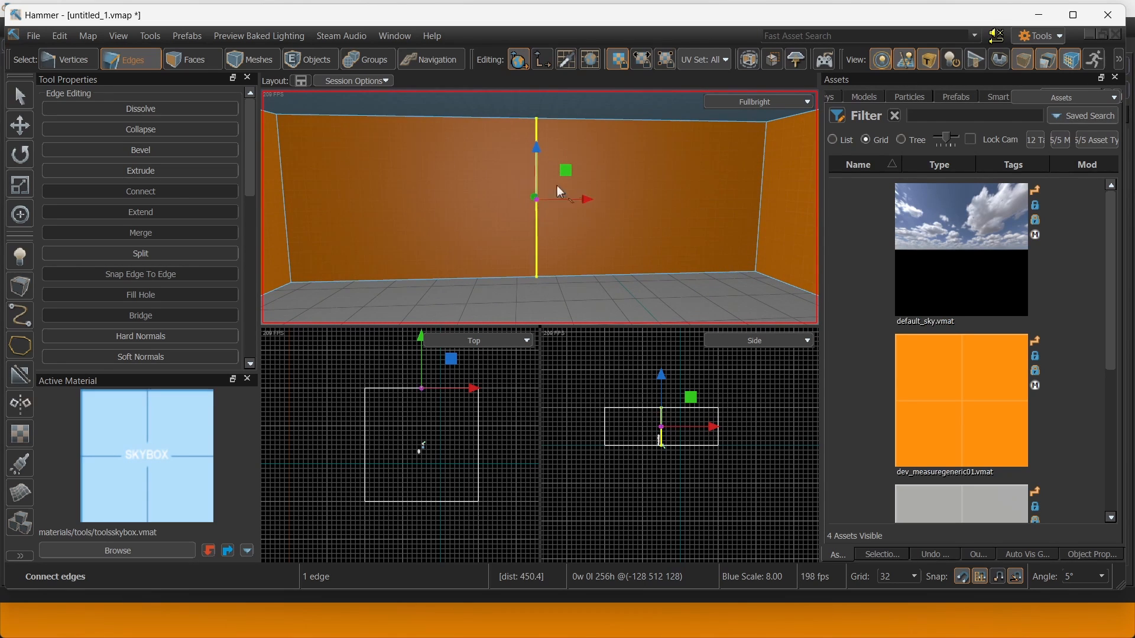
{"action": "right_click_drag", "start_coordinate": [508, 165], "coordinate": [590, 270]}
{"action": "left_click", "coordinate": [591, 270]}
{"action": "left_click", "coordinate": [599, 109], "text": "shift"}
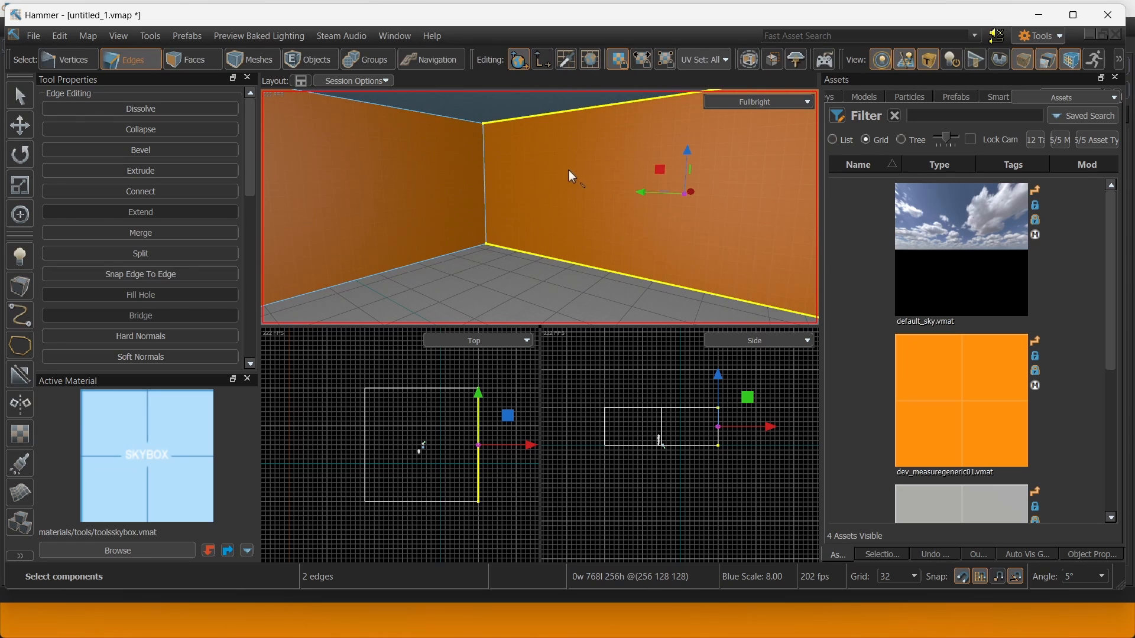
{"action": "right_click_drag", "start_coordinate": [499, 180], "coordinate": [473, 169]}
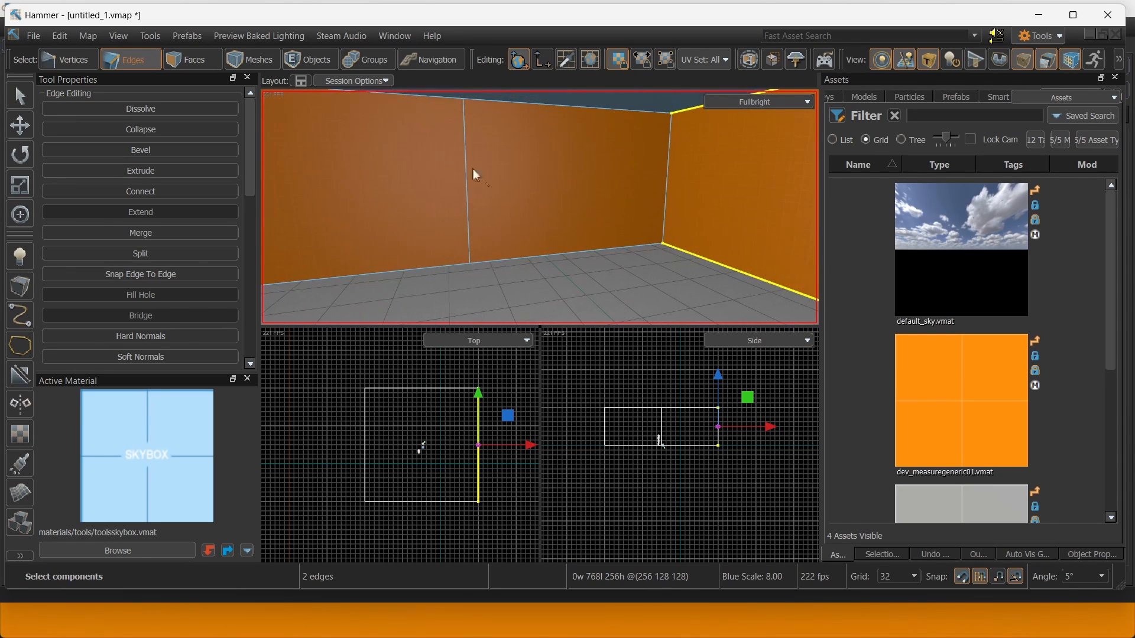
{"action": "left_click", "coordinate": [498, 198]}
{"action": "right_click_drag", "start_coordinate": [540, 207], "coordinate": [614, 182]}
{"action": "key", "text": "s"}
{"action": "key", "text": "w"}
{"action": "key", "text": "f"}
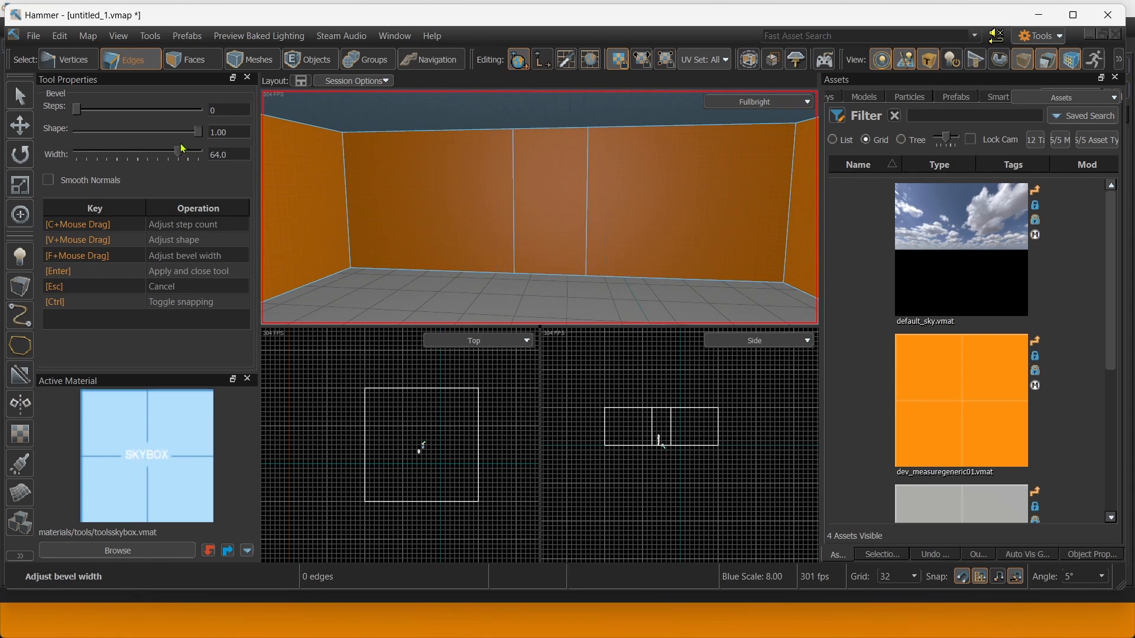
{"action": "key", "text": "s"}
{"action": "mouse_move", "coordinate": [530, 191]}
{"action": "right_mouse_down"}
{"action": "mouse_move", "coordinate": [540, 208]}
{"action": "mouse_move", "coordinate": [526, 187]}
{"action": "right_mouse_up"}
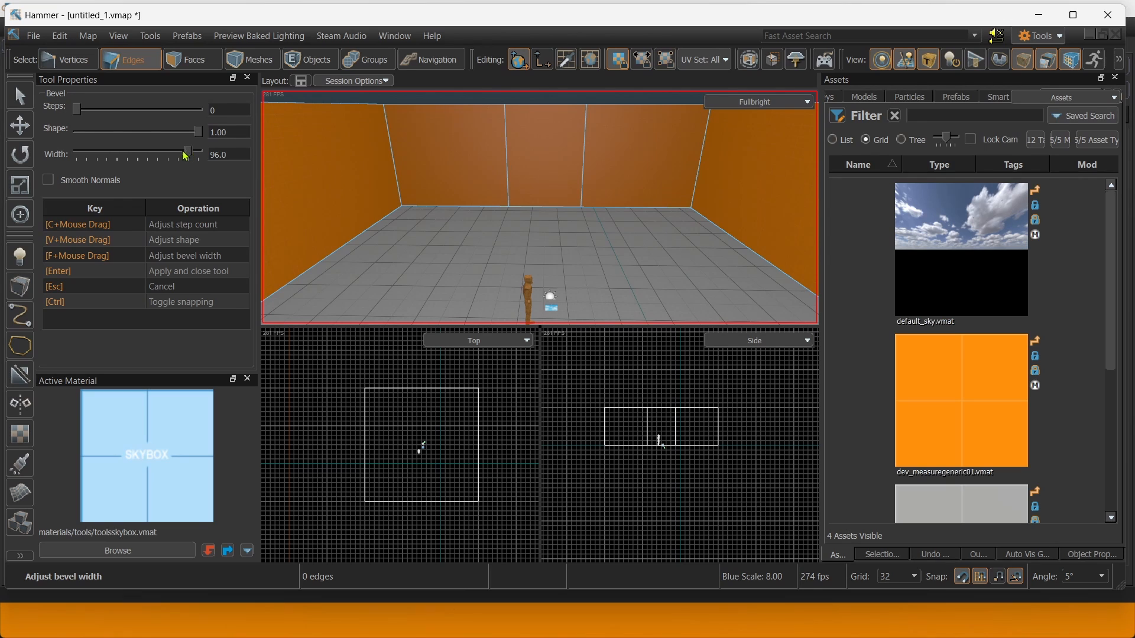
Apply the bevel, then connect the 192-unit panel's two vertical edges with a horizontal edge.
{"action": "key", "text": "Return"}
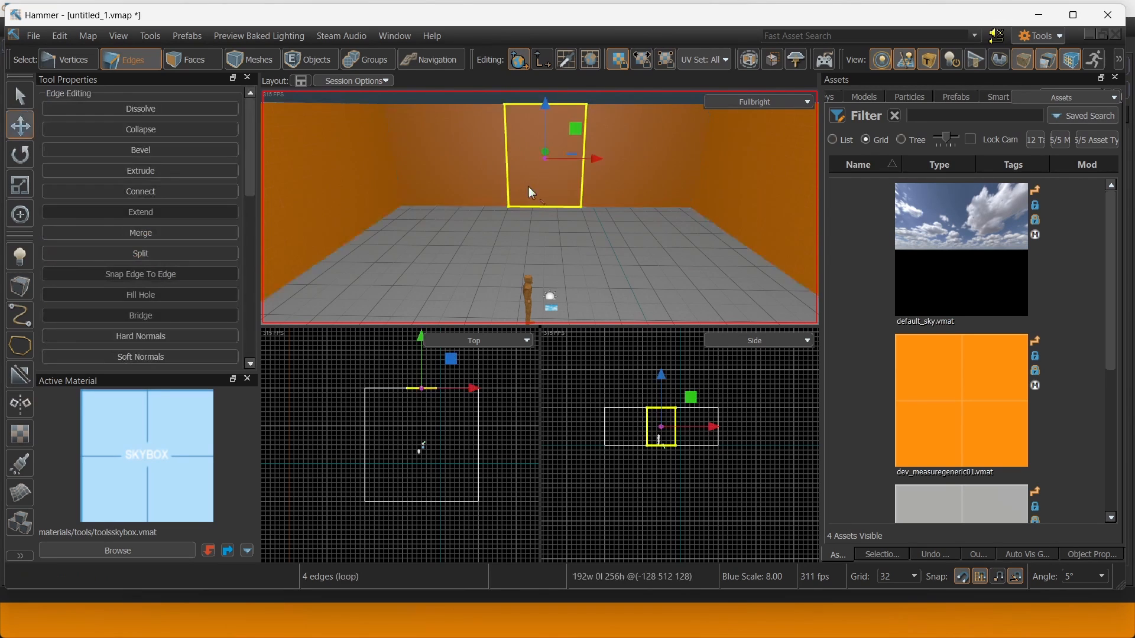
{"action": "key", "text": "w"}
{"action": "right_click_drag", "start_coordinate": [528, 187], "coordinate": [487, 170]}
{"action": "left_click", "coordinate": [462, 173]}
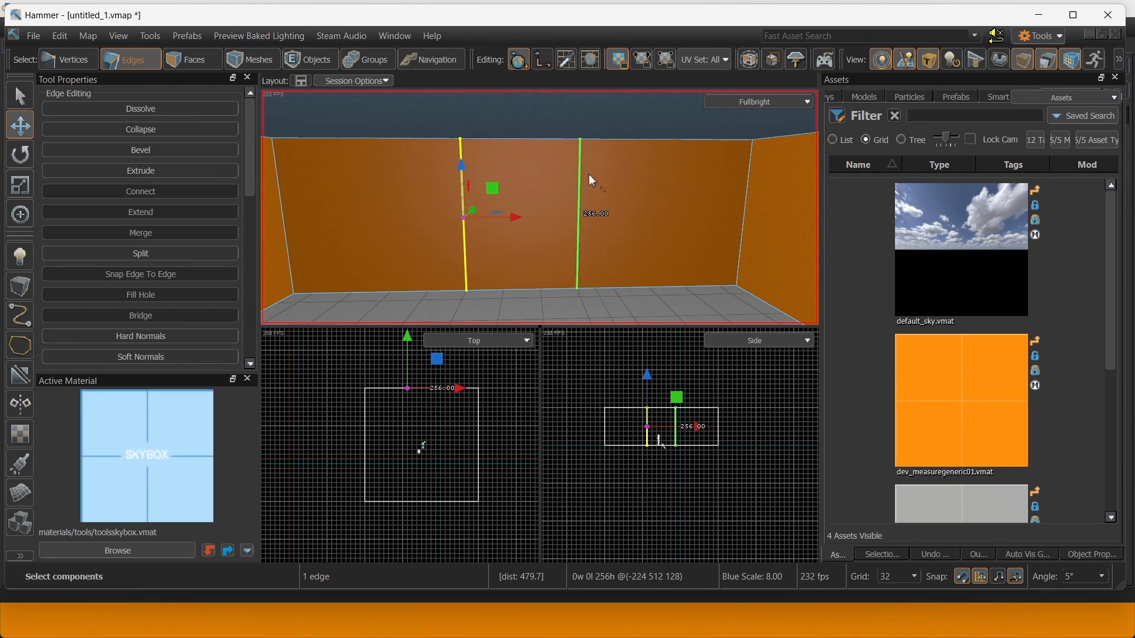
{"action": "left_click", "coordinate": [588, 175], "text": "ctrl"}
{"action": "key", "text": "v"}
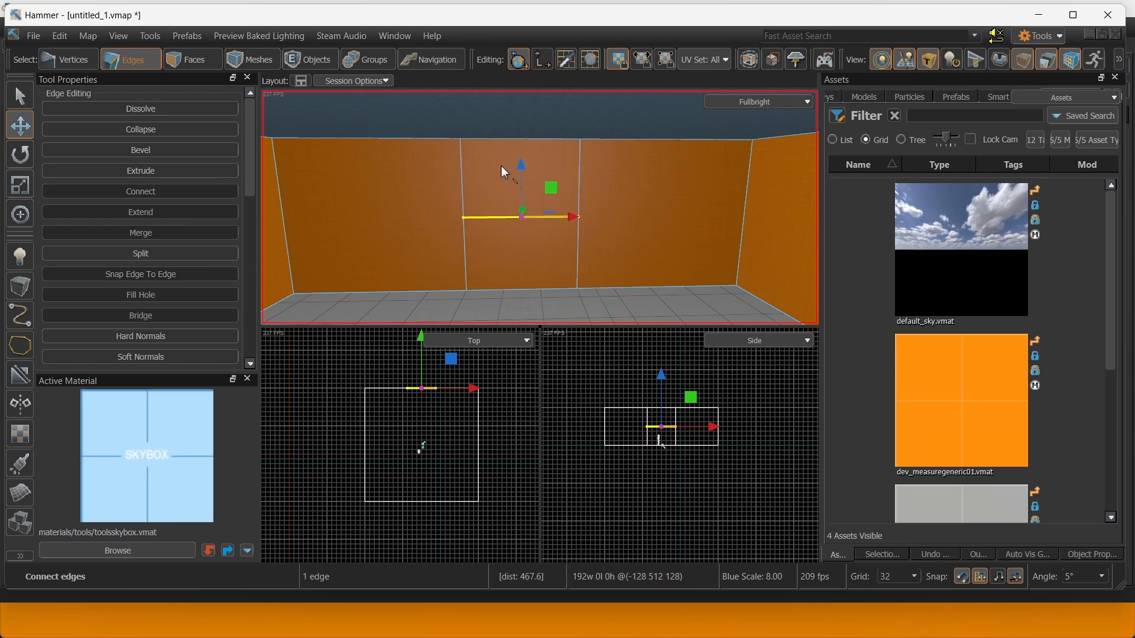
{"action": "mouse_move", "coordinate": [518, 175]}
{"action": "left_mouse_down"}
{"action": "mouse_move", "coordinate": [517, 166]}
{"action": "mouse_move", "coordinate": [517, 175]}
{"action": "left_mouse_up"}
{"action": "right_click_drag", "start_coordinate": [538, 203], "coordinate": [585, 190]}
Extrude the panel's lower face outward from the back wall into a corridor.
{"action": "key", "text": "d"}
{"action": "key", "text": "3"}
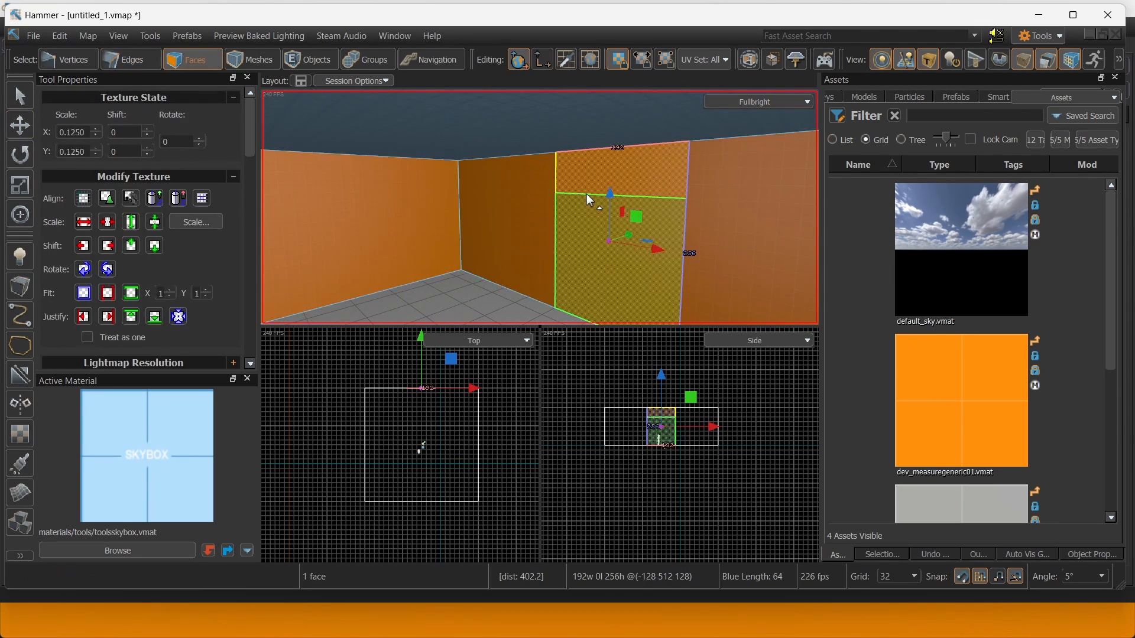
{"action": "key", "text": "d"}
{"action": "left_click", "coordinate": [509, 243]}
{"action": "right_click_drag", "start_coordinate": [520, 170], "coordinate": [521, 172]}
{"action": "key", "text": "s"}
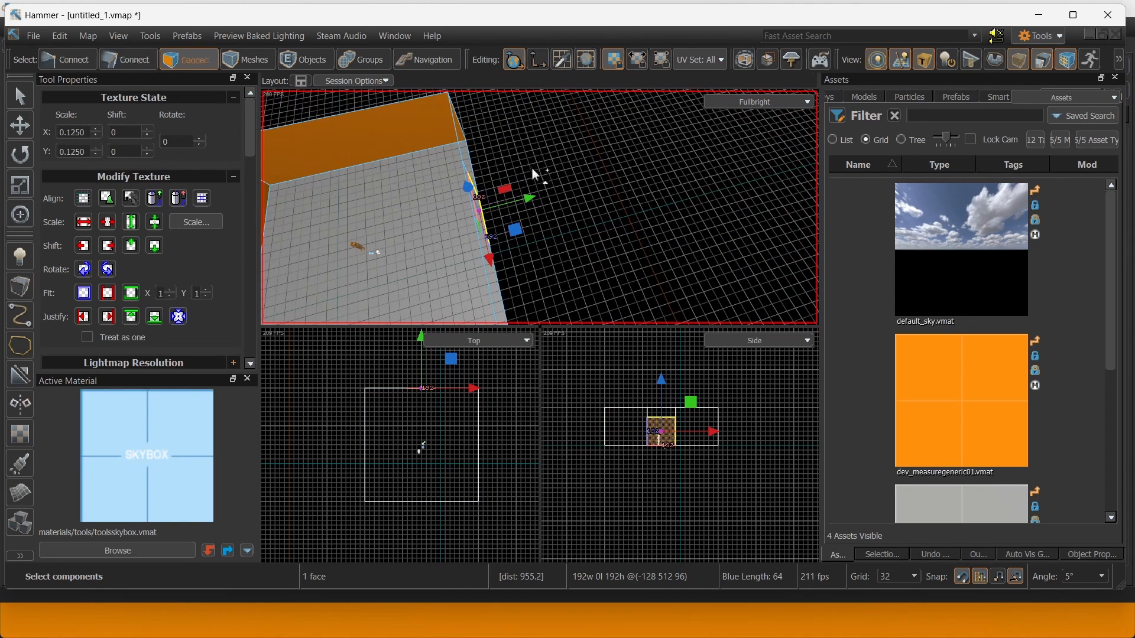
{"action": "left_click_drag", "start_coordinate": [524, 194], "coordinate": [593, 190], "text": "shift"}
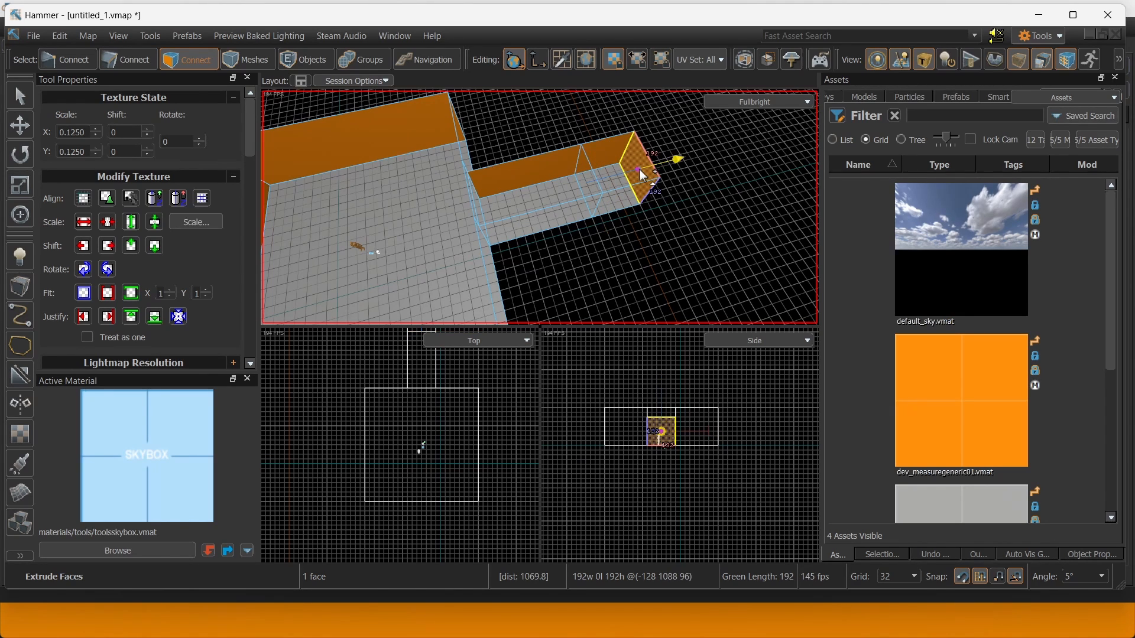
Select the side face at the corridor's far end.
{"action": "key", "text": "2"}
{"action": "right_click_drag", "start_coordinate": [616, 211], "coordinate": [538, 212]}
{"action": "key", "text": "w"}
{"action": "right_click_drag", "start_coordinate": [625, 185], "coordinate": [540, 208]}
{"action": "key", "text": "w"}
{"action": "right_click_drag", "start_coordinate": [597, 234], "coordinate": [539, 208]}
{"action": "key", "text": "s"}
{"action": "left_click", "coordinate": [182, 60]}
{"action": "left_click", "coordinate": [483, 256]}
Extrude the corridor's side face so the corridor turns sideways at its end.
{"action": "right_click_drag", "start_coordinate": [483, 256], "coordinate": [539, 207]}
{"action": "key", "text": "a"}
{"action": "right_click_drag", "start_coordinate": [589, 384], "coordinate": [610, 458]}
{"action": "right_click_drag", "start_coordinate": [427, 392], "coordinate": [389, 485]}
{"action": "left_click_drag", "start_coordinate": [447, 411], "coordinate": [439, 400], "text": "shift"}
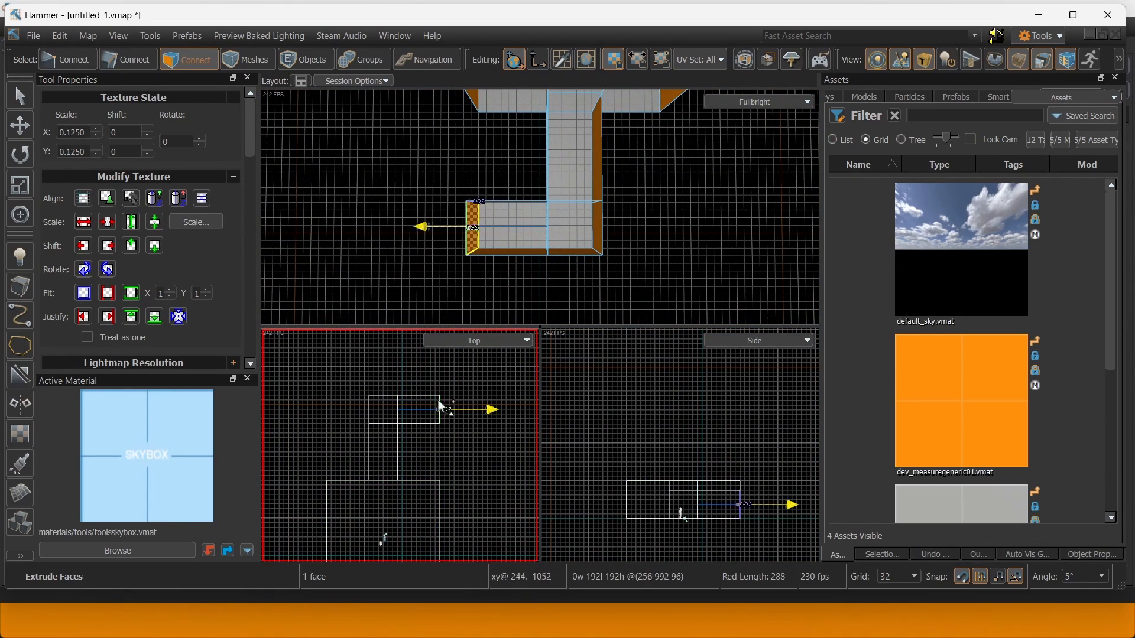
{"action": "right_click_drag", "start_coordinate": [411, 220], "coordinate": [420, 216]}
{"action": "scroll", "coordinate": [479, 403], "scroll_direction": "down", "scroll_amount": 3}
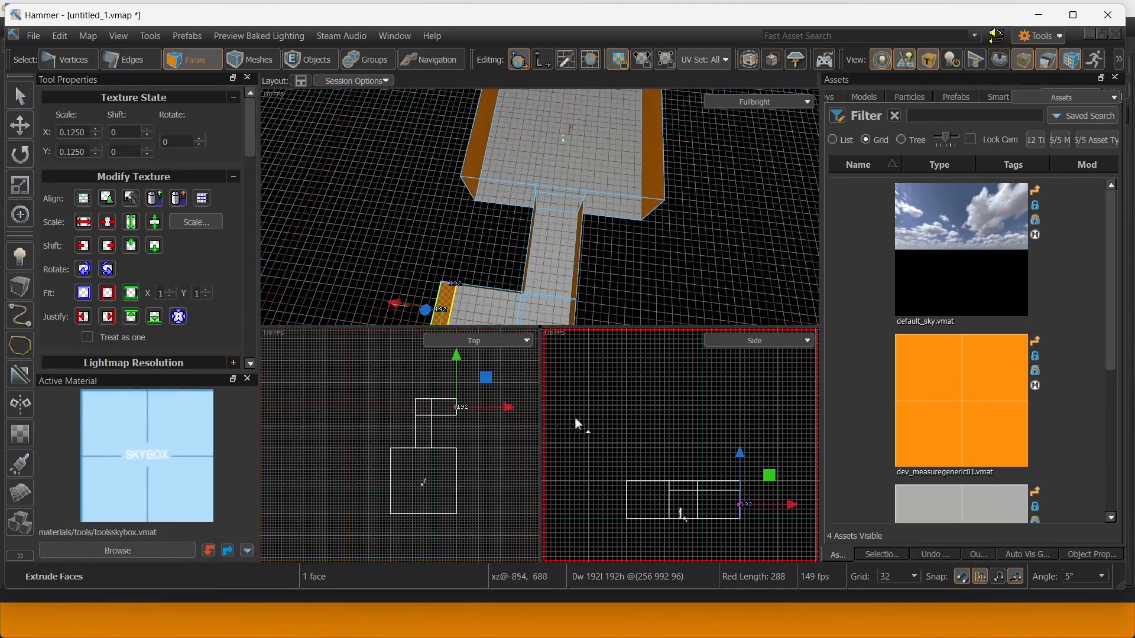
{"action": "right_click_drag", "start_coordinate": [558, 266], "coordinate": [540, 207]}
Split the long wall with a vertical edge and bevel it 96 into a 192-unit-wide panel.
{"action": "left_click", "coordinate": [620, 219]}
{"action": "right_click_drag", "start_coordinate": [620, 218], "coordinate": [515, 218]}
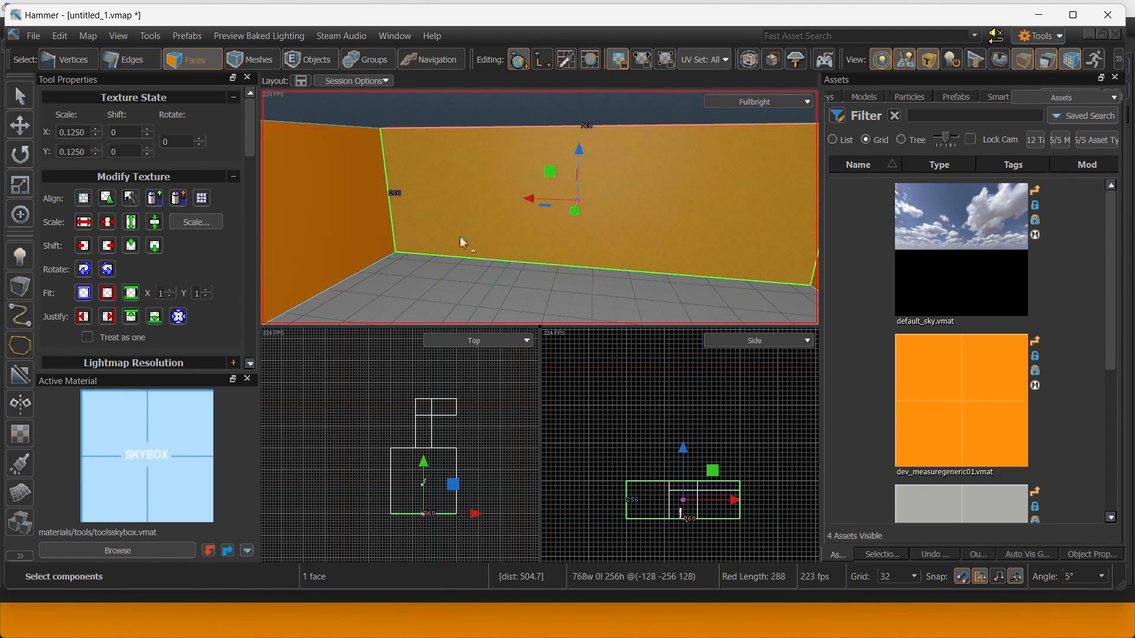
{"action": "left_click", "coordinate": [136, 62]}
{"action": "left_click", "coordinate": [592, 278]}
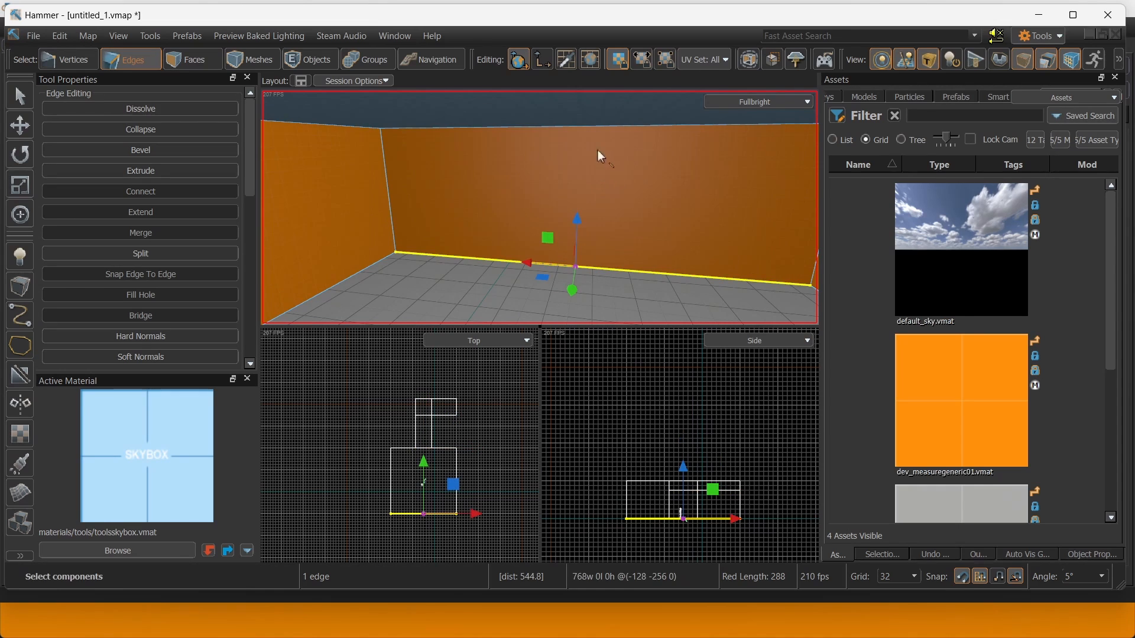
{"action": "left_click", "coordinate": [609, 130], "text": "ctrl"}
{"action": "right_click_drag", "start_coordinate": [609, 130], "coordinate": [540, 206]}
{"action": "key", "text": "v"}
{"action": "key", "text": "f"}
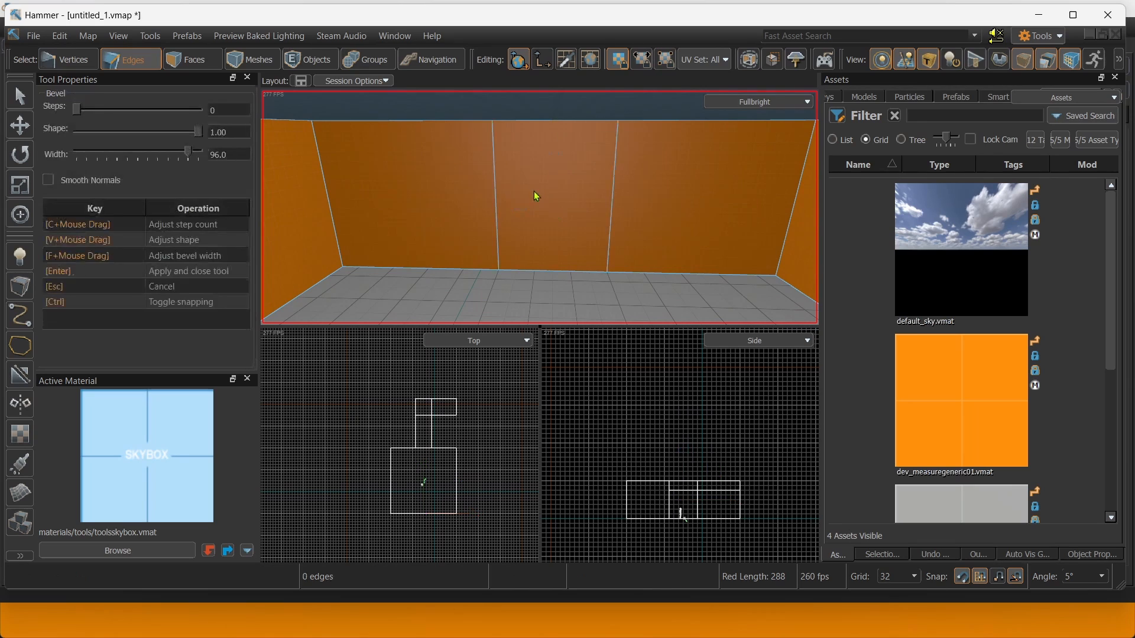
{"action": "right_click_drag", "start_coordinate": [497, 272], "coordinate": [522, 278]}
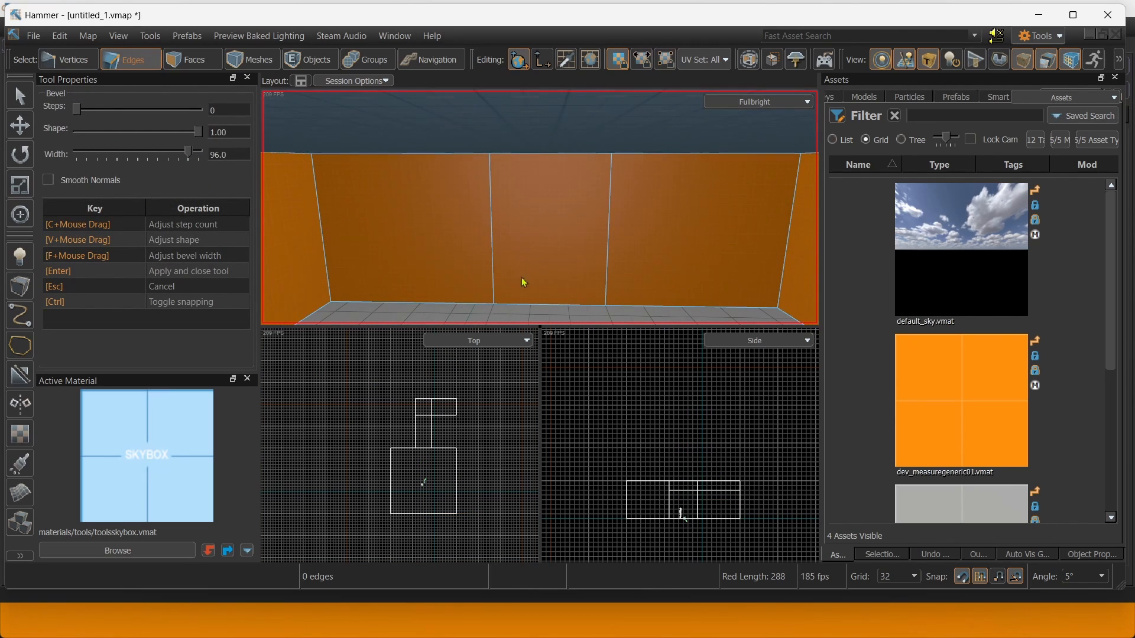
{"action": "key", "text": "Return"}
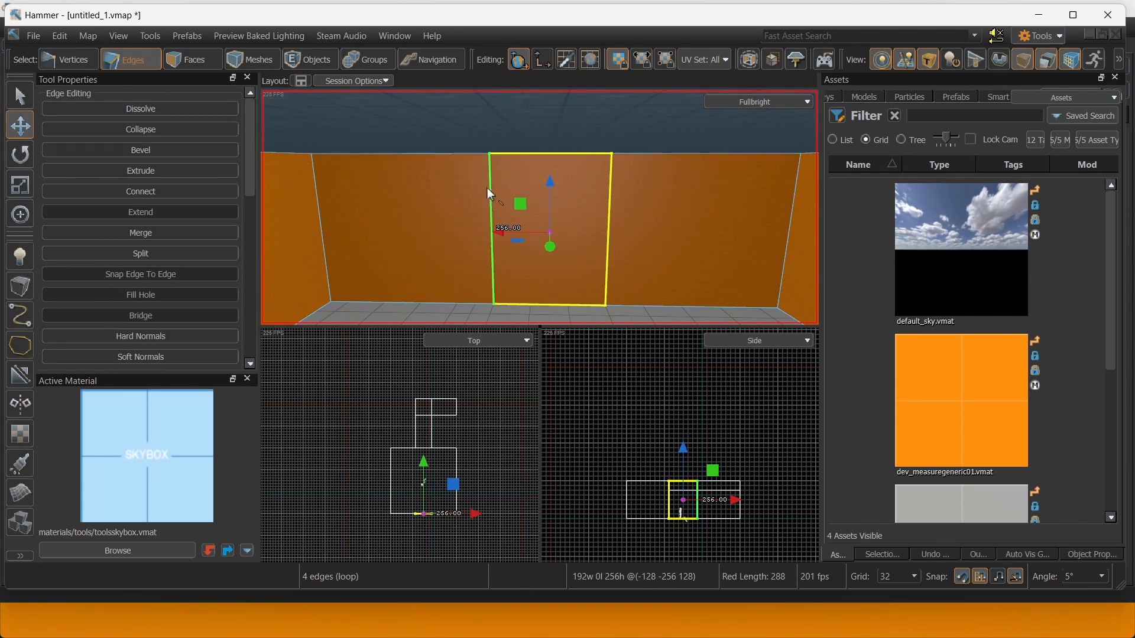
Connect the panel's vertical edges and raise the new horizontal edge to 192 units.
{"action": "left_click", "coordinate": [490, 188]}
{"action": "left_click", "coordinate": [620, 201], "text": "shift"}
{"action": "key", "text": "v"}
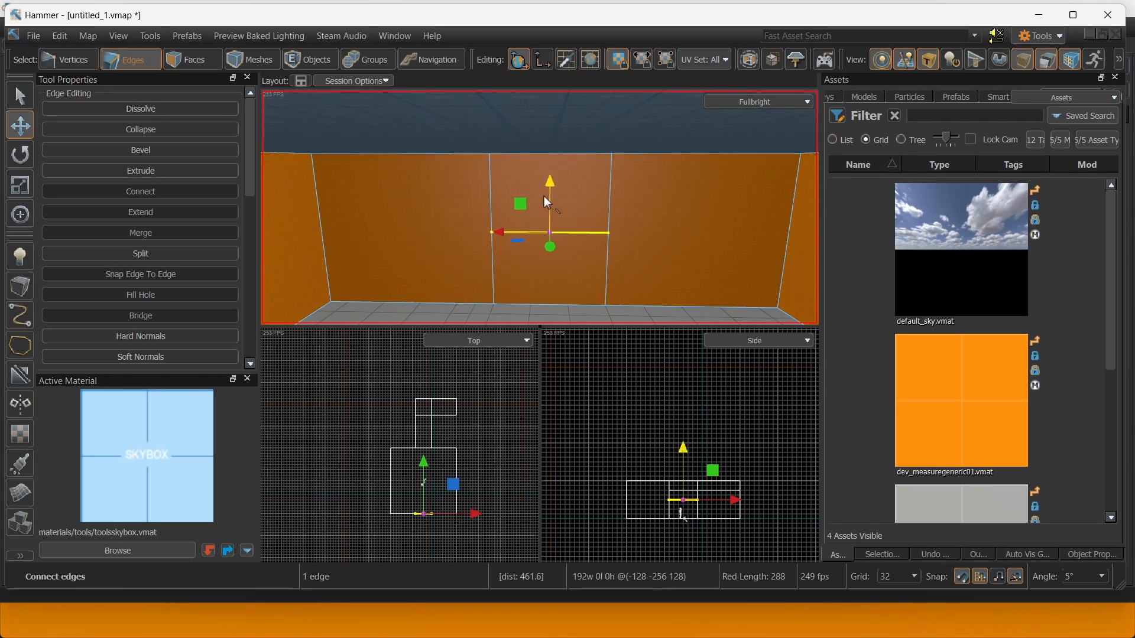
{"action": "left_click_drag", "start_coordinate": [555, 212], "coordinate": [555, 192]}
{"action": "mouse_move", "coordinate": [555, 193]}
{"action": "right_mouse_down"}
{"action": "mouse_move", "coordinate": [540, 207]}
{"action": "mouse_move", "coordinate": [609, 219]}
{"action": "mouse_move", "coordinate": [540, 208]}
{"action": "right_mouse_up"}
Extrude the lower doorway face 32 units out from the wall.
{"action": "key", "text": "3"}
{"action": "left_click", "coordinate": [540, 253]}
{"action": "right_click_drag", "start_coordinate": [540, 254], "coordinate": [523, 224]}
{"action": "left_click_drag", "start_coordinate": [495, 205], "coordinate": [481, 203], "text": "shift"}
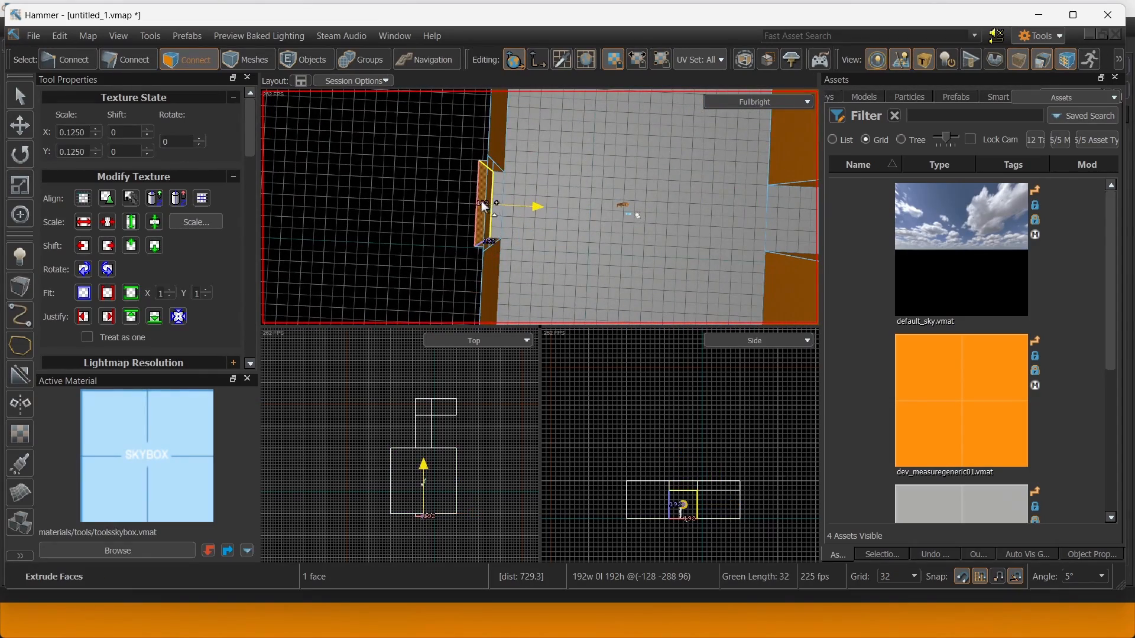
{"action": "right_click_drag", "start_coordinate": [514, 204], "coordinate": [609, 253]}
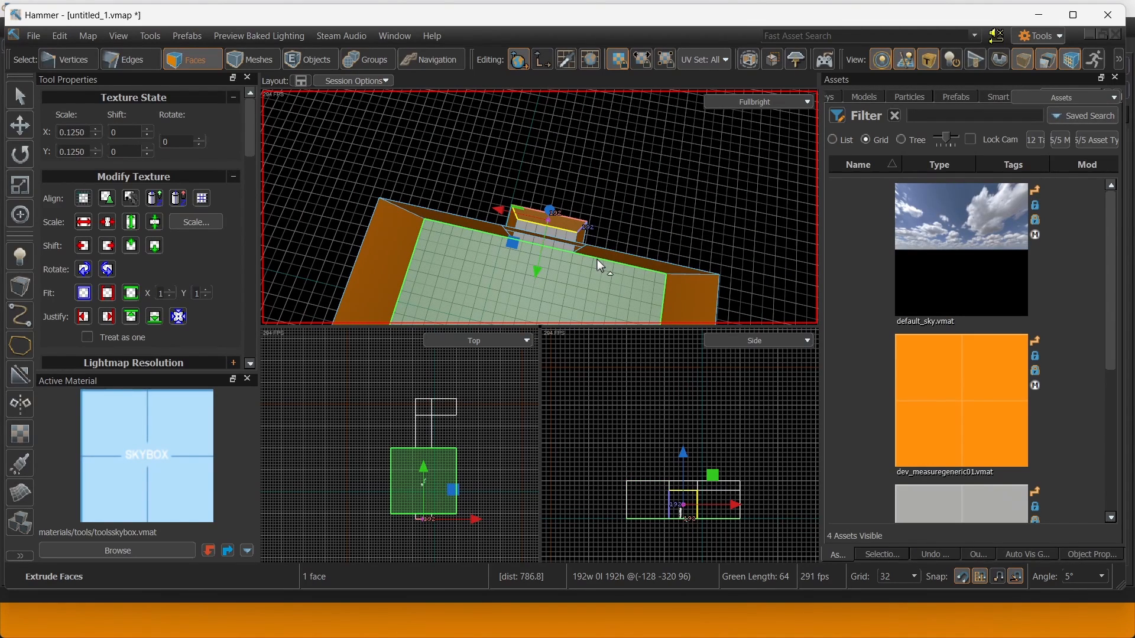
Move the pivot 160 units aside and rotate-extrude the face into a curved passage.
{"action": "key", "text": "Insert"}
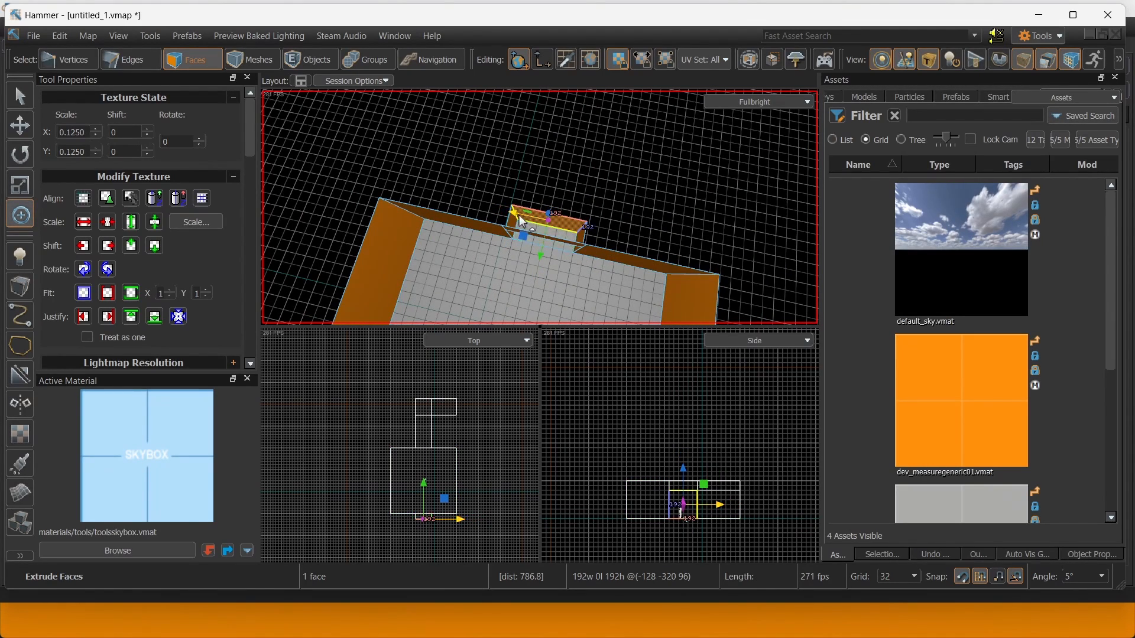
{"action": "left_click_drag", "start_coordinate": [519, 215], "coordinate": [466, 206]}
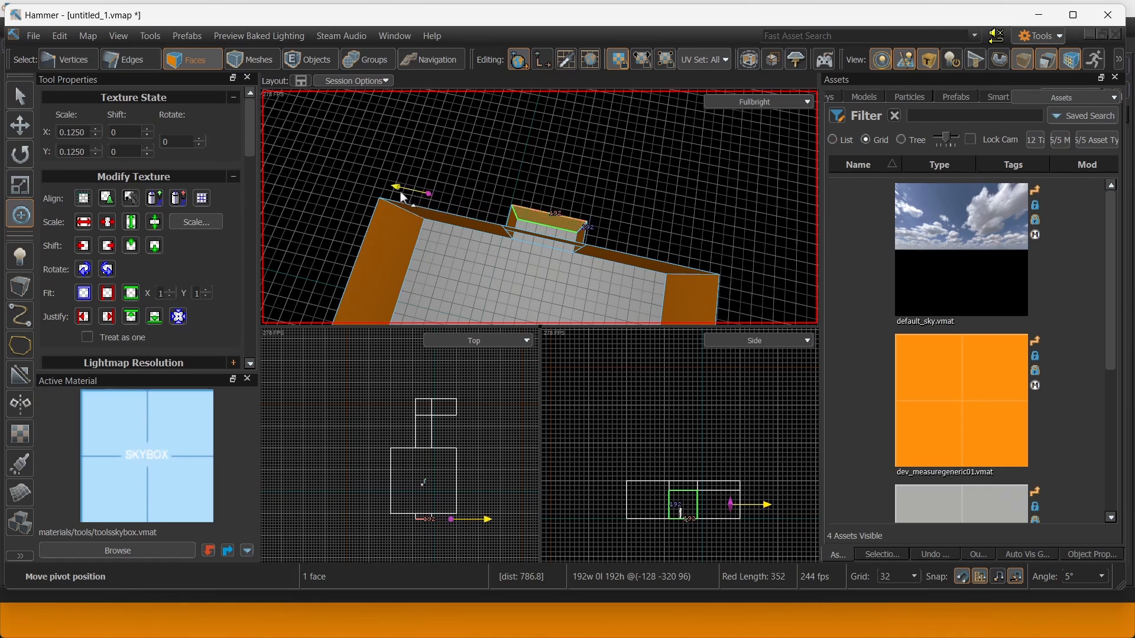
{"action": "right_click_drag", "start_coordinate": [363, 179], "coordinate": [512, 245]}
{"action": "key", "text": "e"}
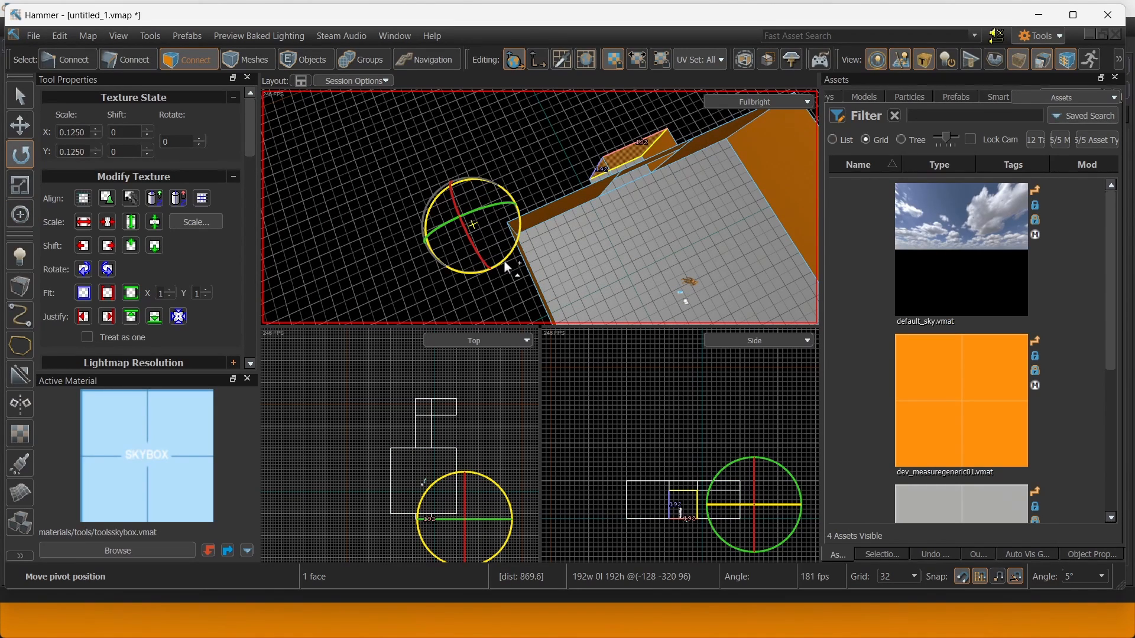
{"action": "left_click_drag", "start_coordinate": [506, 261], "coordinate": [602, 264], "text": "shift"}
{"action": "scroll", "coordinate": [423, 361], "scroll_direction": "up", "scroll_amount": 5}
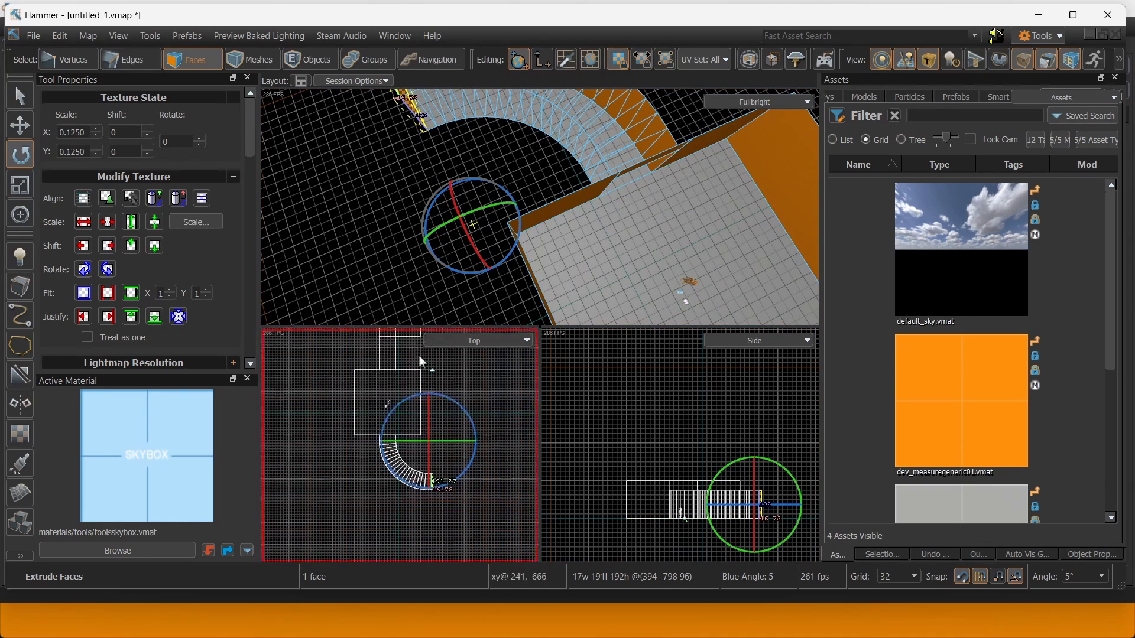
{"action": "scroll", "coordinate": [450, 397], "scroll_direction": "up", "scroll_amount": 1}
{"action": "middle_click_drag", "start_coordinate": [452, 451], "coordinate": [475, 385]}
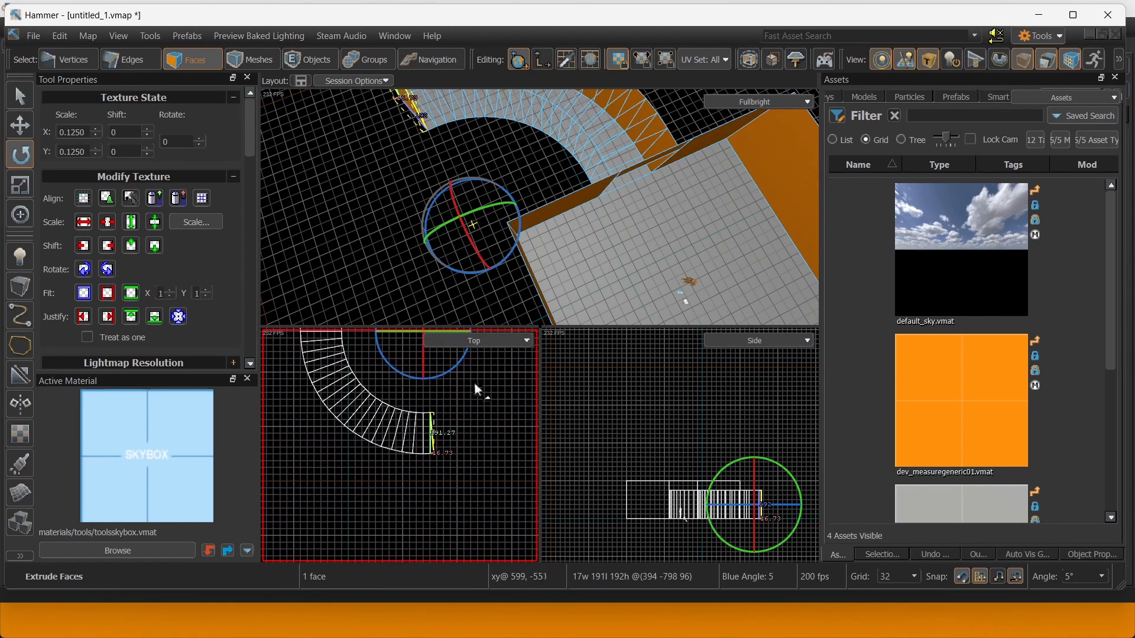
{"action": "scroll", "coordinate": [438, 434], "scroll_direction": "up", "scroll_amount": 4}
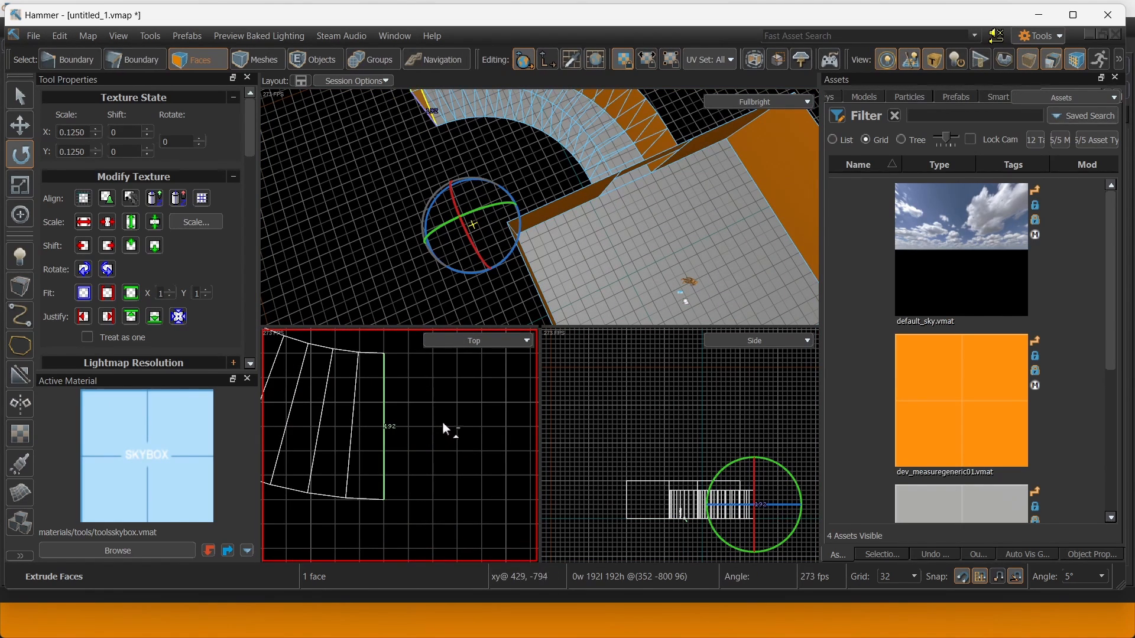
{"action": "scroll", "coordinate": [424, 417], "scroll_direction": "down", "scroll_amount": 5}
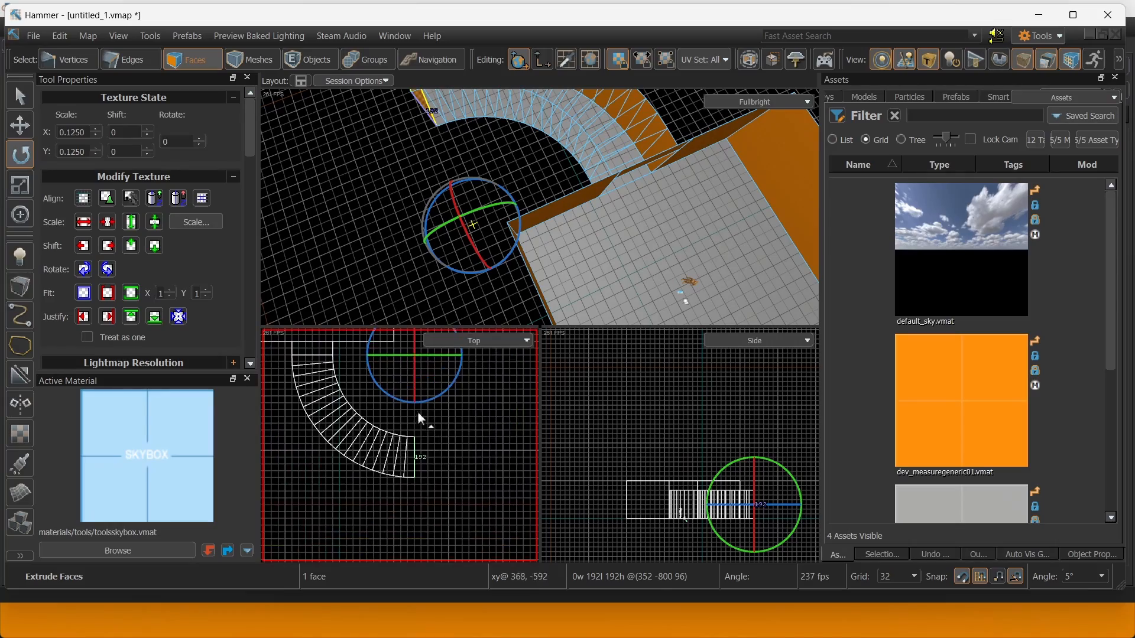
{"action": "left_click", "coordinate": [609, 131]}
{"action": "right_click_drag", "start_coordinate": [609, 131], "coordinate": [420, 183]}
Split the third wall with a vertical edge and bevel it into a central panel.
{"action": "left_click", "coordinate": [478, 151]}
{"action": "right_click_drag", "start_coordinate": [540, 207], "coordinate": [582, 154]}
{"action": "left_click", "coordinate": [145, 59]}
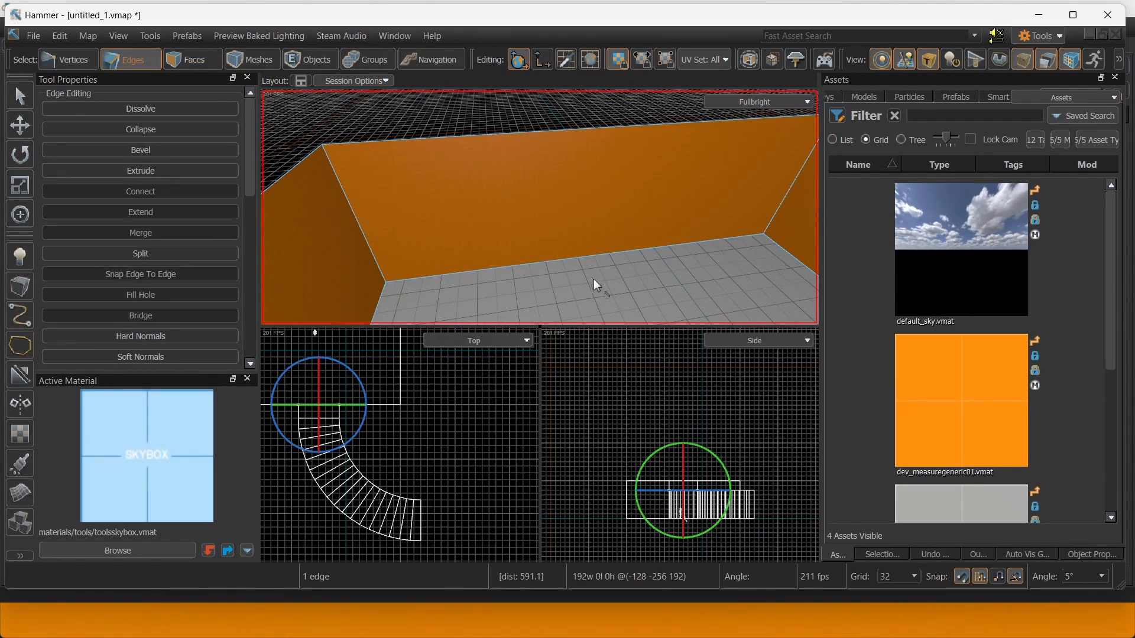
{"action": "left_click", "coordinate": [555, 261]}
{"action": "left_click", "coordinate": [523, 135], "text": "shift"}
{"action": "right_click_drag", "start_coordinate": [543, 141], "coordinate": [539, 207]}
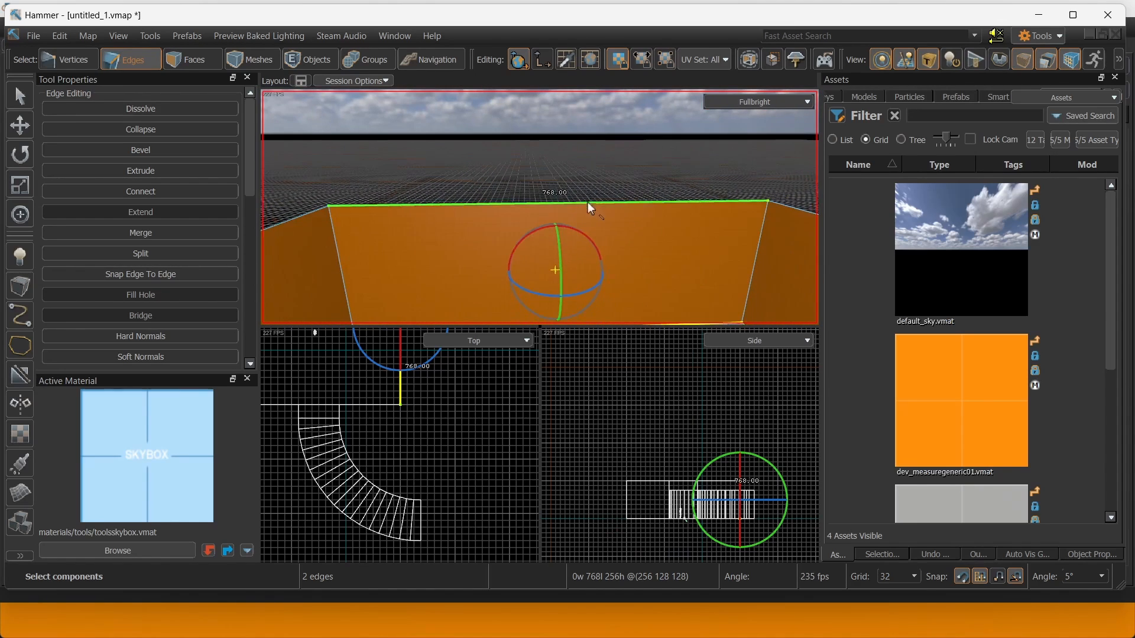
{"action": "key", "text": "v"}
{"action": "right_click_drag", "start_coordinate": [615, 222], "coordinate": [540, 207]}
{"action": "key", "text": "b"}
{"action": "key", "text": "w"}
{"action": "key", "text": "Return"}
{"action": "right_click_drag", "start_coordinate": [489, 234], "coordinate": [540, 207]}
Connect the panel's vertical edges and raise the new horizontal edge 64 units.
{"action": "key", "text": "w"}
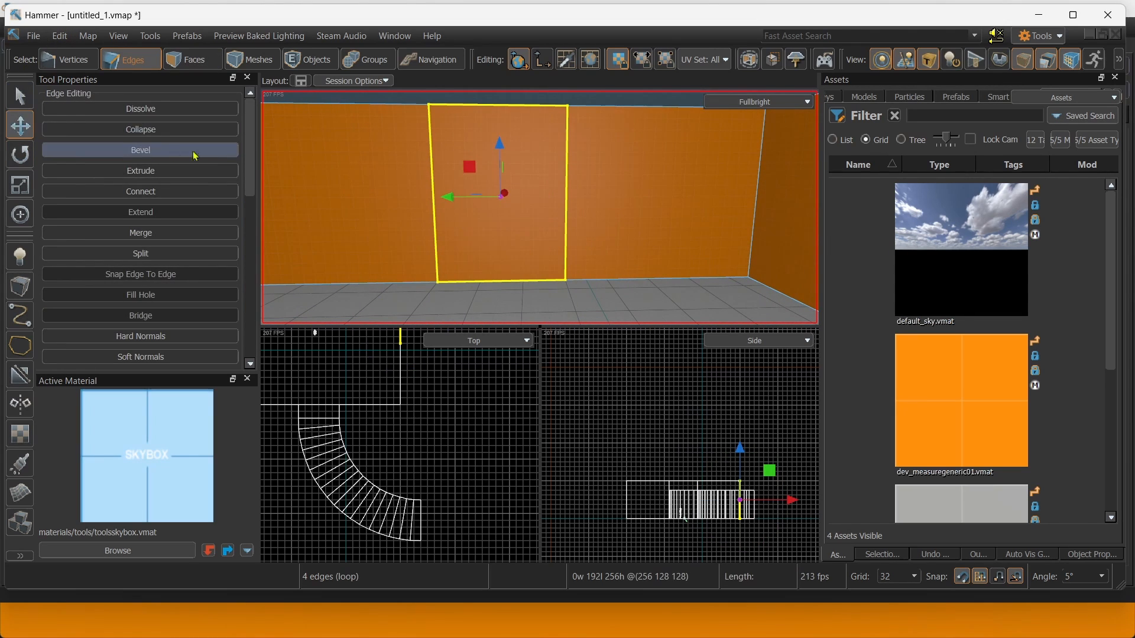
{"action": "left_click", "coordinate": [436, 144]}
{"action": "left_click", "coordinate": [565, 148], "text": "shift"}
{"action": "key", "text": "v"}
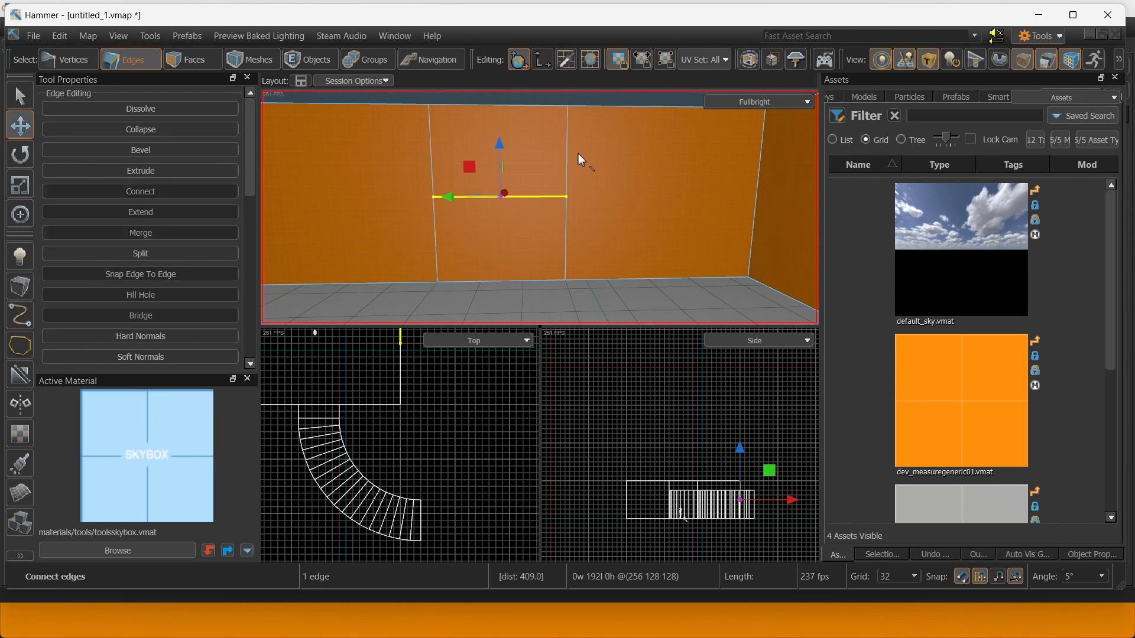
{"action": "left_click_drag", "start_coordinate": [501, 151], "coordinate": [509, 155]}
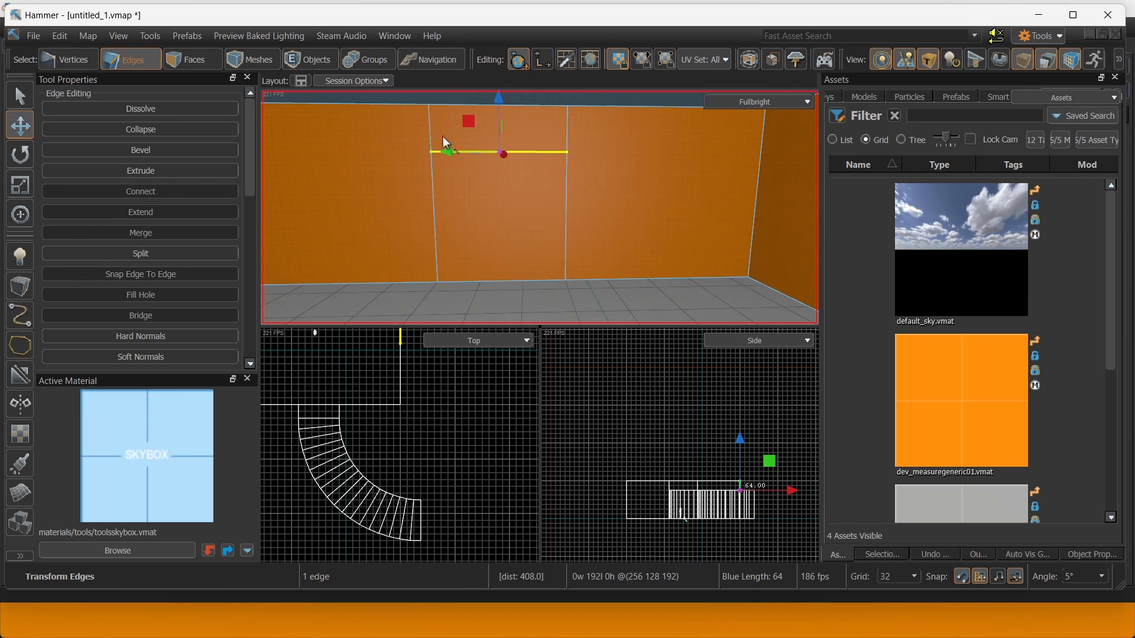
{"action": "key", "text": "3"}
{"action": "right_click_drag", "start_coordinate": [621, 189], "coordinate": [540, 148]}
Extrude the lower panel face out of the wall and lengthen it into a straight corridor.
{"action": "left_click", "coordinate": [662, 276]}
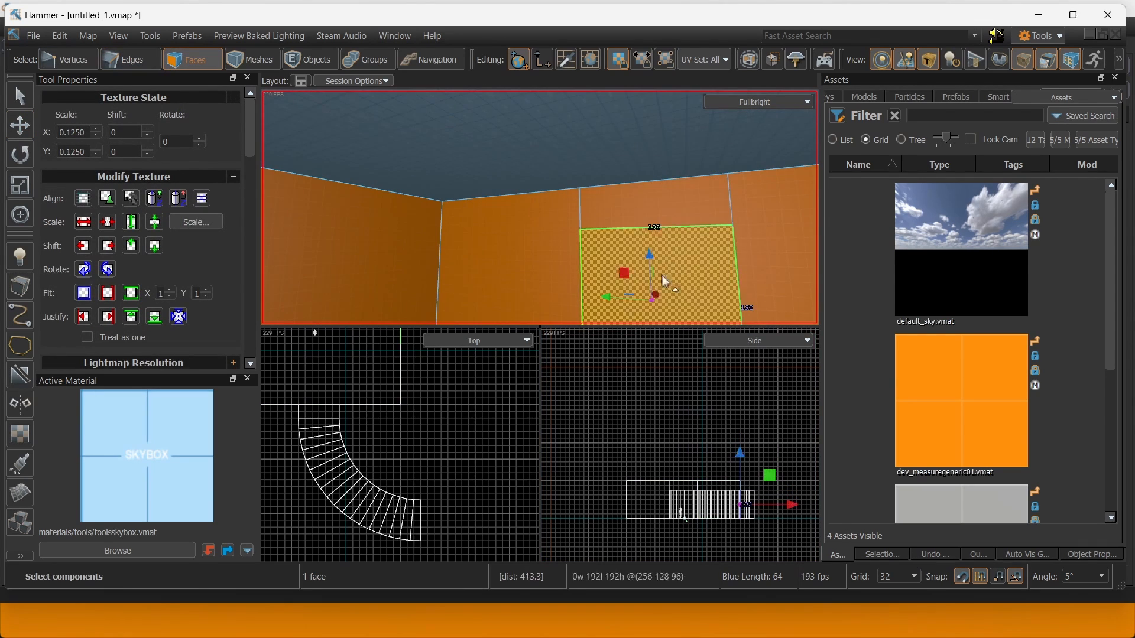
{"action": "right_click_drag", "start_coordinate": [665, 282], "coordinate": [656, 229]}
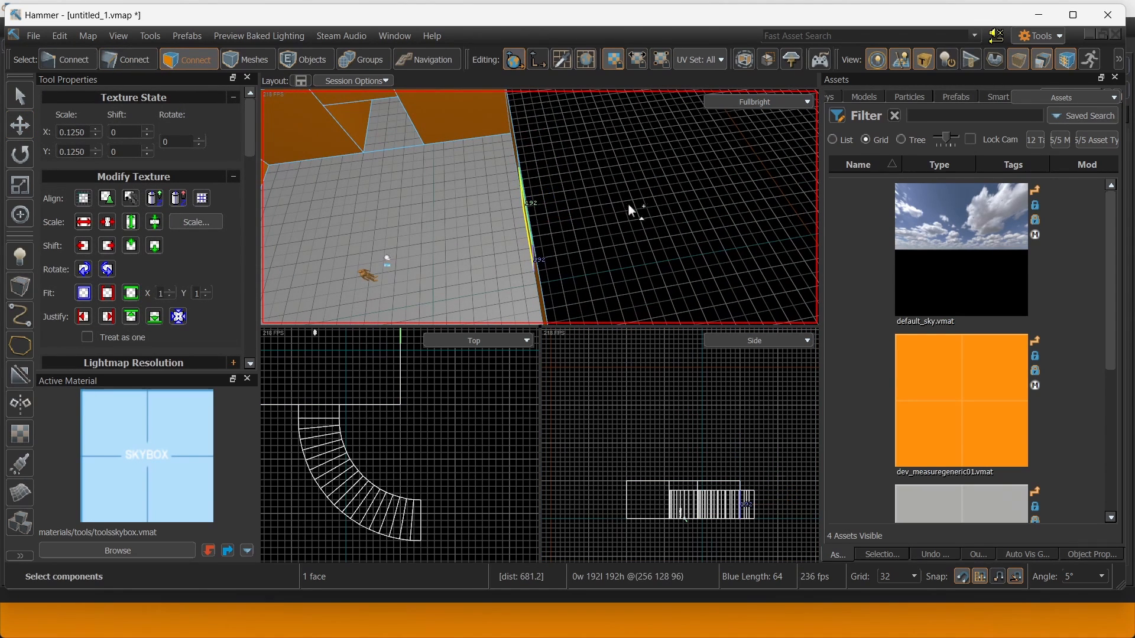
{"action": "mouse_move", "coordinate": [574, 218]}
{"action": "left_mouse_down", "text": "shift"}
{"action": "mouse_move", "coordinate": [627, 204]}
{"action": "mouse_move", "coordinate": [574, 197]}
{"action": "mouse_move", "coordinate": [591, 211]}
{"action": "left_mouse_up", "text": "shift"}
{"action": "right_click_drag", "start_coordinate": [661, 210], "coordinate": [555, 190]}
{"action": "left_click_drag", "start_coordinate": [564, 174], "coordinate": [578, 191], "text": "shift"}
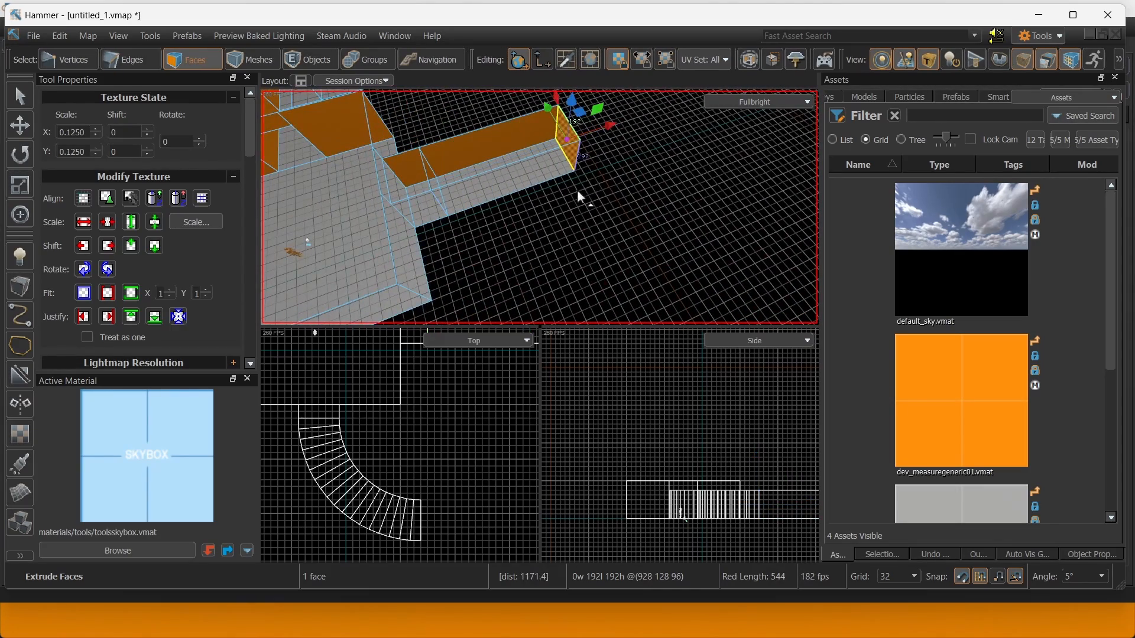
{"action": "right_click_drag", "start_coordinate": [578, 191], "coordinate": [618, 205]}
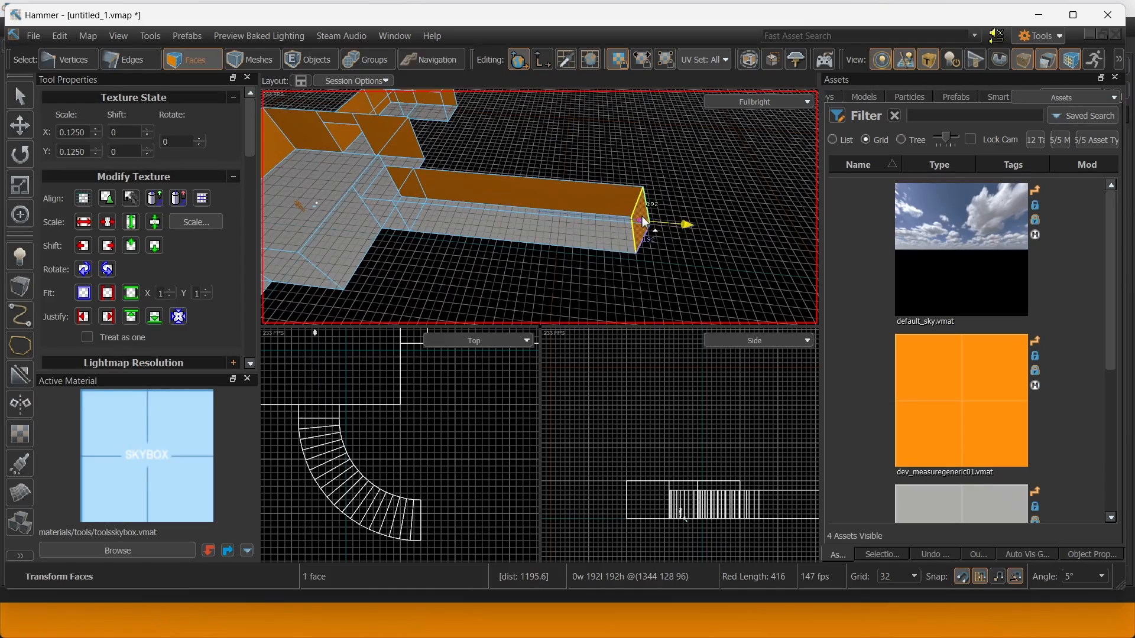
{"action": "right_click_drag", "start_coordinate": [605, 213], "coordinate": [459, 188]}
{"action": "left_click", "coordinate": [587, 190]}
Scale-extrude the corridor's wall and floor faces sideways to 640 units wide.
{"action": "left_click", "coordinate": [535, 184], "text": "ctrl"}
{"action": "right_click_drag", "start_coordinate": [536, 186], "coordinate": [549, 192]}
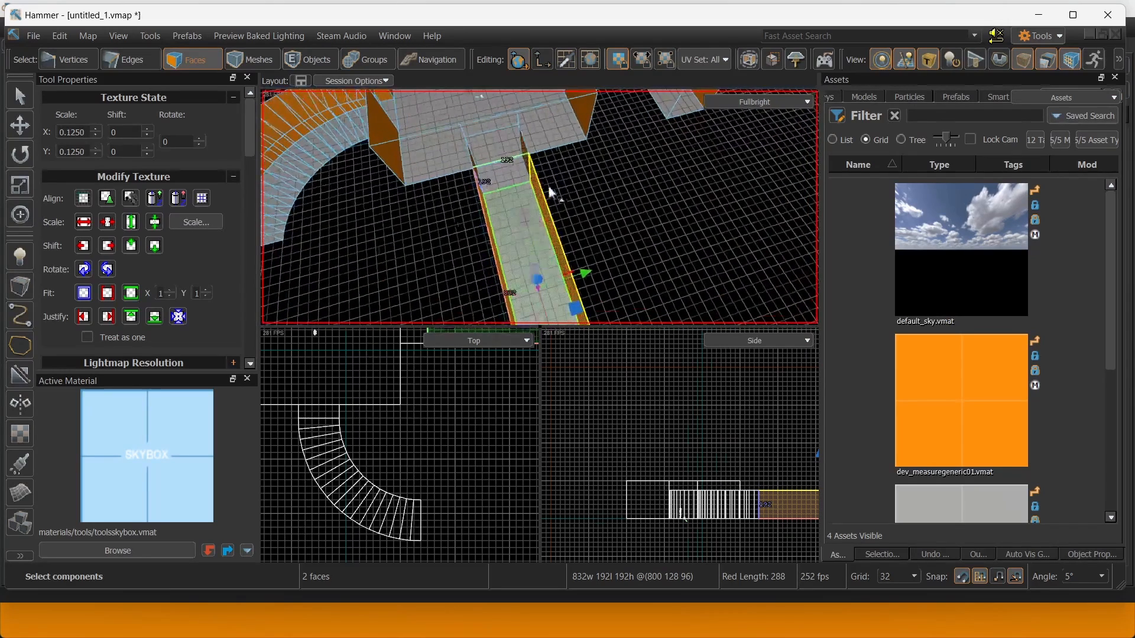
{"action": "key", "text": "r"}
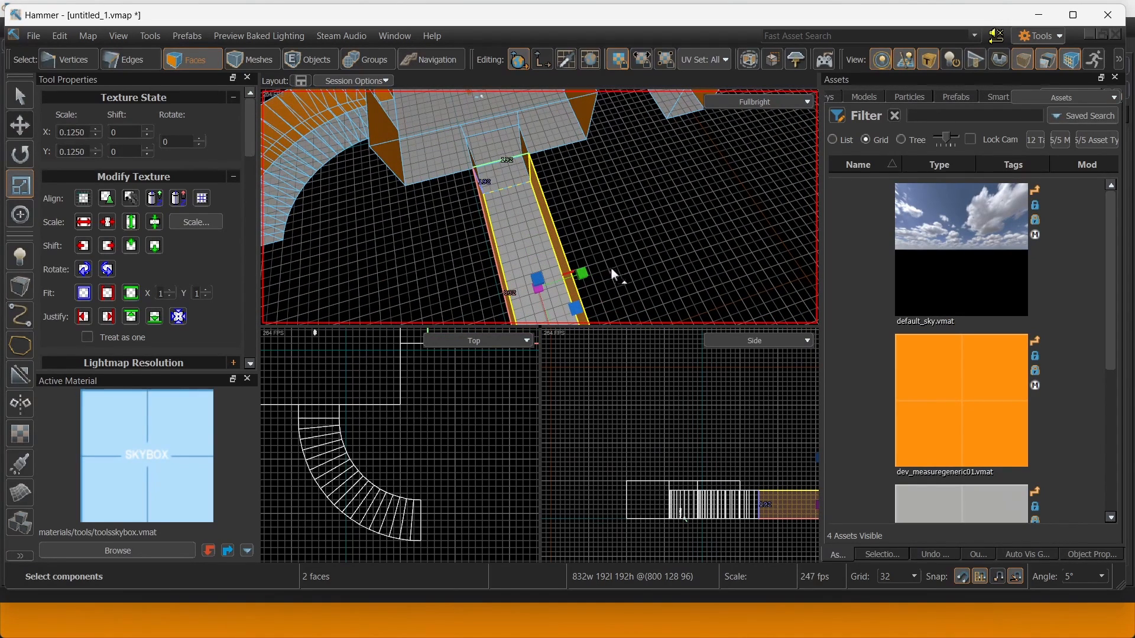
{"action": "key", "text": "t"}
{"action": "right_click_drag", "start_coordinate": [599, 267], "coordinate": [615, 261]}
{"action": "key", "text": "e"}
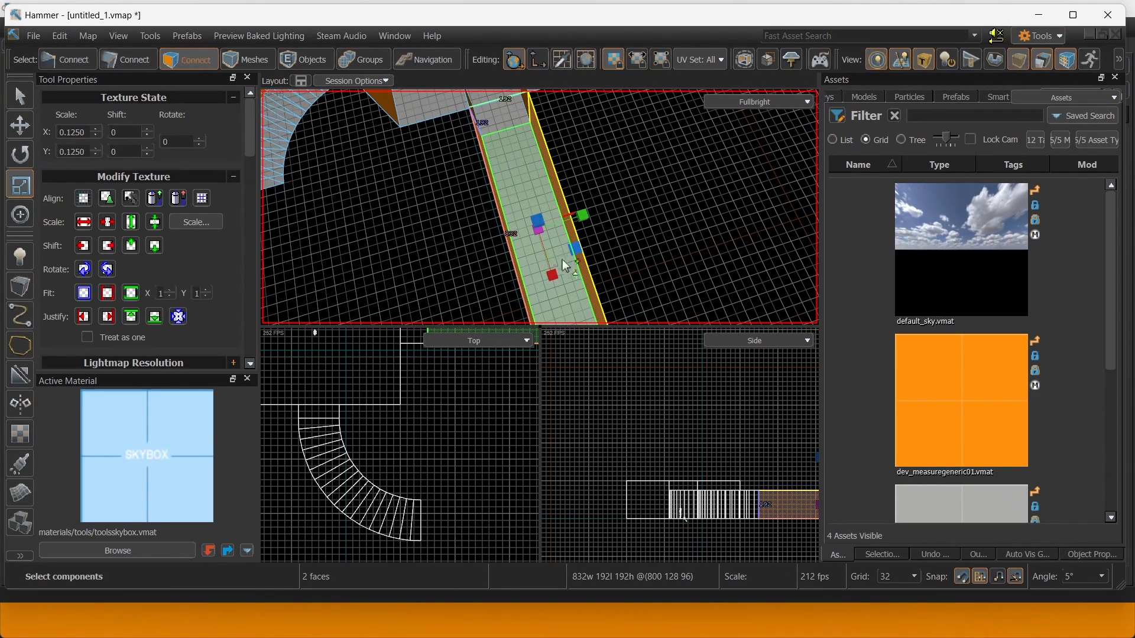
{"action": "left_click_drag", "start_coordinate": [584, 222], "coordinate": [628, 220], "text": "shift"}
{"action": "right_click_drag", "start_coordinate": [628, 218], "coordinate": [540, 207]}
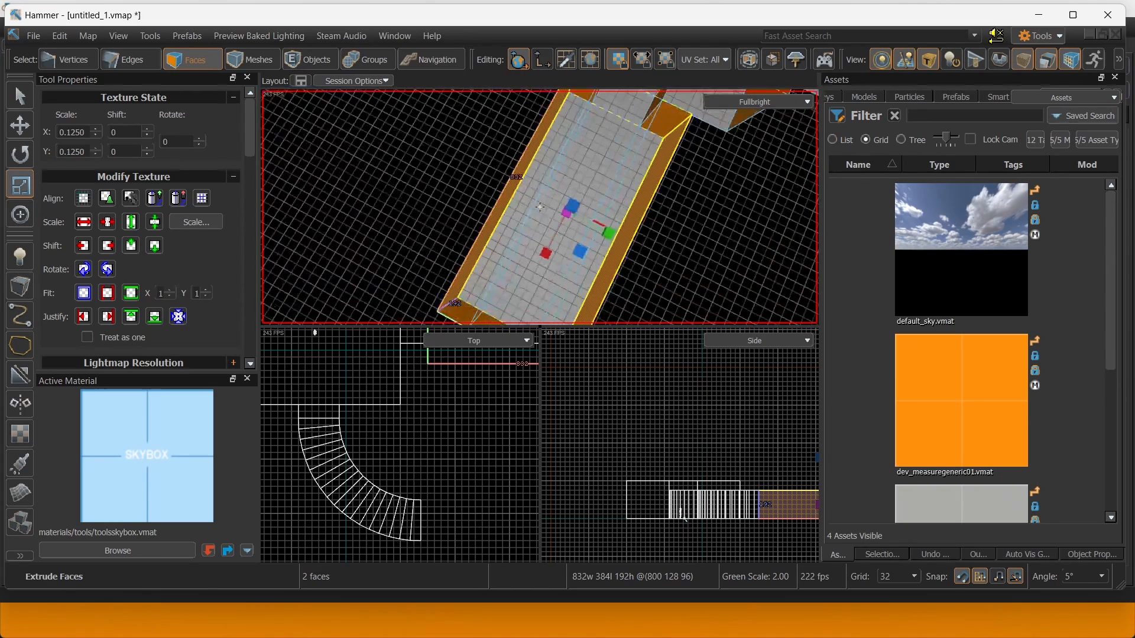
{"action": "right_click_drag", "start_coordinate": [666, 211], "coordinate": [655, 214]}
{"action": "key", "text": "ctrl+z"}
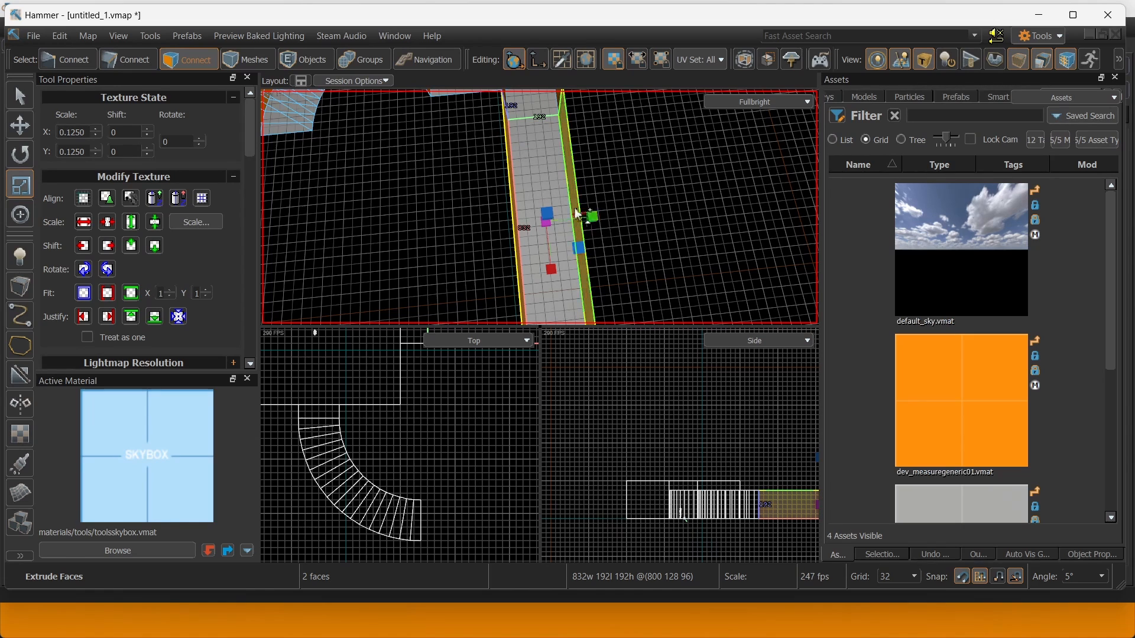
{"action": "left_click_drag", "start_coordinate": [597, 221], "coordinate": [701, 220], "text": "shift"}
{"action": "right_click_drag", "start_coordinate": [701, 220], "coordinate": [539, 207]}
Move the room's end wall 96 units further inward.
{"action": "key", "text": "t"}
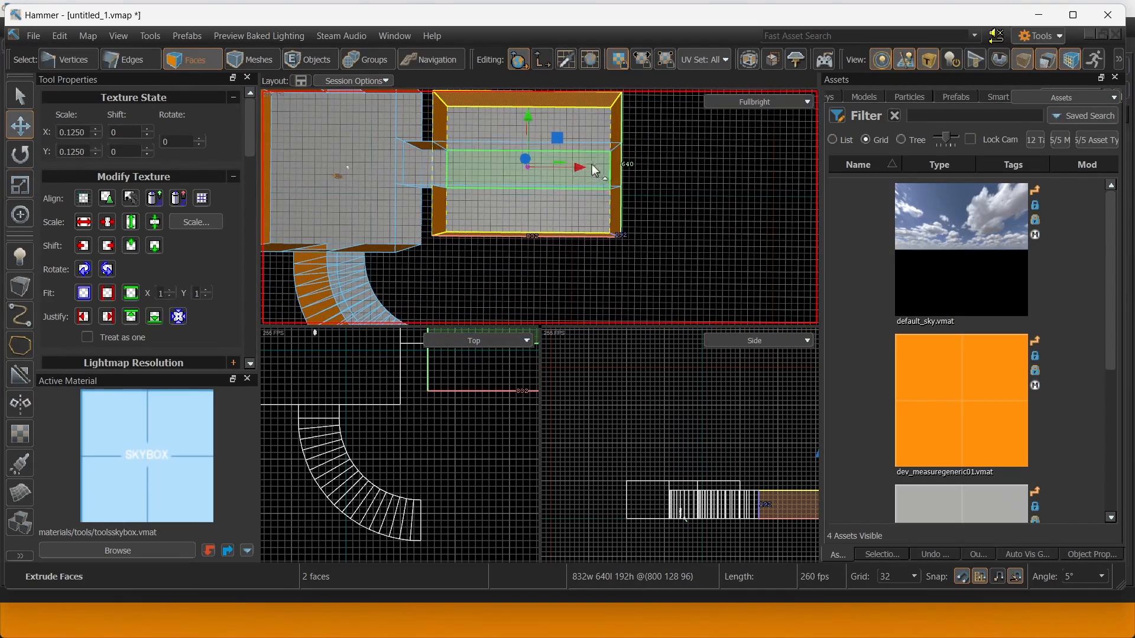
{"action": "left_click", "coordinate": [617, 162]}
{"action": "mouse_move", "coordinate": [612, 183]}
{"action": "right_mouse_down"}
{"action": "mouse_move", "coordinate": [539, 207]}
{"action": "mouse_move", "coordinate": [611, 183]}
{"action": "right_mouse_up"}
{"action": "left_click", "coordinate": [667, 279], "text": "shift"}
{"action": "right_click_drag", "start_coordinate": [700, 242], "coordinate": [700, 241]}
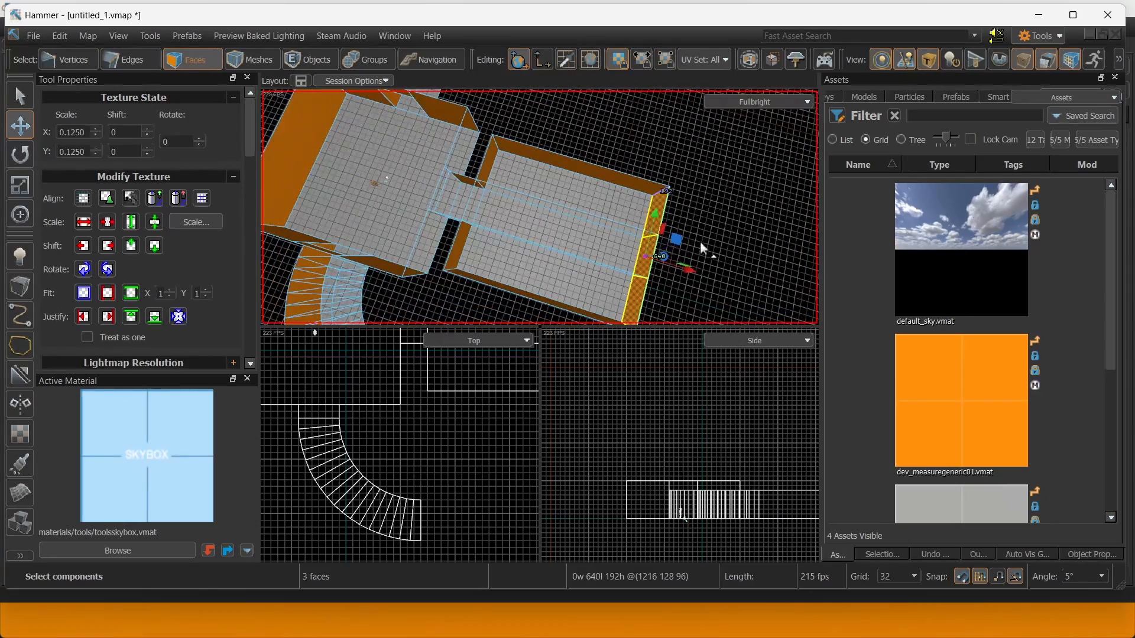
{"action": "left_click_drag", "start_coordinate": [689, 267], "coordinate": [548, 231]}
{"action": "right_click_drag", "start_coordinate": [549, 231], "coordinate": [545, 194]}
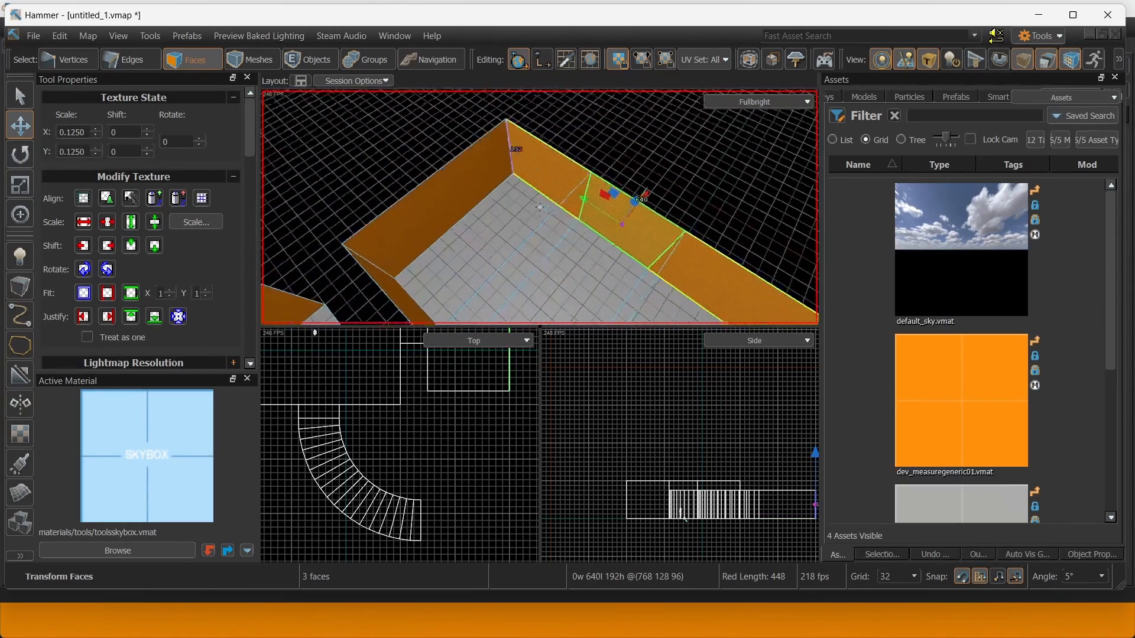
Delete three wall faces to open up the room's sides.
{"action": "left_click", "coordinate": [545, 194]}
{"action": "key", "text": "Delete"}
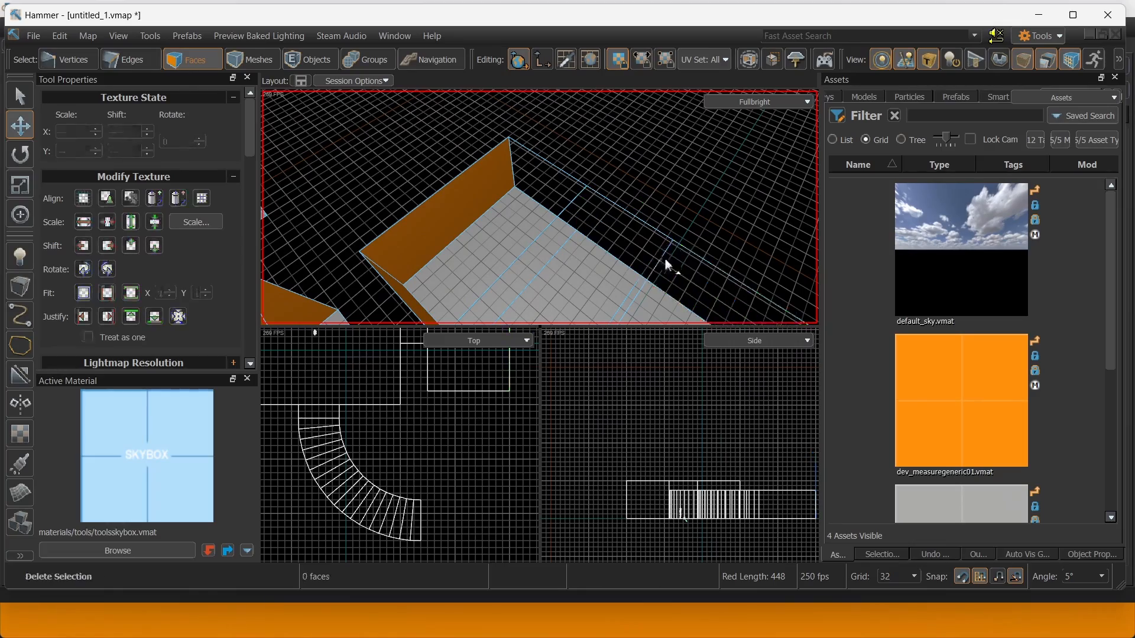
{"action": "right_click_drag", "start_coordinate": [664, 258], "coordinate": [463, 193]}
{"action": "left_click", "coordinate": [615, 213]}
{"action": "key", "text": "Delete"}
{"action": "left_click", "coordinate": [559, 170]}
{"action": "key", "text": "Delete"}
{"action": "left_click", "coordinate": [255, 59]}
Mirror the whole room mesh with the Mirror Tool.
{"action": "left_click", "coordinate": [562, 221]}
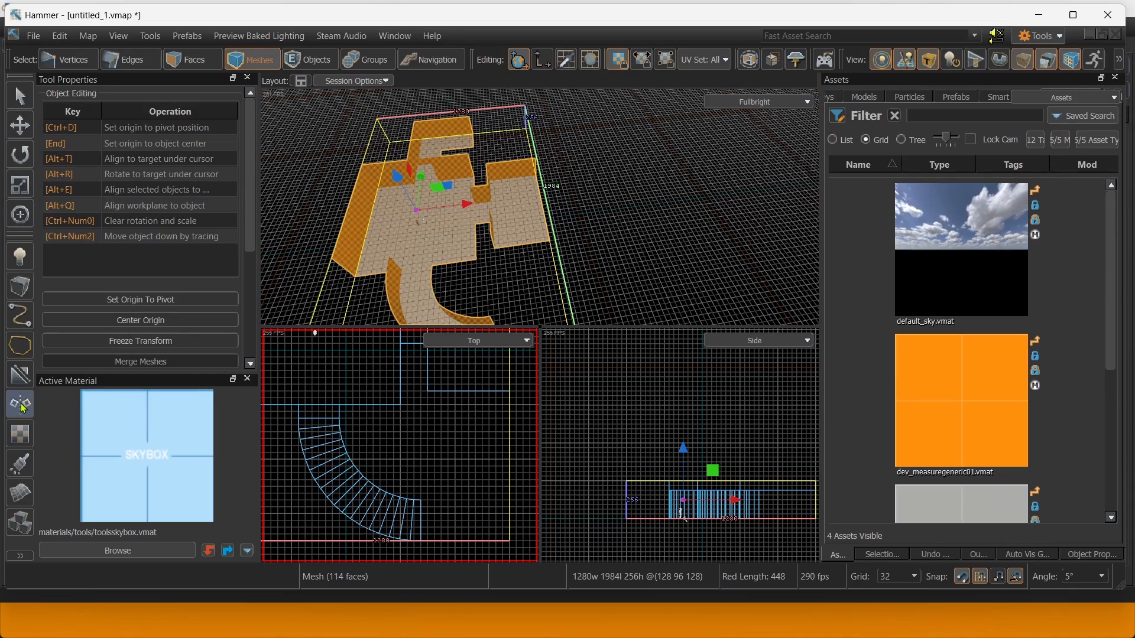
{"action": "right_click_drag", "start_coordinate": [484, 249], "coordinate": [458, 219]}
{"action": "right_click_drag", "start_coordinate": [428, 272], "coordinate": [454, 300]}
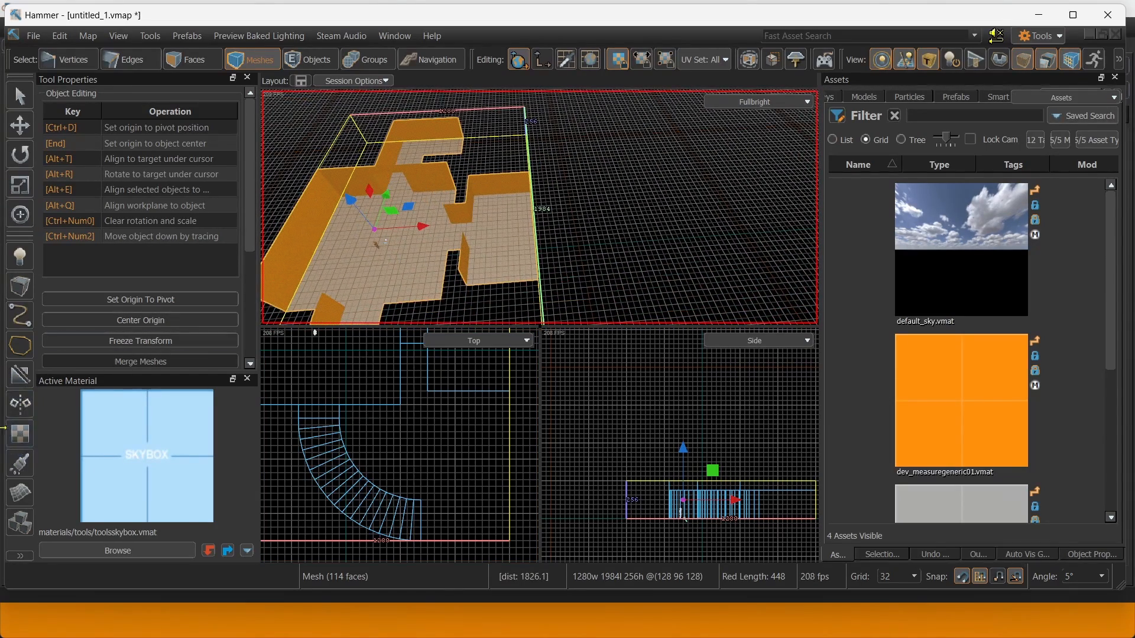
{"action": "left_click", "coordinate": [25, 405]}
{"action": "right_click_drag", "start_coordinate": [462, 226], "coordinate": [532, 204]}
{"action": "left_click", "coordinate": [550, 231]}
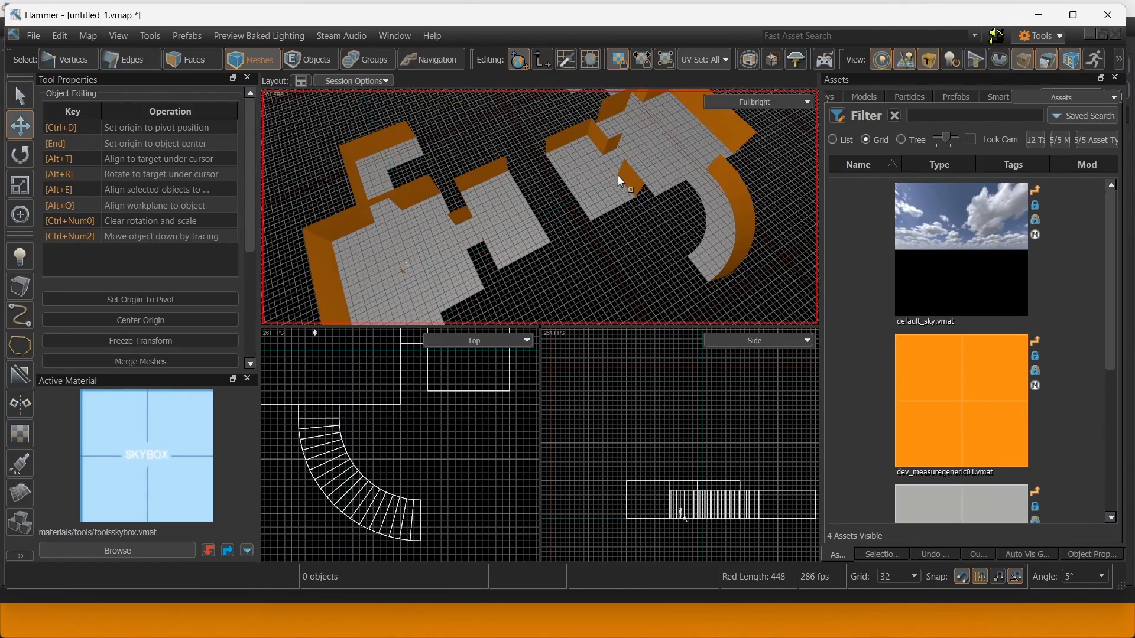
Slide the mirrored copy in closer to the original layout.
{"action": "left_click", "coordinate": [622, 175]}
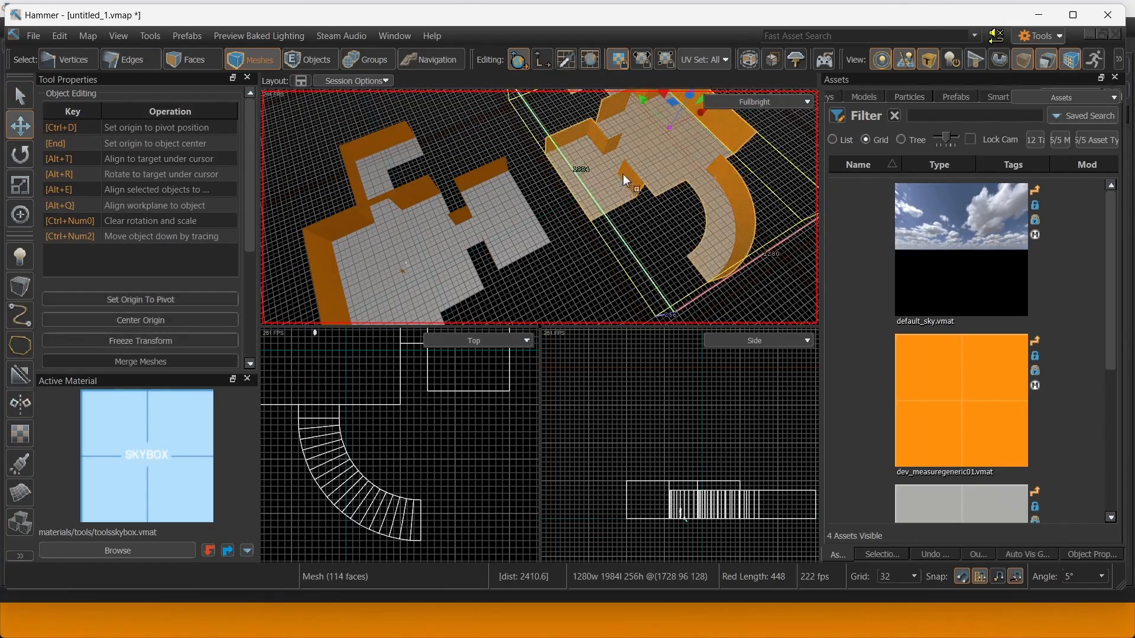
{"action": "right_click_drag", "start_coordinate": [623, 175], "coordinate": [730, 179]}
{"action": "left_click_drag", "start_coordinate": [697, 164], "coordinate": [629, 181]}
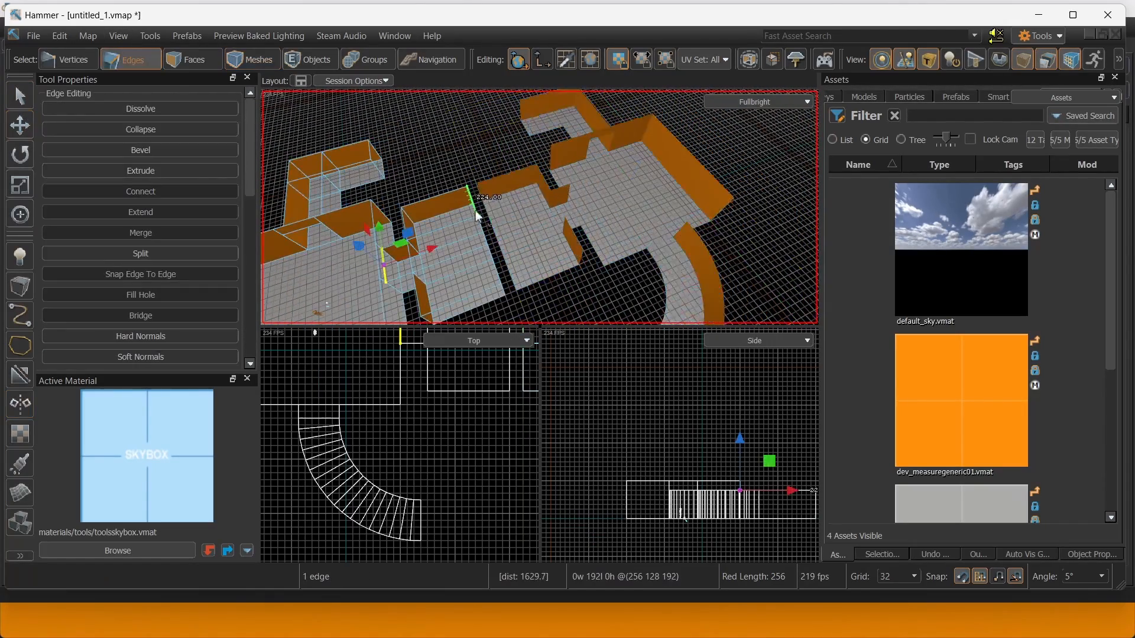
{"action": "right_click_drag", "start_coordinate": [476, 211], "coordinate": [540, 207]}
{"action": "key", "text": "w"}
Bridge the first gap between the original and mirrored layouts with a new floor section.
{"action": "double_click", "coordinate": [454, 265]}
{"action": "double_click", "coordinate": [534, 267], "text": "shift"}
{"action": "key", "text": "alt+b"}
Bridge the corridor's open end to the facing open end, discarding a trial extrusion.
{"action": "right_click_drag", "start_coordinate": [618, 243], "coordinate": [540, 207]}
{"action": "double_click", "coordinate": [440, 260]}
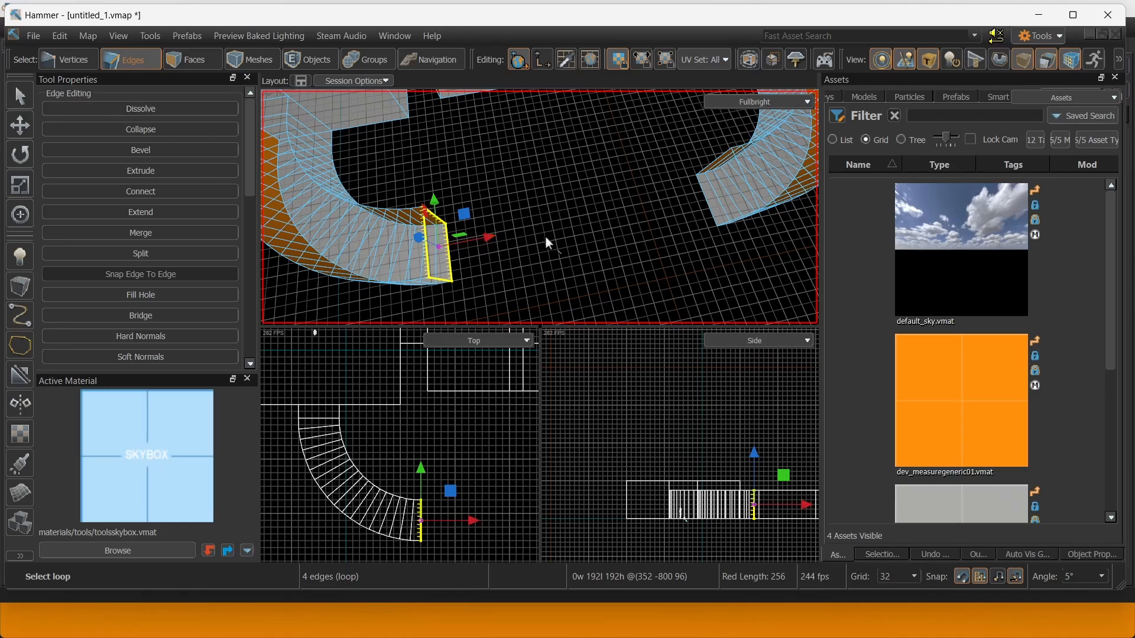
{"action": "left_click_drag", "start_coordinate": [485, 238], "coordinate": [623, 232], "text": "shift"}
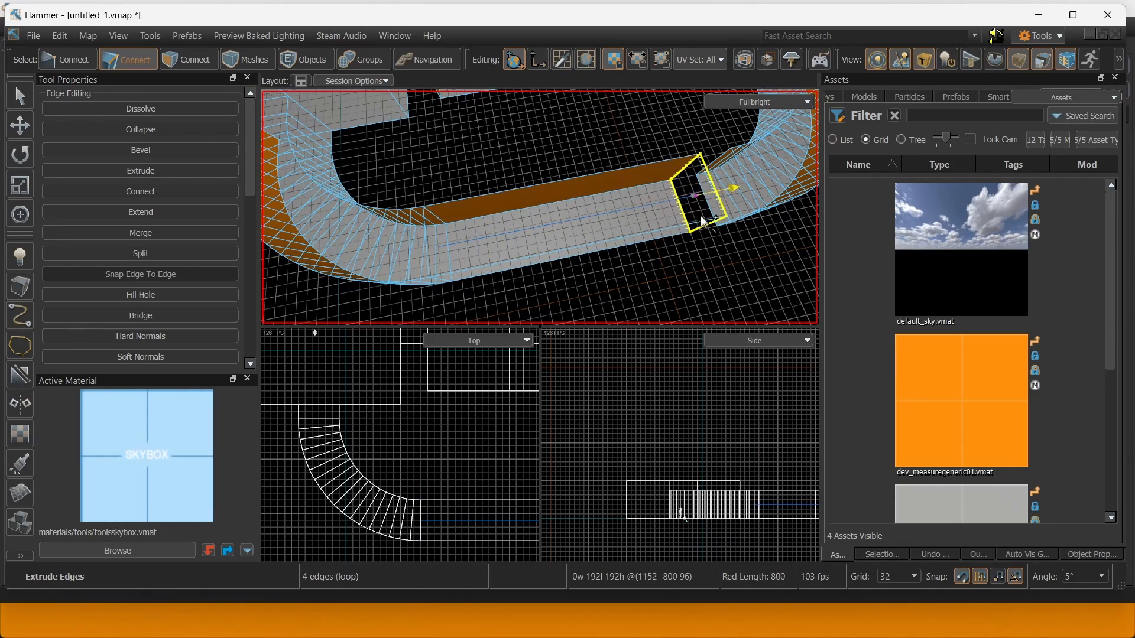
{"action": "right_click_drag", "start_coordinate": [700, 216], "coordinate": [540, 206]}
{"action": "key", "text": "ctrl+z"}
{"action": "double_click", "coordinate": [635, 204], "text": "ctrl"}
{"action": "key", "text": "alt+b"}
Bridge the remaining pair of open passage ends to link both halves.
{"action": "double_click", "coordinate": [421, 279]}
{"action": "left_click", "coordinate": [637, 158], "text": "ctrl"}
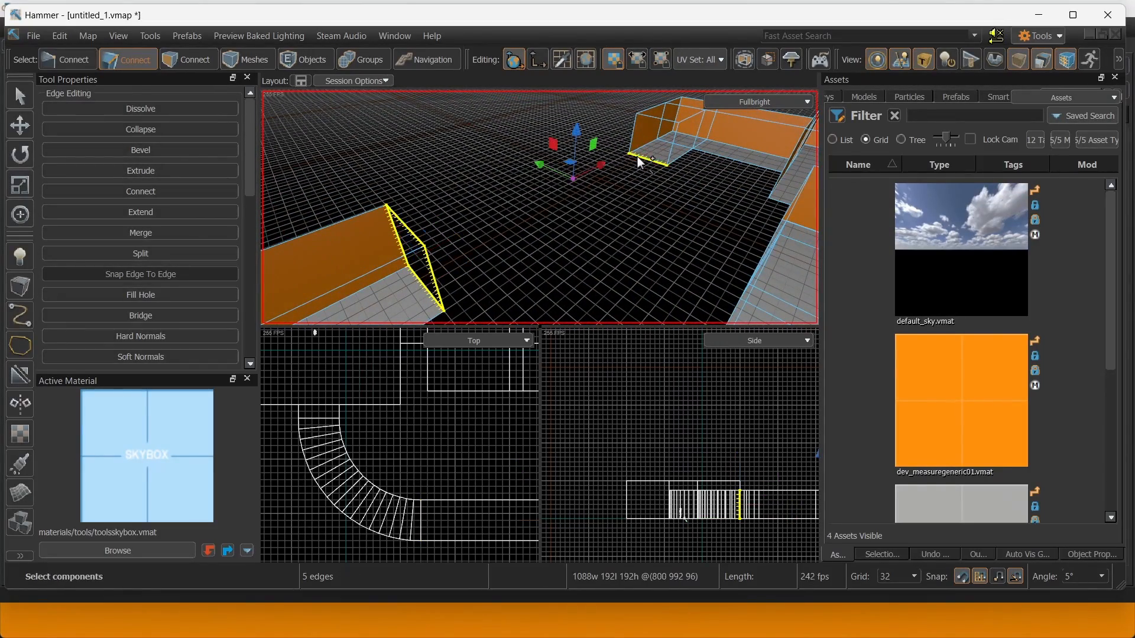
{"action": "double_click", "coordinate": [638, 157], "text": "ctrl"}
{"action": "key", "text": "alt+b"}
Select a wall face of the joined corridor in face mode.
{"action": "right_click_drag", "start_coordinate": [411, 160], "coordinate": [410, 159]}
{"action": "key", "text": "3"}
{"action": "left_click", "coordinate": [551, 215]}
Widen the first corridor into a room by extruding both side walls outward.
{"action": "right_click_drag", "start_coordinate": [541, 214], "coordinate": [538, 215]}
{"action": "left_click", "coordinate": [524, 212], "text": "ctrl"}
{"action": "key", "text": "s"}
{"action": "key", "text": "e"}
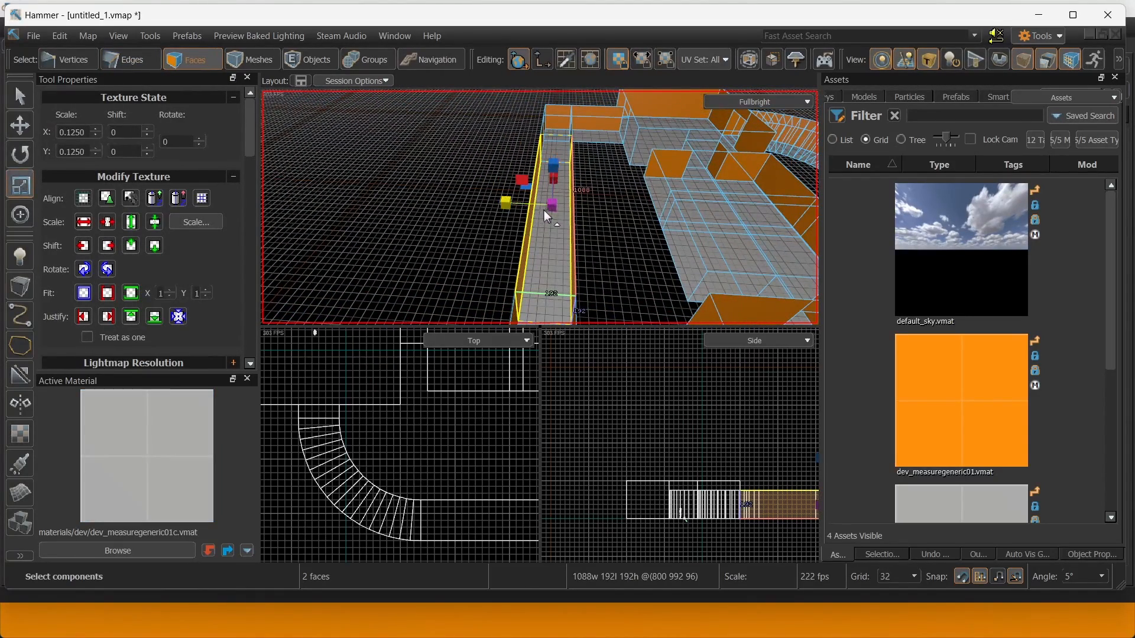
{"action": "left_click_drag", "start_coordinate": [509, 204], "coordinate": [482, 204], "text": "shift"}
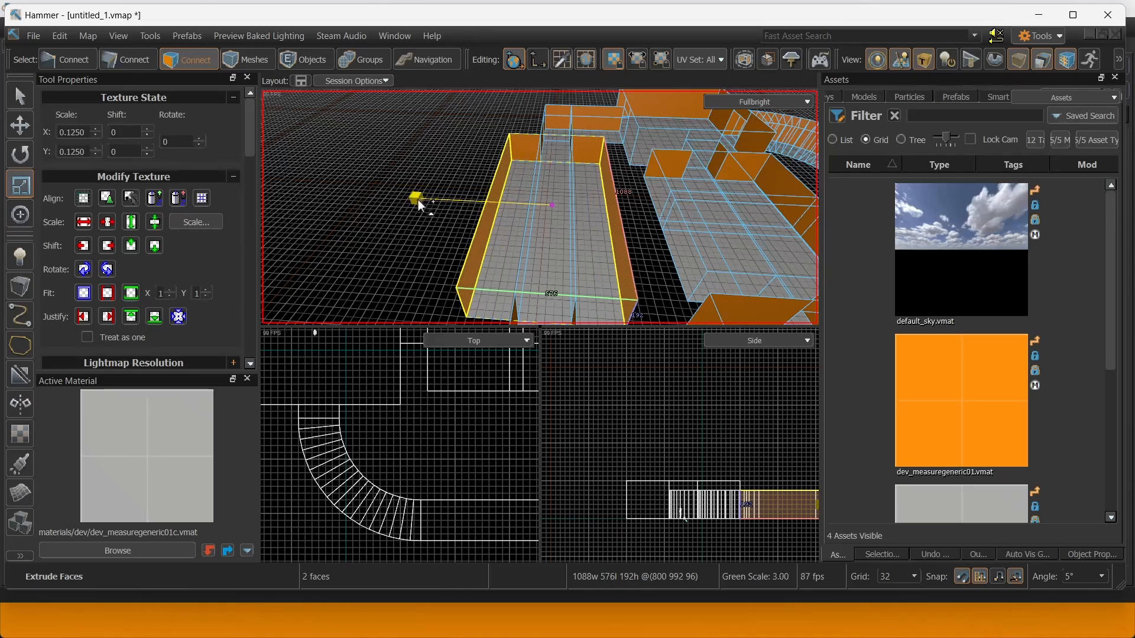
{"action": "left_click_drag", "start_coordinate": [385, 197], "coordinate": [379, 195], "text": "shift"}
Select both walls of the second corridor and widen it into a 640-unit room.
{"action": "right_click_drag", "start_coordinate": [378, 195], "coordinate": [378, 195]}
{"action": "left_click", "coordinate": [536, 154]}
{"action": "right_click_drag", "start_coordinate": [487, 171], "coordinate": [478, 172]}
{"action": "left_click", "coordinate": [510, 209], "text": "ctrl"}
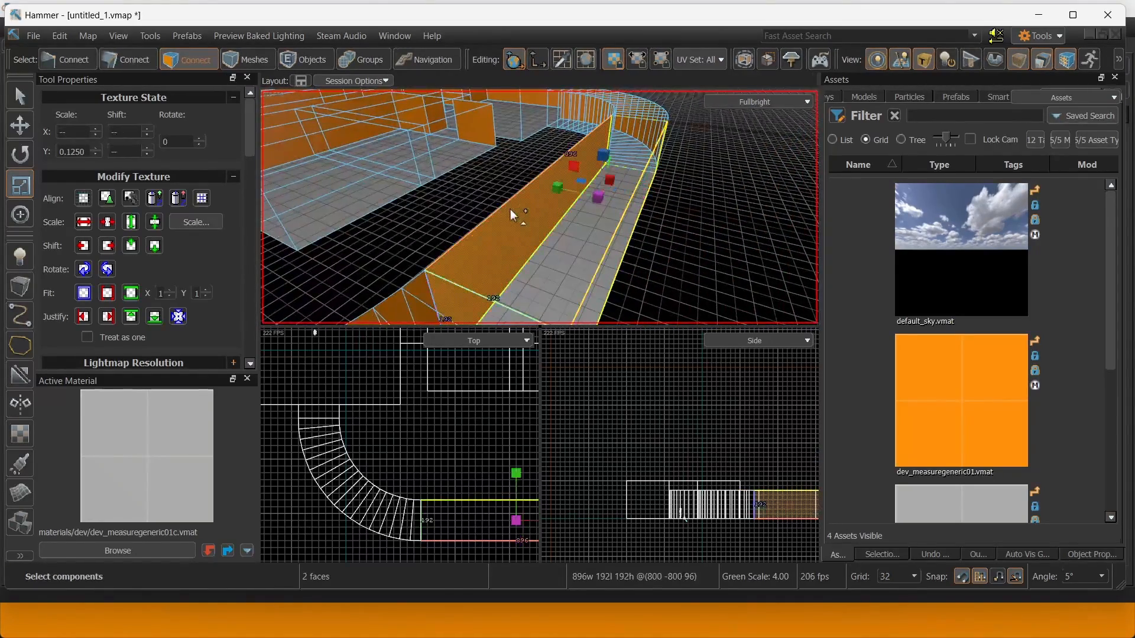
{"action": "right_click_drag", "start_coordinate": [509, 209], "coordinate": [466, 174]}
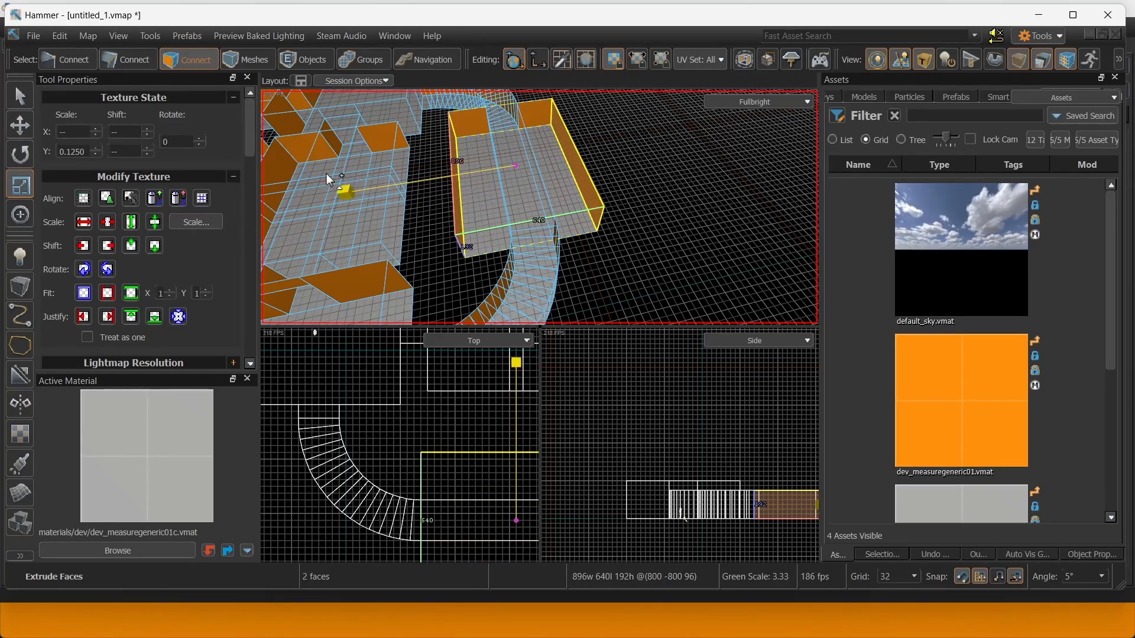
{"action": "left_click_drag", "start_coordinate": [330, 179], "coordinate": [330, 180], "text": "shift"}
{"action": "right_click_drag", "start_coordinate": [330, 180], "coordinate": [539, 207]}
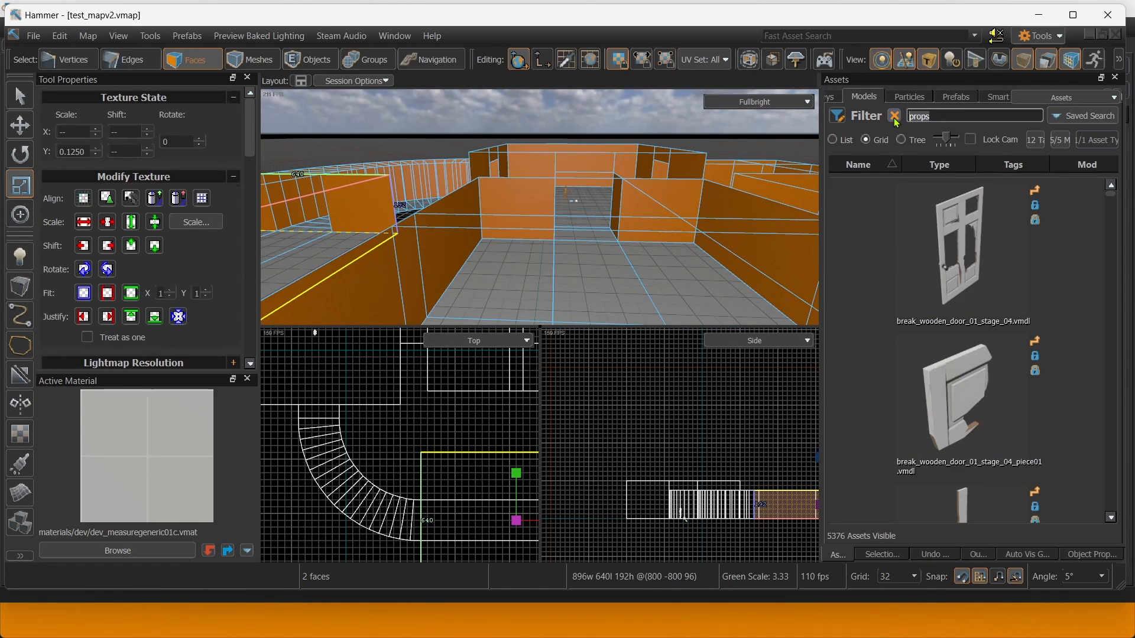
Drag overpass_ammo_crate_big_full from the 'crate' asset filter onto the room's tiled floor.
{"action": "type", "text": "e"}
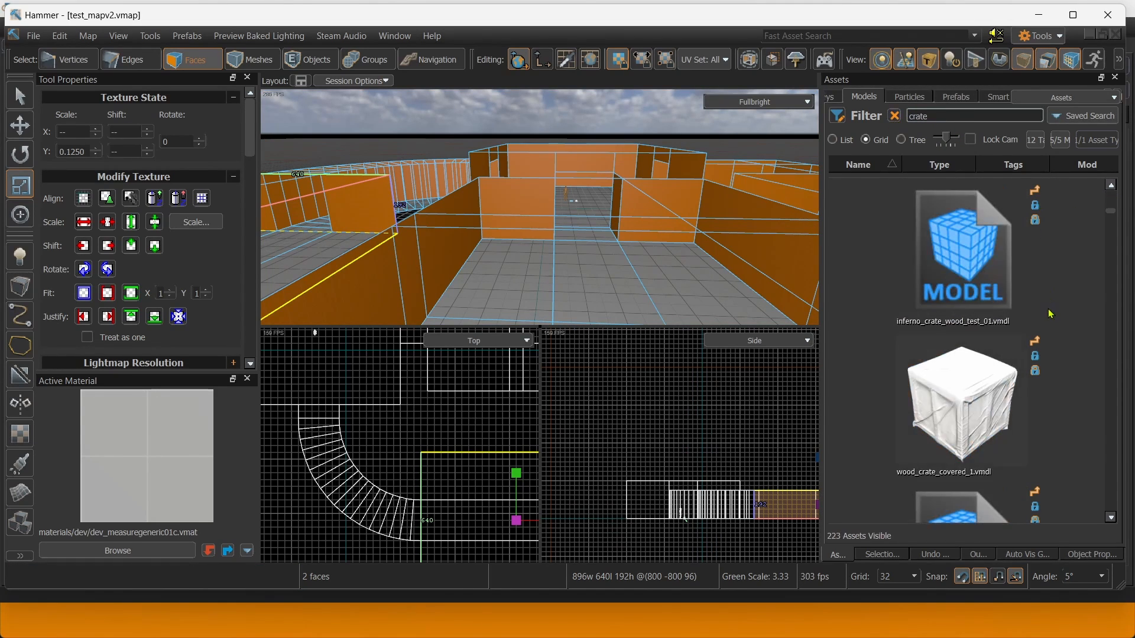
{"action": "scroll", "coordinate": [1057, 336], "scroll_direction": "down", "scroll_amount": 20}
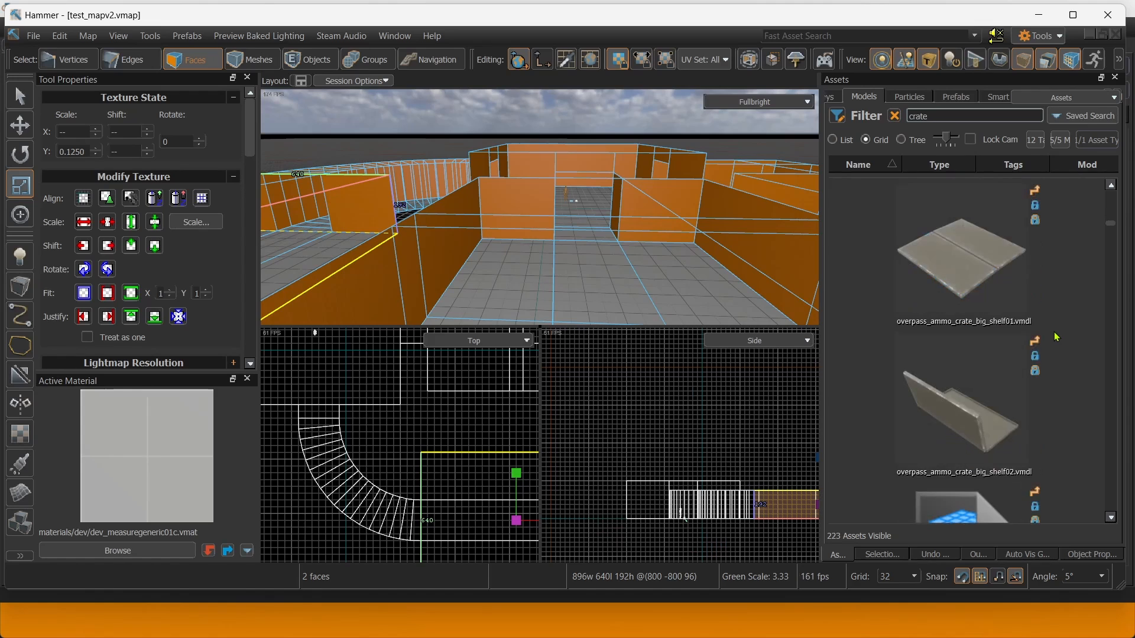
{"action": "key", "text": "w"}
{"action": "right_click_drag", "start_coordinate": [751, 254], "coordinate": [751, 296]}
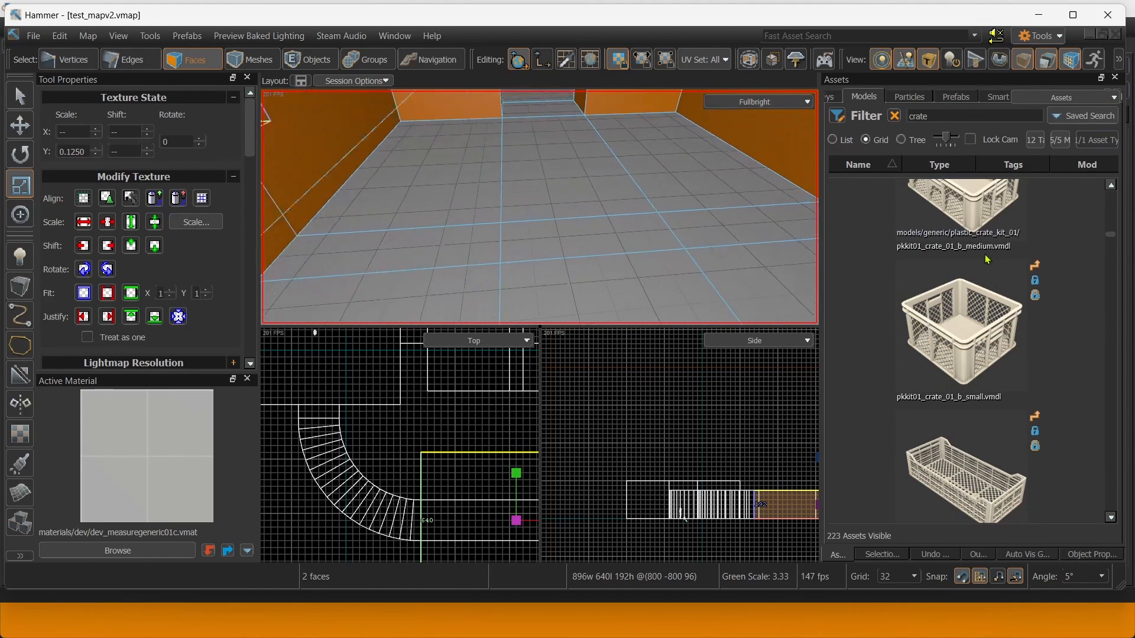
{"action": "scroll", "coordinate": [986, 258], "scroll_direction": "up", "scroll_amount": 8}
{"action": "mouse_move", "coordinate": [976, 311]}
{"action": "left_mouse_down"}
{"action": "mouse_move", "coordinate": [434, 210]}
{"action": "mouse_move", "coordinate": [540, 261]}
{"action": "mouse_move", "coordinate": [527, 242]}
{"action": "mouse_move", "coordinate": [630, 227]}
{"action": "left_mouse_up"}
Clone the ammo crate and nudge the copy flush beside the original on an 8-unit grid.
{"action": "right_click_drag", "start_coordinate": [629, 227], "coordinate": [584, 238]}
{"action": "scroll", "coordinate": [584, 239], "scroll_direction": "down", "scroll_amount": 3}
{"action": "scroll", "coordinate": [585, 247], "scroll_direction": "up", "scroll_amount": 3}
{"action": "scroll", "coordinate": [587, 254], "scroll_direction": "up", "scroll_amount": 2}
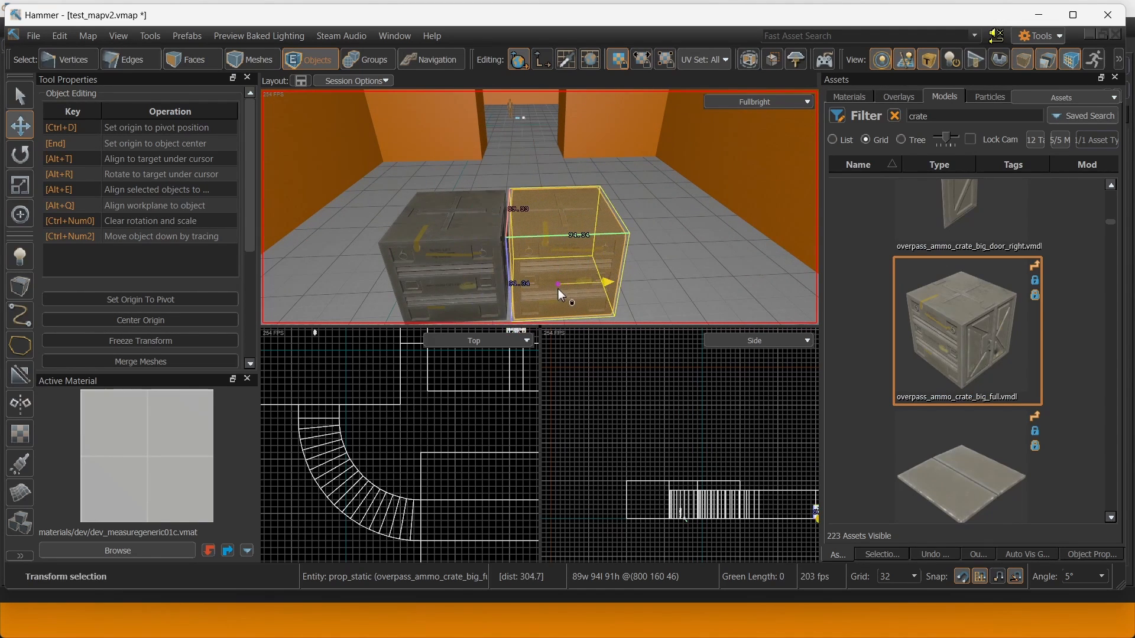
{"action": "key", "text": "bracketleft"}
{"action": "key", "text": "bracketleft"}
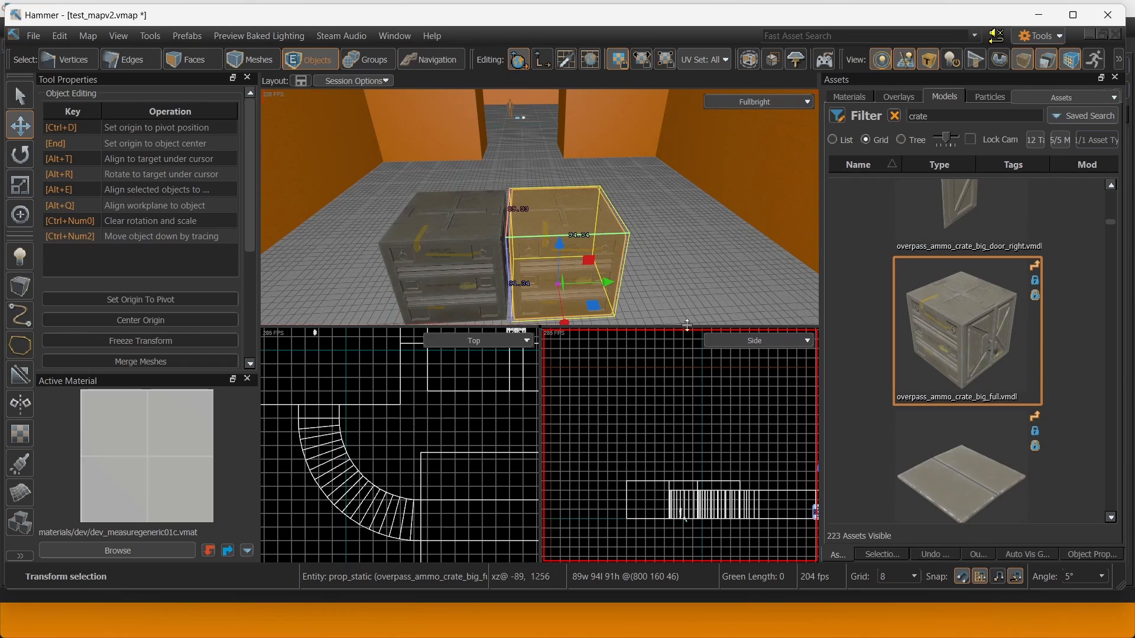
{"action": "left_click_drag", "start_coordinate": [557, 284], "coordinate": [553, 284]}
Place an italy_wood_crate_1 wooden crate on the floor near the ammo crates.
{"action": "left_click", "coordinate": [493, 266], "text": "ctrl"}
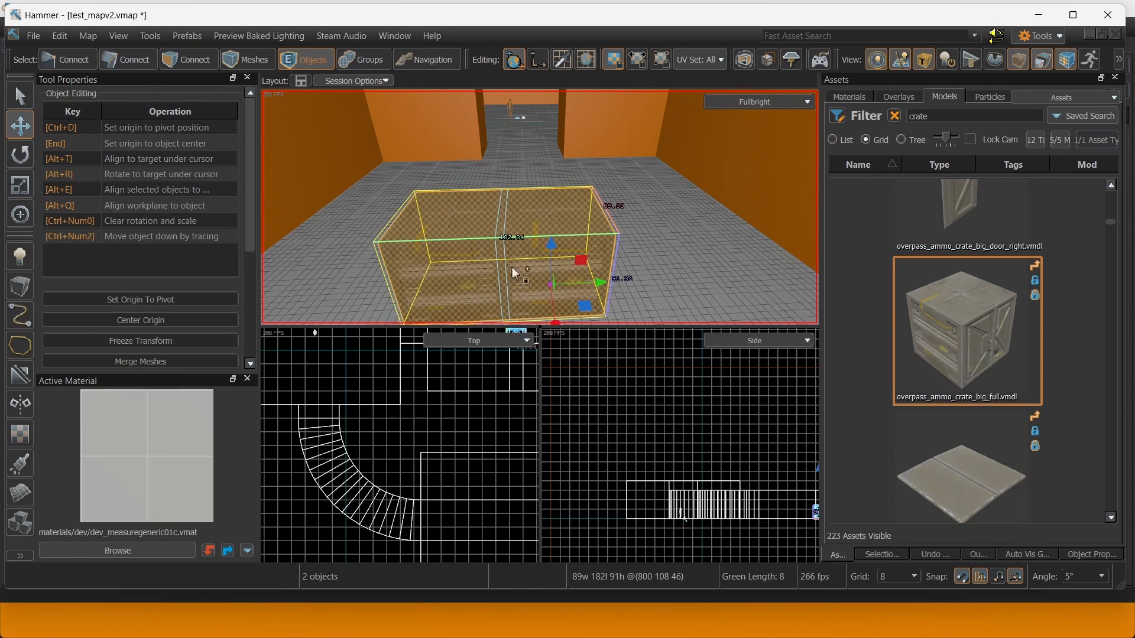
{"action": "left_click", "coordinate": [577, 263]}
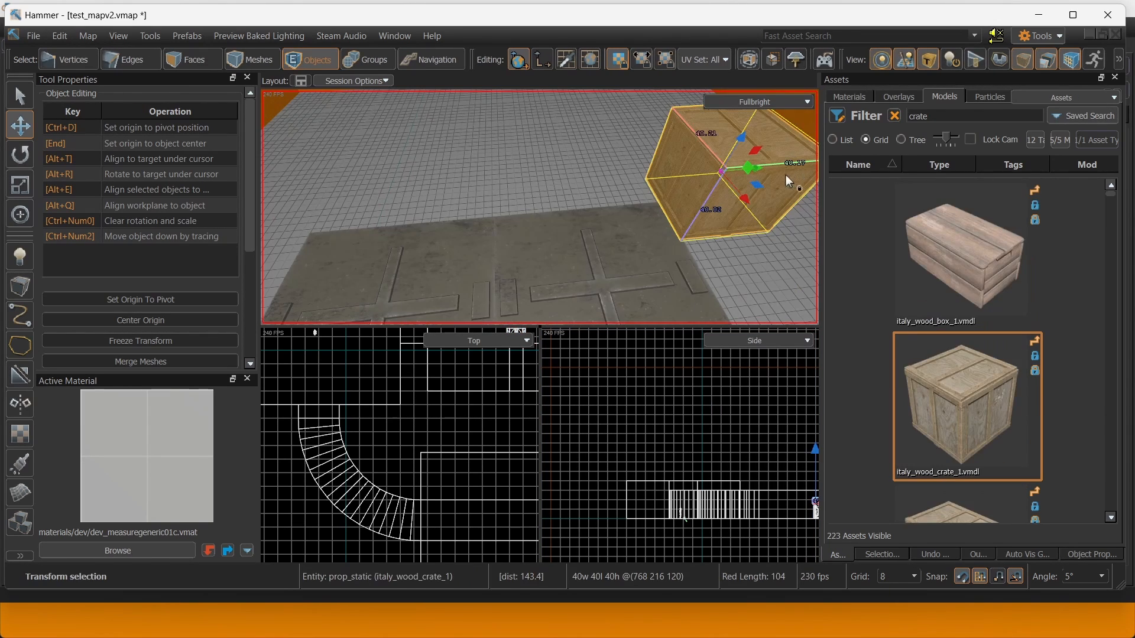
{"action": "left_click_drag", "start_coordinate": [785, 175], "coordinate": [499, 186]}
{"action": "left_click", "coordinate": [20, 522]}
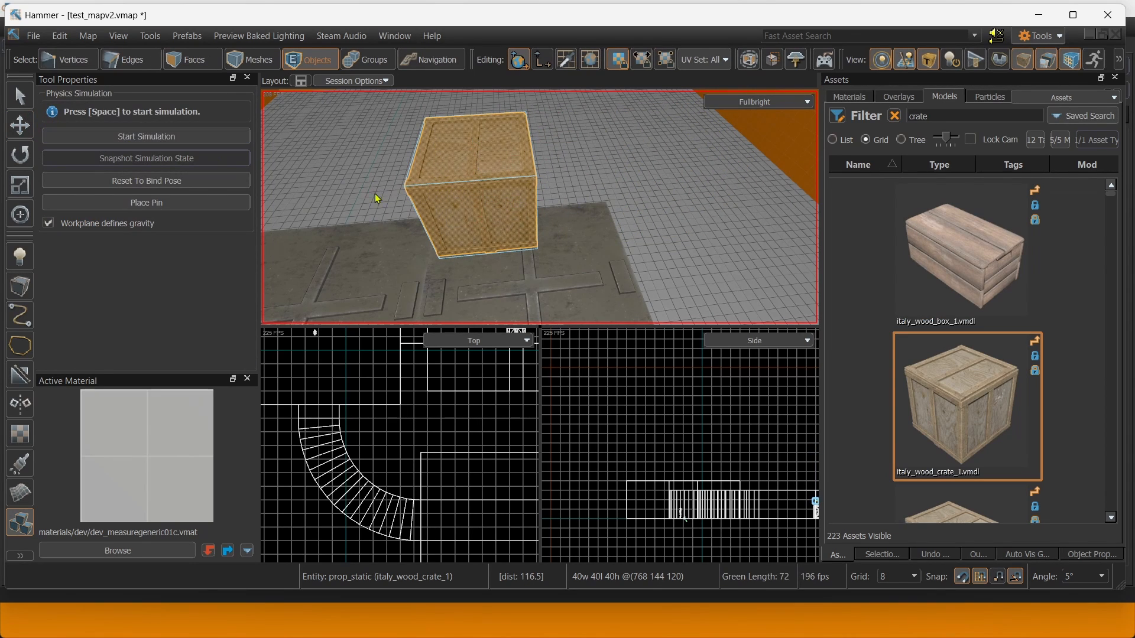
Run the physics simulation and push the wood crate until it settles on the ledge.
{"action": "left_click", "coordinate": [158, 133]}
{"action": "right_click_drag", "start_coordinate": [441, 177], "coordinate": [540, 207]}
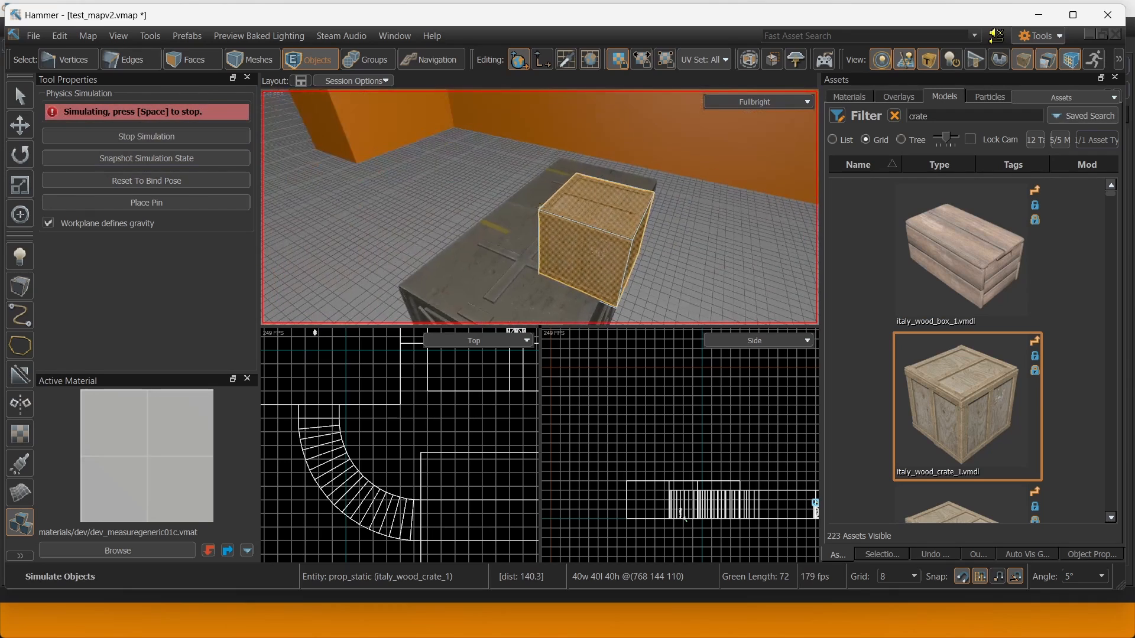
{"action": "left_click_drag", "start_coordinate": [583, 235], "coordinate": [521, 219]}
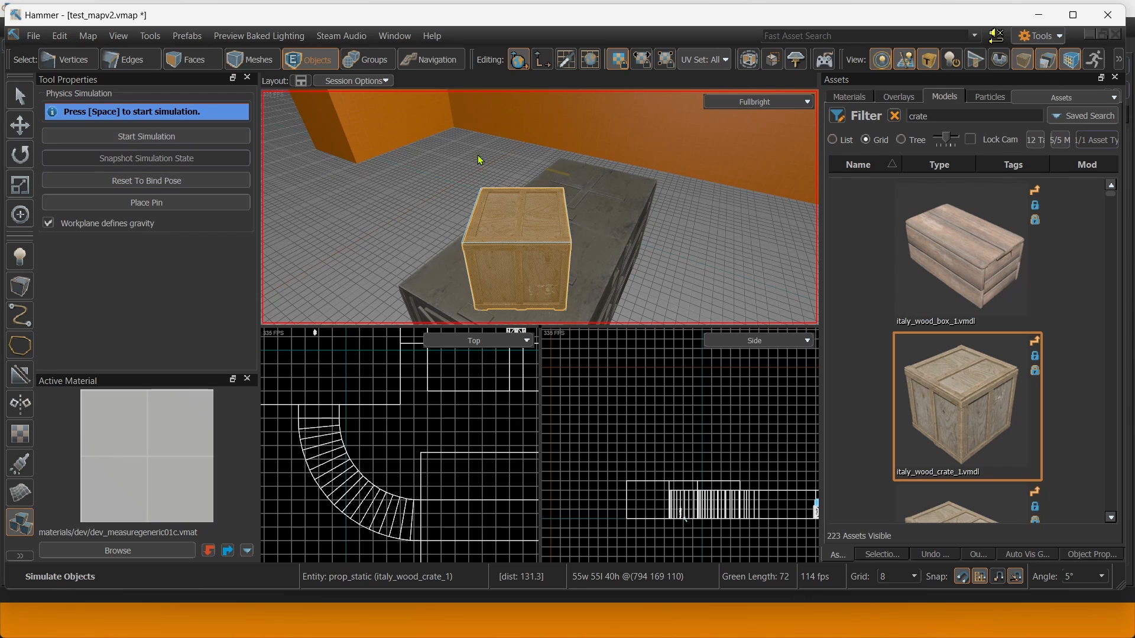
{"action": "right_click_drag", "start_coordinate": [478, 157], "coordinate": [452, 235]}
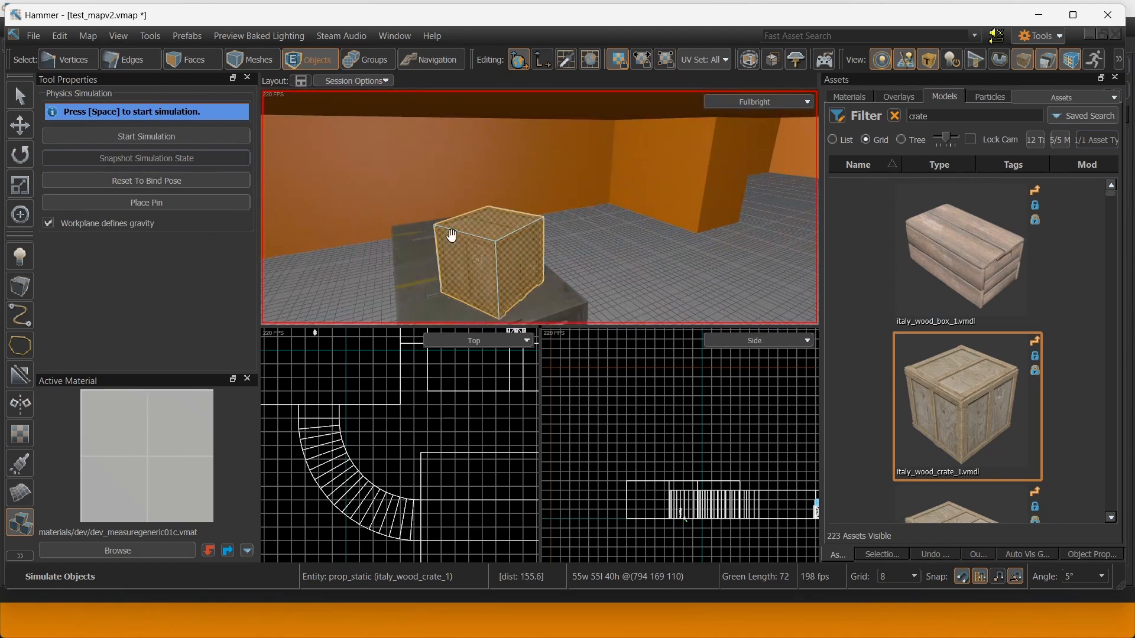
Scale the italy_wood_crate_1 crate up about 2.6 times.
{"action": "left_click", "coordinate": [25, 135]}
{"action": "key", "text": "e"}
{"action": "key", "text": "r"}
{"action": "mouse_move", "coordinate": [494, 257]}
{"action": "left_mouse_down"}
{"action": "mouse_move", "coordinate": [523, 251]}
{"action": "mouse_move", "coordinate": [499, 232]}
{"action": "mouse_move", "coordinate": [472, 244]}
{"action": "mouse_move", "coordinate": [489, 239]}
{"action": "left_mouse_up"}
{"action": "key", "text": "t"}
Line the crate up at x 800 and sample the toolsskybox material from a surface.
{"action": "right_click_drag", "start_coordinate": [496, 239], "coordinate": [545, 178]}
{"action": "key", "text": "shift"}
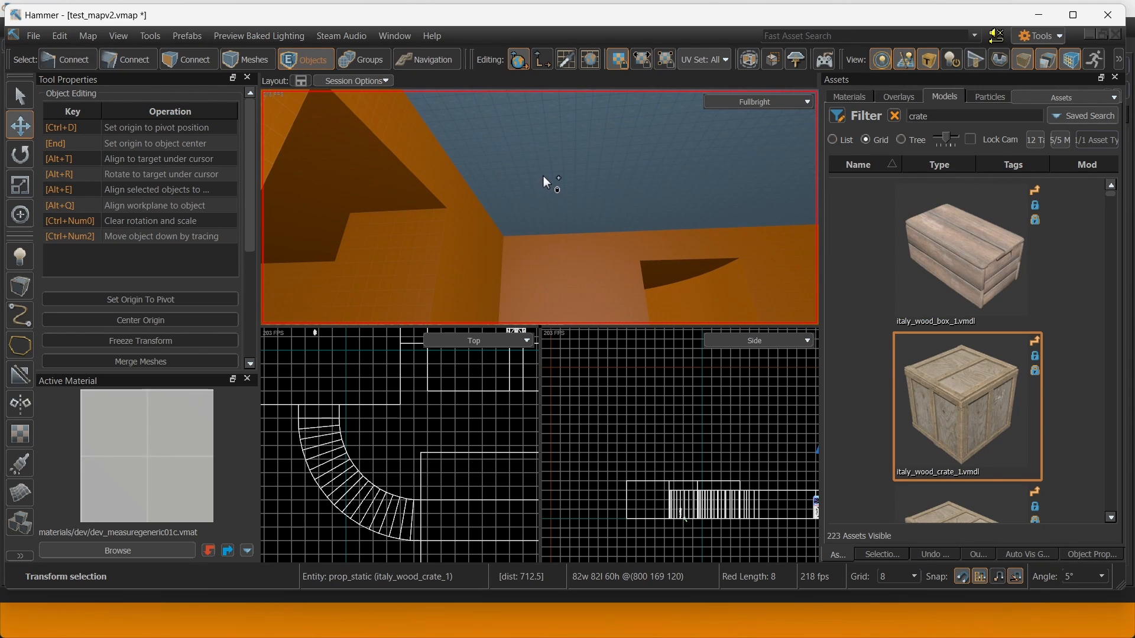
{"action": "right_click", "coordinate": [599, 208], "text": "shift"}
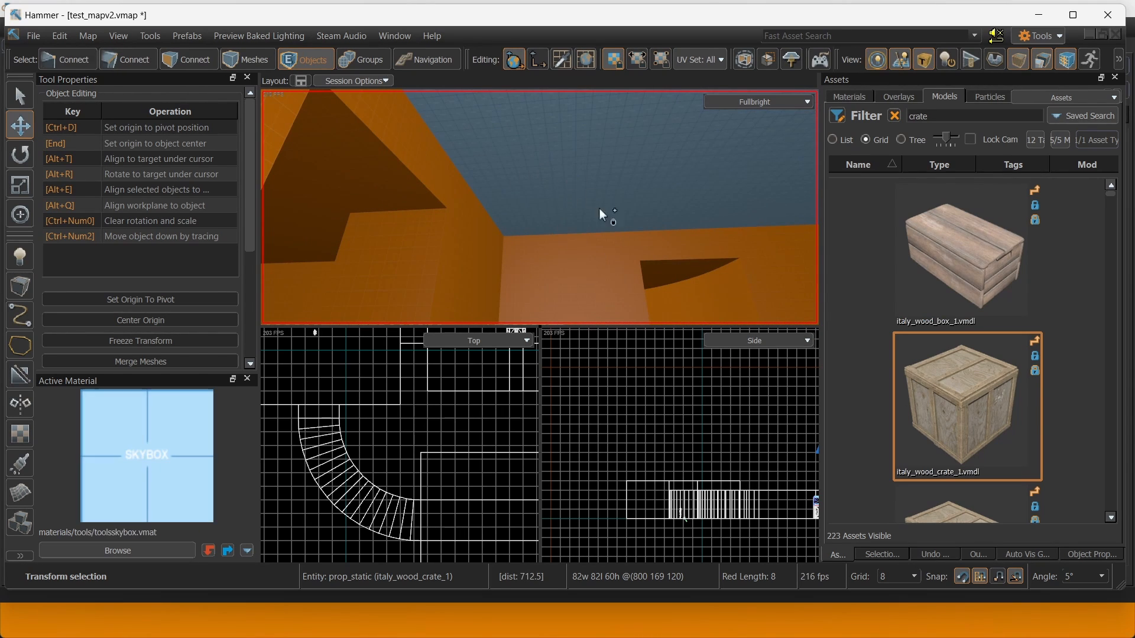
{"action": "right_click_drag", "start_coordinate": [599, 208], "coordinate": [279, 105]}
{"action": "key", "text": "w"}
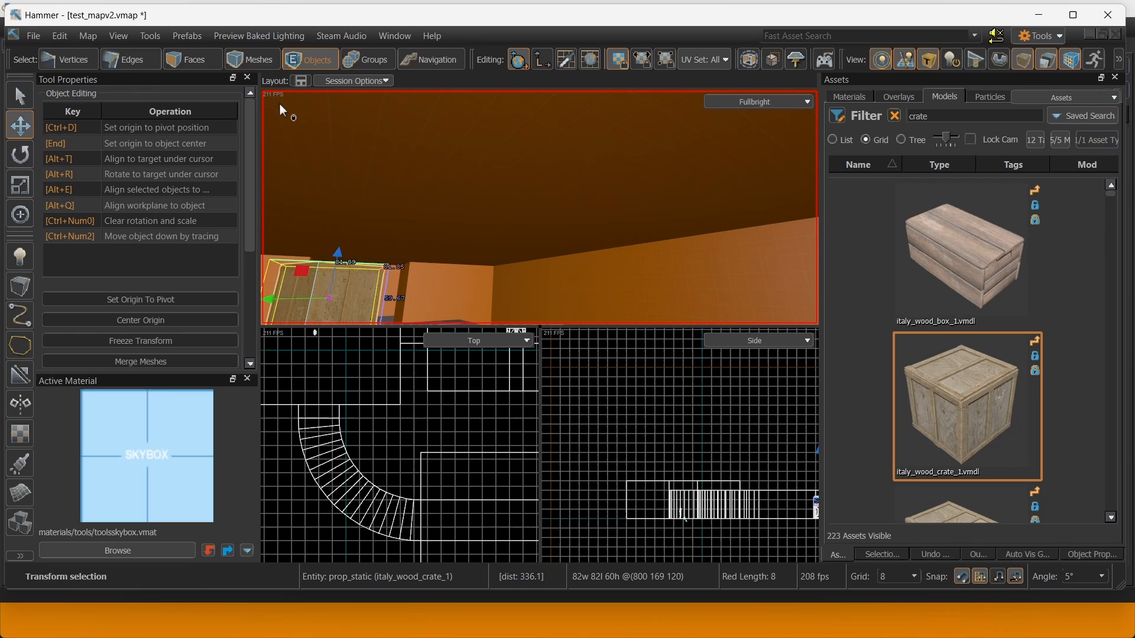
Apply the toolsskybox material to all the room's ceiling faces.
{"action": "left_click", "coordinate": [192, 60]}
{"action": "right_click_drag", "start_coordinate": [432, 182], "coordinate": [540, 207]}
{"action": "left_click", "coordinate": [509, 203]}
{"action": "left_click", "coordinate": [422, 164], "text": "shift"}
{"action": "left_click", "coordinate": [385, 242], "text": "shift"}
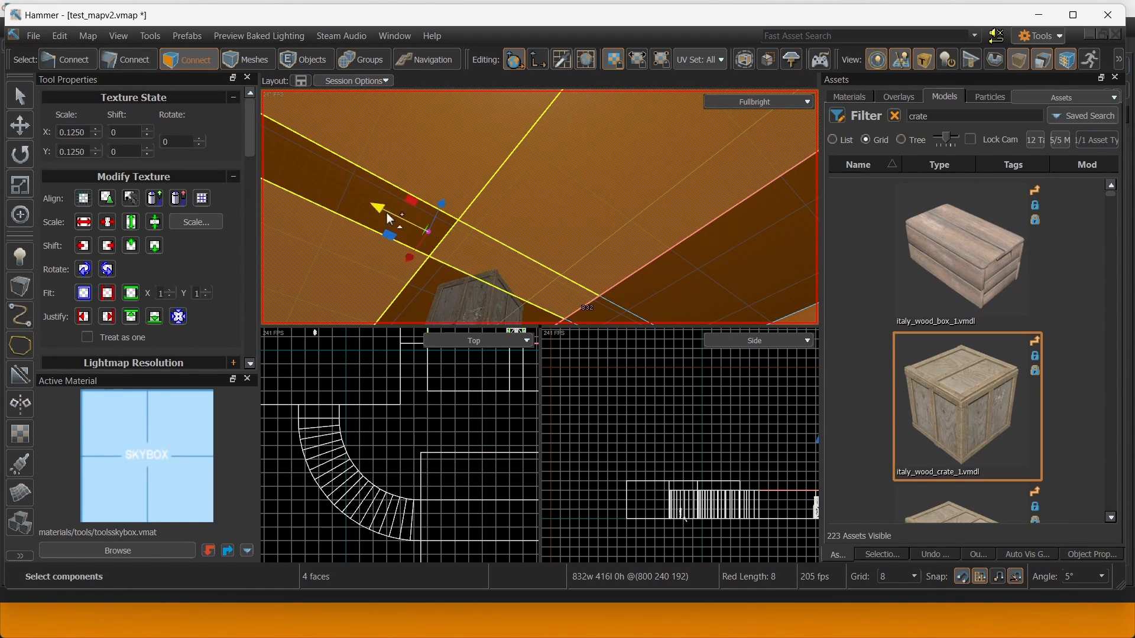
{"action": "left_click", "coordinate": [420, 211], "text": "shift"}
{"action": "right_click_drag", "start_coordinate": [407, 173], "coordinate": [371, 173]}
{"action": "left_click", "coordinate": [371, 172], "text": "shift"}
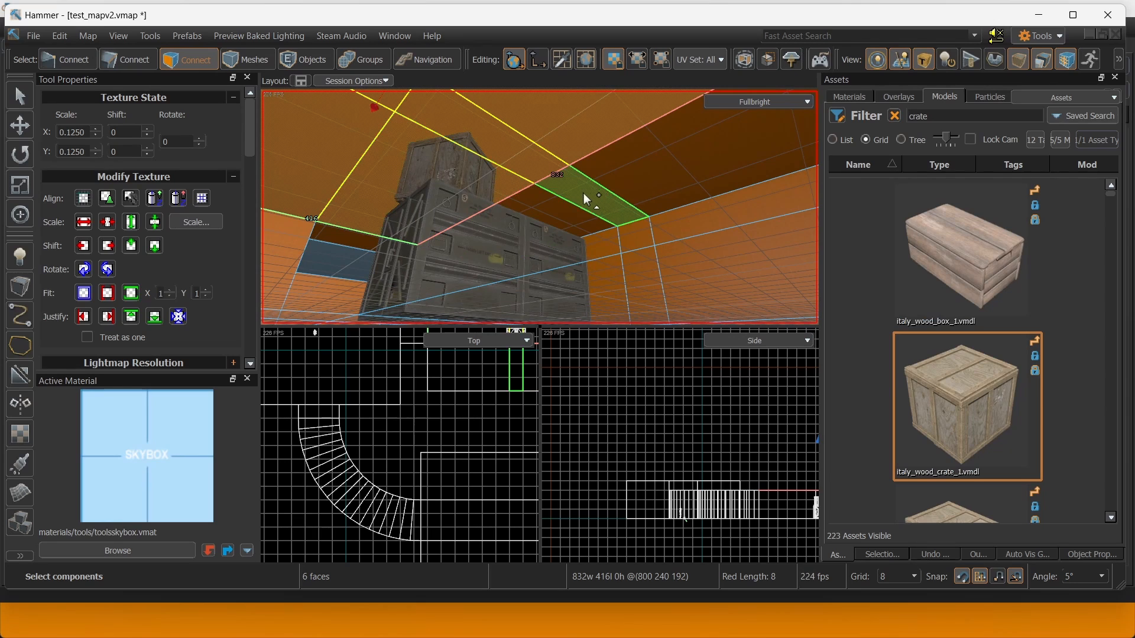
{"action": "left_click", "coordinate": [583, 196], "text": "shift"}
{"action": "left_click", "coordinate": [550, 219], "text": "shift"}
{"action": "left_click", "coordinate": [624, 186], "text": "shift"}
Switch the 3D view to All Lighting (F6) and fly through the map to inspect it.
{"action": "right_click_drag", "start_coordinate": [623, 186], "coordinate": [540, 207]}
{"action": "key", "text": "w"}
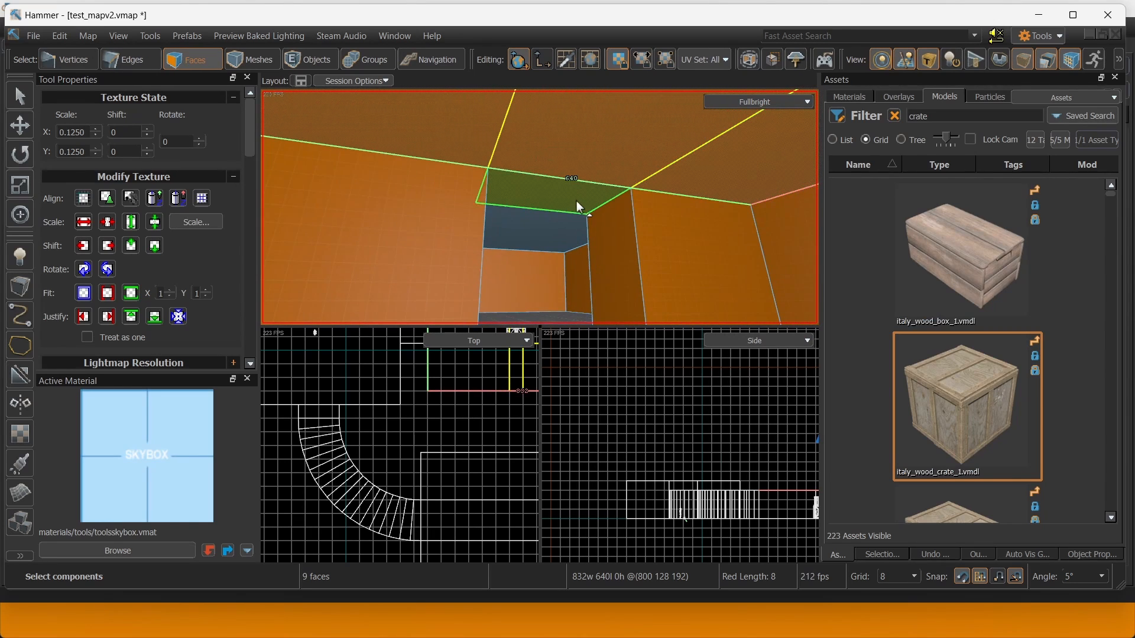
{"action": "key", "text": "w"}
{"action": "left_click", "coordinate": [596, 237]}
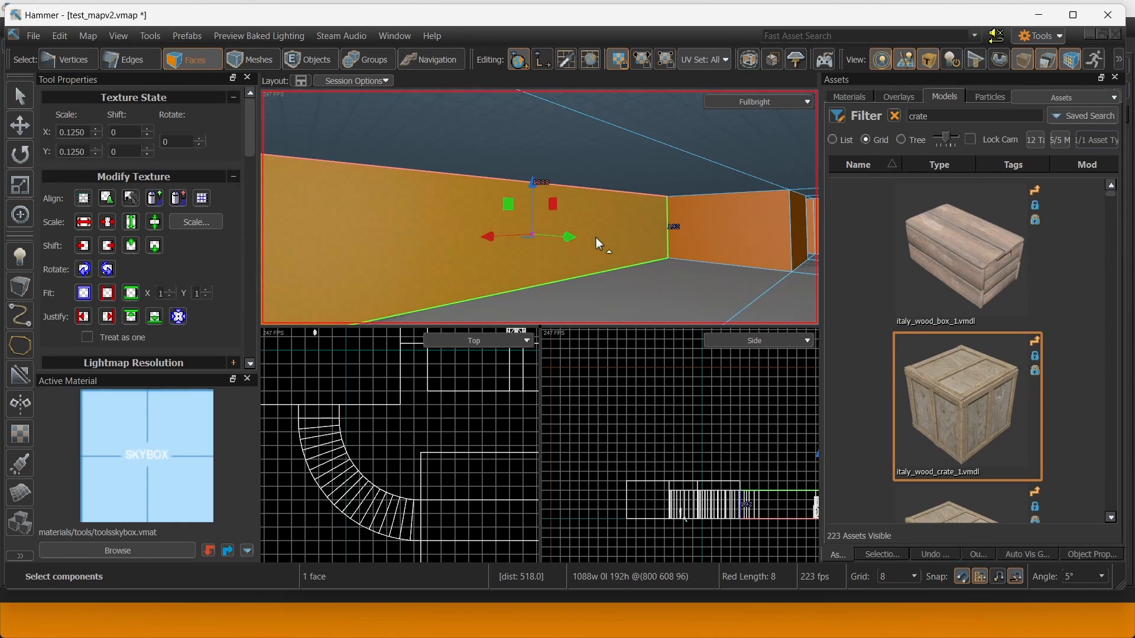
{"action": "right_click_drag", "start_coordinate": [665, 255], "coordinate": [540, 207]}
{"action": "key", "text": "F6"}
{"action": "key", "text": "w"}
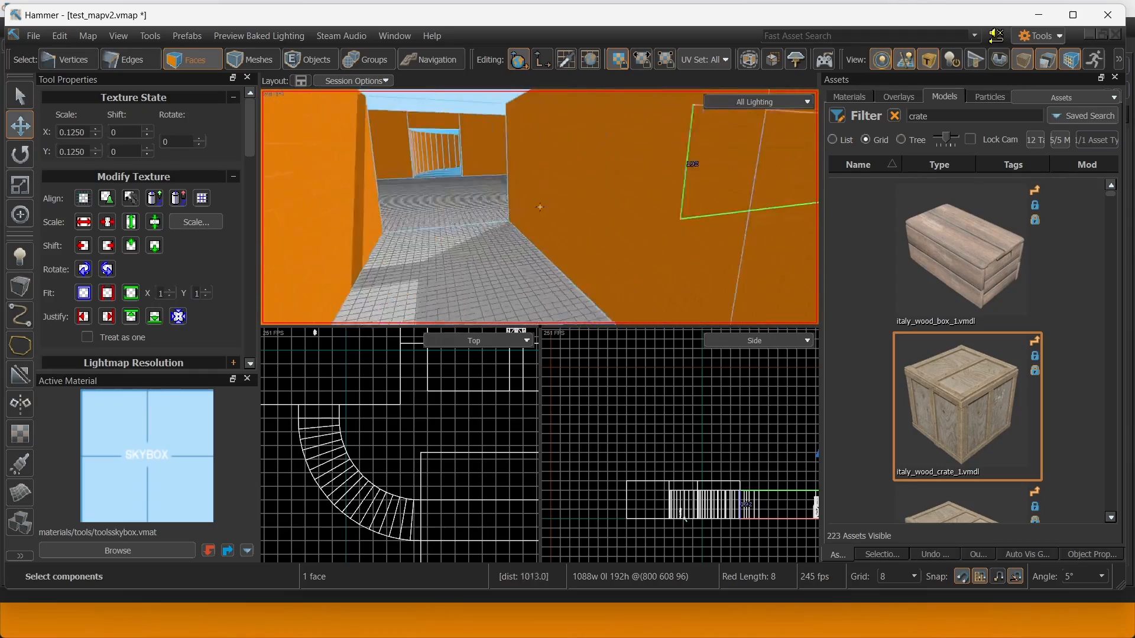
{"action": "key", "text": "w"}
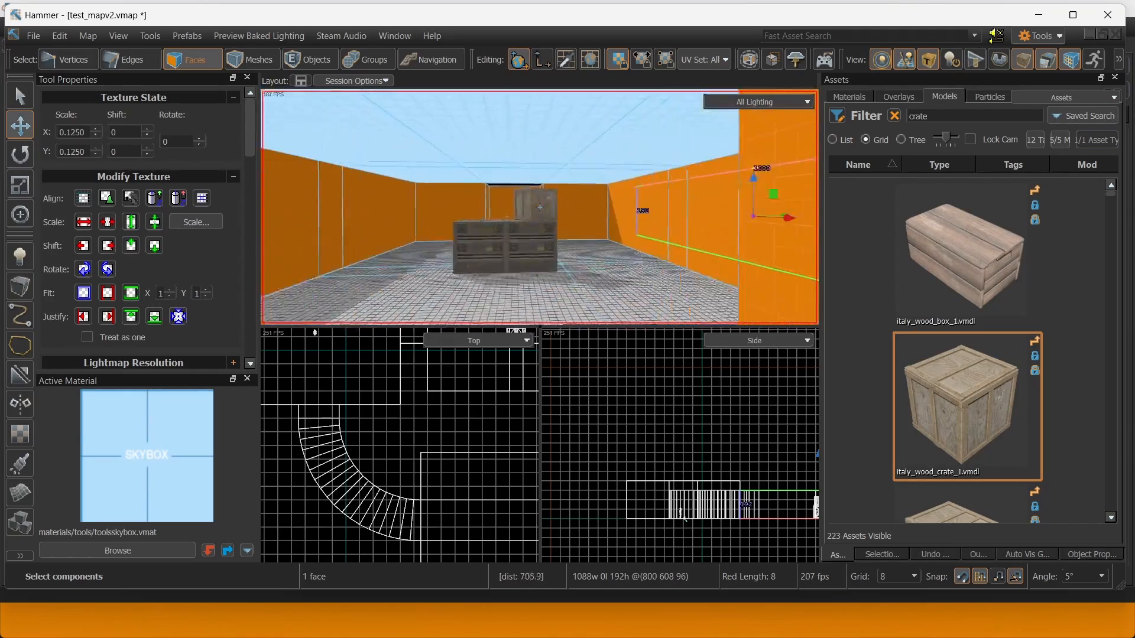
{"action": "key", "text": "s"}
{"action": "key", "text": "w"}
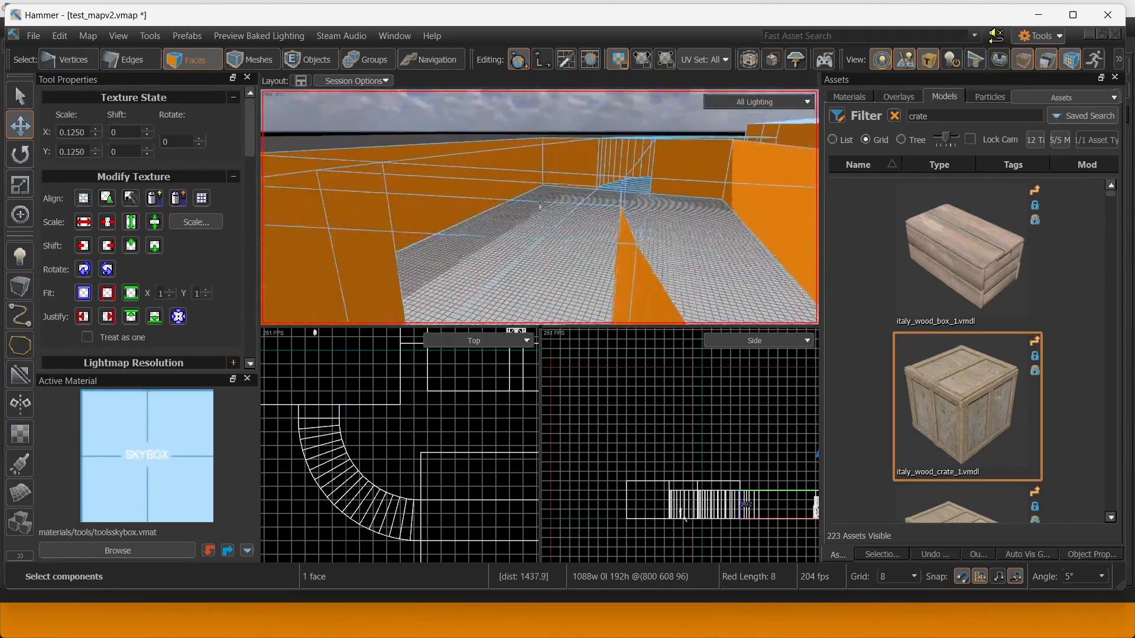
{"action": "key", "text": "z"}
{"action": "right_click_drag", "start_coordinate": [584, 206], "coordinate": [603, 208]}
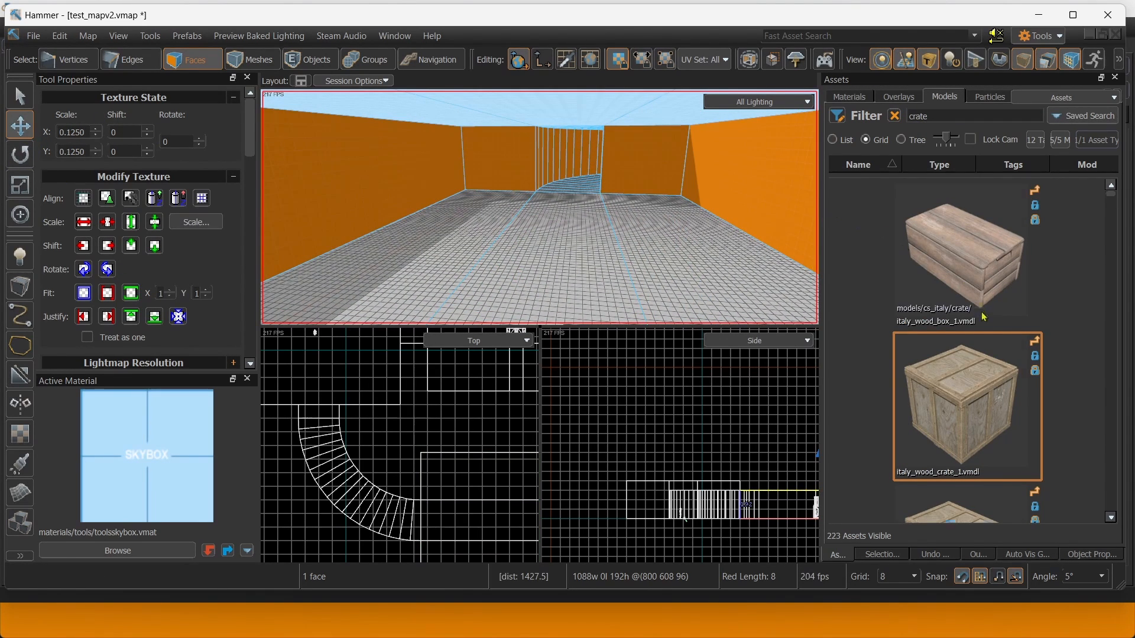
Drag an italy_wood_crate_1 prop from Assets onto the corridor floor.
{"action": "scroll", "coordinate": [985, 320], "scroll_direction": "down", "scroll_amount": 12}
{"action": "right_click_drag", "start_coordinate": [658, 236], "coordinate": [660, 245]}
{"action": "key", "text": "s"}
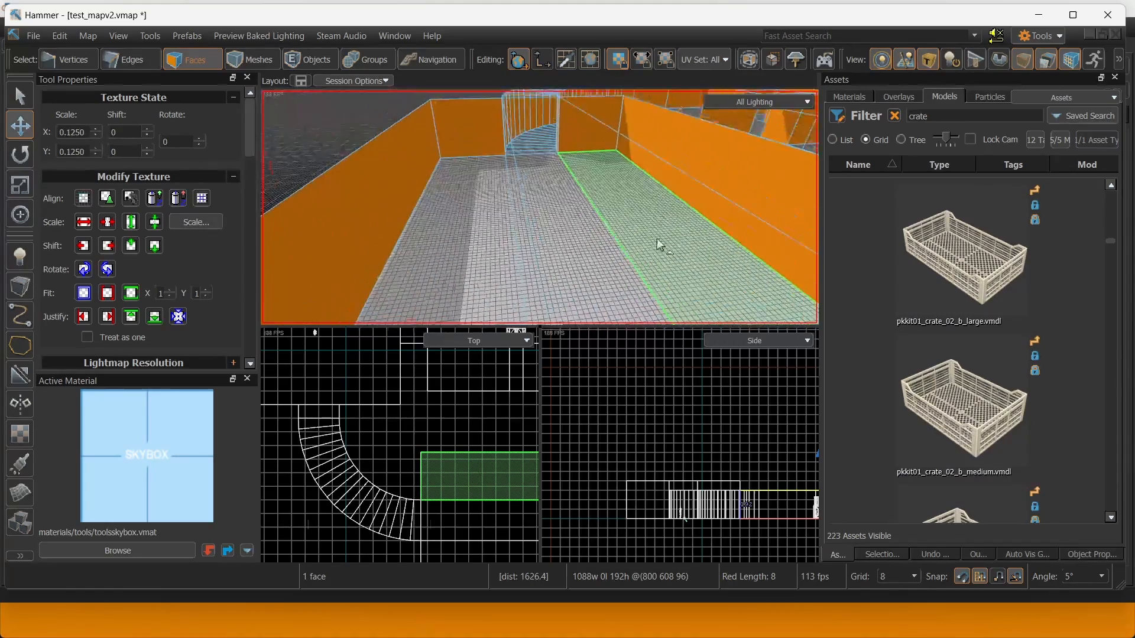
{"action": "scroll", "coordinate": [959, 285], "scroll_direction": "up", "scroll_amount": 10}
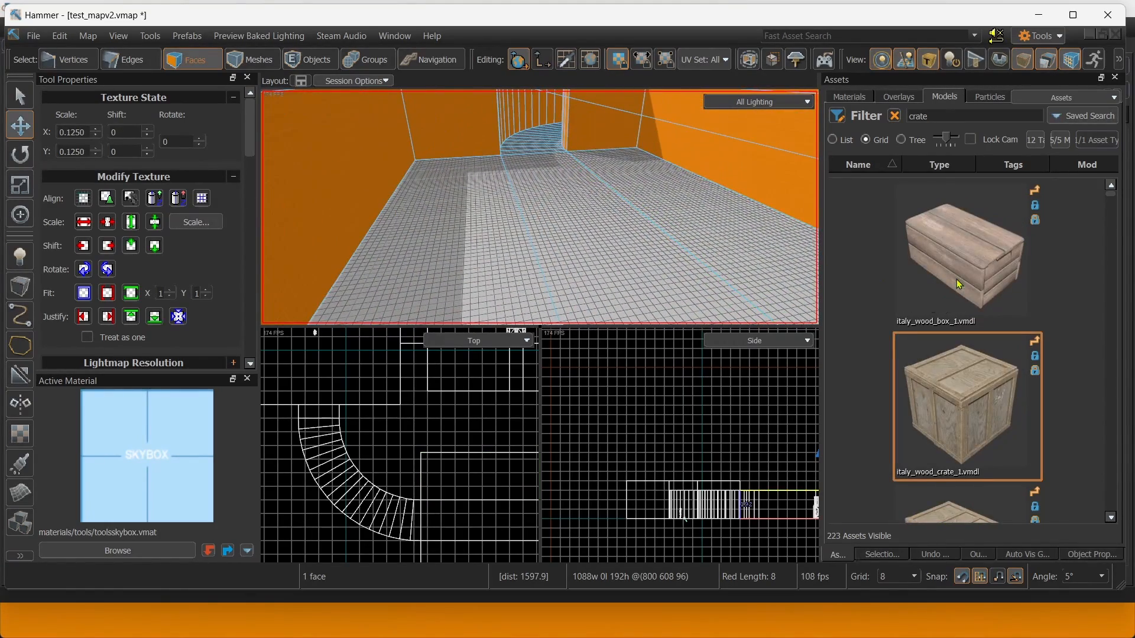
{"action": "left_click_drag", "start_coordinate": [973, 364], "coordinate": [514, 270]}
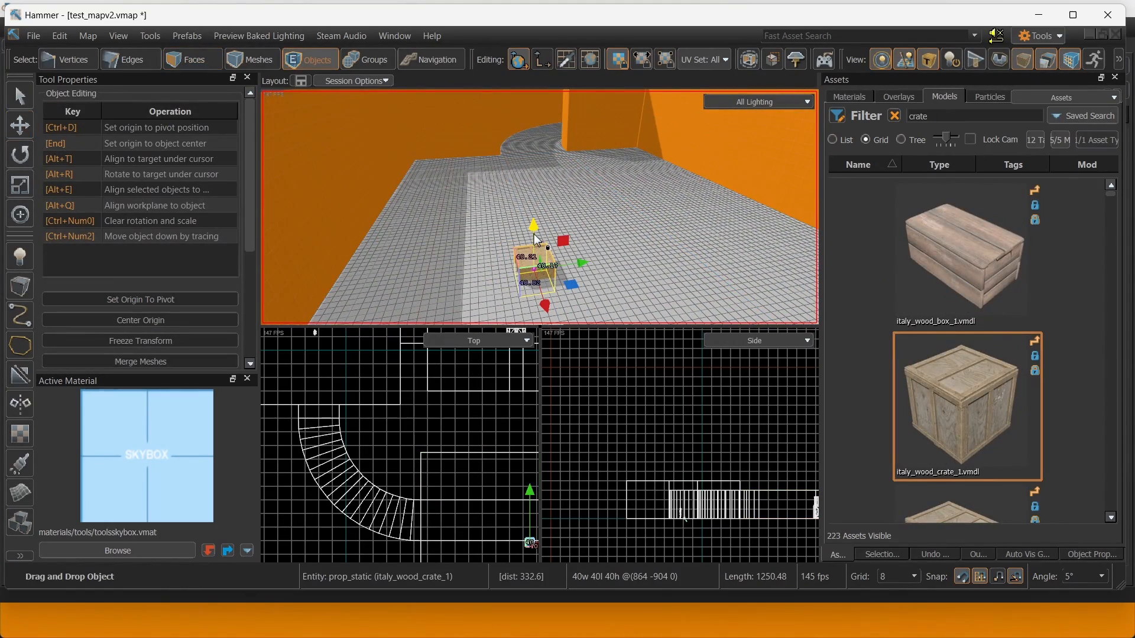
Orbit around the row of dust crates and activate the Block tool.
{"action": "scroll", "coordinate": [868, 285], "scroll_direction": "down", "scroll_amount": 6}
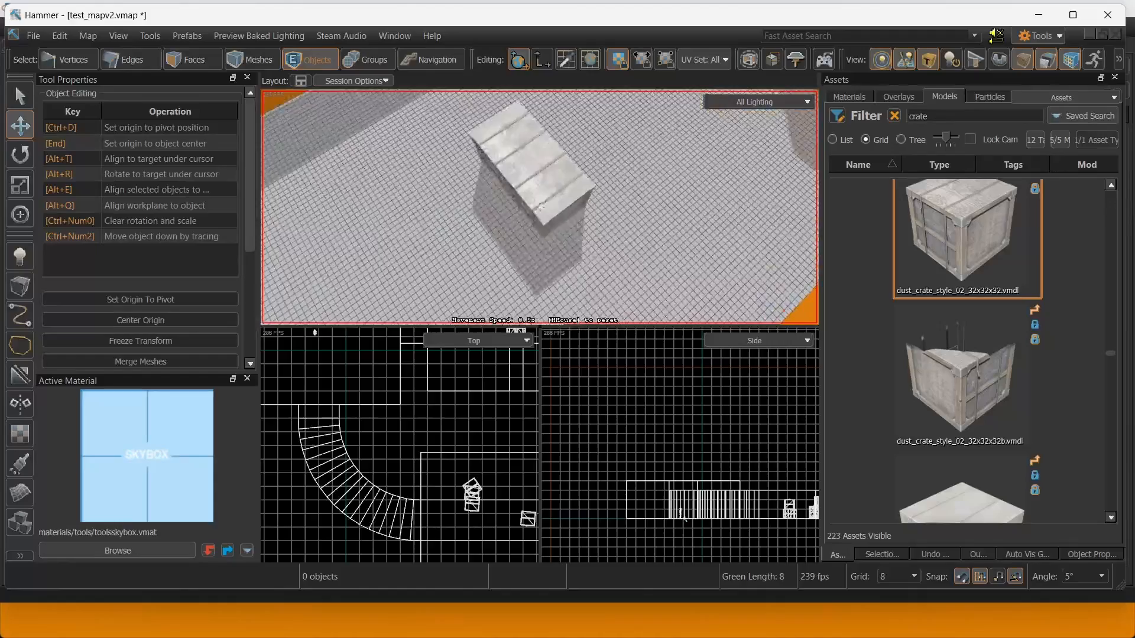
{"action": "right_click_drag", "start_coordinate": [455, 178], "coordinate": [470, 172]}
{"action": "right_click_drag", "start_coordinate": [385, 176], "coordinate": [393, 175]}
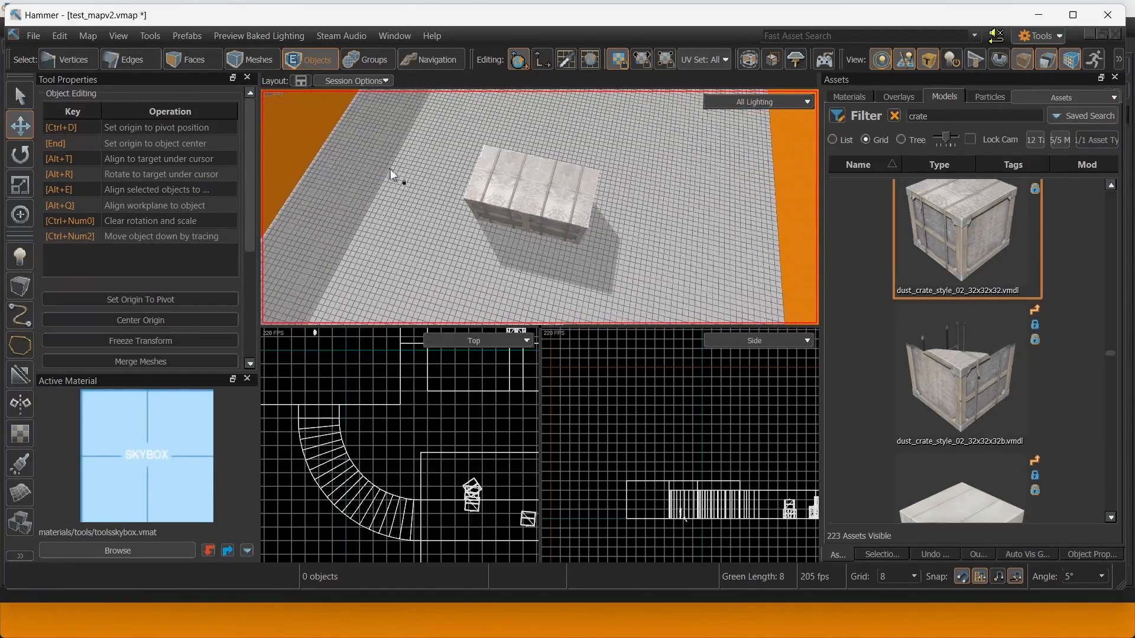
{"action": "left_click", "coordinate": [17, 285]}
{"action": "mouse_move", "coordinate": [476, 193]}
{"action": "right_mouse_down"}
{"action": "mouse_move", "coordinate": [490, 200]}
{"action": "mouse_move", "coordinate": [476, 194]}
{"action": "right_mouse_up"}
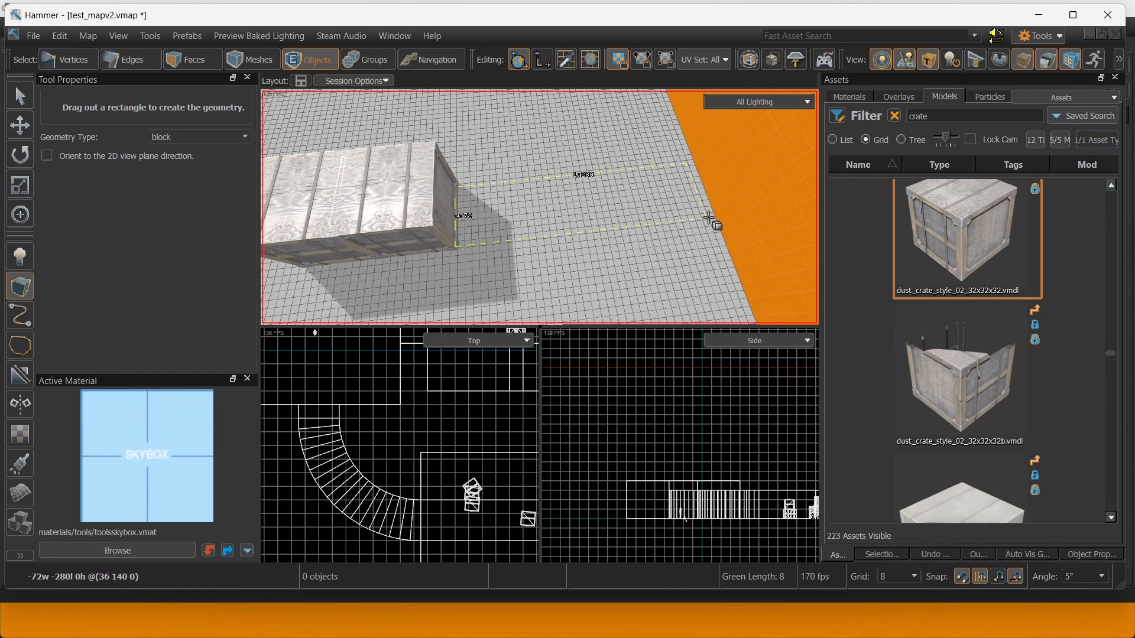
Draw a dev_measuregeneric01 block beside the crates, 80 units tall and widened to 88.
{"action": "left_click_drag", "start_coordinate": [713, 217], "coordinate": [714, 218]}
{"action": "key", "text": "ctrl"}
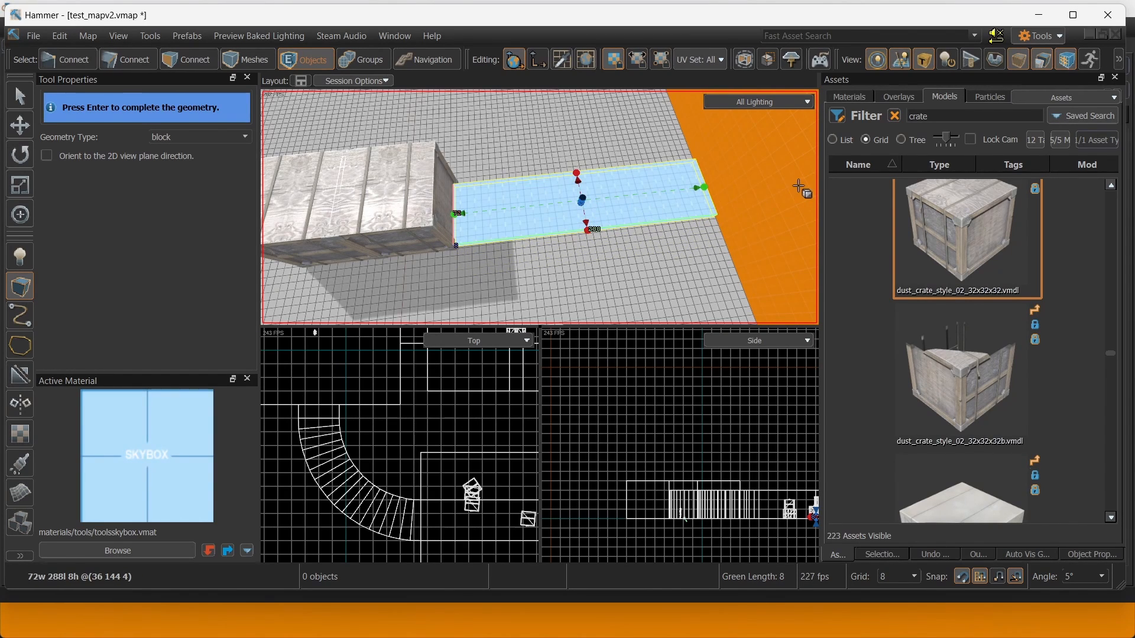
{"action": "right_click", "coordinate": [743, 186], "text": "shift"}
{"action": "left_click_drag", "start_coordinate": [582, 198], "coordinate": [586, 162]}
{"action": "mouse_move", "coordinate": [586, 162]}
{"action": "right_mouse_down"}
{"action": "mouse_move", "coordinate": [541, 208]}
{"action": "mouse_move", "coordinate": [585, 177]}
{"action": "right_mouse_up"}
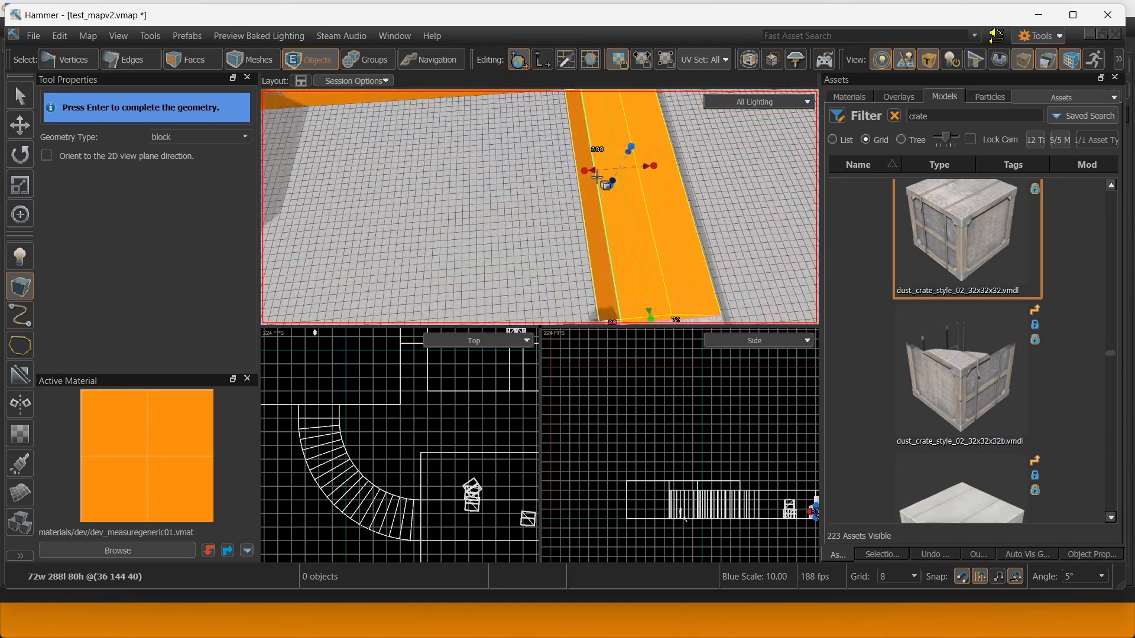
{"action": "key", "text": "Return"}
{"action": "key", "text": "ctrl+z"}
{"action": "left_click_drag", "start_coordinate": [588, 172], "coordinate": [561, 161]}
{"action": "mouse_move", "coordinate": [561, 161]}
{"action": "right_mouse_down"}
{"action": "mouse_move", "coordinate": [559, 183]}
{"action": "mouse_move", "coordinate": [561, 162]}
{"action": "right_mouse_up"}
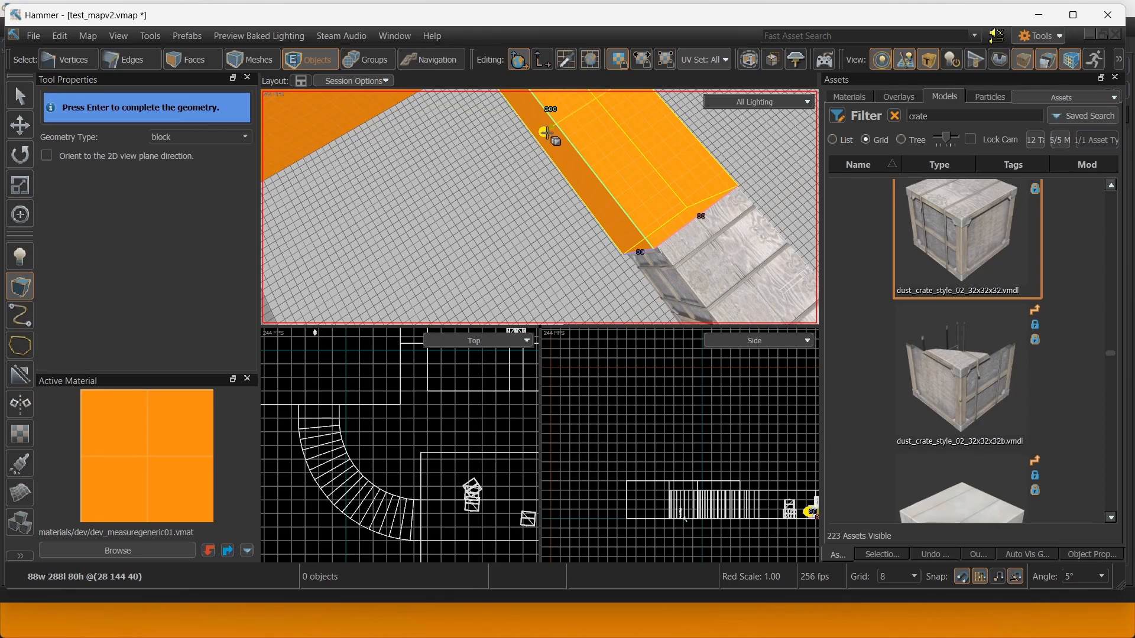
{"action": "right_click_drag", "start_coordinate": [445, 225], "coordinate": [476, 169]}
{"action": "scroll", "coordinate": [541, 208], "scroll_direction": "down", "scroll_amount": 1}
Commit the block and pull its bottom edge out 160 then 8 more units to slope one side.
{"action": "key", "text": "Return"}
{"action": "key", "text": "2"}
{"action": "left_click", "coordinate": [472, 150]}
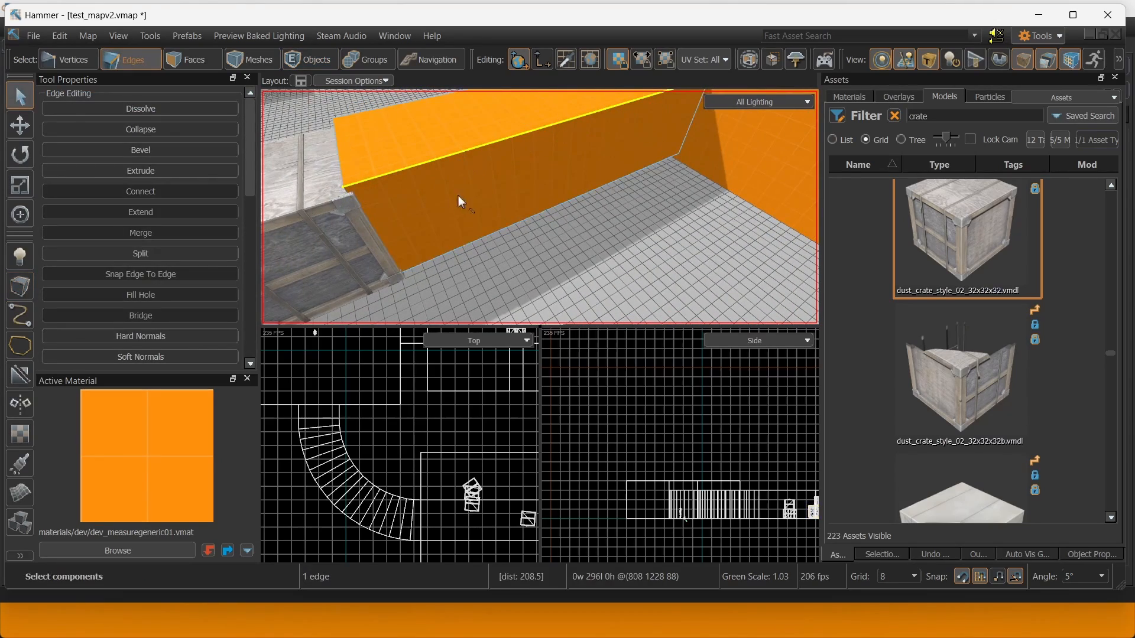
{"action": "left_click", "coordinate": [474, 241]}
{"action": "right_click_drag", "start_coordinate": [474, 240], "coordinate": [526, 234]}
{"action": "left_click_drag", "start_coordinate": [545, 197], "coordinate": [691, 223]}
{"action": "right_click_drag", "start_coordinate": [691, 223], "coordinate": [572, 201]}
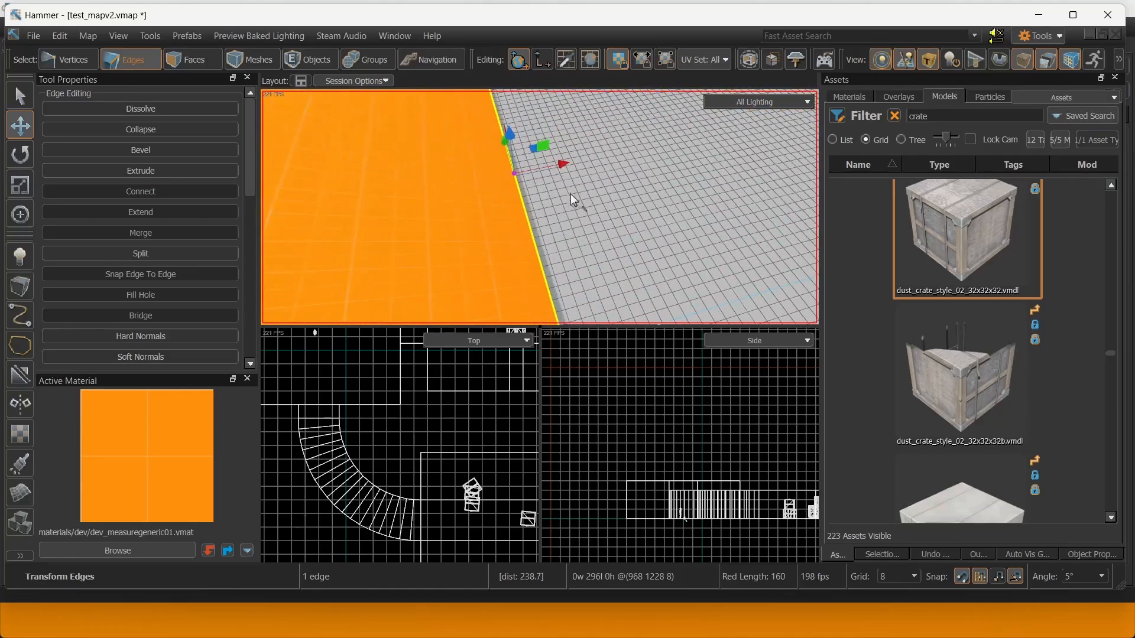
{"action": "left_click_drag", "start_coordinate": [561, 170], "coordinate": [568, 169]}
{"action": "right_click_drag", "start_coordinate": [569, 169], "coordinate": [473, 154]}
{"action": "right_click_drag", "start_coordinate": [539, 206], "coordinate": [513, 120]}
{"action": "key", "text": "s"}
Lower the block's bottom face 8 units down to the floor.
{"action": "key", "text": "3"}
{"action": "left_click", "coordinate": [524, 193]}
{"action": "key", "text": "s"}
{"action": "left_click_drag", "start_coordinate": [513, 119], "coordinate": [520, 171]}
{"action": "right_click_drag", "start_coordinate": [520, 171], "coordinate": [650, 207]}
Pull the opposite bottom edge out into a 176-unit slope.
{"action": "key", "text": "2"}
{"action": "left_click", "coordinate": [650, 208]}
{"action": "left_click_drag", "start_coordinate": [665, 204], "coordinate": [503, 225]}
{"action": "right_click_drag", "start_coordinate": [502, 226], "coordinate": [565, 228]}
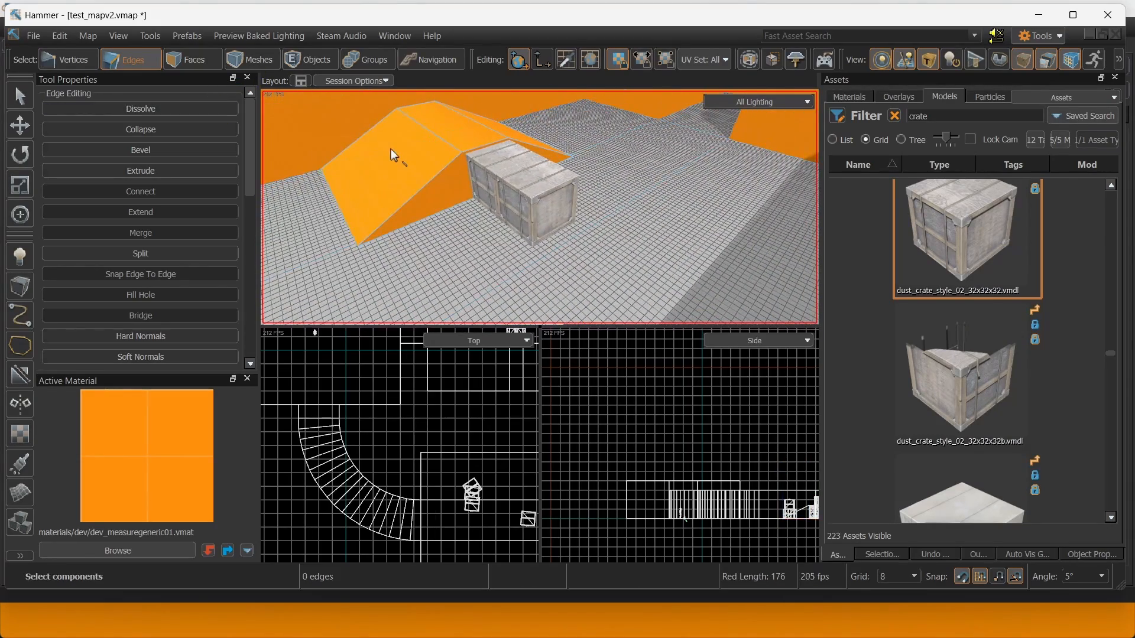
{"action": "right_click_drag", "start_coordinate": [391, 155], "coordinate": [329, 111]}
Clone the orange slope mesh 460 units along the green axis.
{"action": "key", "text": "4"}
{"action": "left_click", "coordinate": [431, 202]}
{"action": "mouse_move", "coordinate": [431, 202]}
{"action": "right_mouse_down"}
{"action": "mouse_move", "coordinate": [402, 185]}
{"action": "mouse_move", "coordinate": [396, 226]}
{"action": "right_mouse_up"}
{"action": "mouse_move", "coordinate": [346, 238]}
{"action": "left_mouse_down", "text": "shift"}
{"action": "mouse_move", "coordinate": [645, 242]}
{"action": "mouse_move", "coordinate": [618, 240]}
{"action": "left_mouse_up", "text": "shift"}
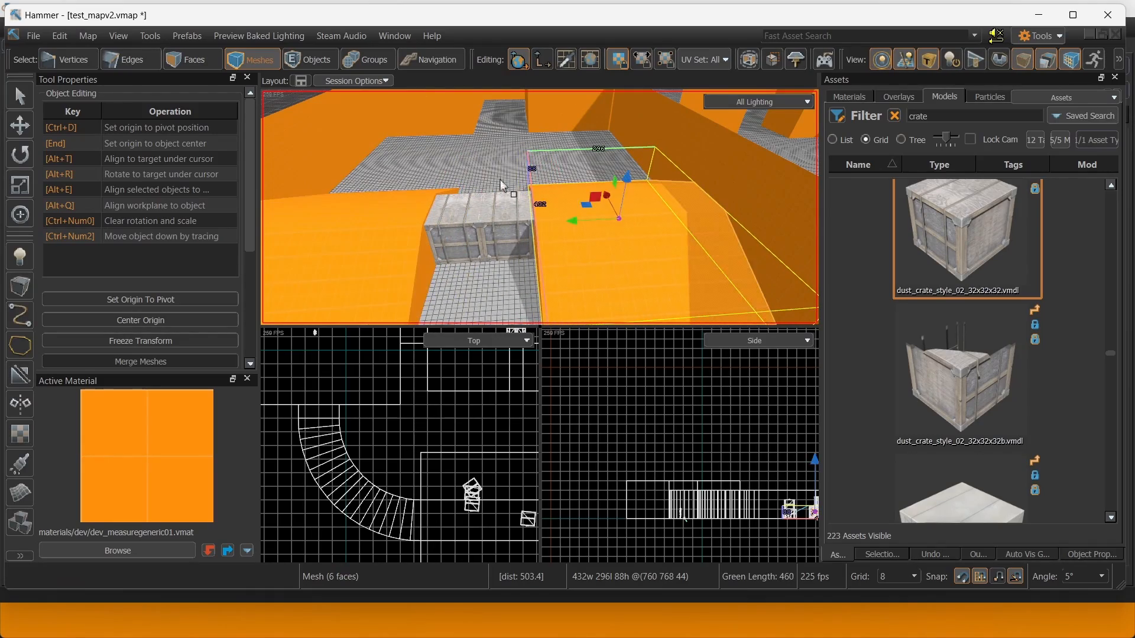
{"action": "left_click", "coordinate": [501, 181]}
{"action": "right_click_drag", "start_coordinate": [500, 181], "coordinate": [535, 196]}
Raise the two crates beside the orange ramp 8 units, then deselect them.
{"action": "left_click", "coordinate": [555, 172]}
{"action": "left_click", "coordinate": [574, 204], "text": "ctrl"}
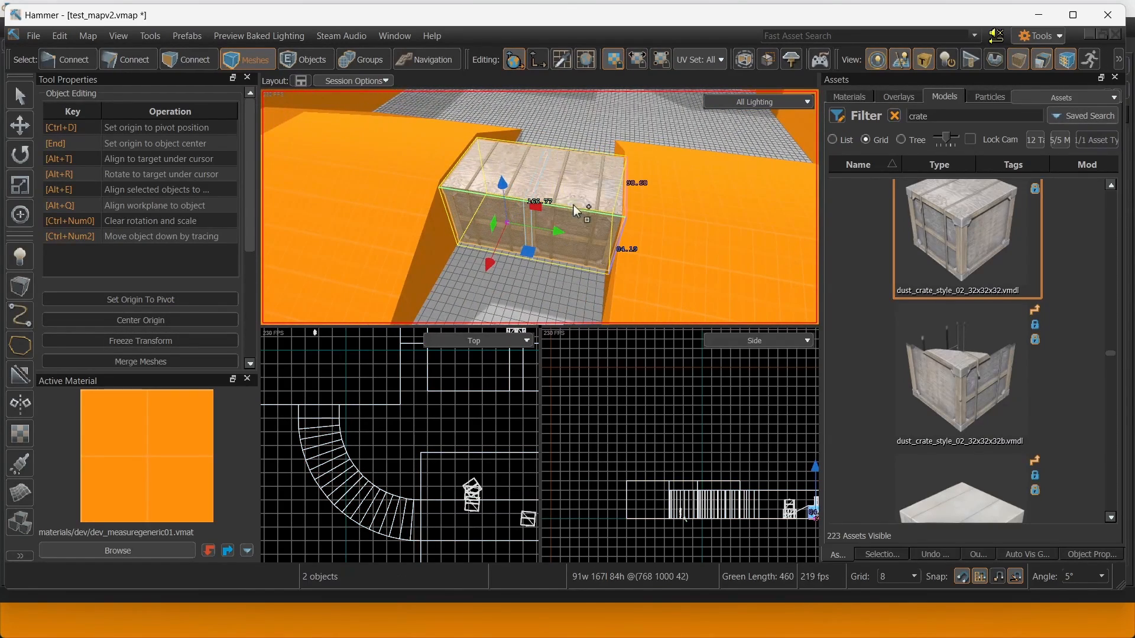
{"action": "left_click_drag", "start_coordinate": [498, 187], "coordinate": [497, 181]}
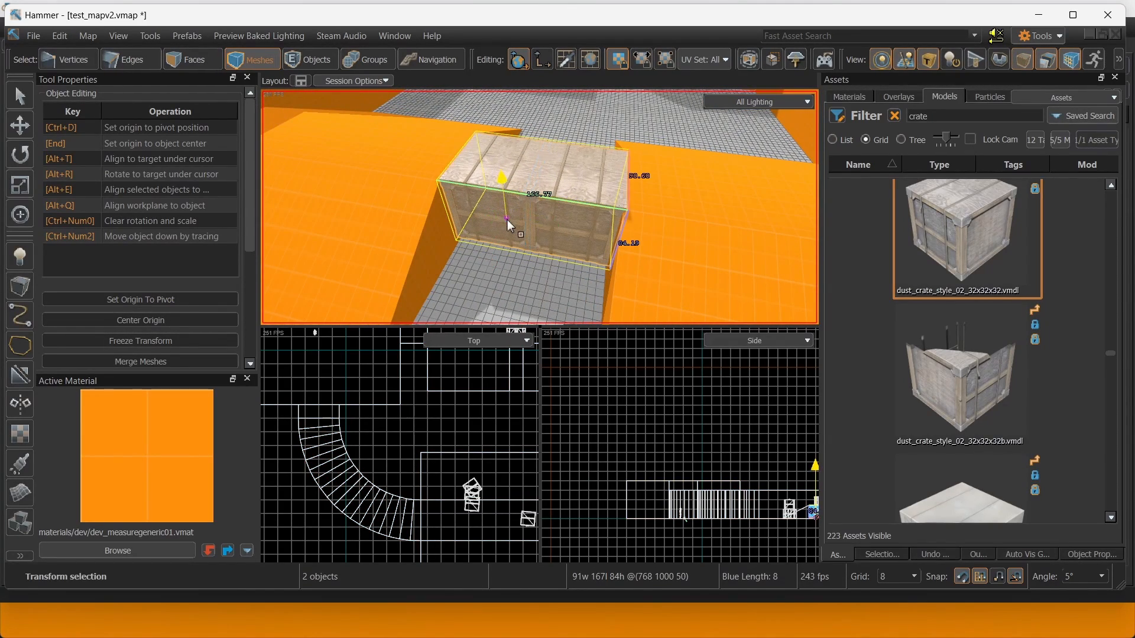
{"action": "mouse_move", "coordinate": [508, 219]}
{"action": "right_mouse_down"}
{"action": "mouse_move", "coordinate": [540, 207]}
{"action": "mouse_move", "coordinate": [502, 219]}
{"action": "right_mouse_up"}
{"action": "key", "text": "Delete"}
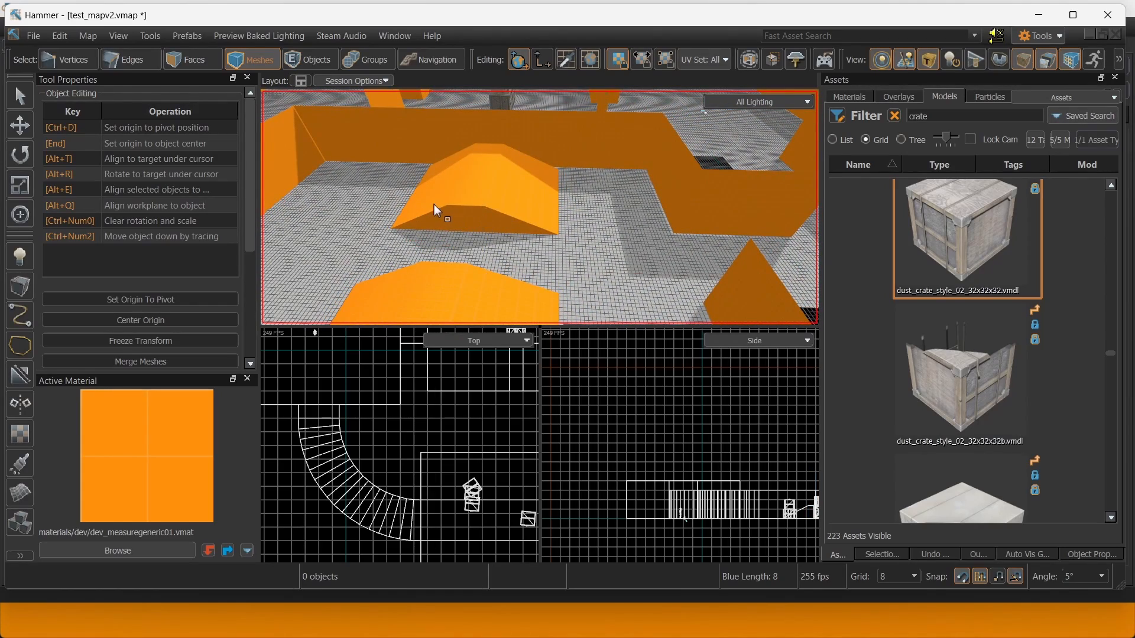
Delete the end faces of both ramps.
{"action": "key", "text": "3"}
{"action": "left_click", "coordinate": [506, 235]}
{"action": "right_click_drag", "start_coordinate": [506, 235], "coordinate": [428, 195]}
{"action": "left_click", "coordinate": [427, 193], "text": "ctrl"}
{"action": "key", "text": "Delete"}
Bridge the two ramp openings' edge loops into one continuous mound.
{"action": "right_click_drag", "start_coordinate": [510, 197], "coordinate": [502, 152]}
{"action": "key", "text": "2"}
{"action": "left_click", "coordinate": [424, 155]}
{"action": "double_click", "coordinate": [424, 155]}
{"action": "double_click", "coordinate": [648, 134], "text": "ctrl"}
{"action": "key", "text": "alt+b"}
Slide the three centre-line ridge edges to the left.
{"action": "right_click_drag", "start_coordinate": [633, 152], "coordinate": [508, 204]}
{"action": "left_click", "coordinate": [550, 217]}
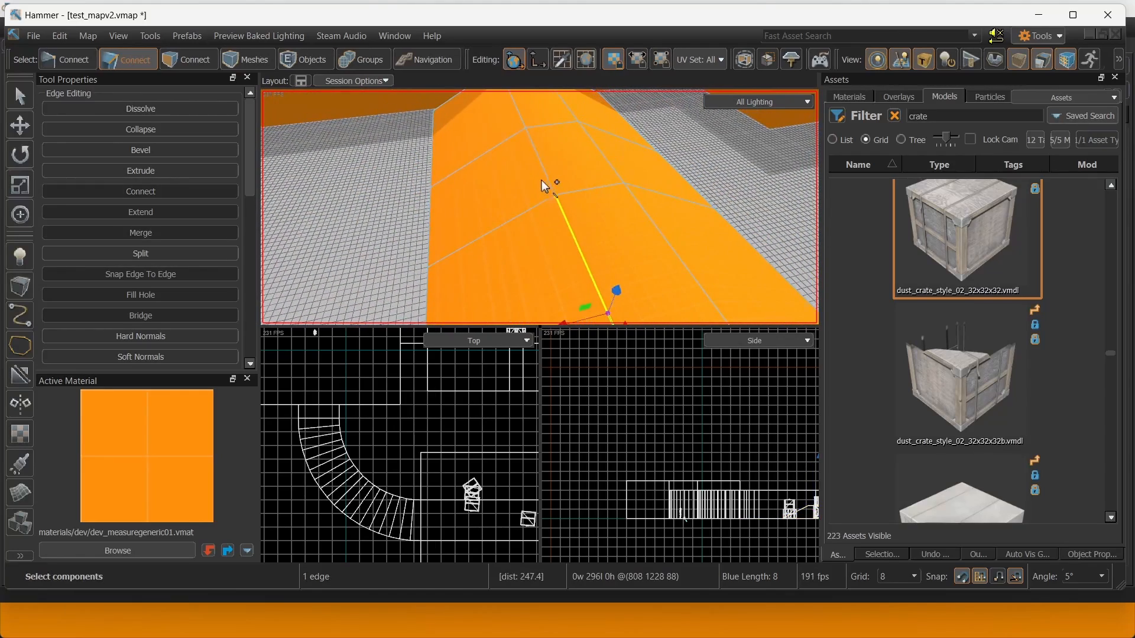
{"action": "left_click", "coordinate": [543, 173], "text": "shift"}
{"action": "left_click", "coordinate": [515, 115], "text": "shift"}
{"action": "scroll", "coordinate": [563, 197], "scroll_direction": "down", "scroll_amount": 2}
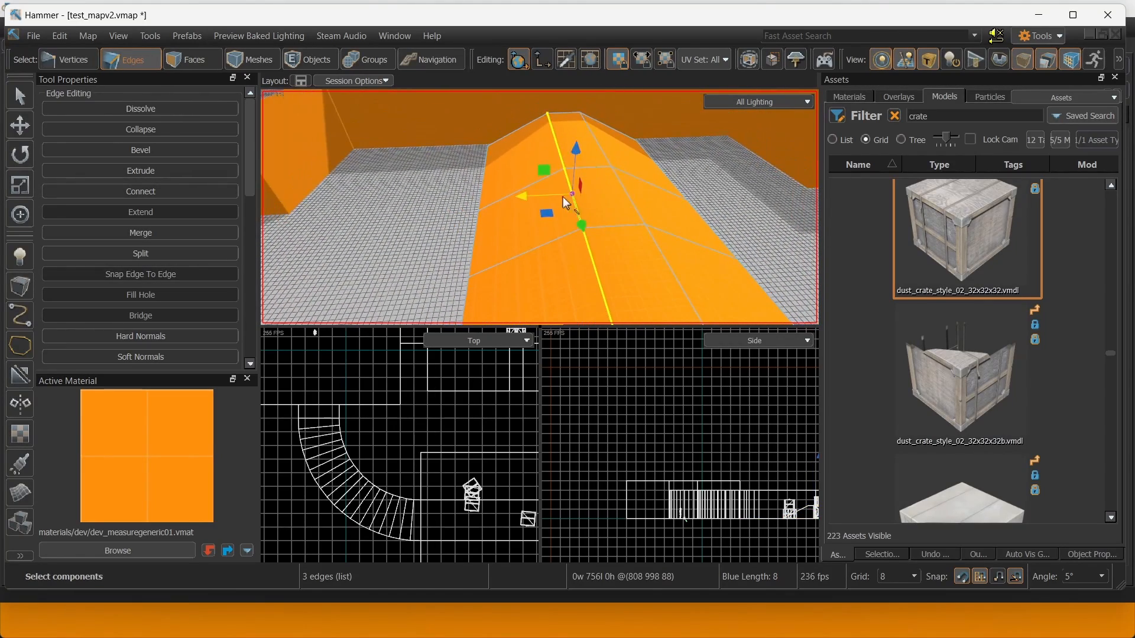
{"action": "left_click_drag", "start_coordinate": [563, 194], "coordinate": [544, 197]}
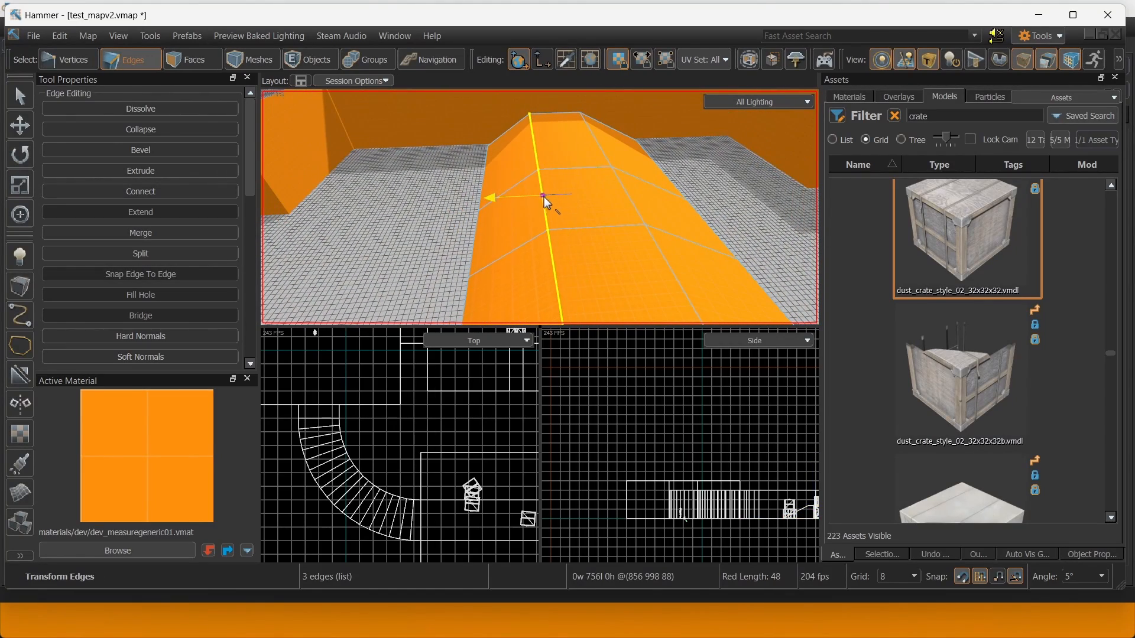
Move the three right-side ridge edges outward.
{"action": "left_click", "coordinate": [609, 154]}
{"action": "left_click", "coordinate": [623, 186]}
{"action": "left_click", "coordinate": [651, 234], "text": "shift"}
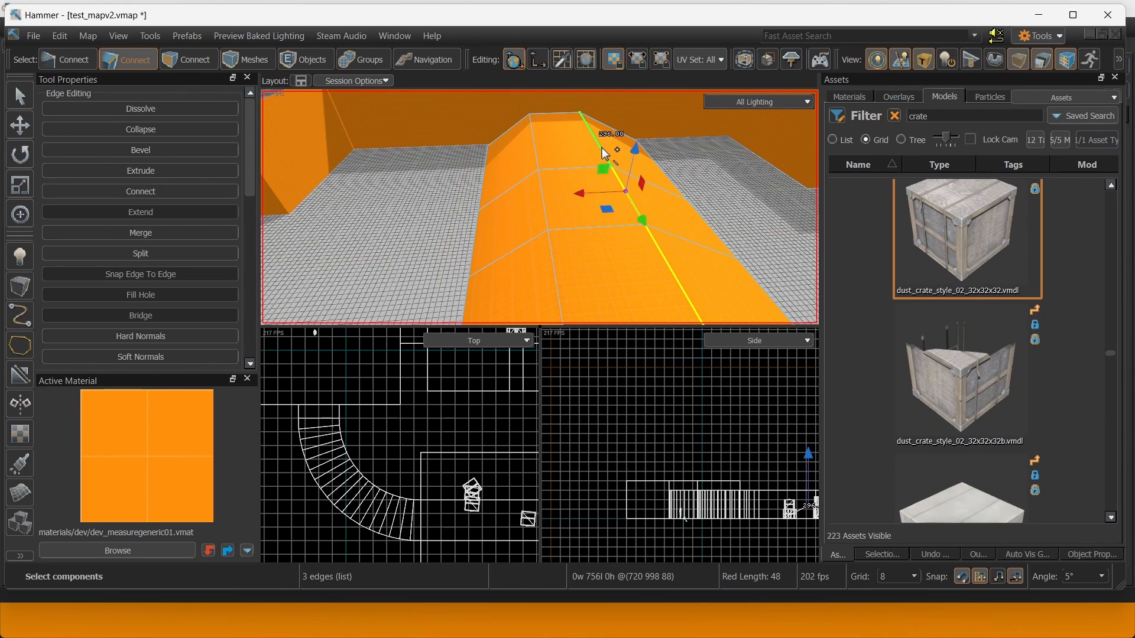
{"action": "right_click_drag", "start_coordinate": [602, 149], "coordinate": [500, 172]}
{"action": "left_click_drag", "start_coordinate": [544, 150], "coordinate": [558, 147]}
Select the outer right and left ridge edges and inspect the reshaped mound.
{"action": "key", "text": "d"}
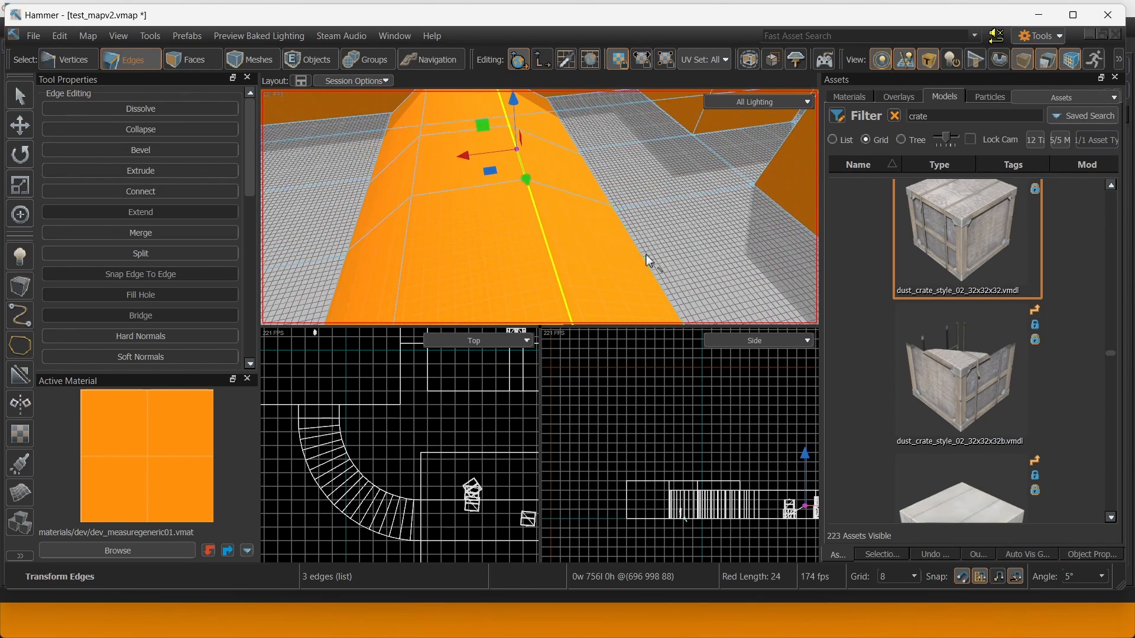
{"action": "left_click", "coordinate": [639, 254]}
{"action": "left_click", "coordinate": [594, 175], "text": "shift"}
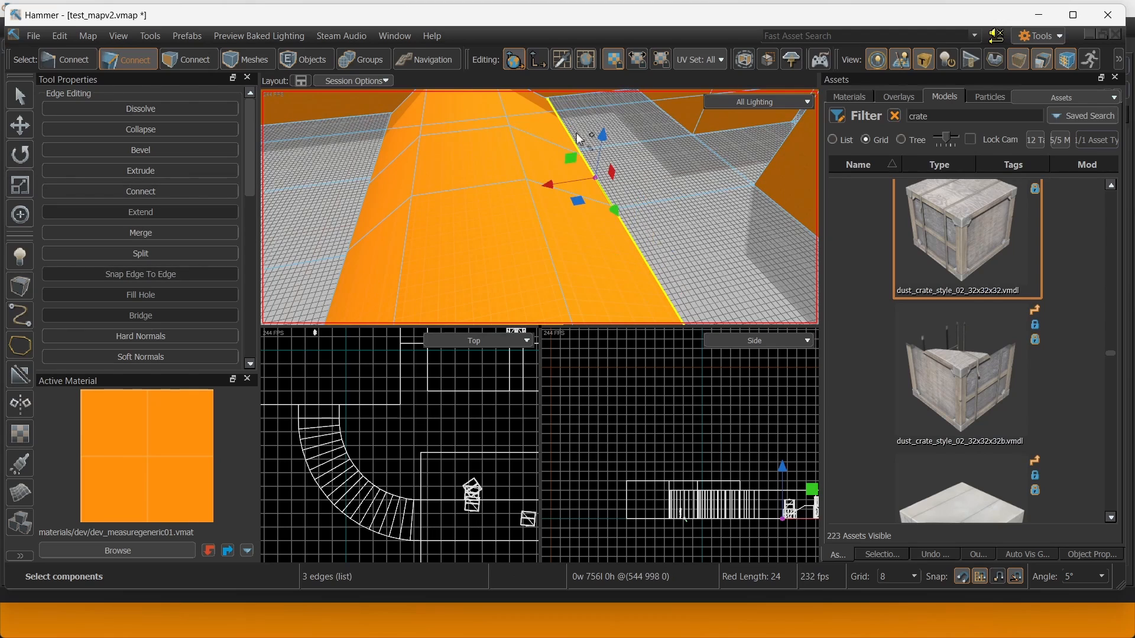
{"action": "key", "text": "a"}
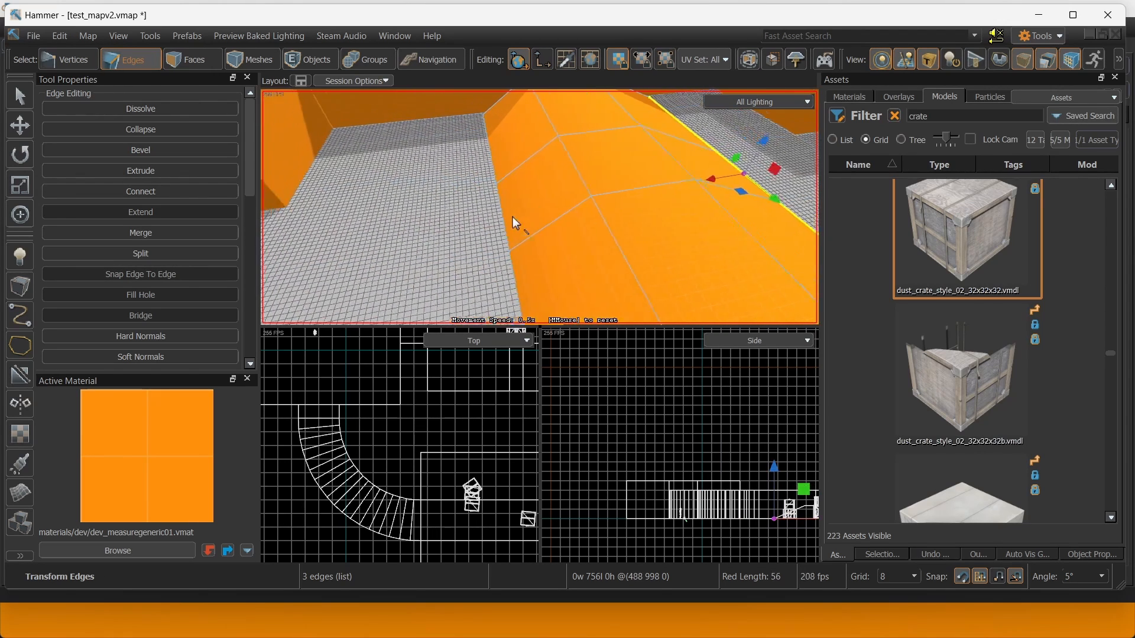
{"action": "left_click", "coordinate": [577, 274]}
{"action": "left_click", "coordinate": [561, 222], "text": "shift"}
{"action": "left_click", "coordinate": [546, 165], "text": "shift"}
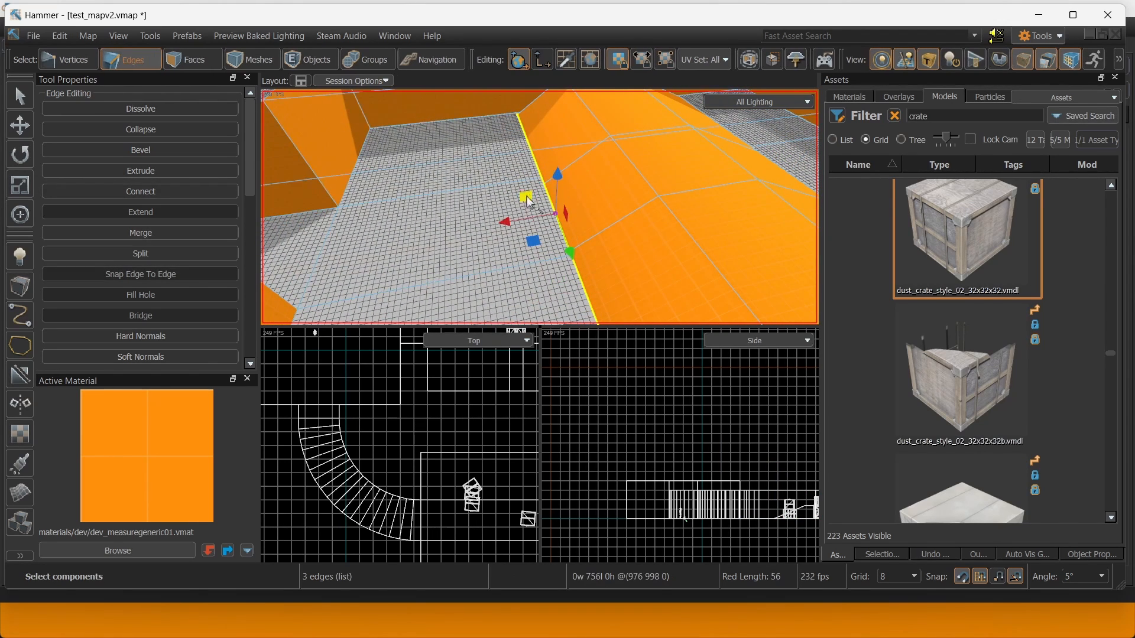
{"action": "right_click_drag", "start_coordinate": [557, 210], "coordinate": [539, 207]}
{"action": "right_click_drag", "start_coordinate": [502, 170], "coordinate": [540, 207]}
Save the map, check a mound face, then fly over the walls and crates.
{"action": "key", "text": "3"}
{"action": "key", "text": "ctrl+s"}
{"action": "left_click", "coordinate": [545, 215]}
{"action": "key", "text": "Escape"}
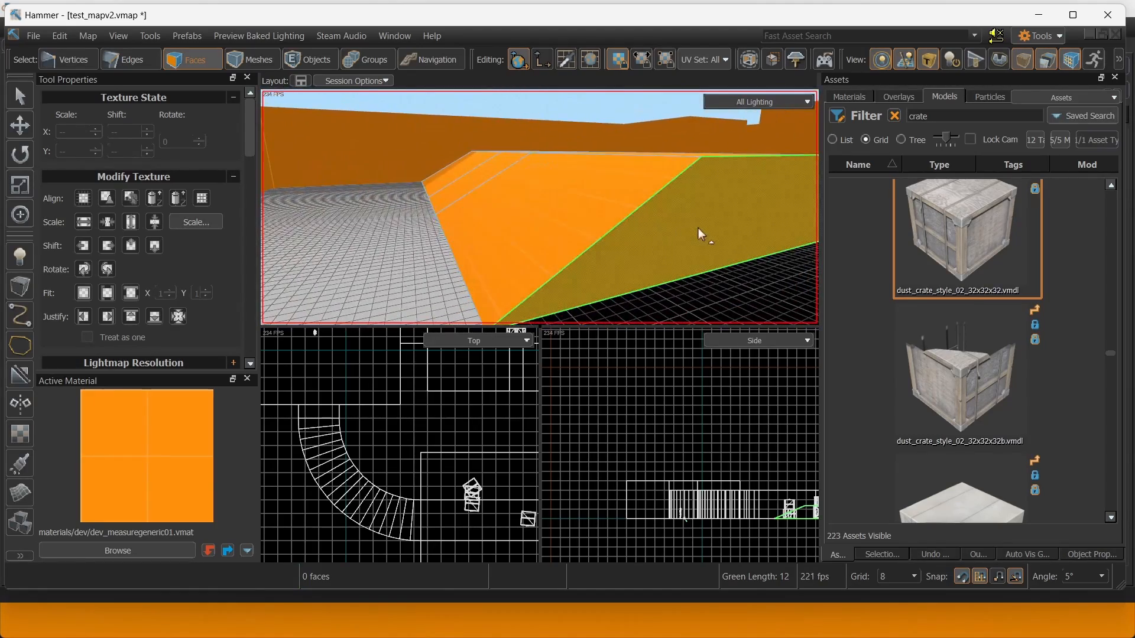
{"action": "right_click_drag", "start_coordinate": [676, 222], "coordinate": [540, 207]}
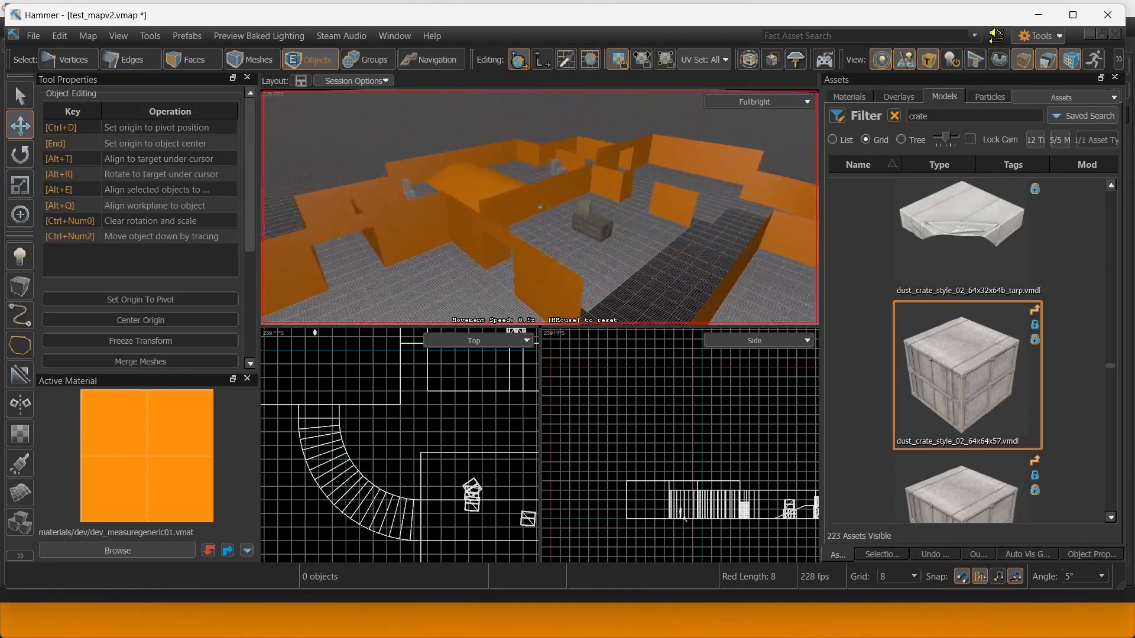
{"action": "right_click_drag", "start_coordinate": [540, 207], "coordinate": [539, 206]}
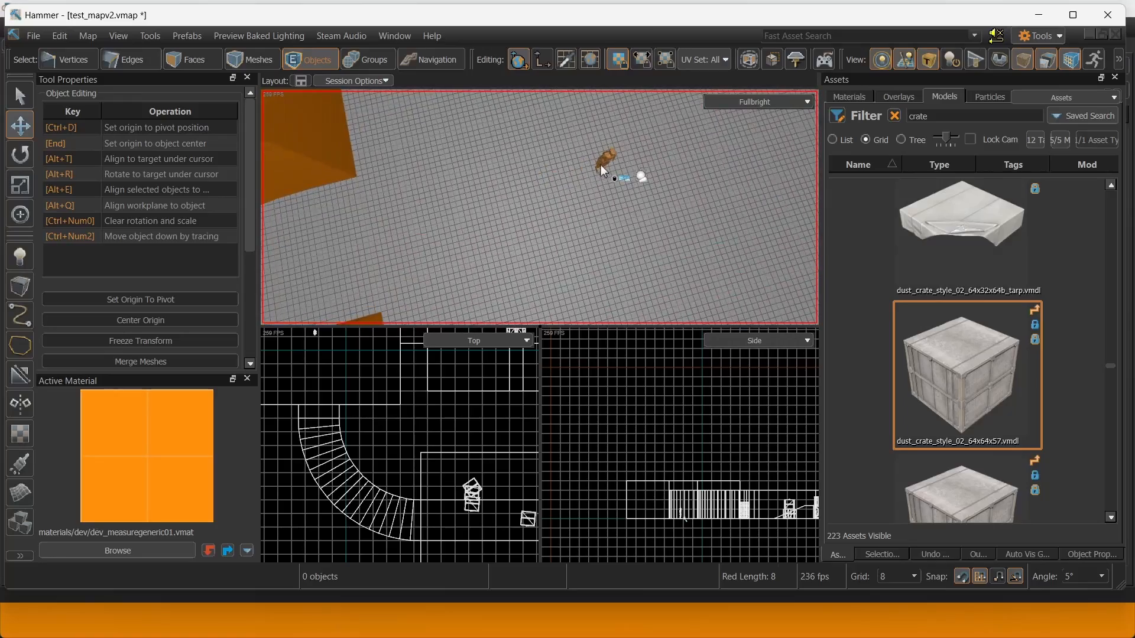
Move the info_player_start about 193 units along X.
{"action": "left_click", "coordinate": [602, 168]}
{"action": "left_click_drag", "start_coordinate": [595, 194], "coordinate": [502, 216]}
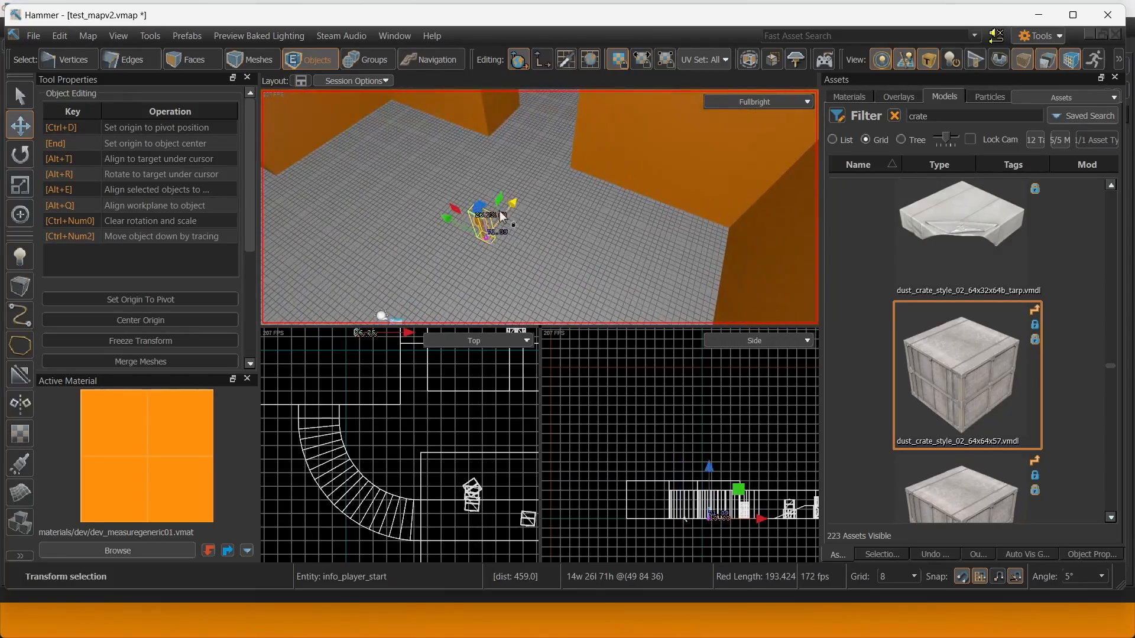
{"action": "right_click_drag", "start_coordinate": [513, 223], "coordinate": [459, 256]}
Inspect the floor and env_sky entity, then raise the grid size to 16.
{"action": "left_click", "coordinate": [495, 196]}
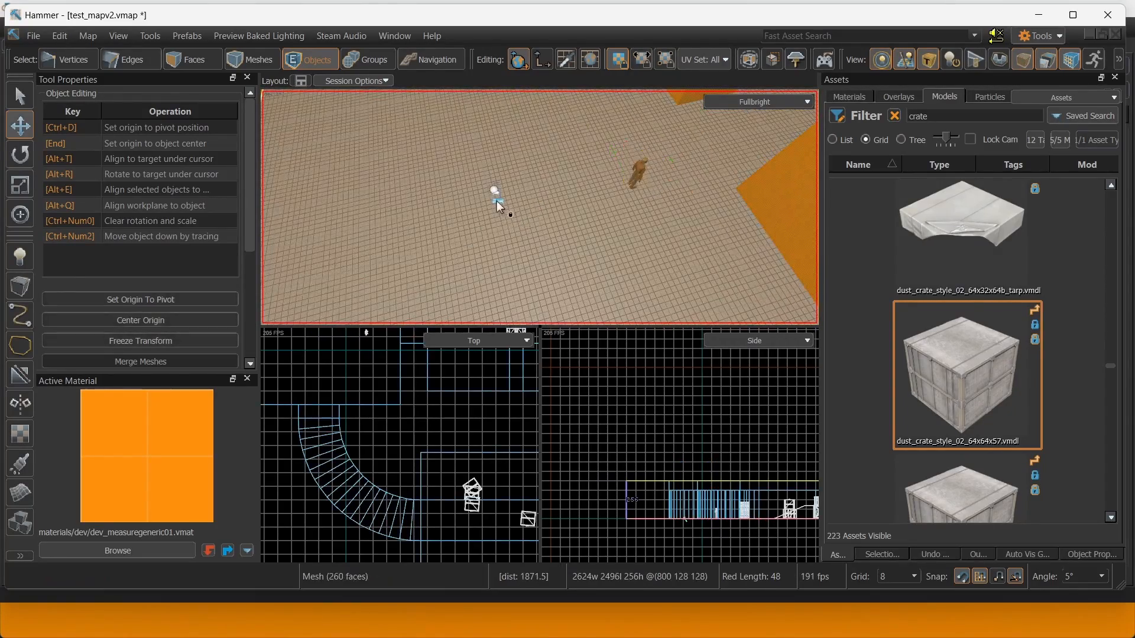
{"action": "left_click", "coordinate": [494, 191]}
{"action": "right_click_drag", "start_coordinate": [500, 195], "coordinate": [465, 193]}
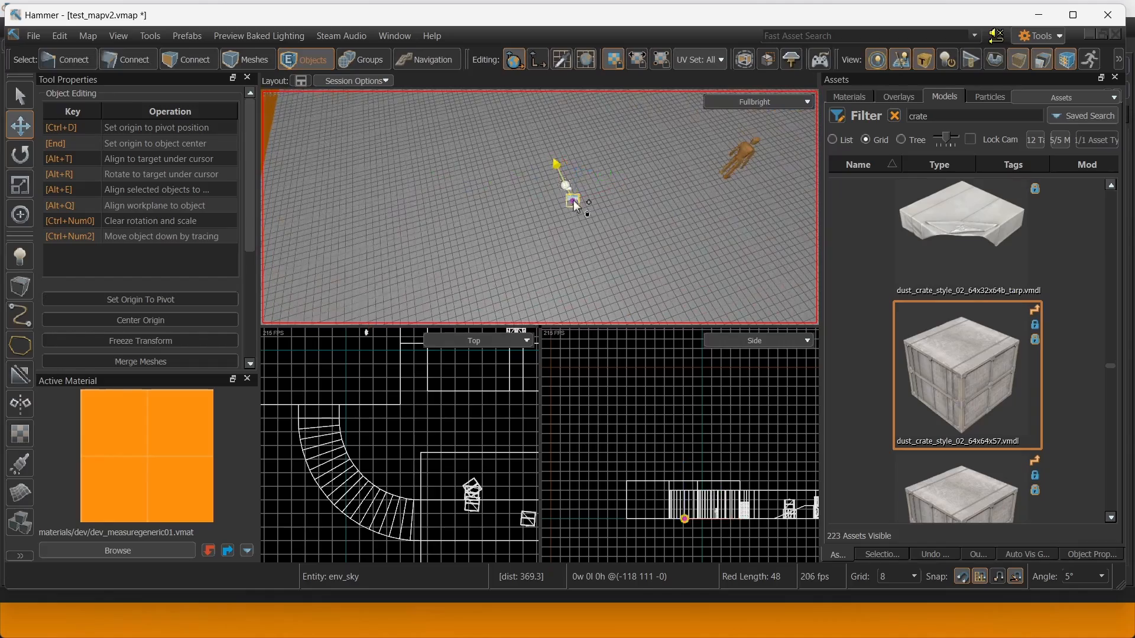
{"action": "key", "text": "w"}
{"action": "mouse_move", "coordinate": [573, 201]}
{"action": "right_mouse_down"}
{"action": "mouse_move", "coordinate": [587, 194]}
{"action": "mouse_move", "coordinate": [571, 216]}
{"action": "right_mouse_up"}
{"action": "key", "text": "s"}
{"action": "right_click_drag", "start_coordinate": [310, 183], "coordinate": [568, 263]}
{"action": "key", "text": "w"}
{"action": "key", "text": "]"}
Place a Counter-Terrorist Spawn Point entity near the orange wall.
{"action": "key", "text": "w"}
{"action": "key", "text": "s"}
{"action": "left_click", "coordinate": [20, 258]}
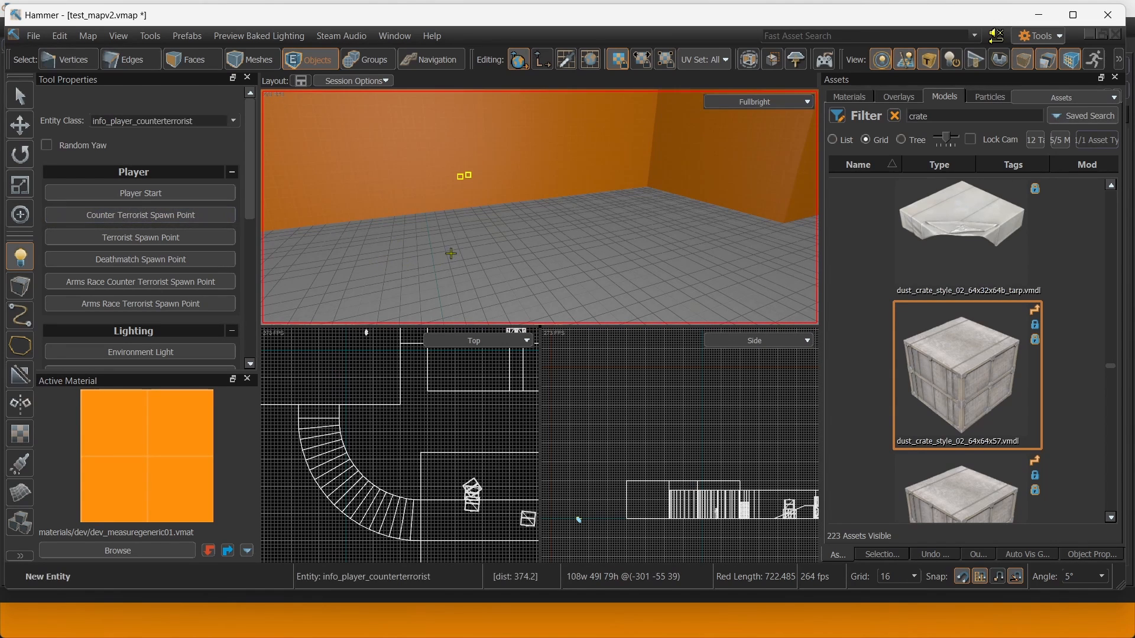
{"action": "right_click_drag", "start_coordinate": [371, 259], "coordinate": [2, 152]}
{"action": "key", "text": "w"}
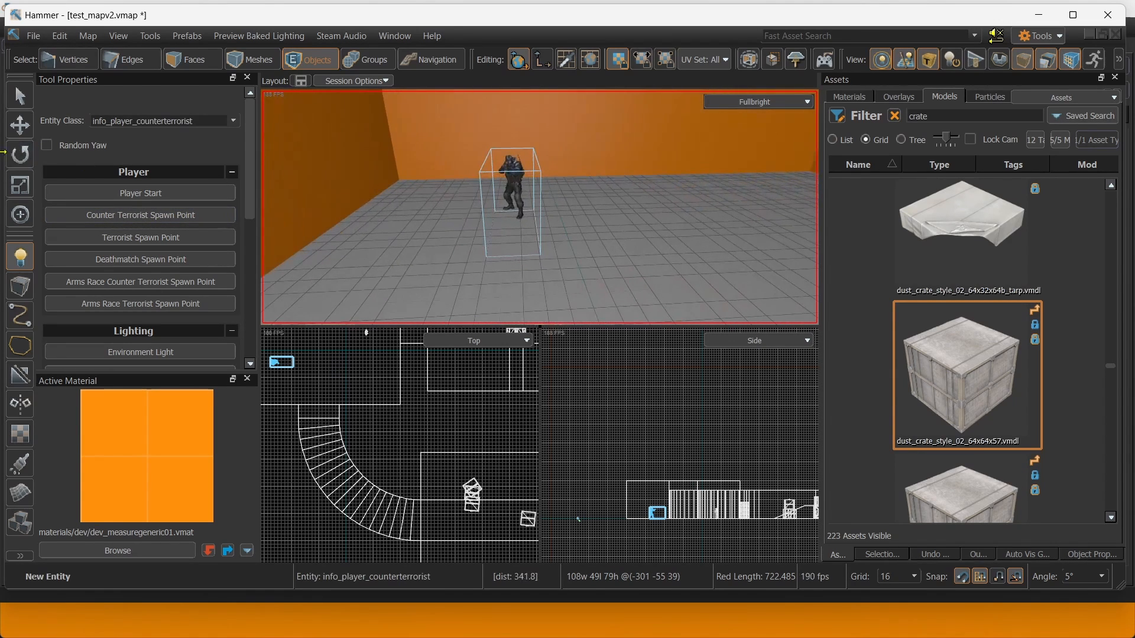
Raise the counter-terrorist spawn about 13 units along Z.
{"action": "left_click", "coordinate": [29, 126]}
{"action": "key", "text": "w"}
{"action": "key", "text": "a"}
{"action": "right_click_drag", "start_coordinate": [309, 190], "coordinate": [639, 193]}
{"action": "key", "text": "w"}
{"action": "key", "text": "a"}
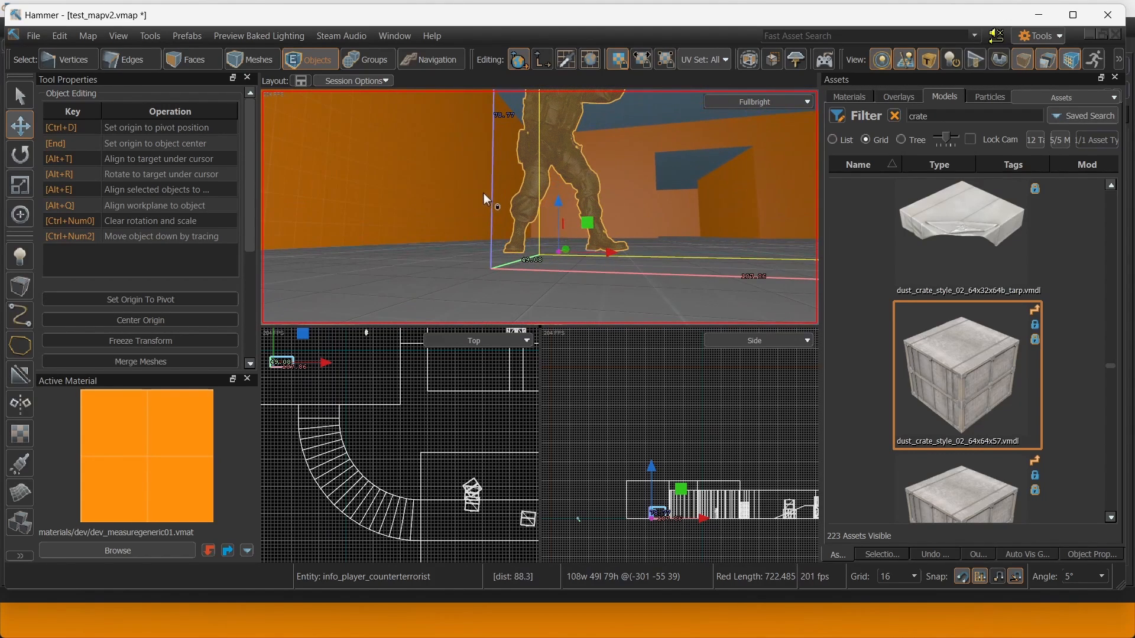
{"action": "mouse_move", "coordinate": [558, 206]}
{"action": "left_mouse_down"}
{"action": "mouse_move", "coordinate": [559, 239]}
{"action": "mouse_move", "coordinate": [560, 184]}
{"action": "left_mouse_up"}
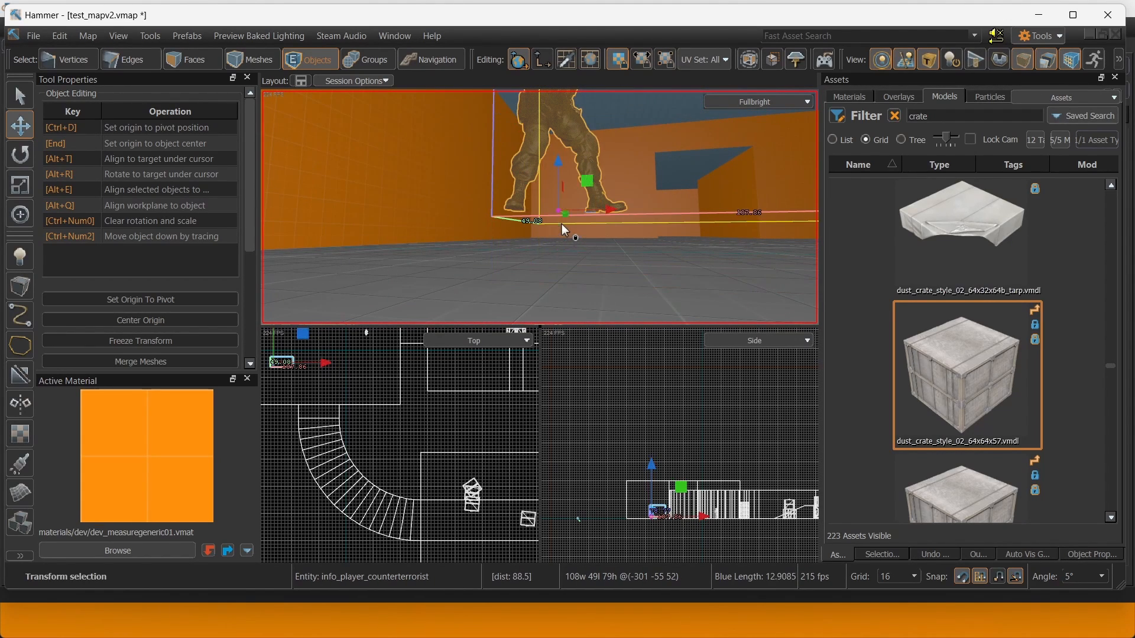
{"action": "right_click_drag", "start_coordinate": [562, 225], "coordinate": [776, 325]}
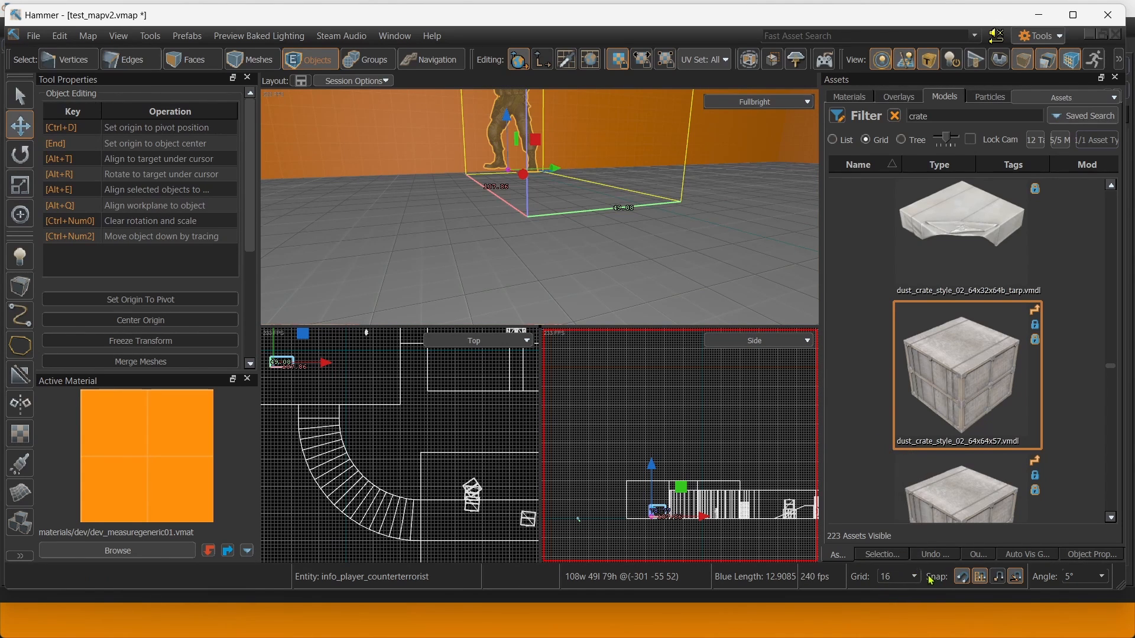
Slide the counter-terrorist spawn along Y.
{"action": "right_click_drag", "start_coordinate": [670, 260], "coordinate": [618, 165]}
{"action": "scroll", "coordinate": [625, 231], "scroll_direction": "down", "scroll_amount": 4}
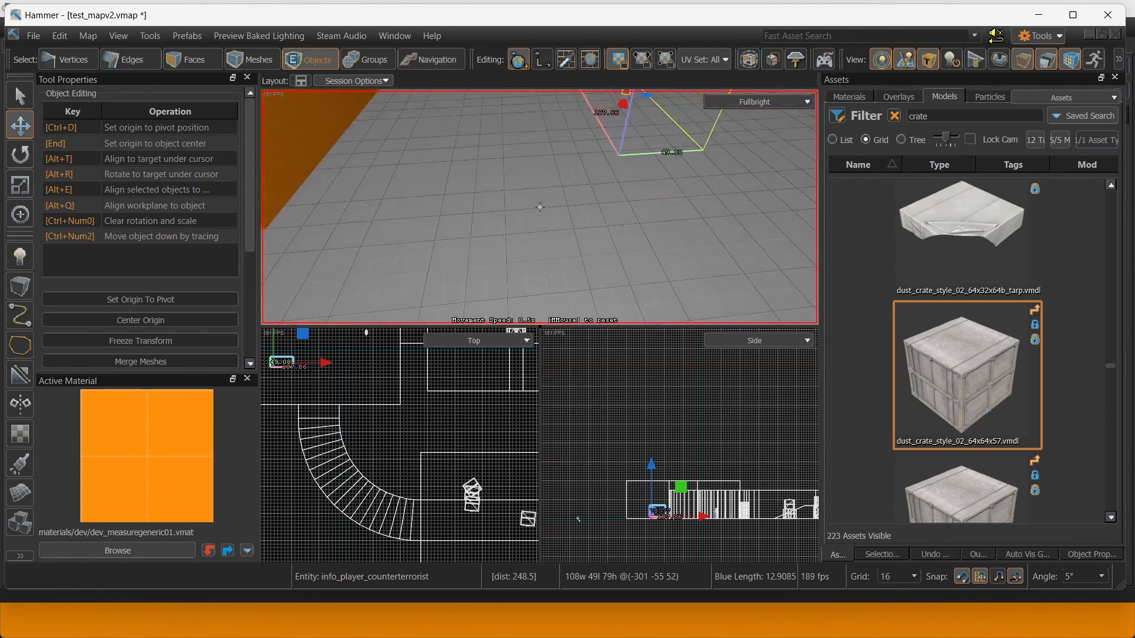
{"action": "scroll", "coordinate": [618, 165], "scroll_direction": "down", "scroll_amount": 4}
{"action": "left_click_drag", "start_coordinate": [526, 152], "coordinate": [505, 153]}
{"action": "mouse_move", "coordinate": [509, 153]}
{"action": "right_mouse_down"}
{"action": "mouse_move", "coordinate": [526, 219]}
{"action": "mouse_move", "coordinate": [507, 190]}
{"action": "right_mouse_up"}
Copy the spawn sideways and adjust the middle copy's position.
{"action": "mouse_move", "coordinate": [506, 192]}
{"action": "left_mouse_down", "text": "shift"}
{"action": "mouse_move", "coordinate": [450, 195]}
{"action": "mouse_move", "coordinate": [534, 195]}
{"action": "left_mouse_up", "text": "shift"}
{"action": "key", "text": "w"}
{"action": "mouse_move", "coordinate": [535, 195]}
{"action": "right_mouse_down"}
{"action": "mouse_move", "coordinate": [543, 190]}
{"action": "mouse_move", "coordinate": [504, 202]}
{"action": "right_mouse_up"}
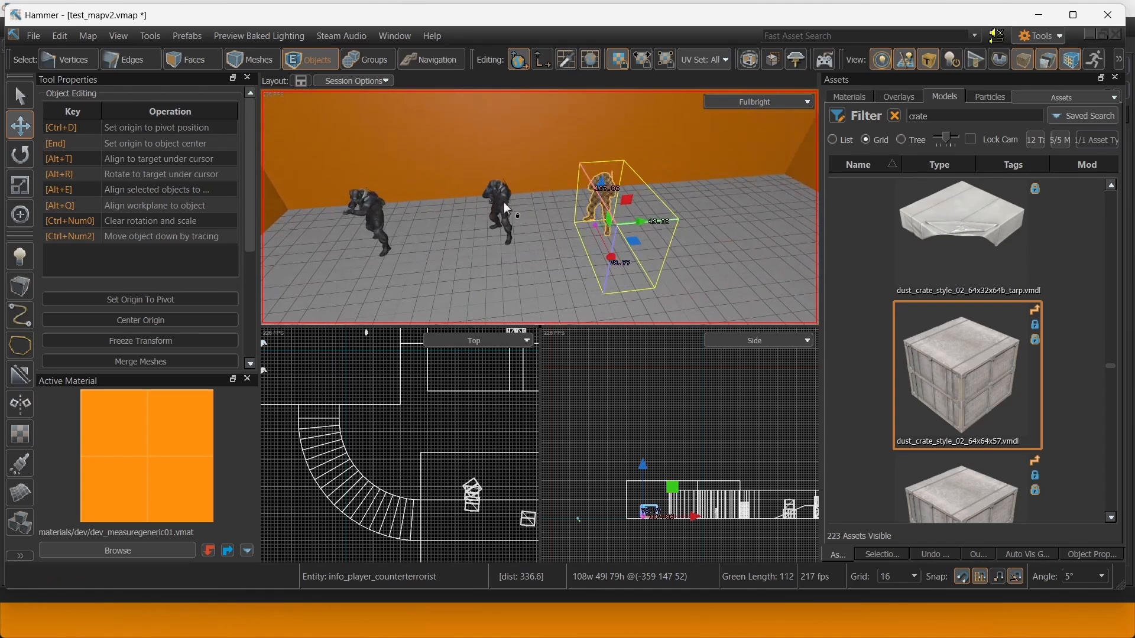
{"action": "left_click", "coordinate": [503, 204]}
{"action": "key", "text": "w"}
{"action": "left_click_drag", "start_coordinate": [448, 238], "coordinate": [465, 242]}
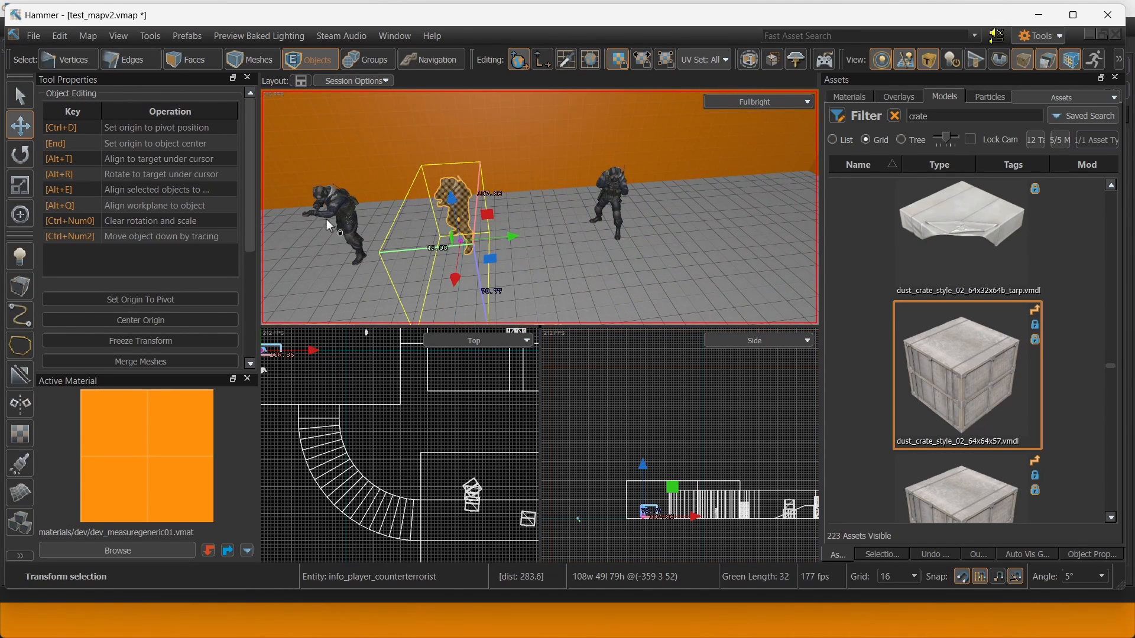
Nudge the spawns and place more copies along the first row.
{"action": "left_click", "coordinate": [466, 218]}
{"action": "left_click", "coordinate": [633, 210]}
{"action": "left_click", "coordinate": [617, 202]}
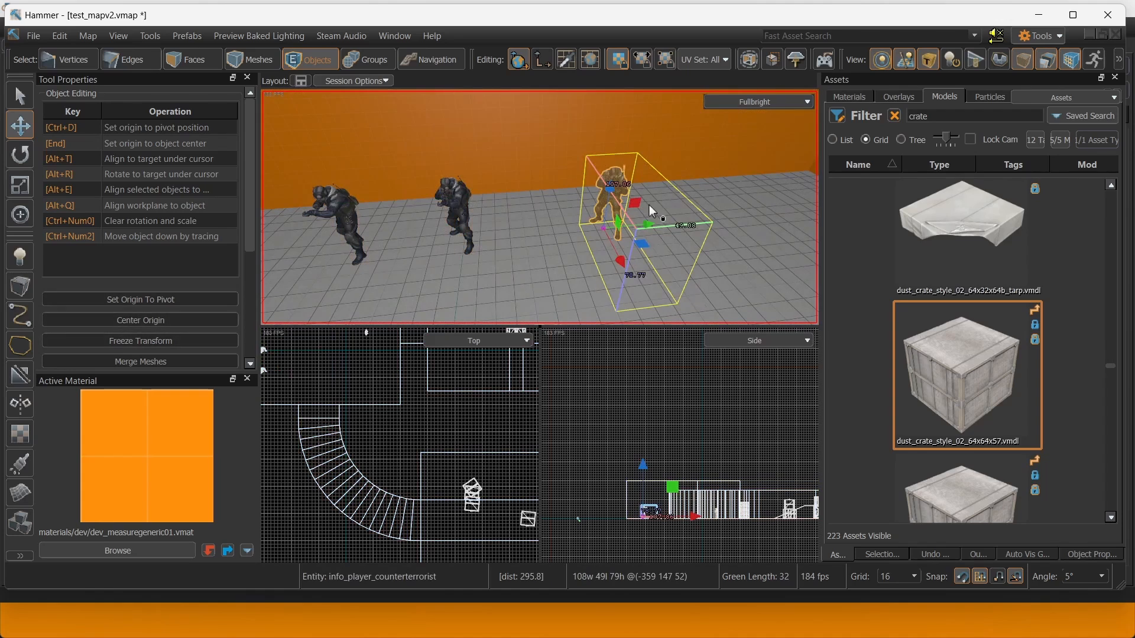
{"action": "left_click_drag", "start_coordinate": [546, 227], "coordinate": [546, 226]}
{"action": "key", "text": "s"}
{"action": "right_click_drag", "start_coordinate": [474, 220], "coordinate": [491, 219]}
{"action": "left_click_drag", "start_coordinate": [573, 221], "coordinate": [685, 216], "text": "shift"}
Copy the selected spawns 112 units to form a second row, then shift them 16 units.
{"action": "left_click", "coordinate": [463, 203], "text": "ctrl"}
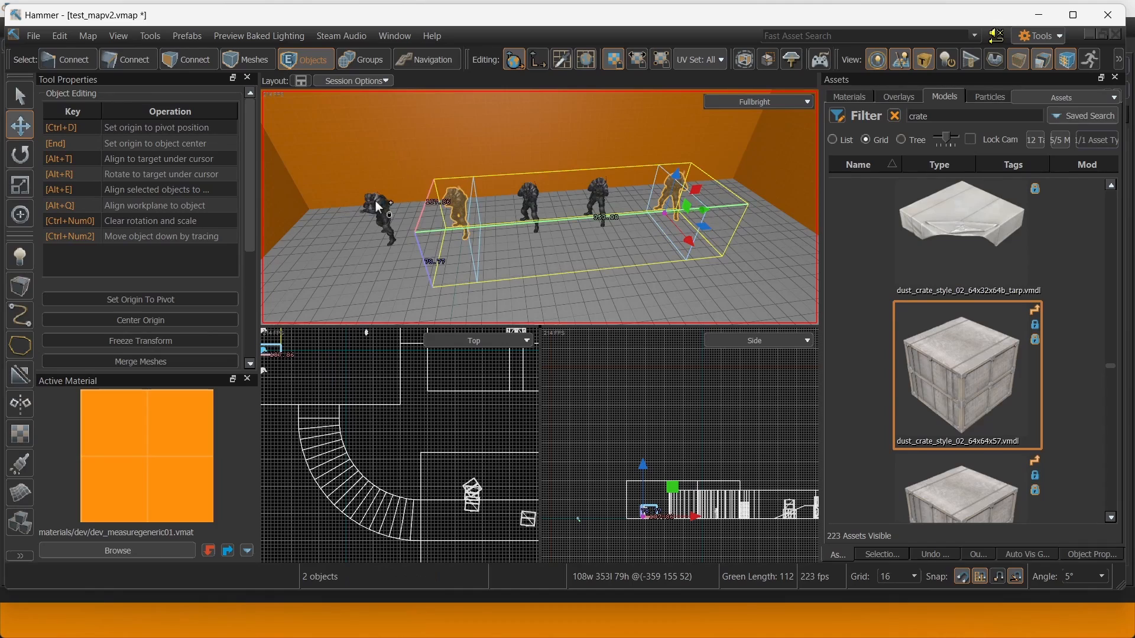
{"action": "left_click", "coordinate": [375, 201], "text": "ctrl"}
{"action": "right_click_drag", "start_coordinate": [540, 207], "coordinate": [540, 207]}
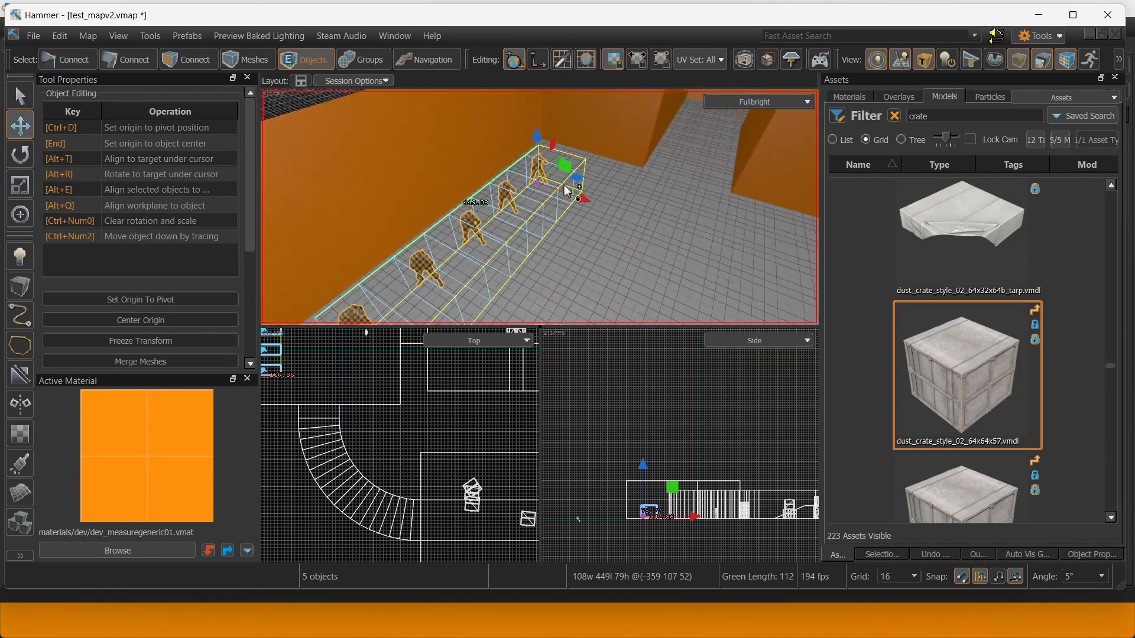
{"action": "left_click_drag", "start_coordinate": [584, 193], "coordinate": [632, 215], "text": "shift"}
{"action": "mouse_move", "coordinate": [584, 159]}
{"action": "right_mouse_down"}
{"action": "mouse_move", "coordinate": [540, 207]}
{"action": "mouse_move", "coordinate": [587, 192]}
{"action": "mouse_move", "coordinate": [539, 207]}
{"action": "mouse_move", "coordinate": [485, 148]}
{"action": "mouse_move", "coordinate": [563, 159]}
{"action": "right_mouse_up"}
{"action": "left_click_drag", "start_coordinate": [517, 172], "coordinate": [525, 172]}
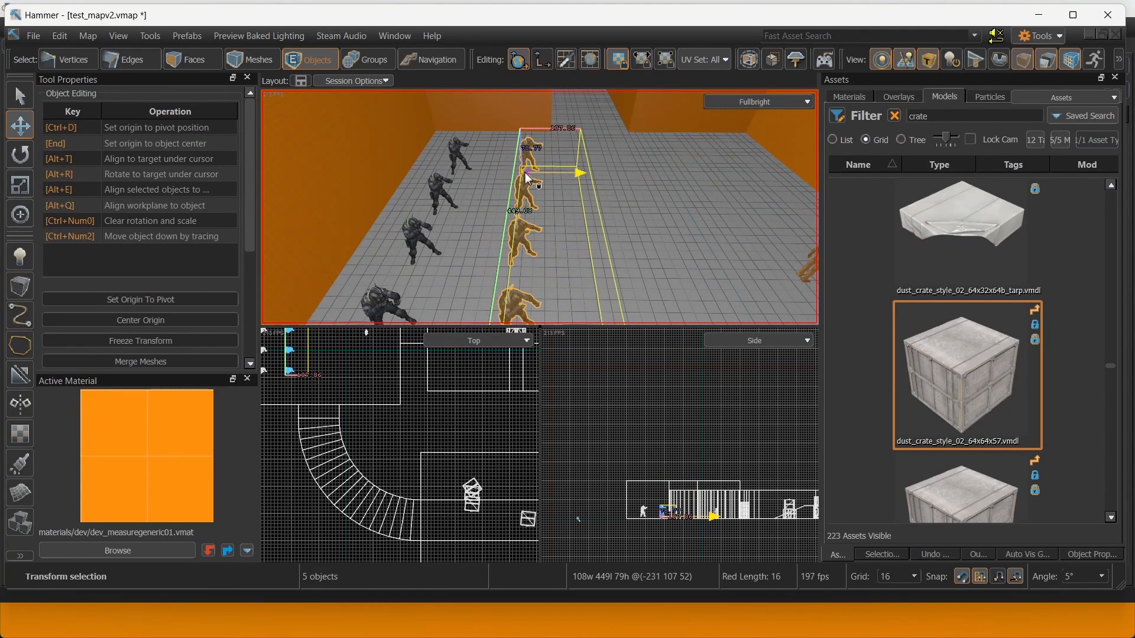
Select five of the counter-terrorist spawns as one group.
{"action": "right_click_drag", "start_coordinate": [528, 178], "coordinate": [536, 193]}
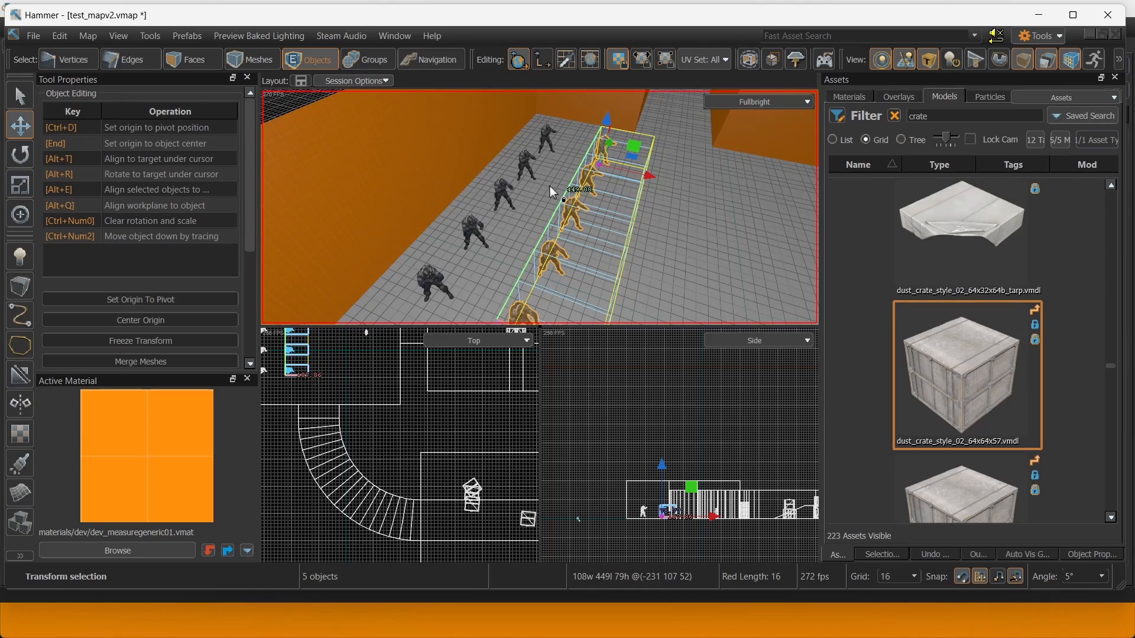
{"action": "right_click_drag", "start_coordinate": [550, 186], "coordinate": [484, 208]}
{"action": "left_click", "coordinate": [477, 201]}
{"action": "right_click_drag", "start_coordinate": [406, 236], "coordinate": [522, 194]}
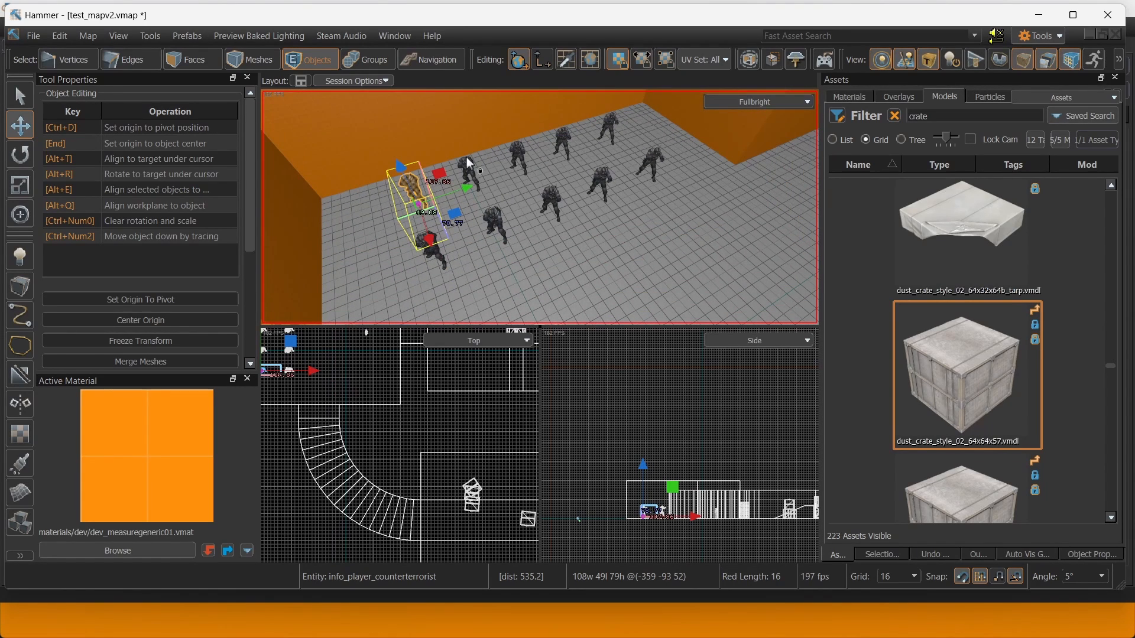
{"action": "left_click", "coordinate": [494, 223]}
{"action": "right_click_drag", "start_coordinate": [540, 189], "coordinate": [530, 176]}
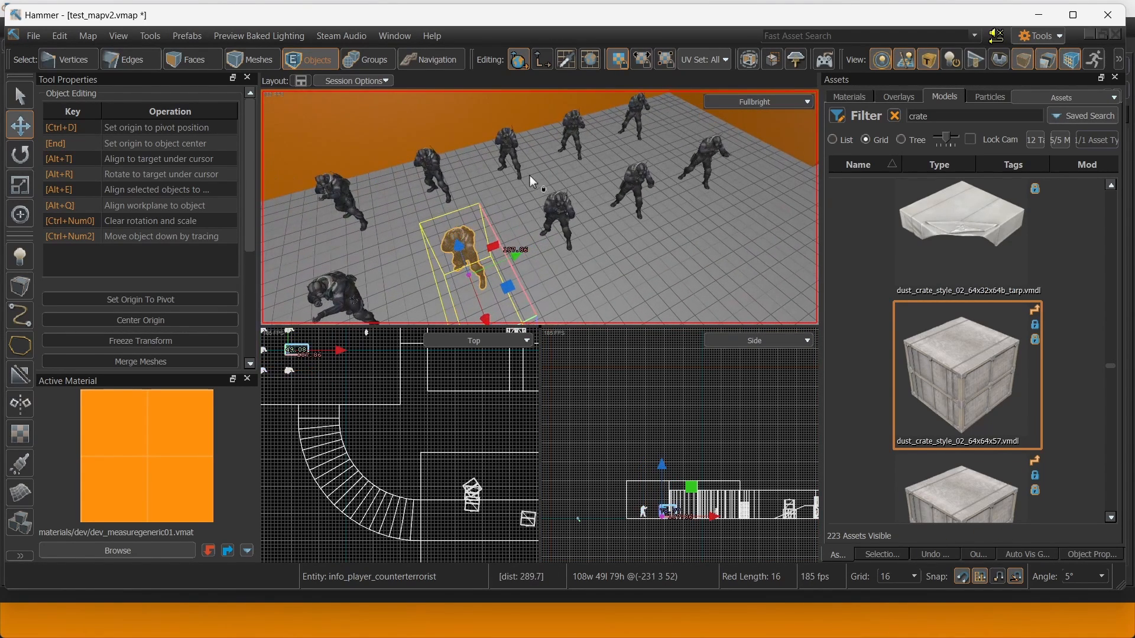
{"action": "left_click", "coordinate": [509, 145], "text": "shift"}
{"action": "left_click", "coordinate": [556, 210], "text": "shift"}
{"action": "left_click", "coordinate": [571, 133], "text": "shift"}
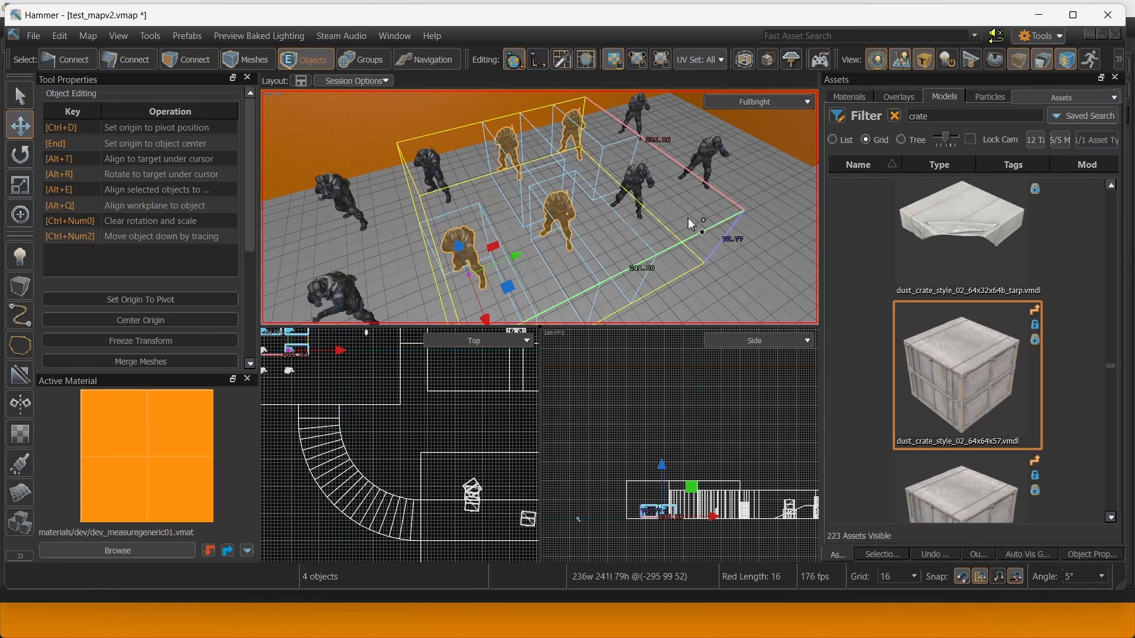
{"action": "left_click", "coordinate": [636, 190], "text": "shift"}
Give the five selected spawns Spawn Priority 1 and hide them.
{"action": "left_click", "coordinate": [1091, 554]}
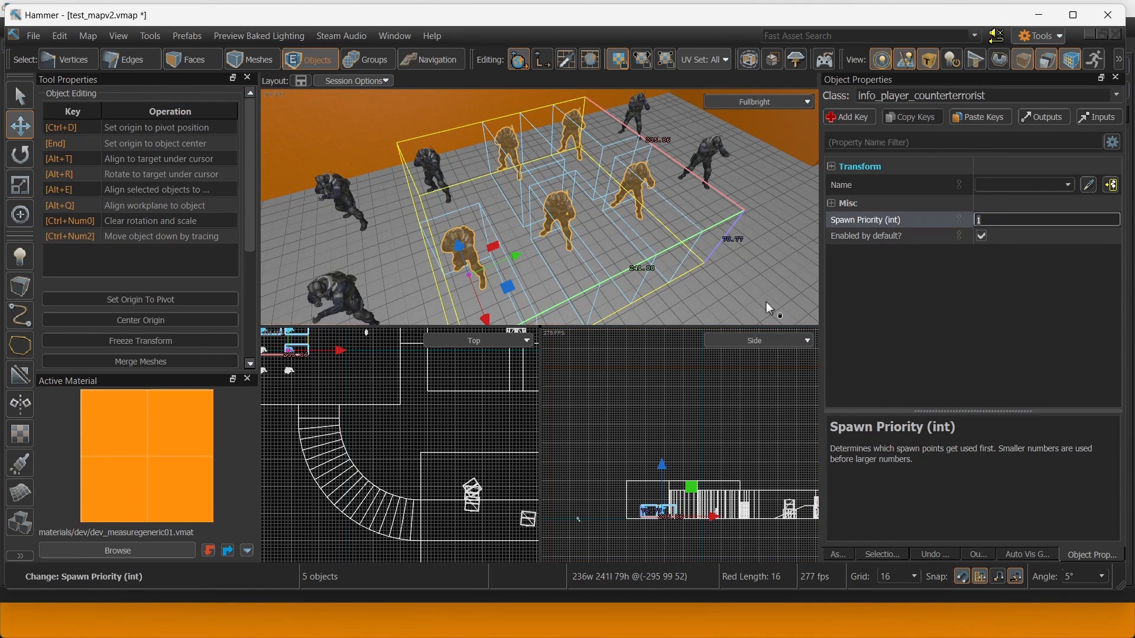
{"action": "scroll", "coordinate": [709, 272], "scroll_direction": "down", "scroll_amount": 3}
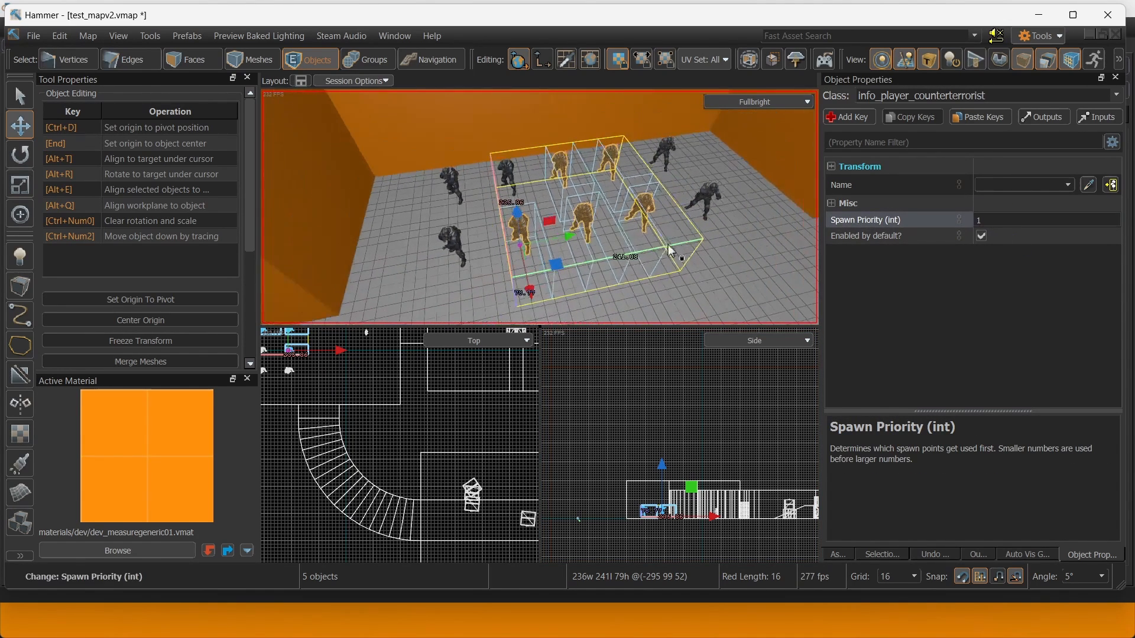
{"action": "left_click", "coordinate": [459, 242]}
{"action": "key", "text": "ctrl+z"}
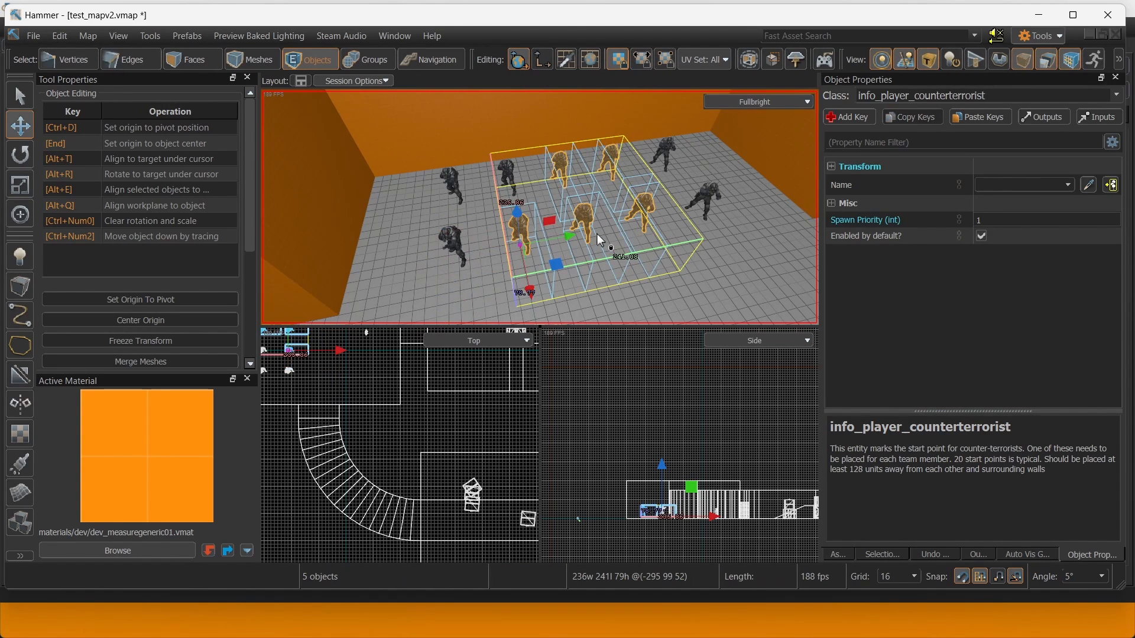
{"action": "key", "text": "Delete"}
Select the remaining five spawns and set their Spawn Priority to 2.
{"action": "left_click", "coordinate": [456, 243]}
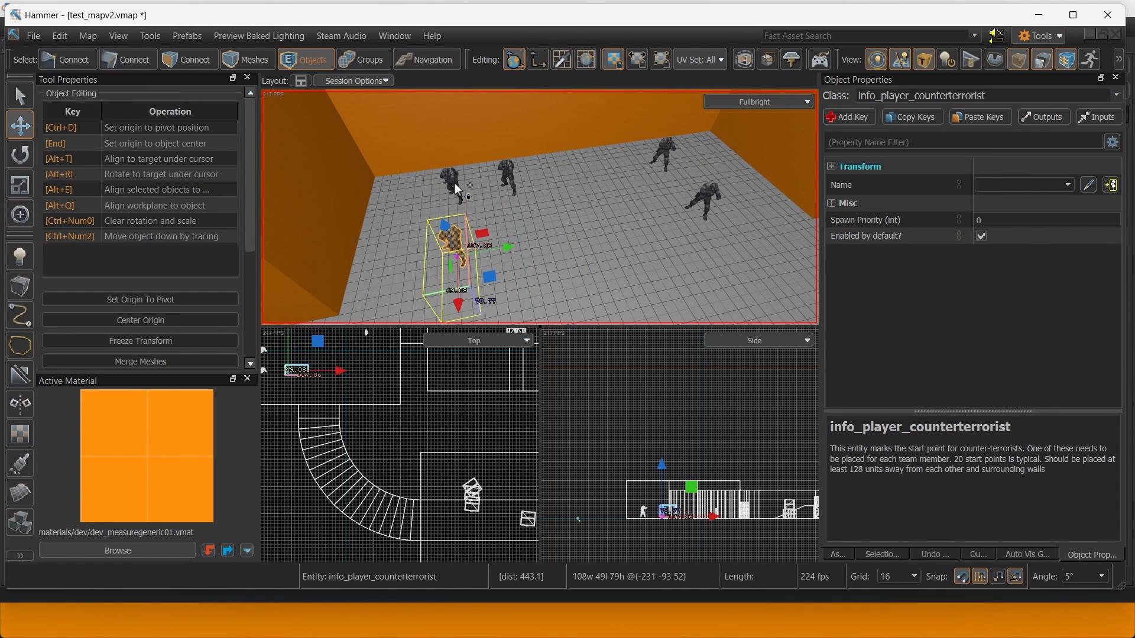
{"action": "left_click", "coordinate": [452, 183], "text": "ctrl"}
{"action": "left_click", "coordinate": [506, 175], "text": "ctrl"}
{"action": "left_click", "coordinate": [668, 151], "text": "ctrl"}
{"action": "left_click", "coordinate": [707, 198], "text": "ctrl"}
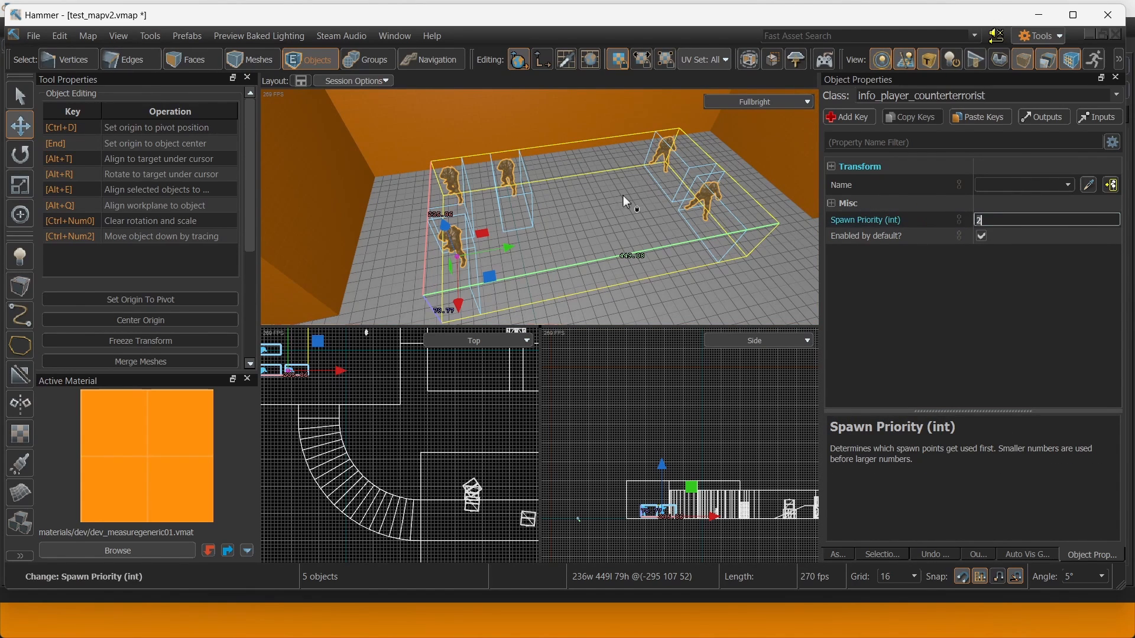
{"action": "left_click", "coordinate": [510, 211]}
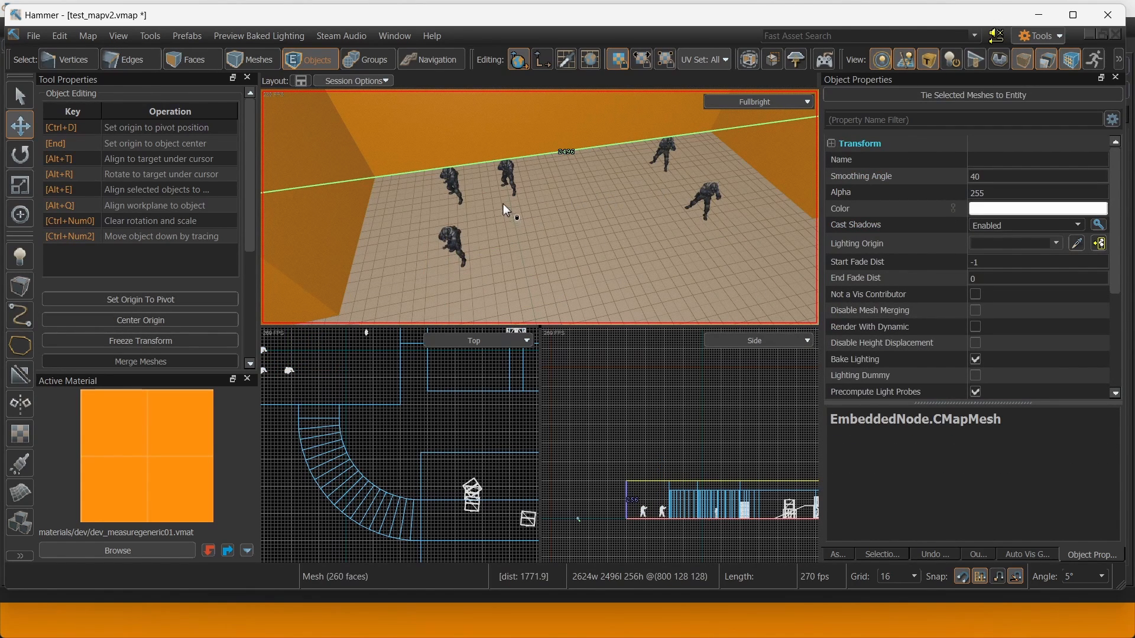
Unhide the priority-1 spawns so all ten show again.
{"action": "key", "text": "ctrl+u"}
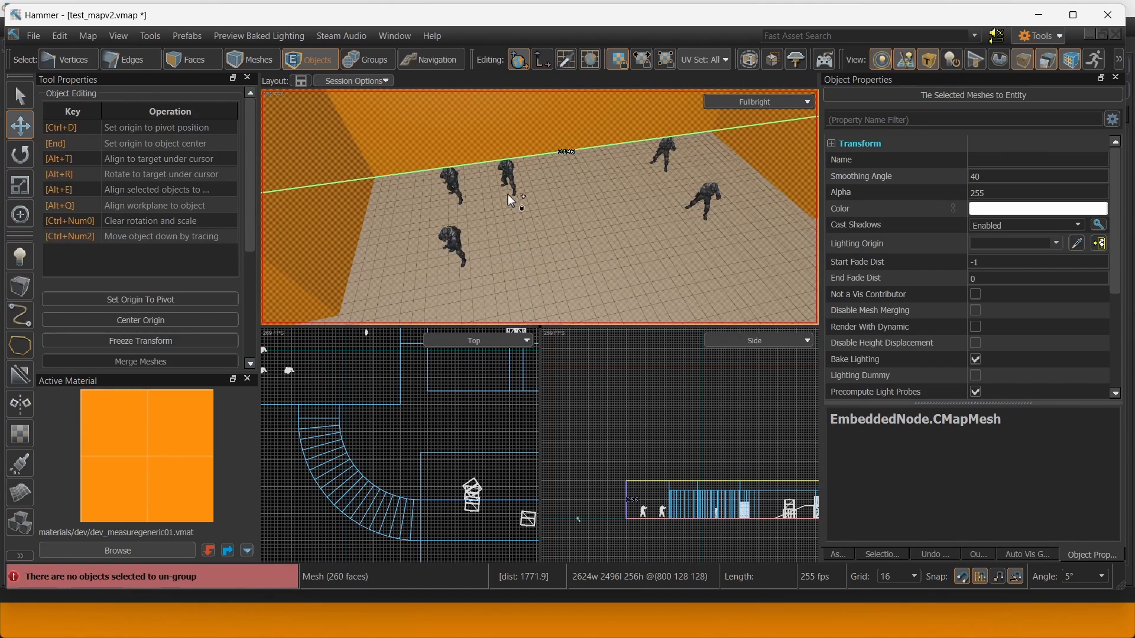
{"action": "key", "text": "u"}
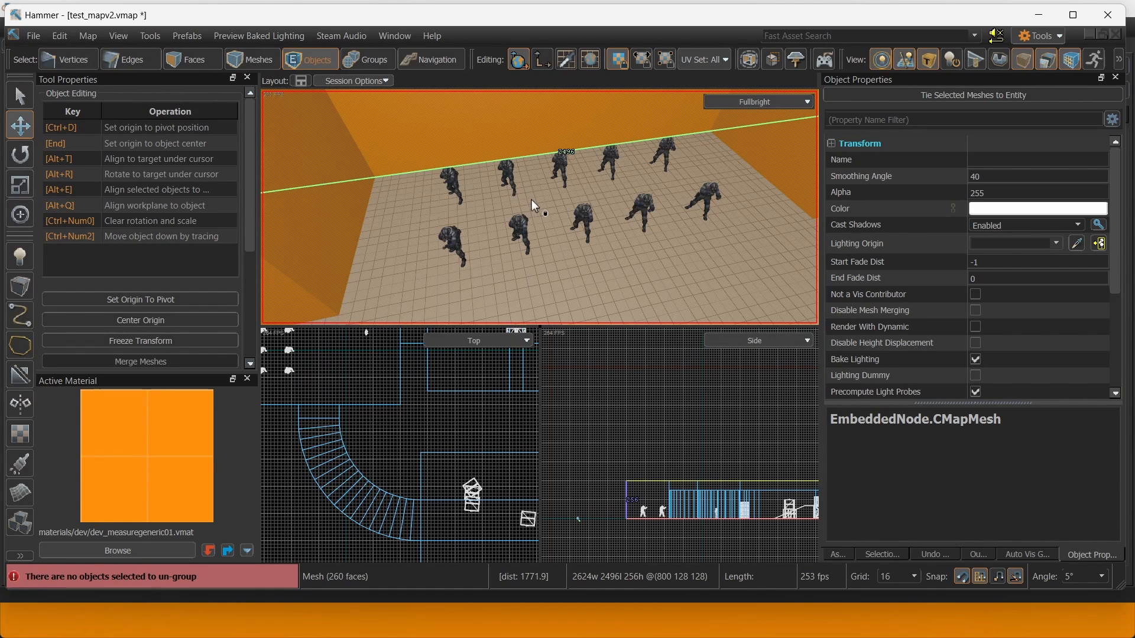
{"action": "scroll", "coordinate": [581, 222], "scroll_direction": "down", "scroll_amount": 5}
{"action": "scroll", "coordinate": [561, 211], "scroll_direction": "up", "scroll_amount": 2}
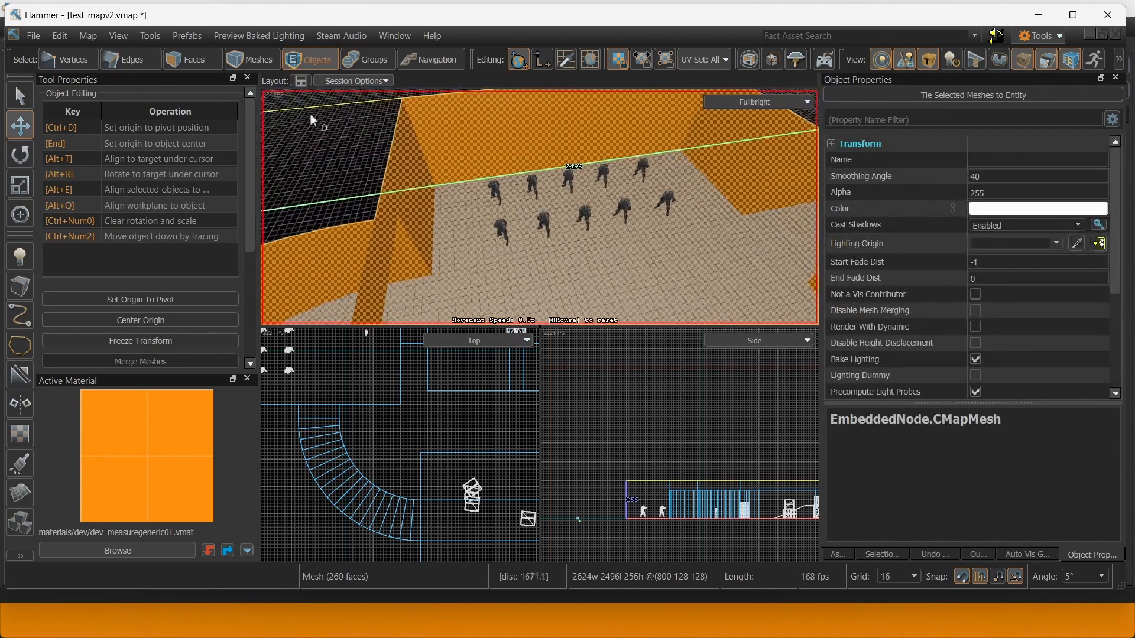
{"action": "scroll", "coordinate": [555, 270], "scroll_direction": "up", "scroll_amount": 3}
Select all ten counter-terrorist spawn points.
{"action": "left_click", "coordinate": [480, 238]}
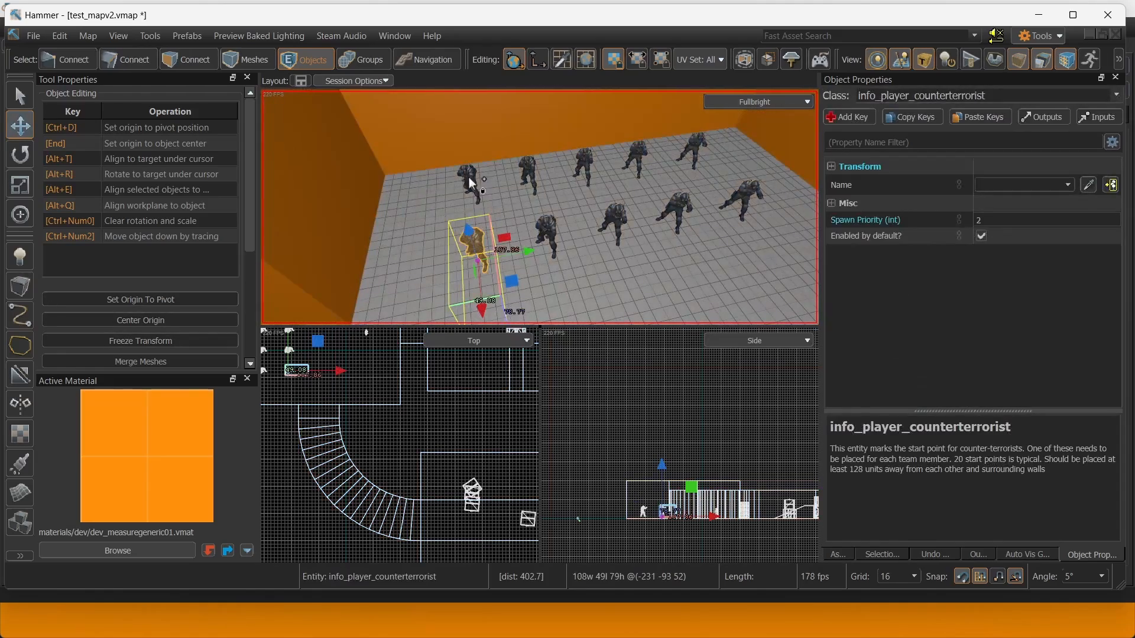
{"action": "left_click", "coordinate": [468, 177], "text": "shift"}
{"action": "left_click", "coordinate": [534, 174], "text": "shift"}
{"action": "left_click", "coordinate": [549, 231], "text": "shift"}
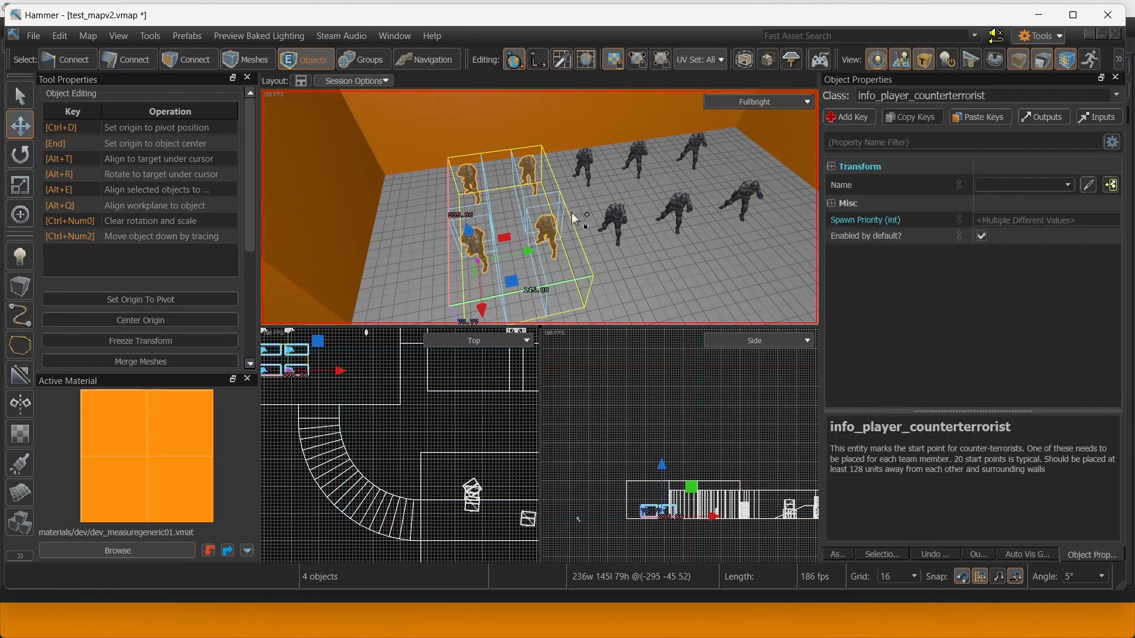
{"action": "left_click", "coordinate": [642, 159], "text": "shift"}
{"action": "left_click", "coordinate": [679, 208], "text": "shift"}
{"action": "left_click", "coordinate": [699, 152], "text": "shift"}
{"action": "left_click", "coordinate": [741, 201], "text": "shift"}
Shift-drag to clone the ten spawns and carry the copies farther right across the map.
{"action": "right_click_drag", "start_coordinate": [741, 201], "coordinate": [798, 212]}
{"action": "key", "text": "s"}
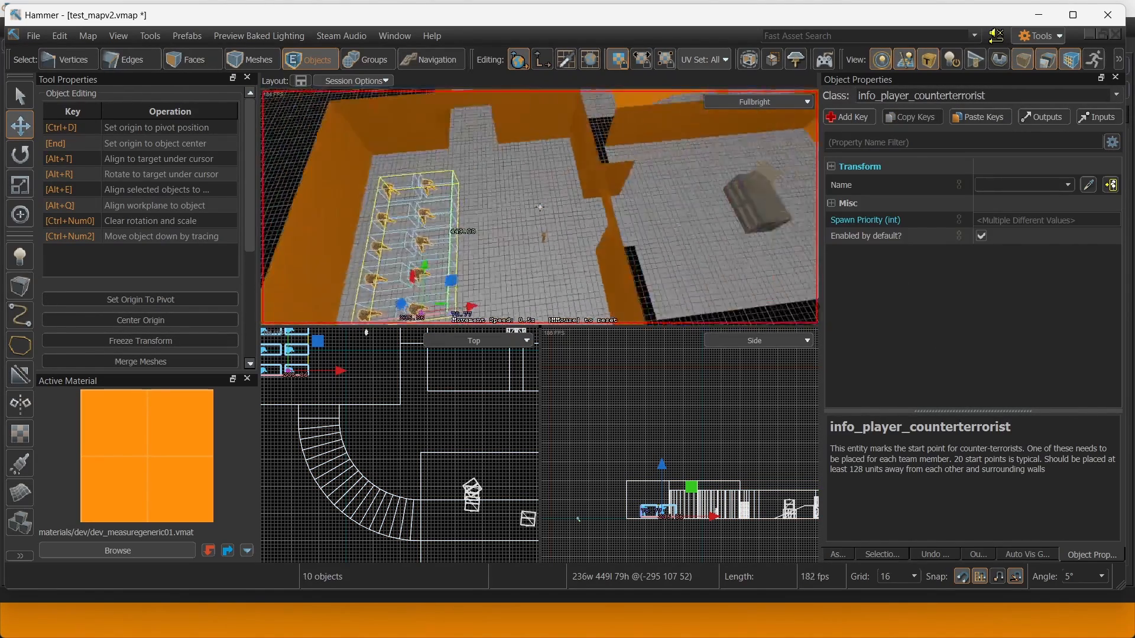
{"action": "key", "text": "s"}
{"action": "right_click_drag", "start_coordinate": [540, 207], "coordinate": [562, 196]}
{"action": "left_click_drag", "start_coordinate": [407, 282], "coordinate": [723, 235], "text": "shift"}
{"action": "key", "text": "w"}
{"action": "mouse_move", "coordinate": [579, 196]}
{"action": "right_mouse_down"}
{"action": "mouse_move", "coordinate": [539, 207]}
{"action": "mouse_move", "coordinate": [550, 207]}
{"action": "right_mouse_up"}
{"action": "middle_click", "coordinate": [783, 172]}
{"action": "right_click_drag", "start_coordinate": [783, 172], "coordinate": [828, 177]}
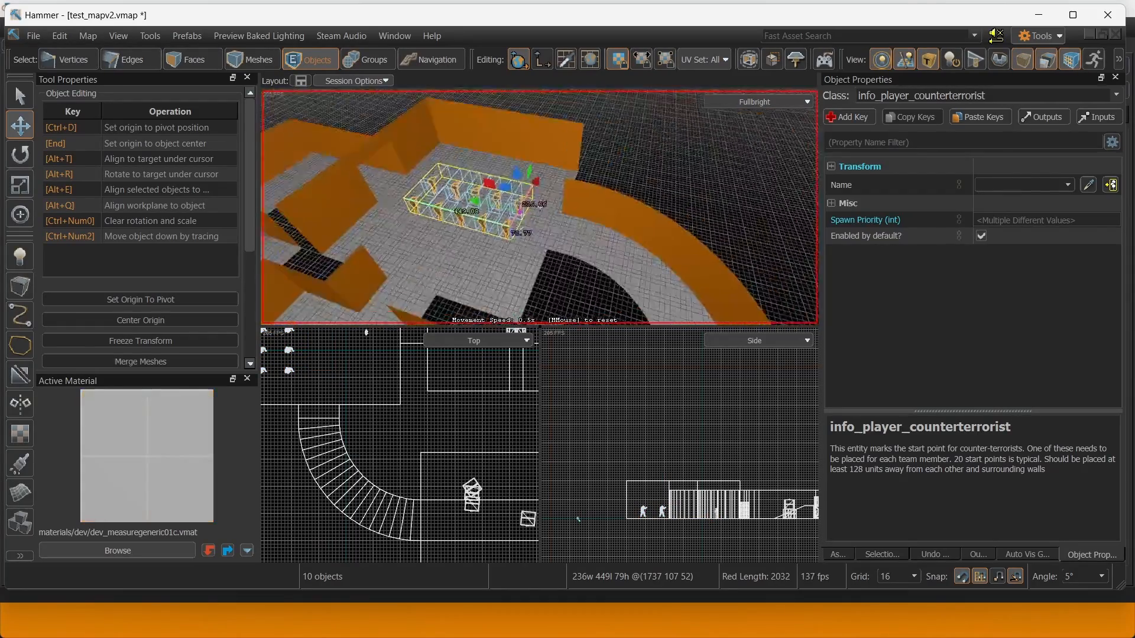
{"action": "right_click_drag", "start_coordinate": [539, 207], "coordinate": [570, 204]}
Rotate the spawn copies 165° so they face the other way.
{"action": "key", "text": "w"}
{"action": "key", "text": "e"}
{"action": "key", "text": "r"}
{"action": "right_click_drag", "start_coordinate": [430, 235], "coordinate": [402, 272]}
{"action": "left_click_drag", "start_coordinate": [514, 196], "coordinate": [531, 123]}
{"action": "right_click_drag", "start_coordinate": [542, 165], "coordinate": [594, 172]}
Move the rotated copies 400 units sideways, then 112 units further into place.
{"action": "key", "text": "t"}
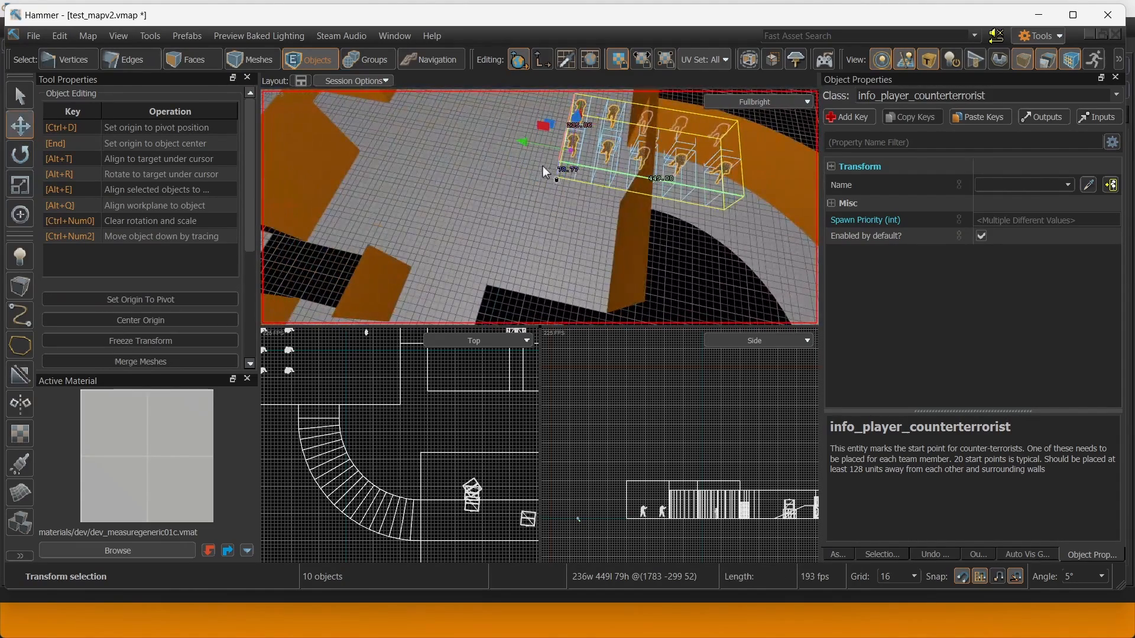
{"action": "left_click_drag", "start_coordinate": [524, 142], "coordinate": [440, 118]}
{"action": "right_click_drag", "start_coordinate": [637, 198], "coordinate": [532, 186]}
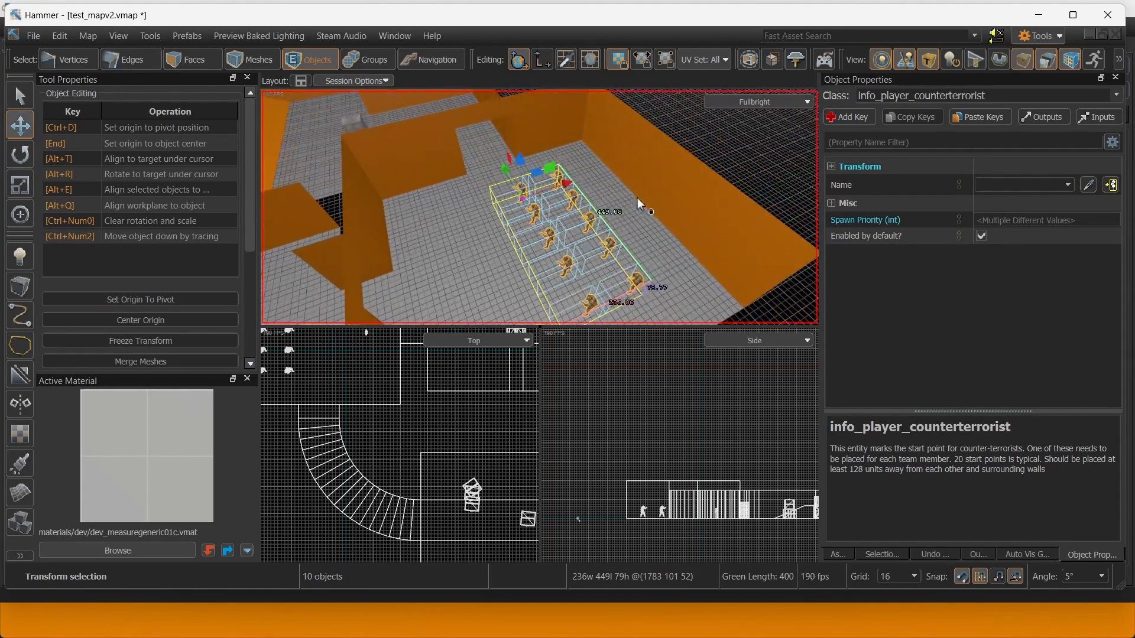
{"action": "left_click_drag", "start_coordinate": [568, 190], "coordinate": [602, 179]}
{"action": "scroll", "coordinate": [654, 178], "scroll_direction": "up", "scroll_amount": 4}
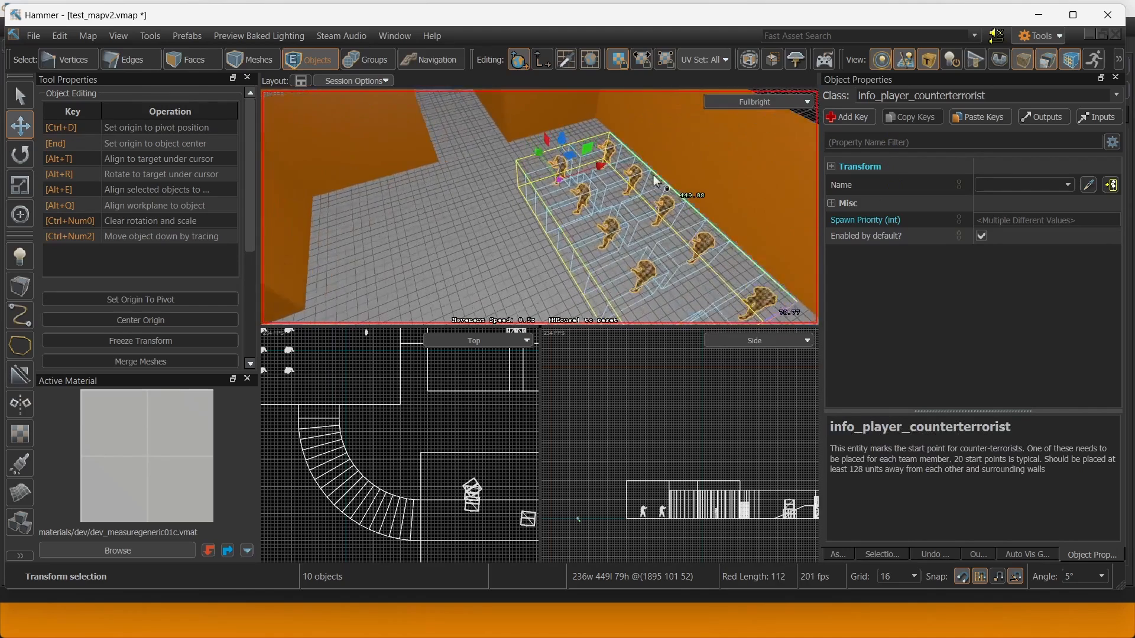
Change the copies' entity class to info_player_terrorist and clear the selection.
{"action": "left_click", "coordinate": [946, 95]}
{"action": "left_click", "coordinate": [948, 95]}
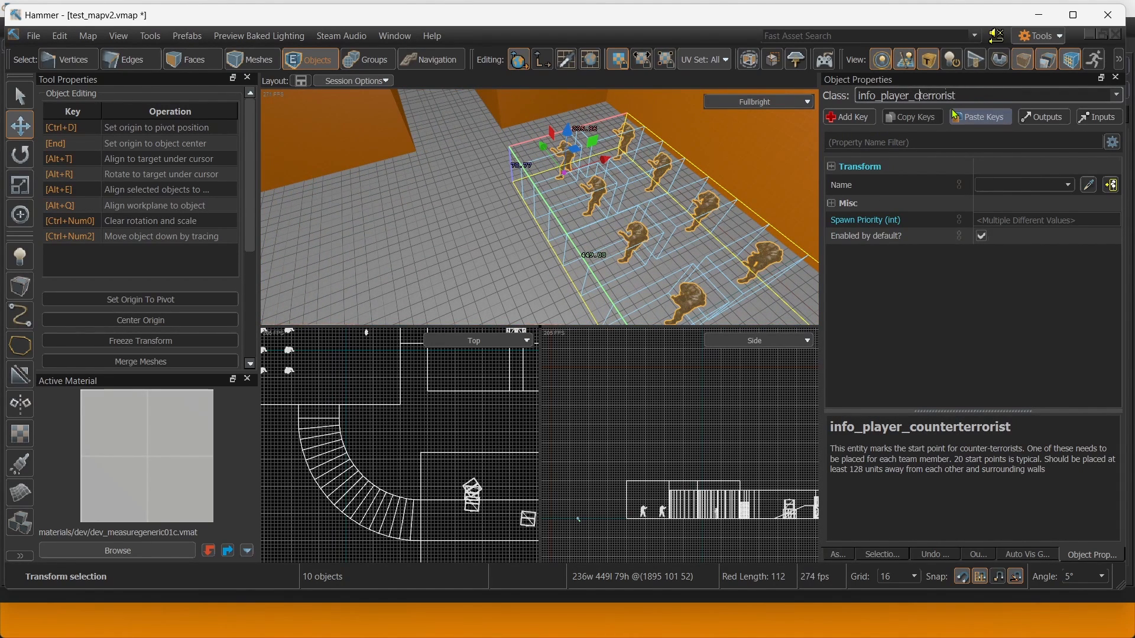
{"action": "key", "text": "BackSpace"}
{"action": "key", "text": "Return"}
{"action": "right_click_drag", "start_coordinate": [540, 207], "coordinate": [654, 196]}
{"action": "left_click", "coordinate": [572, 208]}
{"action": "key", "text": "Escape"}
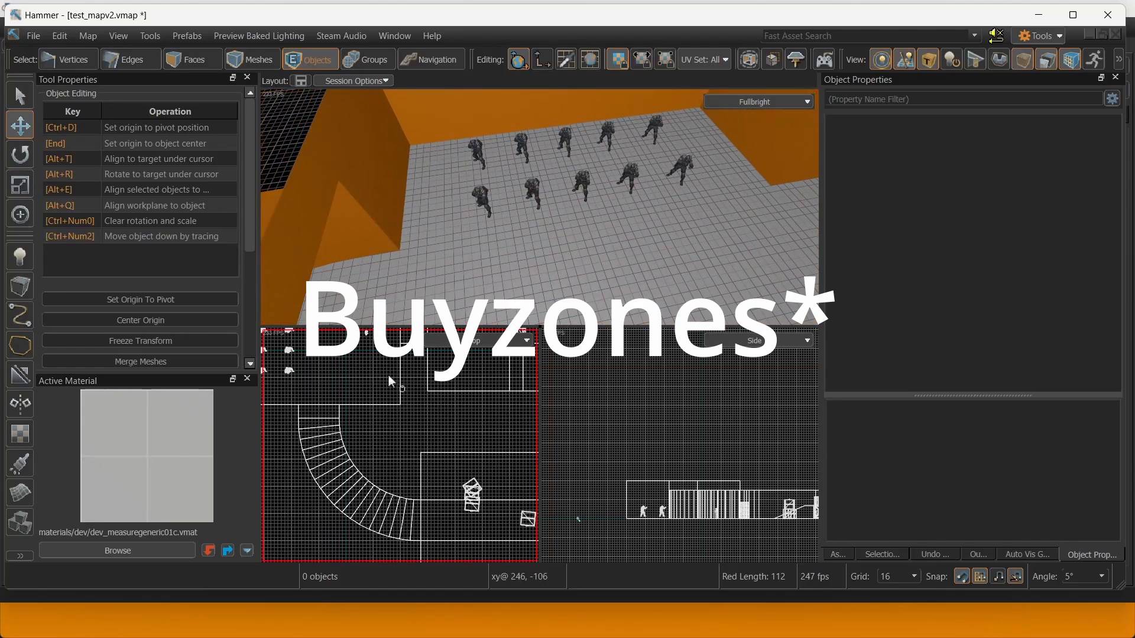
Filter the material browser for 'trigger' and make materials/tools/toolstrigger.vmat active.
{"action": "left_click", "coordinate": [114, 552]}
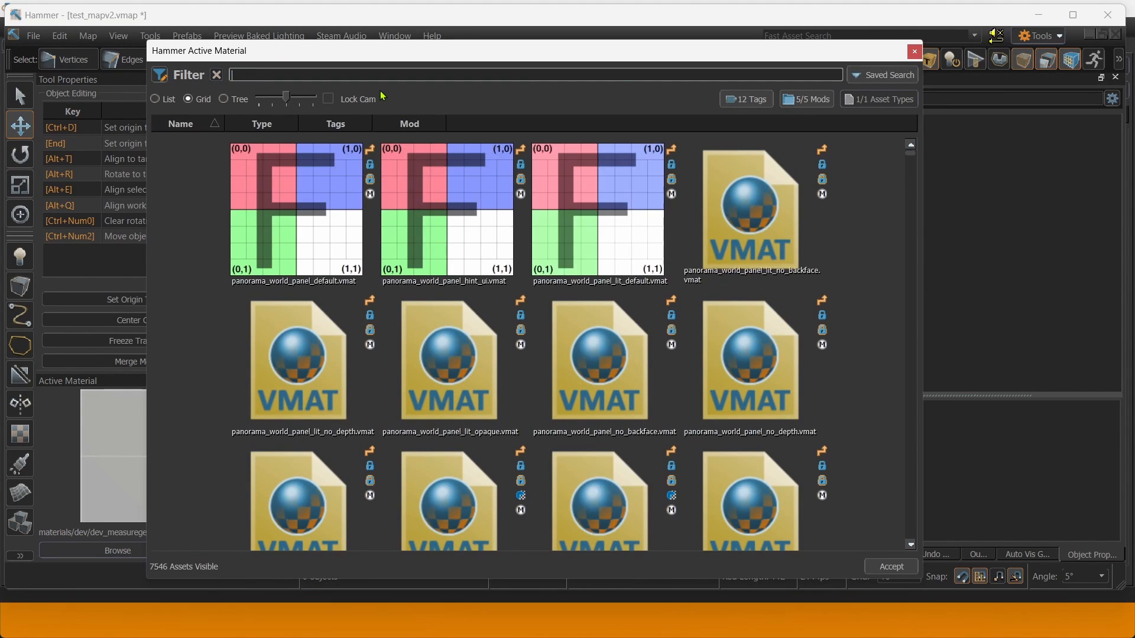
{"action": "type", "text": "trigger"}
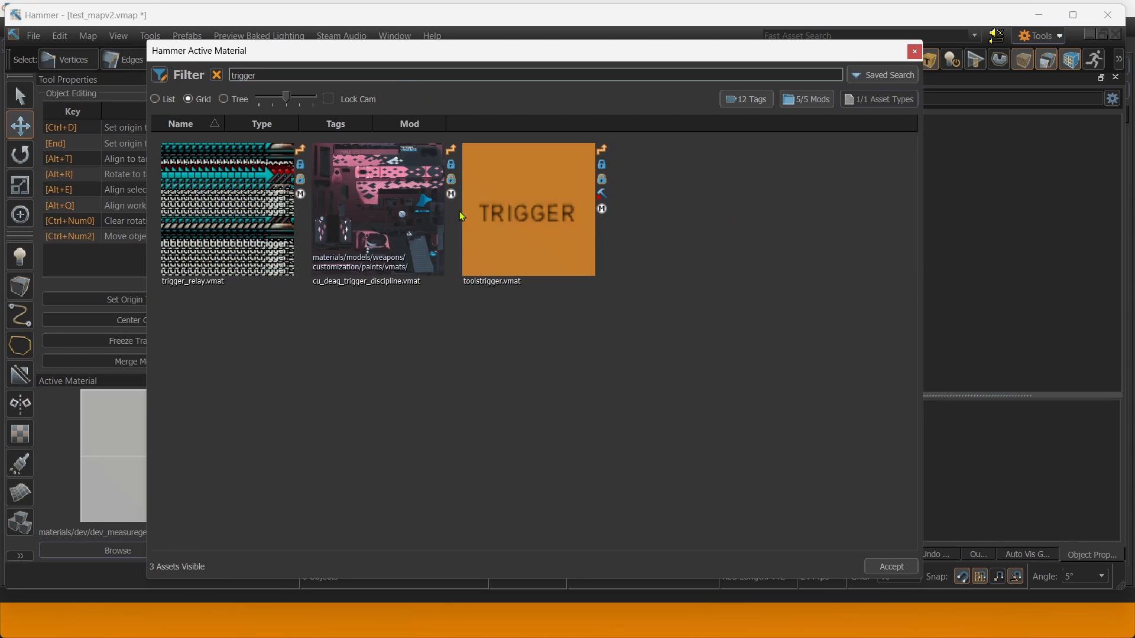
{"action": "left_click", "coordinate": [464, 216]}
{"action": "left_click", "coordinate": [914, 53]}
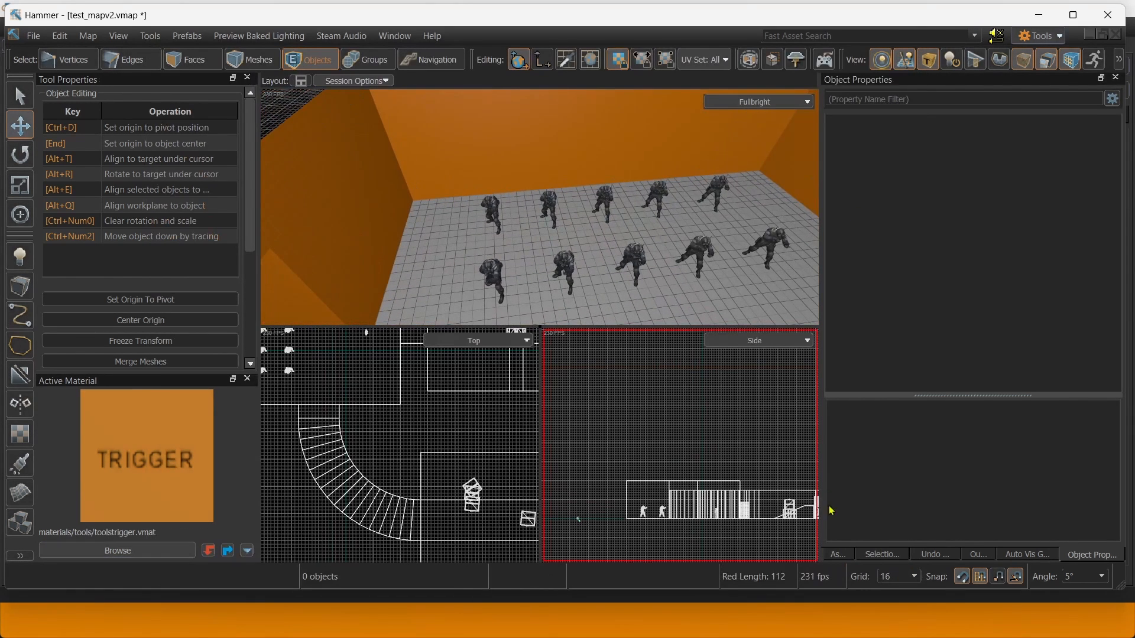
Outline a block over the spawn area with the Block tool, about 384 wide and 96 tall.
{"action": "left_click", "coordinate": [23, 284]}
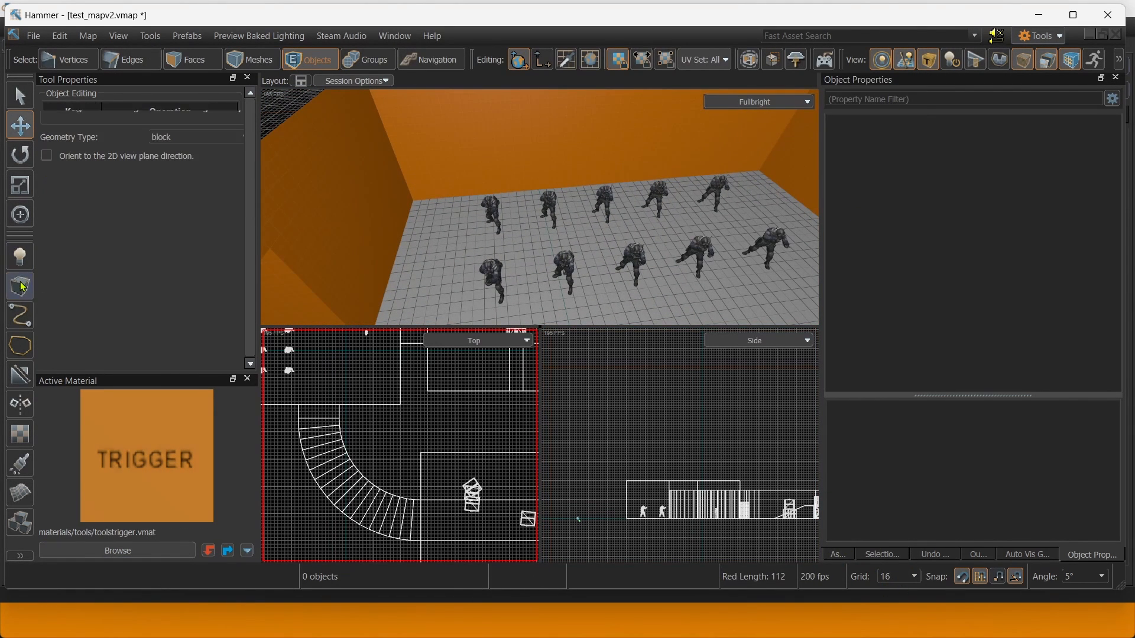
{"action": "key", "text": "s"}
{"action": "right_click_drag", "start_coordinate": [442, 176], "coordinate": [442, 177]}
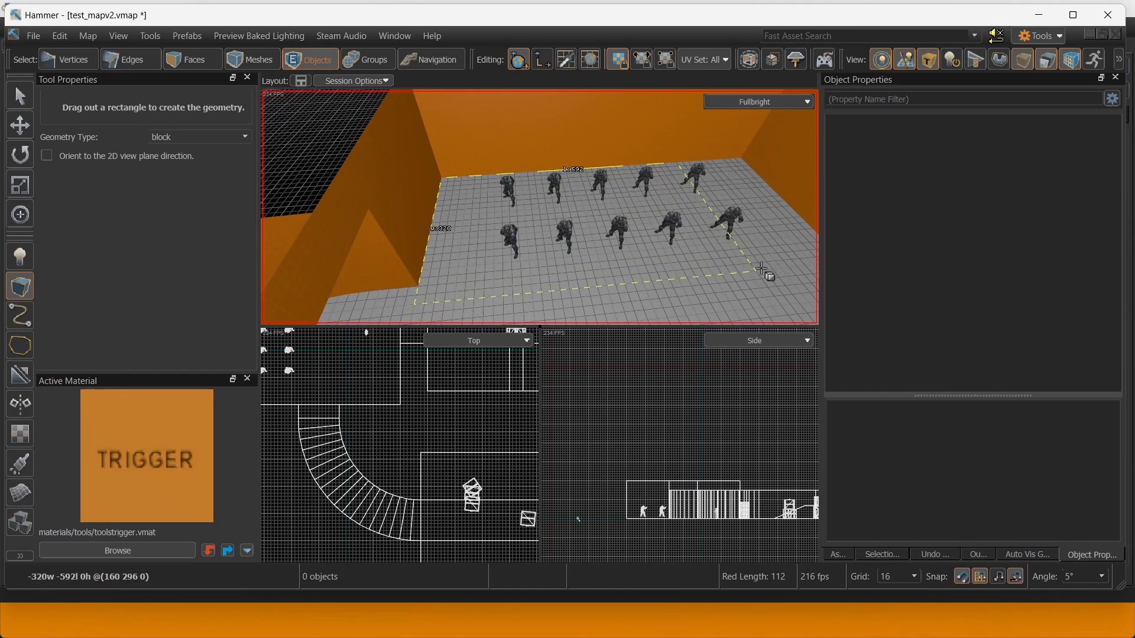
{"action": "left_click_drag", "start_coordinate": [847, 262], "coordinate": [847, 264]}
{"action": "key", "text": "s"}
{"action": "right_click_drag", "start_coordinate": [402, 193], "coordinate": [405, 191]}
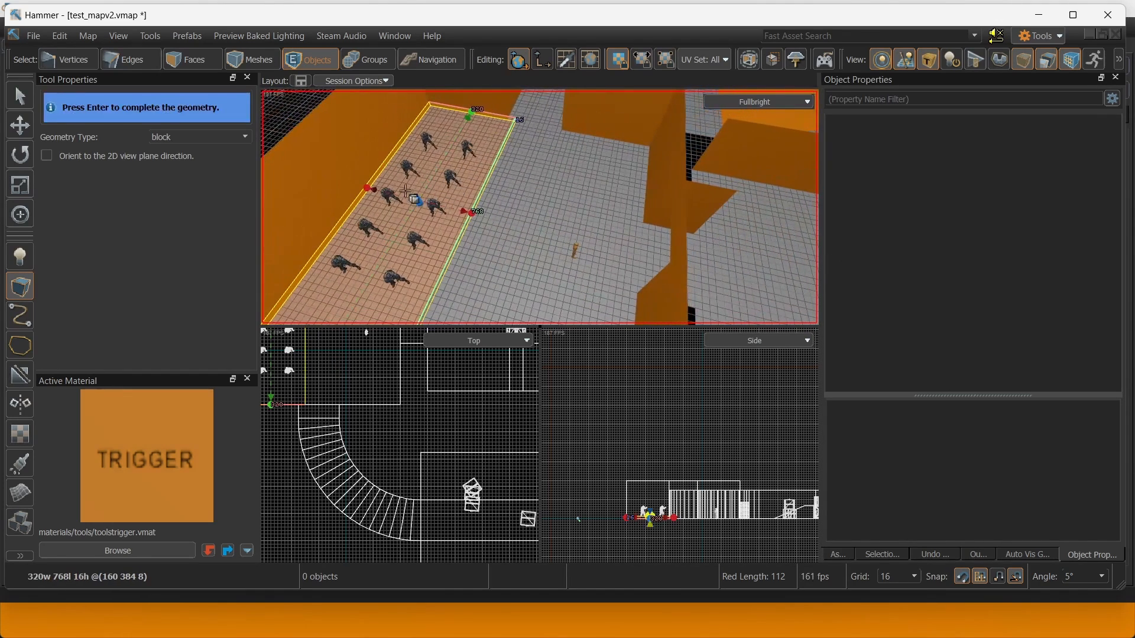
{"action": "left_click_drag", "start_coordinate": [469, 211], "coordinate": [491, 217]}
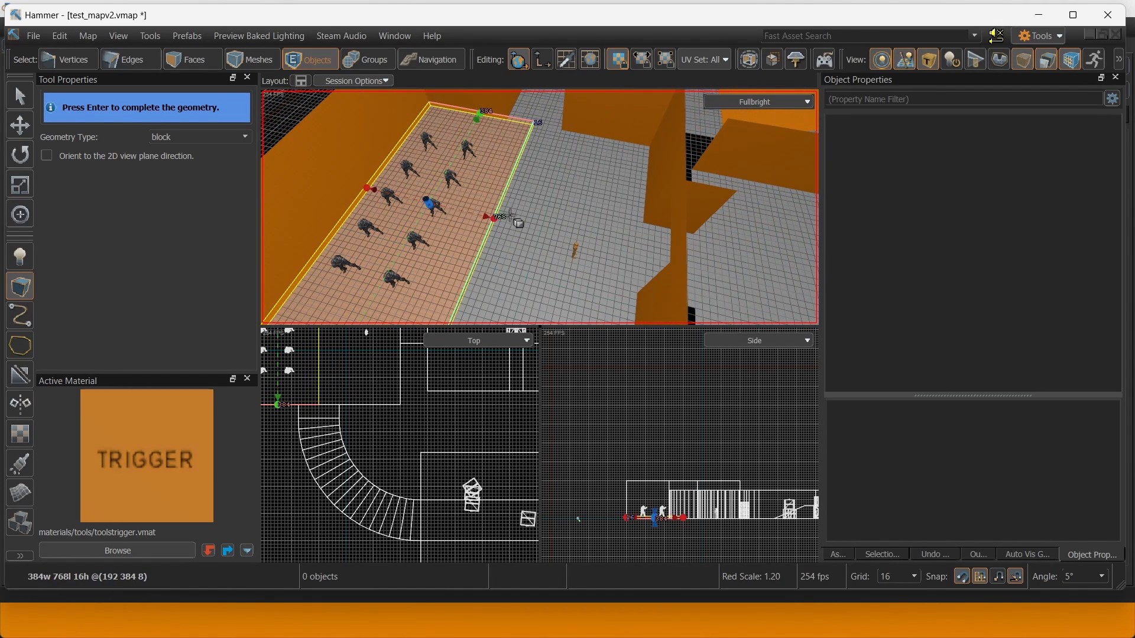
{"action": "right_click_drag", "start_coordinate": [510, 217], "coordinate": [540, 207]}
{"action": "key", "text": "w"}
{"action": "key", "text": "w"}
{"action": "left_click_drag", "start_coordinate": [599, 210], "coordinate": [599, 144]}
{"action": "right_click_drag", "start_coordinate": [599, 144], "coordinate": [539, 207]}
{"action": "key", "text": "s"}
{"action": "left_click_drag", "start_coordinate": [513, 190], "coordinate": [513, 168]}
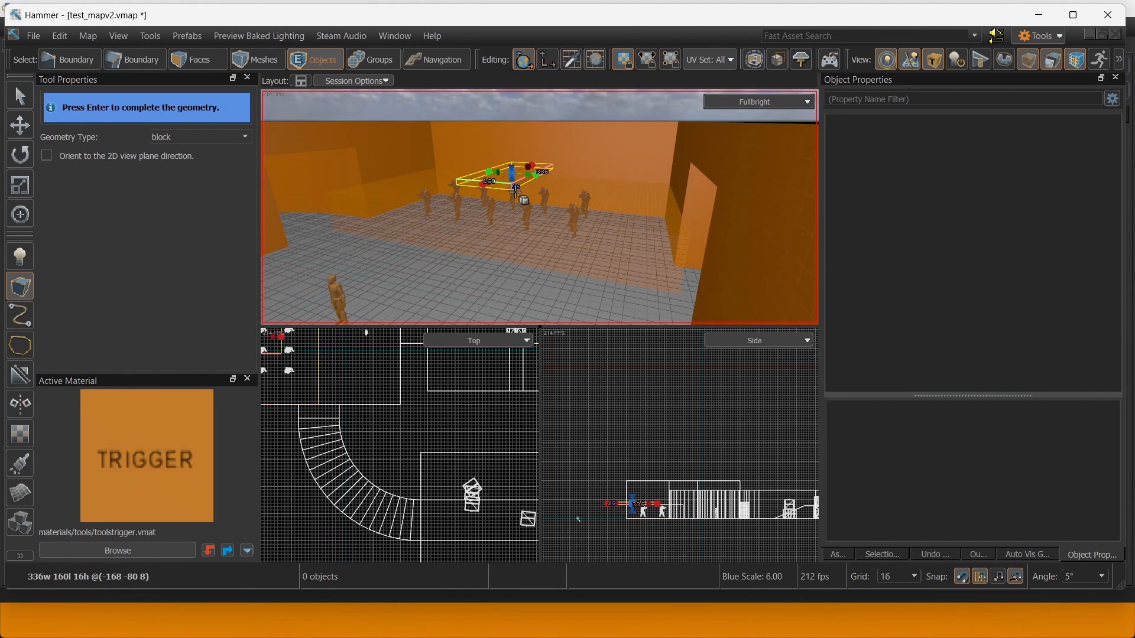
Undo the stray block outline and discard the pending block to start over.
{"action": "key", "text": "ctrl+z"}
{"action": "key", "text": "d"}
{"action": "right_click_drag", "start_coordinate": [509, 168], "coordinate": [540, 207]}
{"action": "key", "text": "w"}
{"action": "key", "text": "a"}
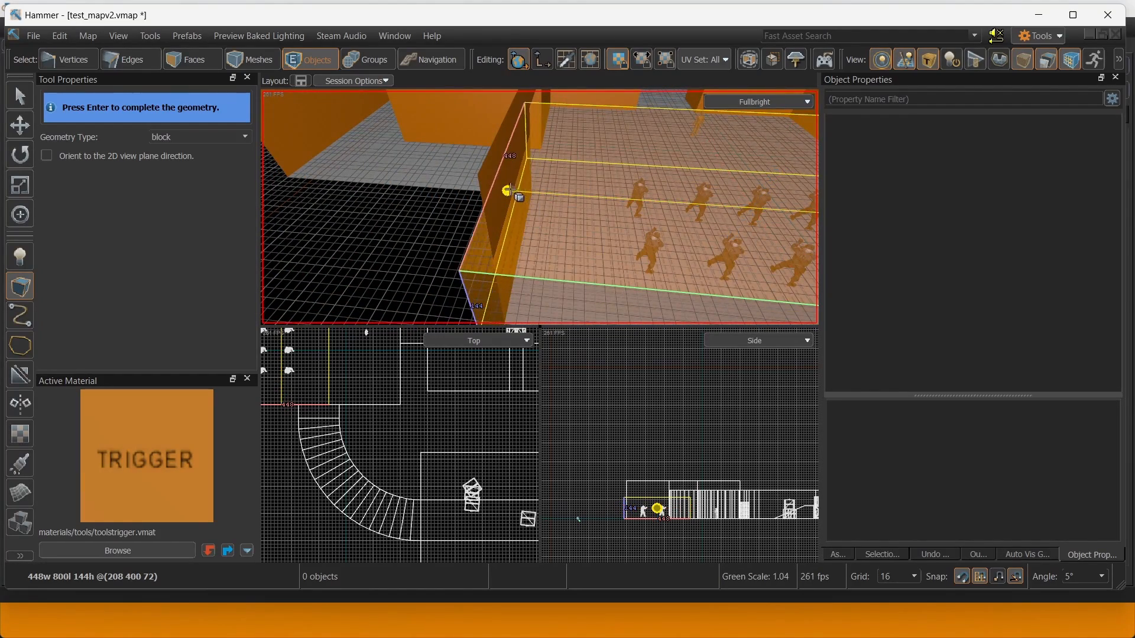
{"action": "key", "text": "Return"}
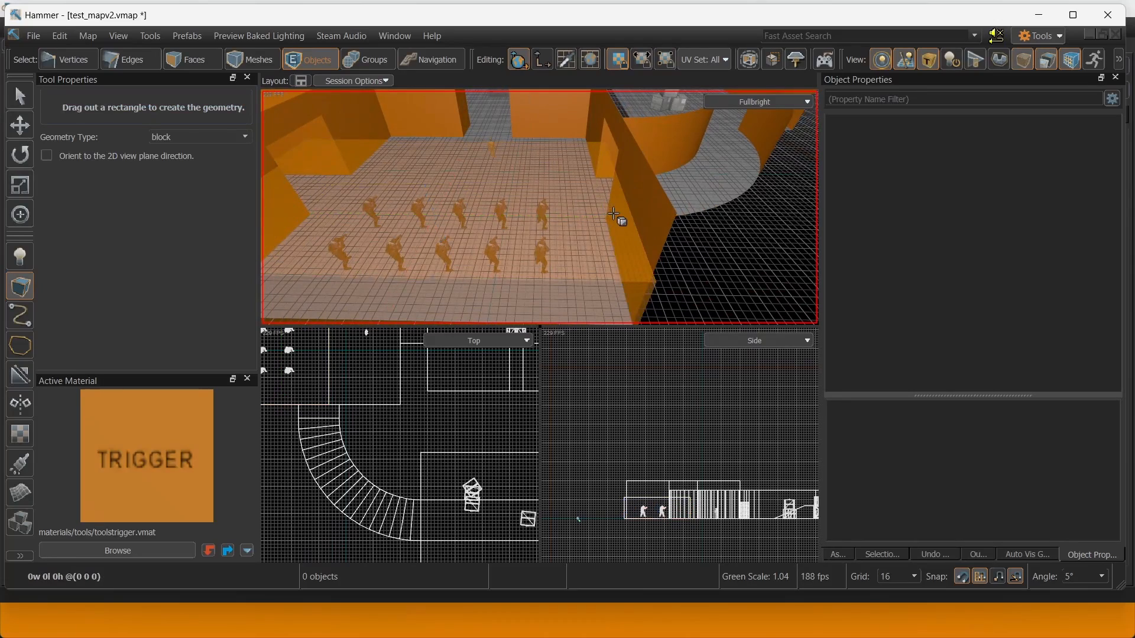
Pull the block's edge in one grid step and raise its height to 144 units.
{"action": "left_click_drag", "start_coordinate": [633, 220], "coordinate": [626, 219]}
{"action": "right_click_drag", "start_coordinate": [627, 218], "coordinate": [540, 206]}
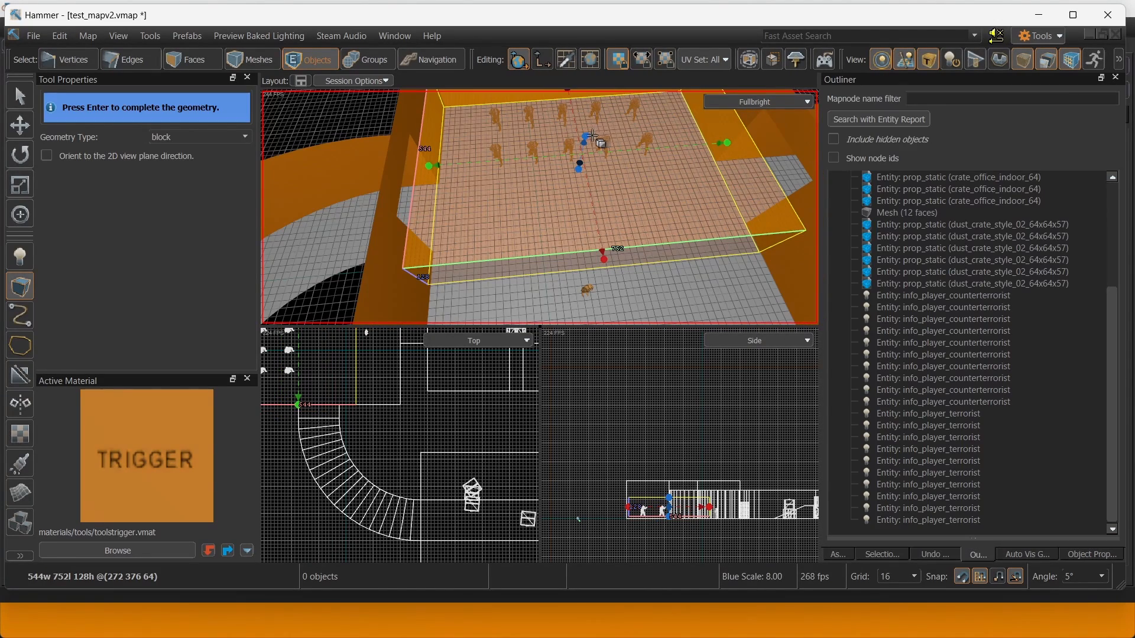
{"action": "right_click_drag", "start_coordinate": [592, 135], "coordinate": [540, 207]}
{"action": "key", "text": "w"}
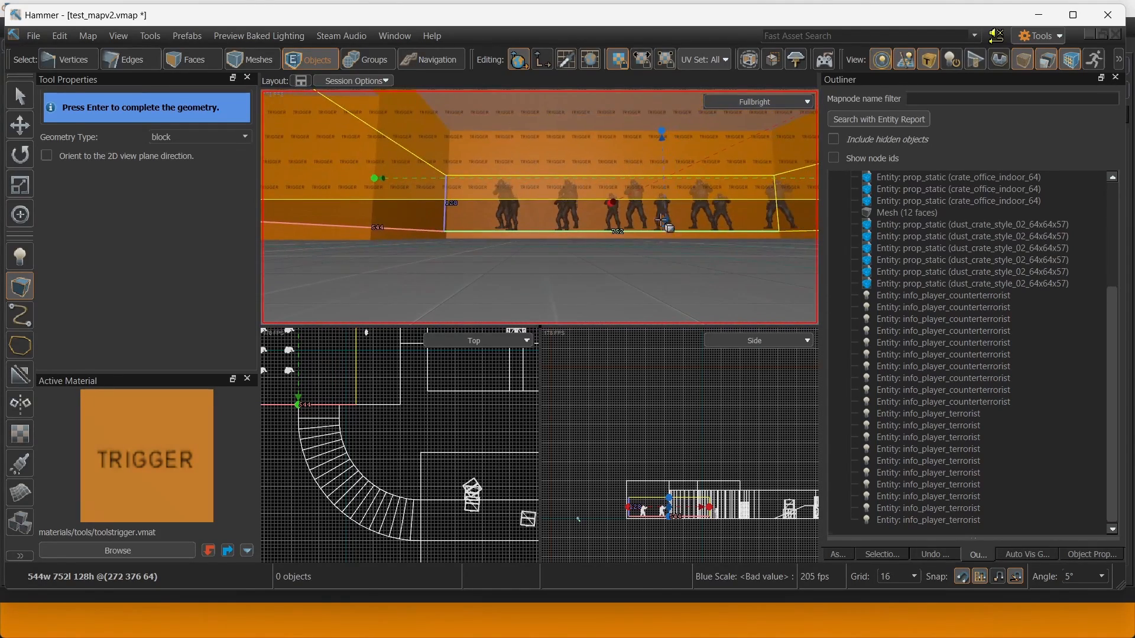
{"action": "mouse_move", "coordinate": [666, 228]}
{"action": "left_mouse_down"}
{"action": "mouse_move", "coordinate": [668, 253]}
{"action": "mouse_move", "coordinate": [668, 242]}
{"action": "left_mouse_up"}
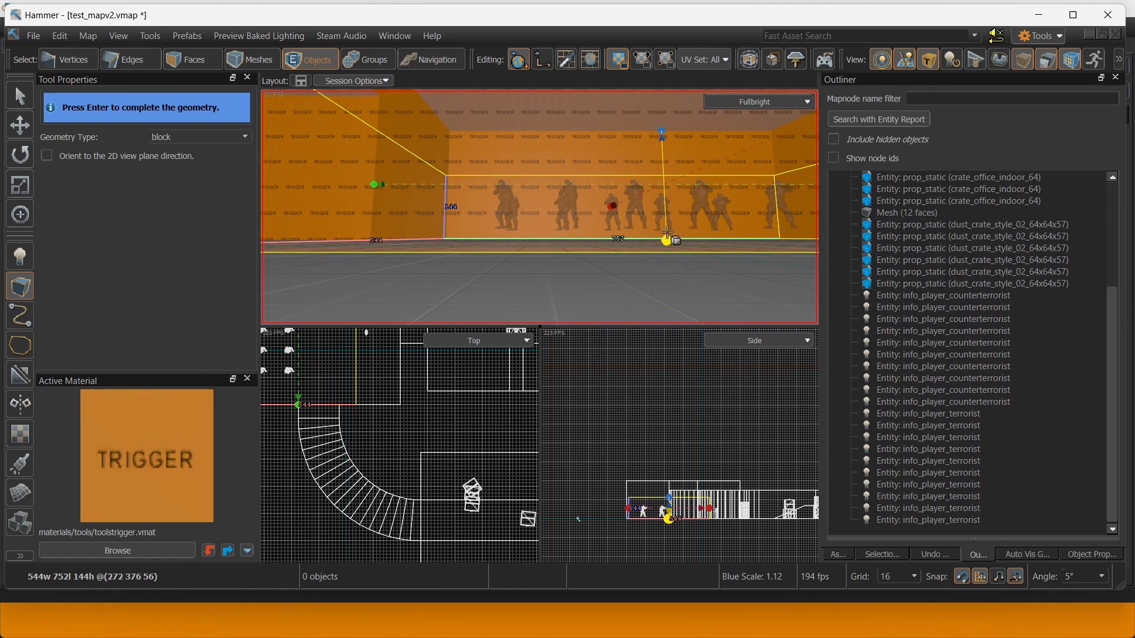
{"action": "right_click_drag", "start_coordinate": [669, 238], "coordinate": [540, 207]}
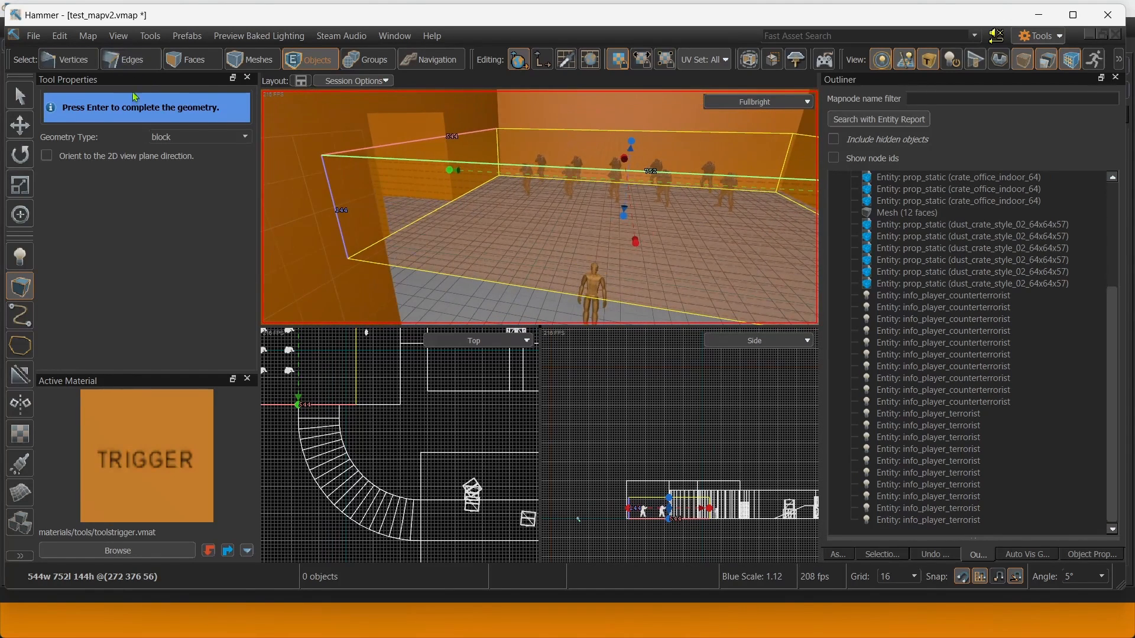
Commit the 544×752×144 trigger block and show its object properties.
{"action": "left_click", "coordinate": [20, 130]}
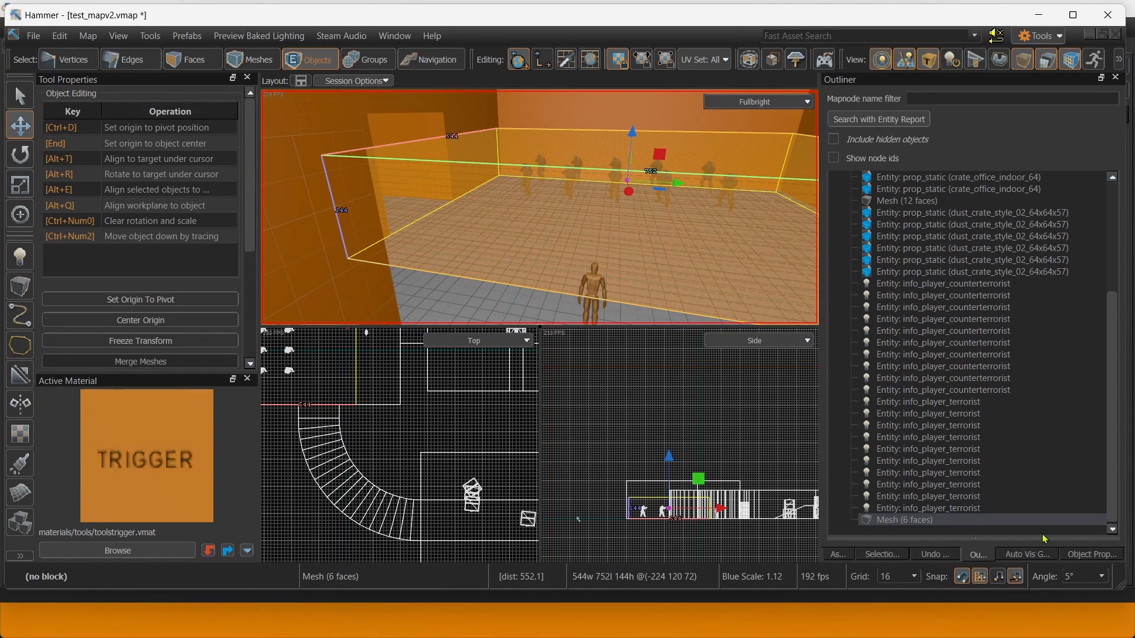
{"action": "left_click", "coordinate": [1092, 555]}
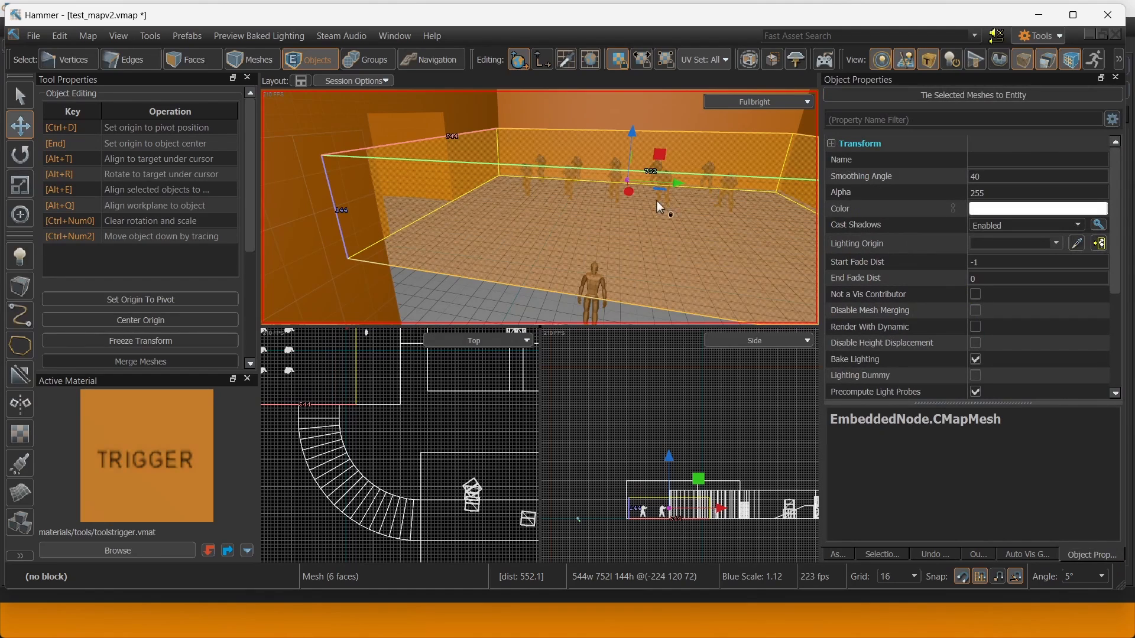
{"action": "right_click_drag", "start_coordinate": [658, 201], "coordinate": [644, 176]}
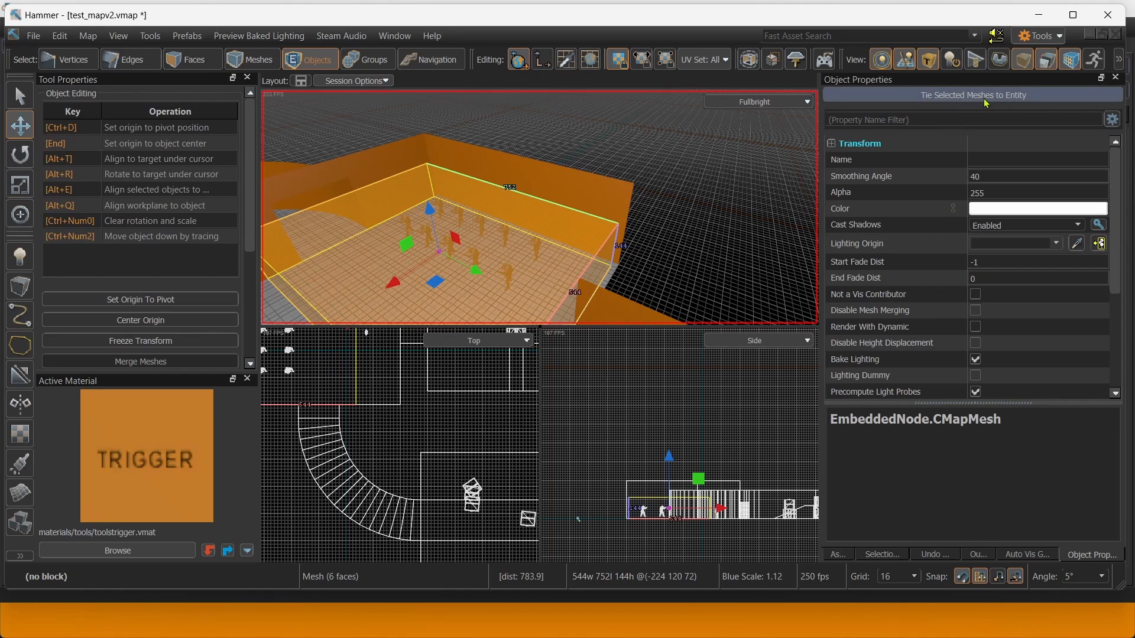
Tie the block mesh to an entity and narrow the trigger to 416 units wide.
{"action": "left_click", "coordinate": [965, 104]}
{"action": "right_click_drag", "start_coordinate": [540, 207], "coordinate": [539, 207]}
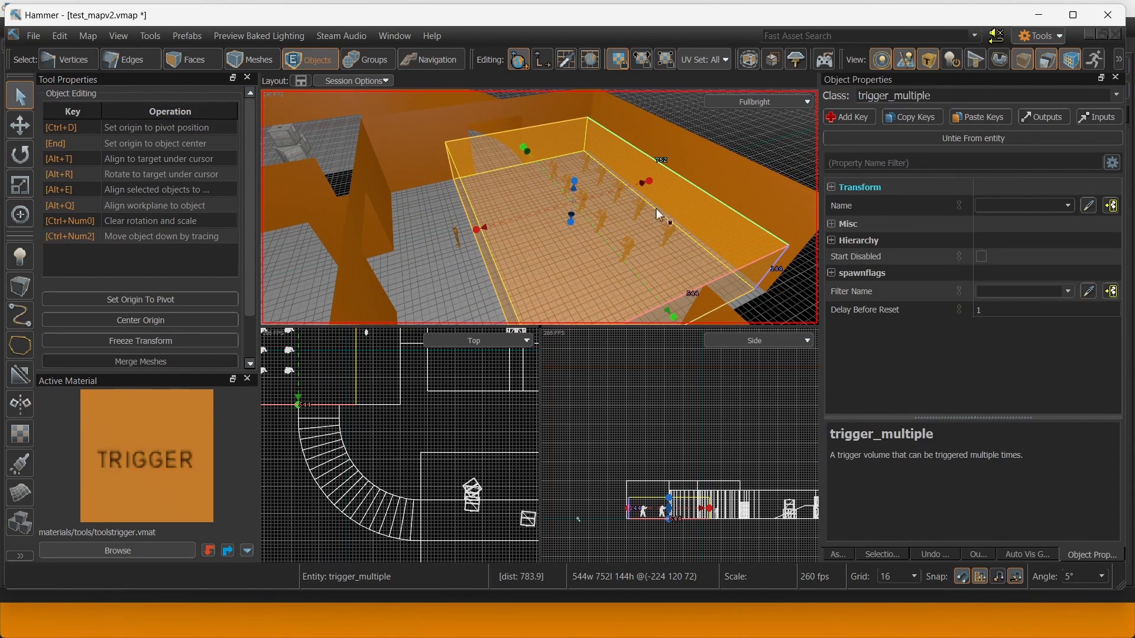
{"action": "right_click_drag", "start_coordinate": [551, 183], "coordinate": [551, 184]}
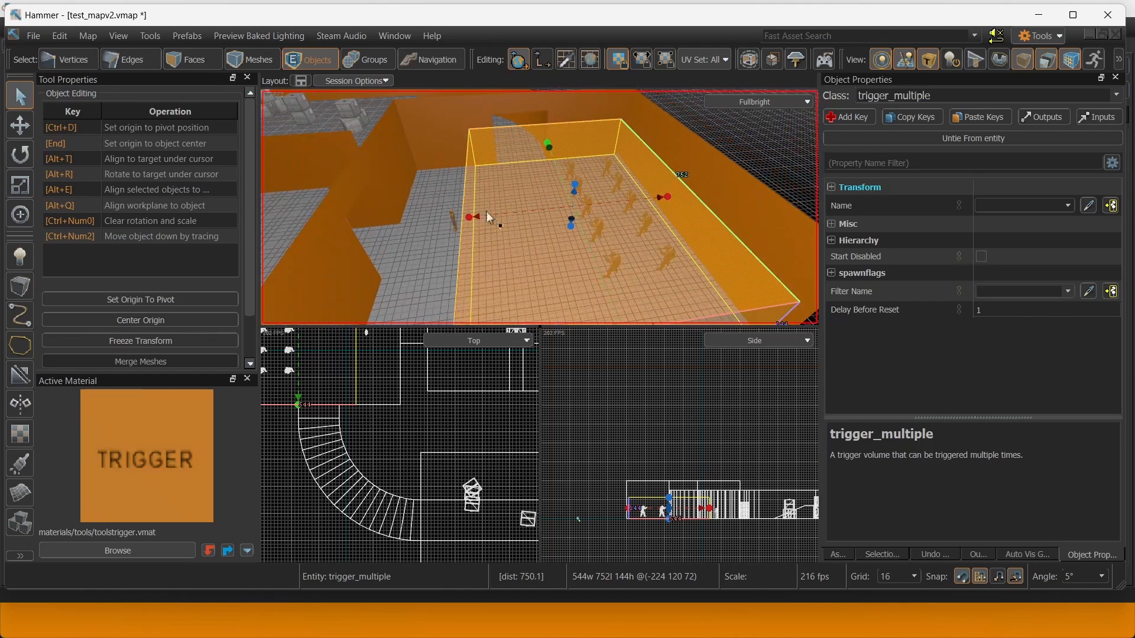
{"action": "left_click_drag", "start_coordinate": [469, 218], "coordinate": [520, 204]}
{"action": "right_click_drag", "start_coordinate": [520, 205], "coordinate": [530, 204]}
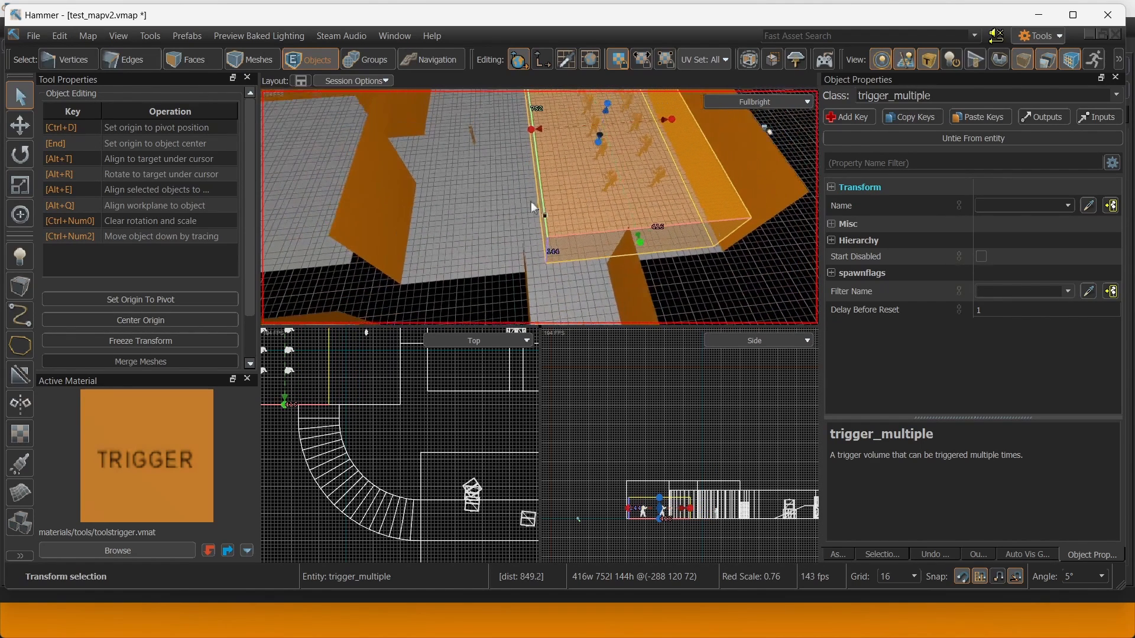
Change the entity class to func_buyzone.
{"action": "left_click_drag", "start_coordinate": [959, 93], "coordinate": [862, 93]}
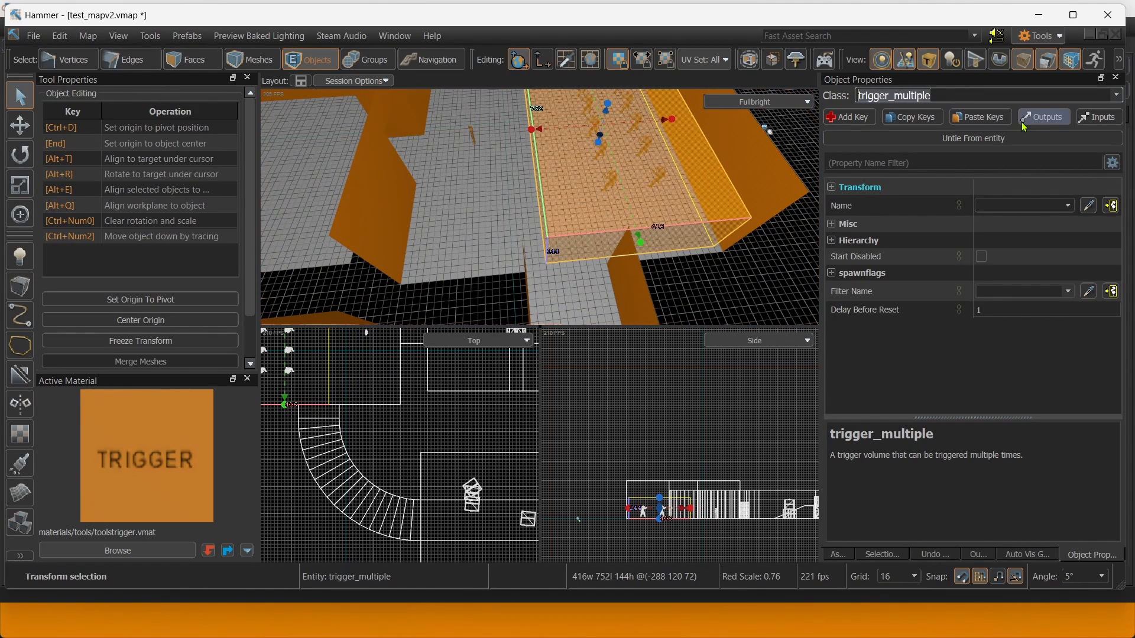
{"action": "type", "text": "func+"}
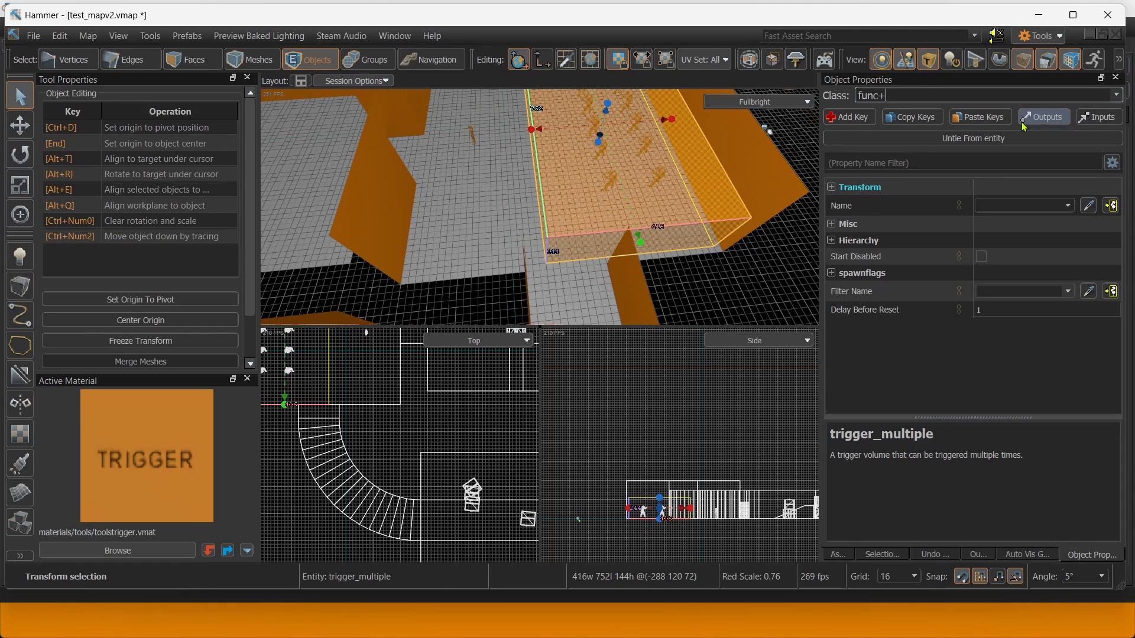
{"action": "key", "text": "BackSpace"}
{"action": "type", "text": "_"}
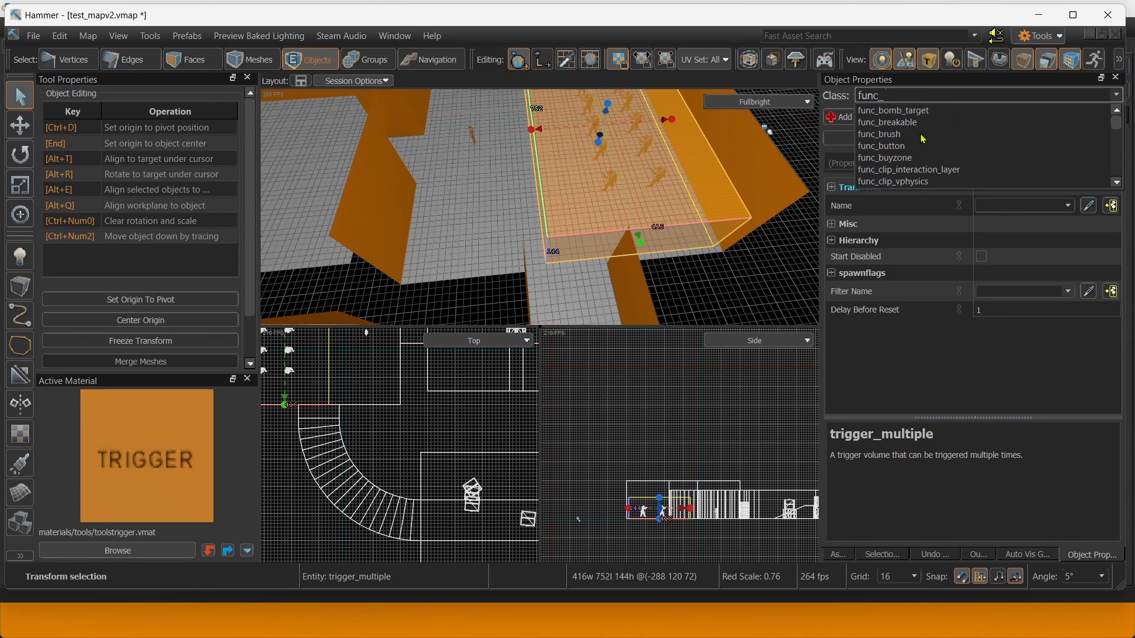
{"action": "left_click", "coordinate": [890, 159]}
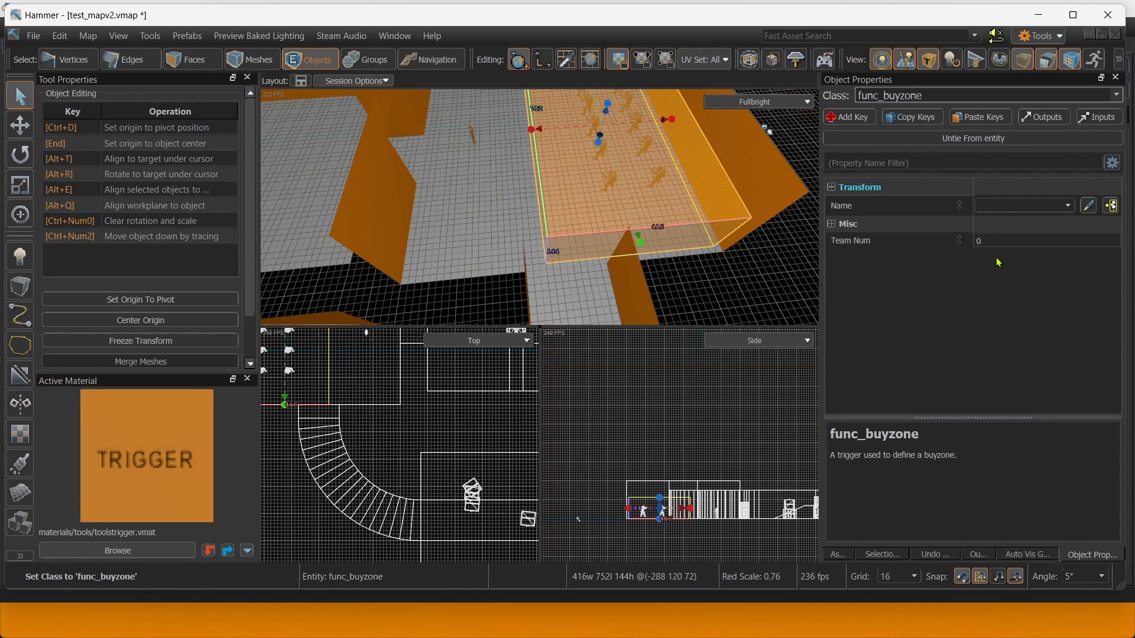
Set the buyzone's Team Num to 1.
{"action": "left_click", "coordinate": [981, 242]}
{"action": "right_click_drag", "start_coordinate": [657, 149], "coordinate": [700, 112]}
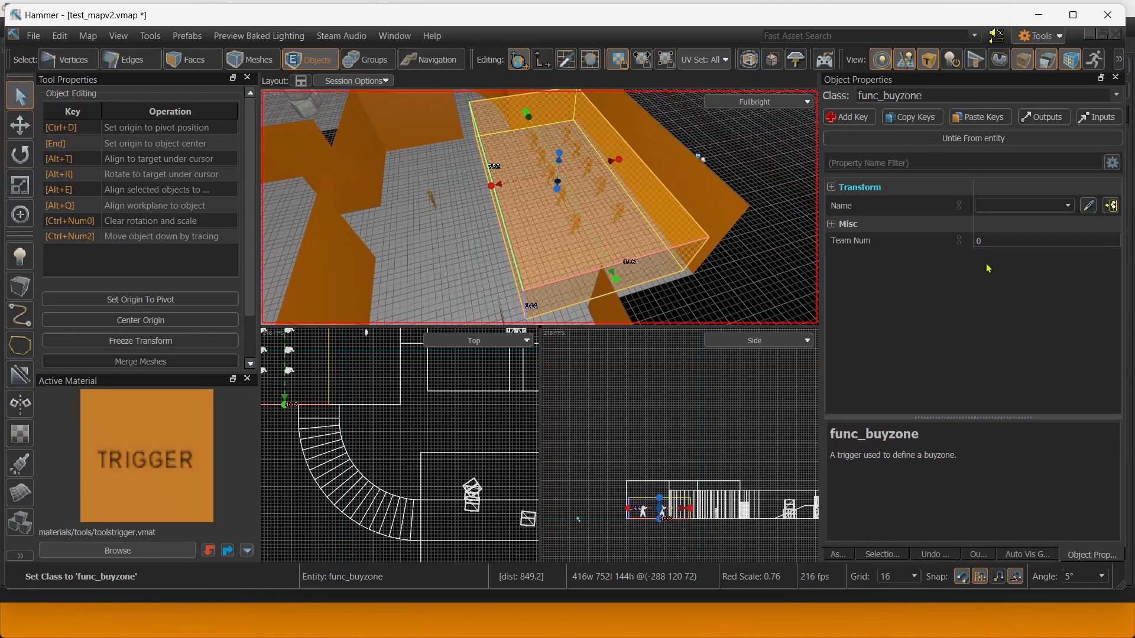
{"action": "left_click", "coordinate": [1007, 240]}
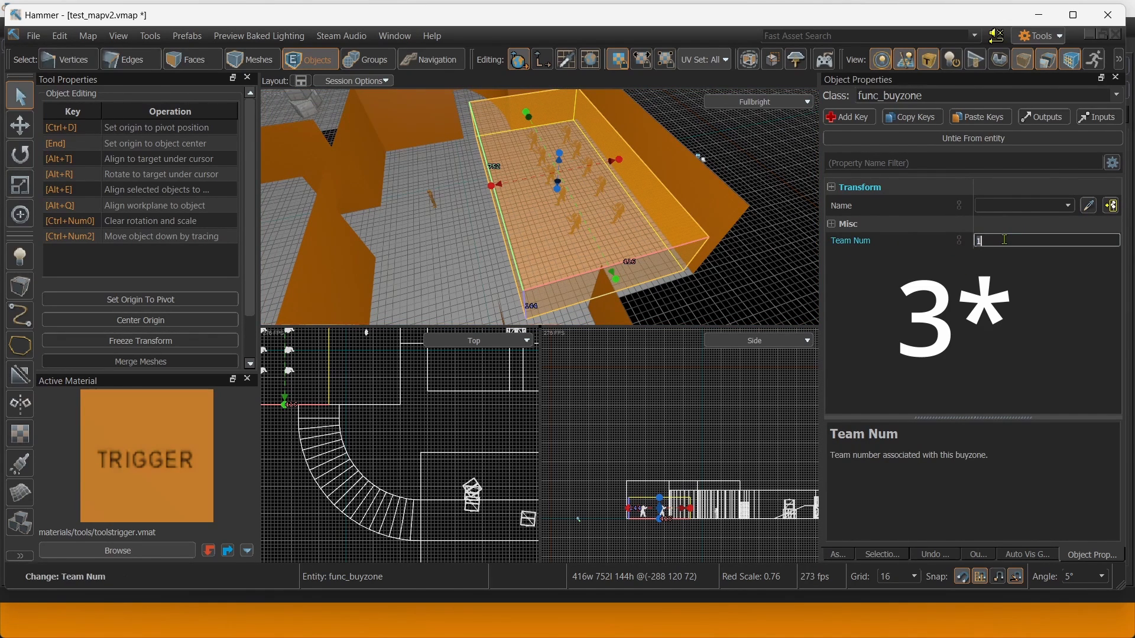
Shift-drag a copy of the buyzone along its X axis with the Move tool.
{"action": "right_click_drag", "start_coordinate": [436, 263], "coordinate": [532, 237]}
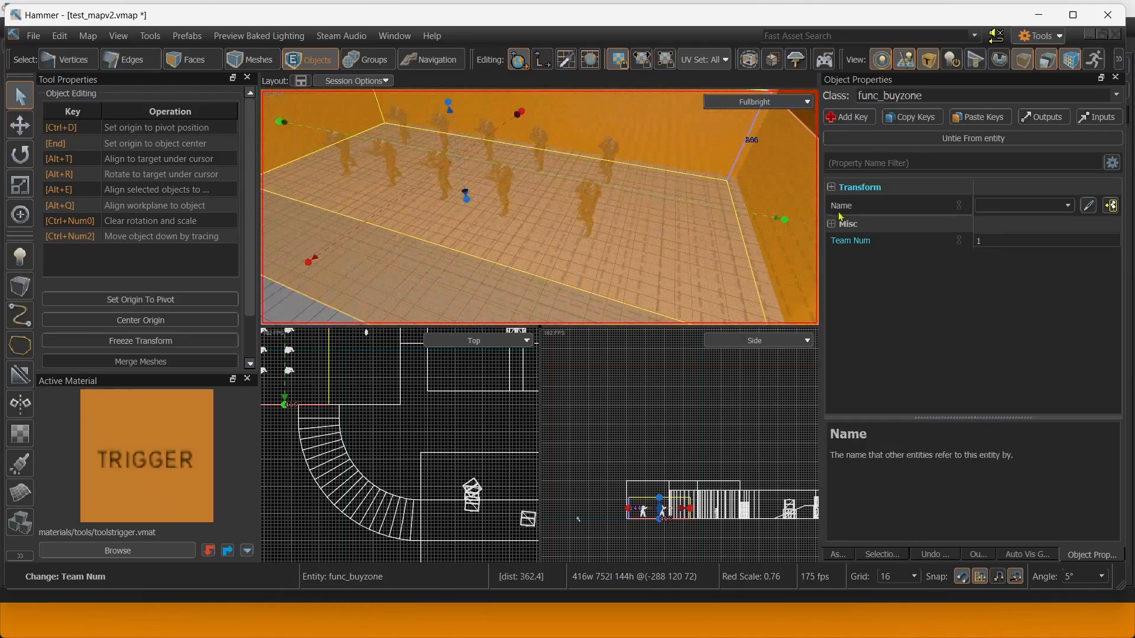
{"action": "right_click_drag", "start_coordinate": [786, 201], "coordinate": [778, 197]}
{"action": "right_click_drag", "start_coordinate": [748, 142], "coordinate": [62, 163]}
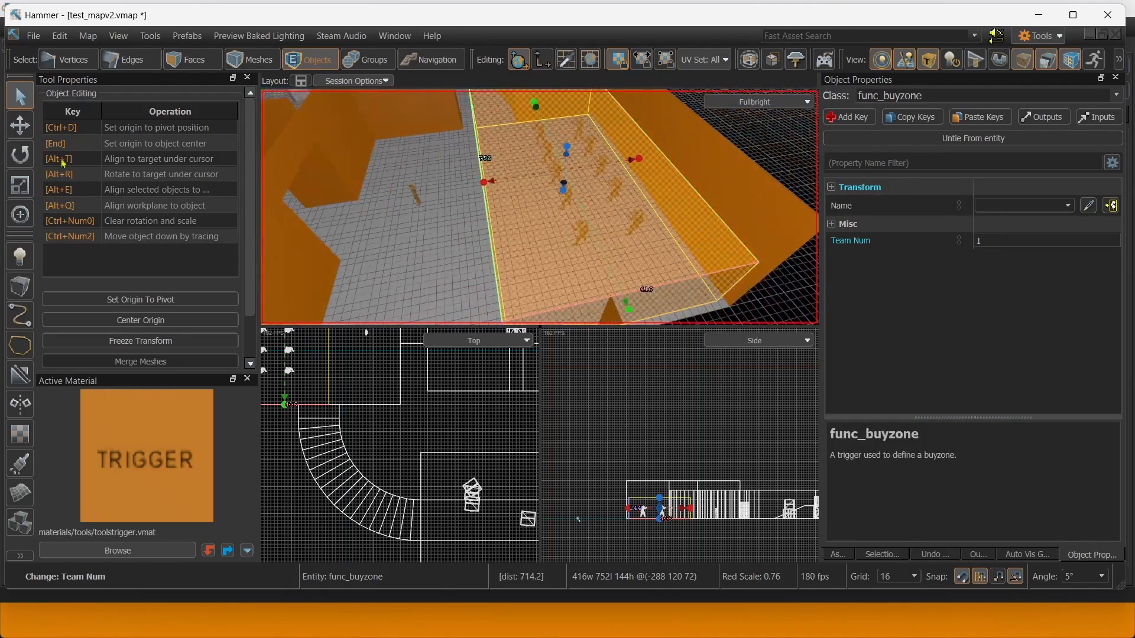
{"action": "left_click", "coordinate": [27, 131]}
{"action": "right_click_drag", "start_coordinate": [449, 206], "coordinate": [532, 219]}
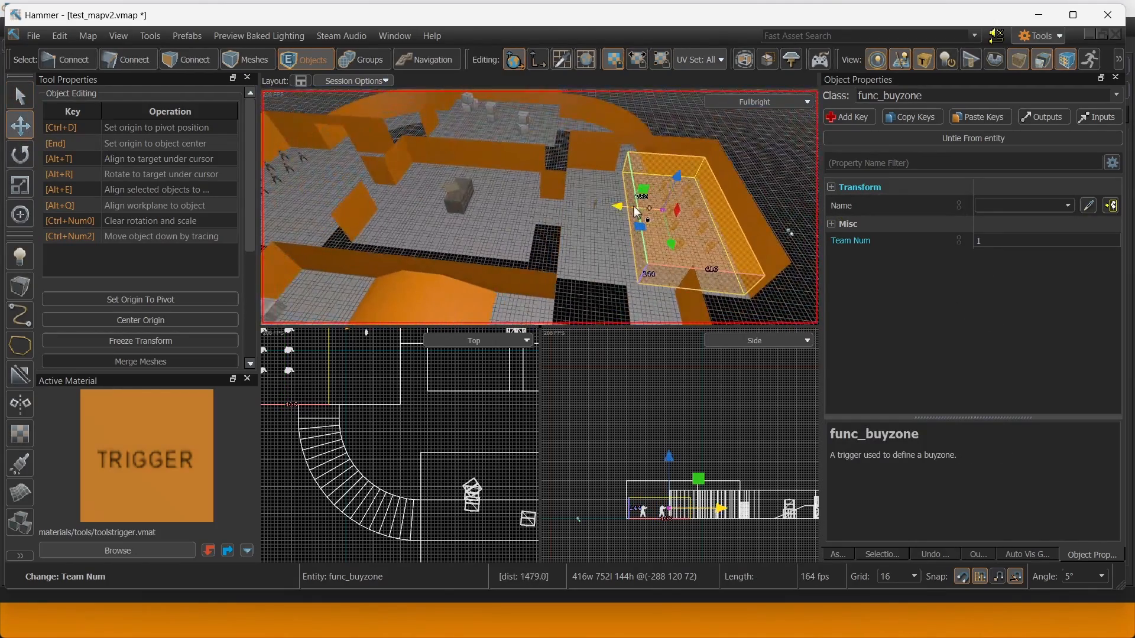
Move the buyzone copy along X to the terrorist side, nudging it 16 units further.
{"action": "left_click_drag", "start_coordinate": [616, 208], "coordinate": [340, 182], "text": "shift"}
{"action": "right_click_drag", "start_coordinate": [526, 204], "coordinate": [465, 187]}
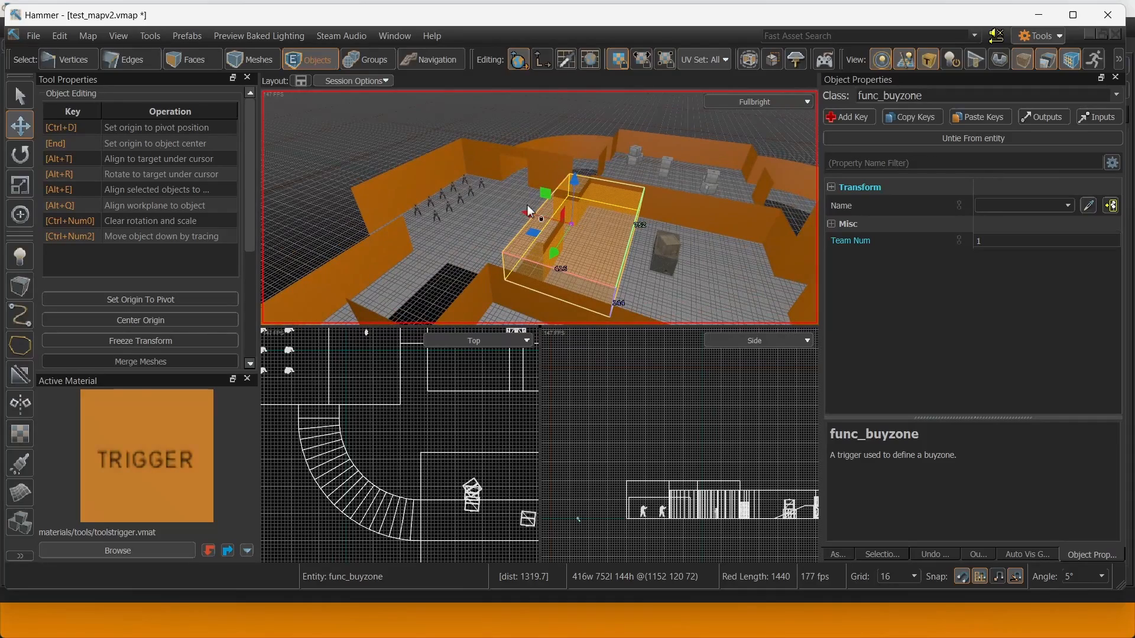
{"action": "left_click_drag", "start_coordinate": [526, 211], "coordinate": [454, 202]}
{"action": "right_click_drag", "start_coordinate": [454, 202], "coordinate": [337, 118]}
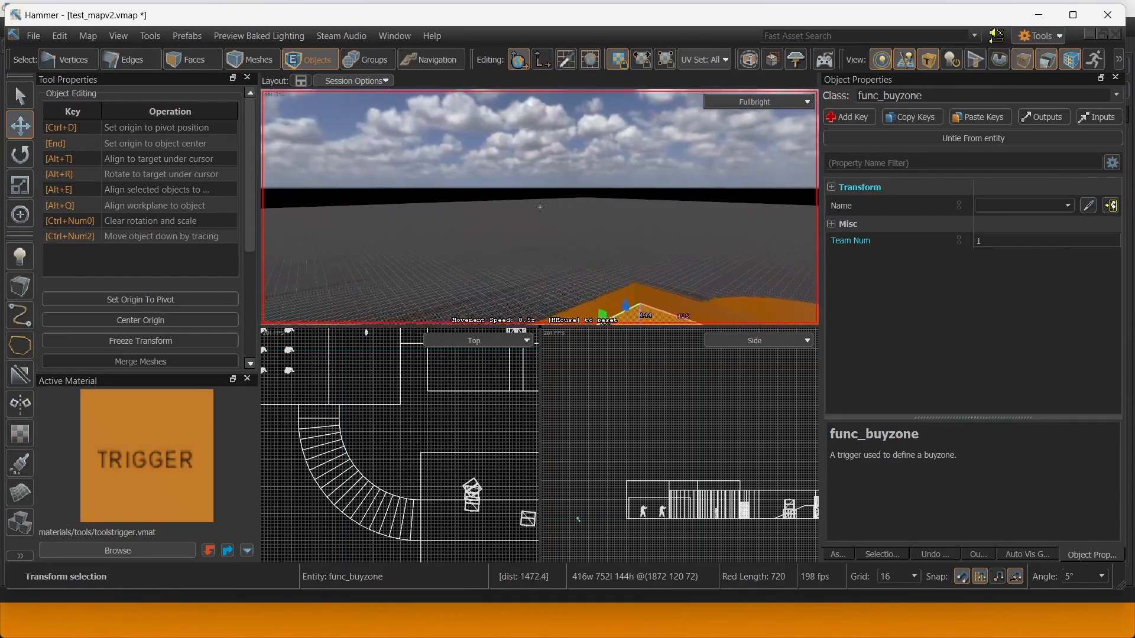
{"action": "right_click_drag", "start_coordinate": [540, 207], "coordinate": [491, 175]}
{"action": "left_click_drag", "start_coordinate": [492, 175], "coordinate": [529, 172]}
Set the copy's Team Num to 2 and return to the Select tool.
{"action": "left_click", "coordinate": [1003, 243]}
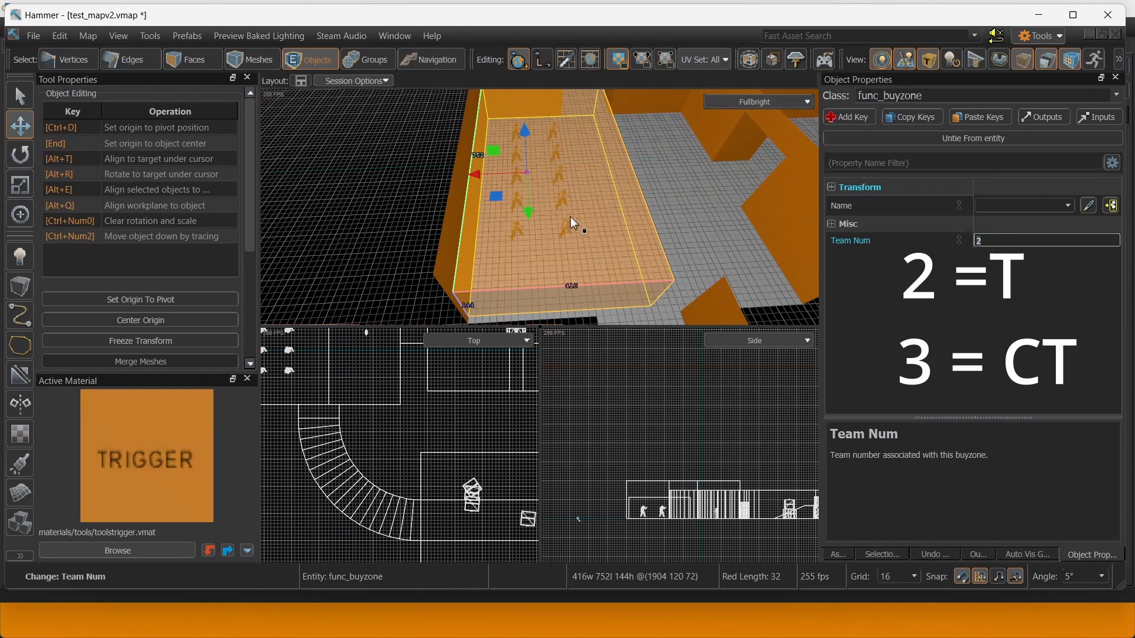
{"action": "right_click_drag", "start_coordinate": [570, 218], "coordinate": [643, 202]}
{"action": "key", "text": "shift+s"}
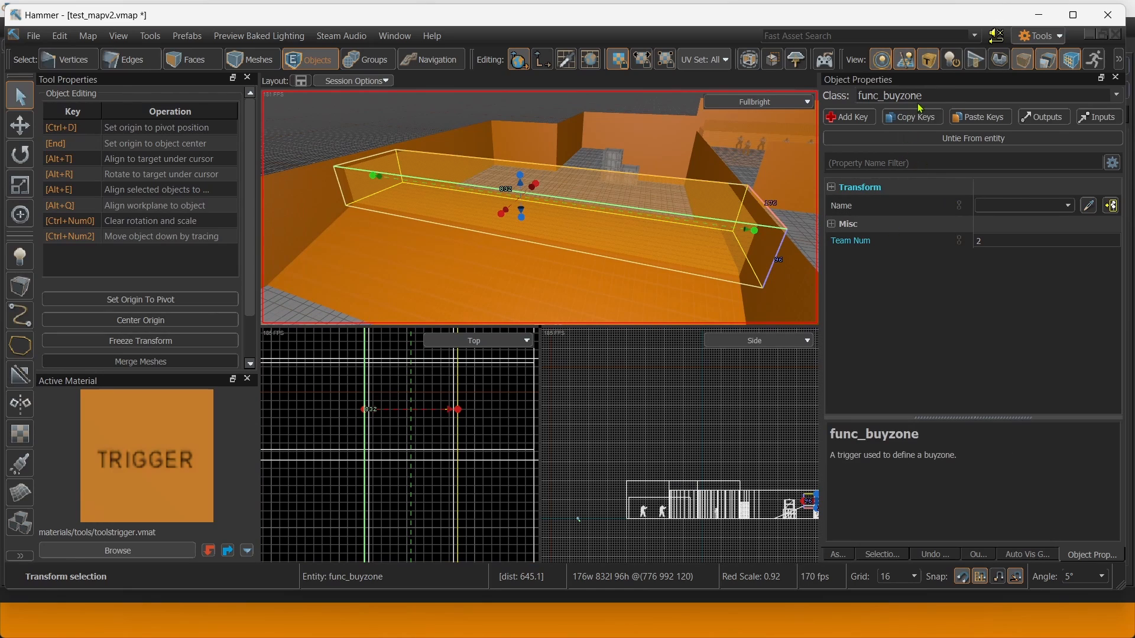
Change the class to func_bomb_target and remove the leftover TeamNum key.
{"action": "left_click_drag", "start_coordinate": [922, 96], "coordinate": [836, 91]}
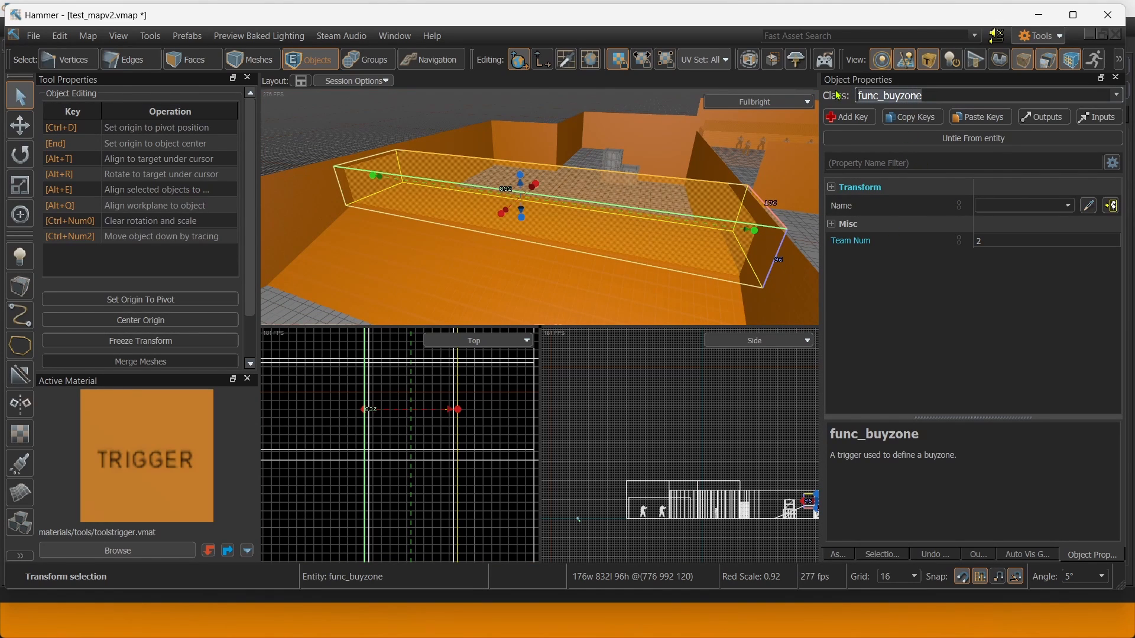
{"action": "type", "text": "func_"}
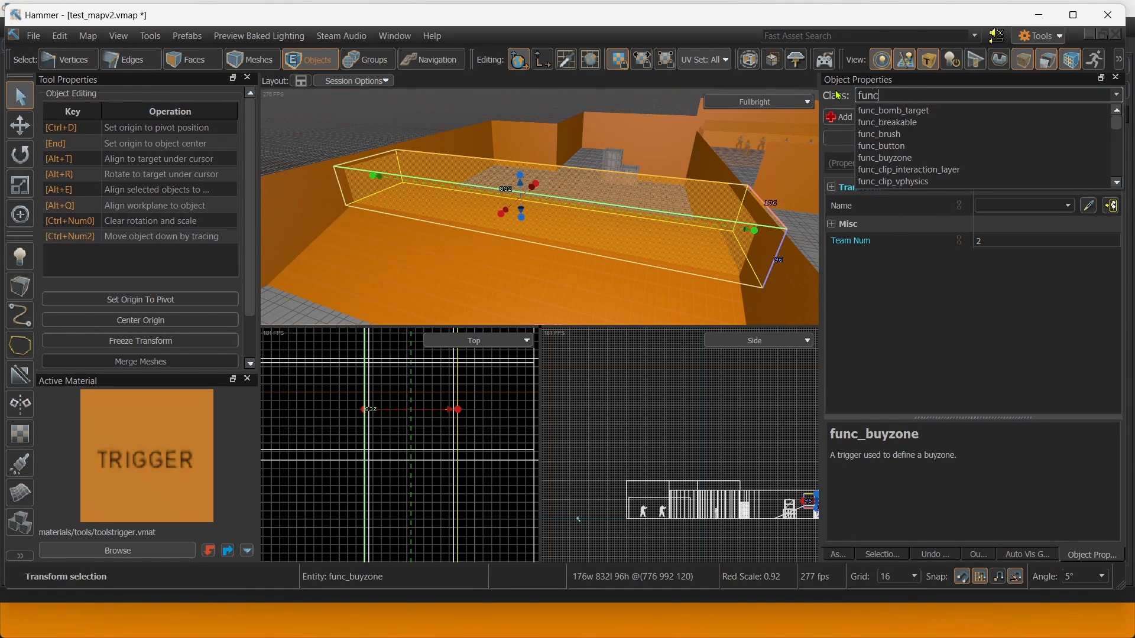
{"action": "left_click", "coordinate": [915, 114]}
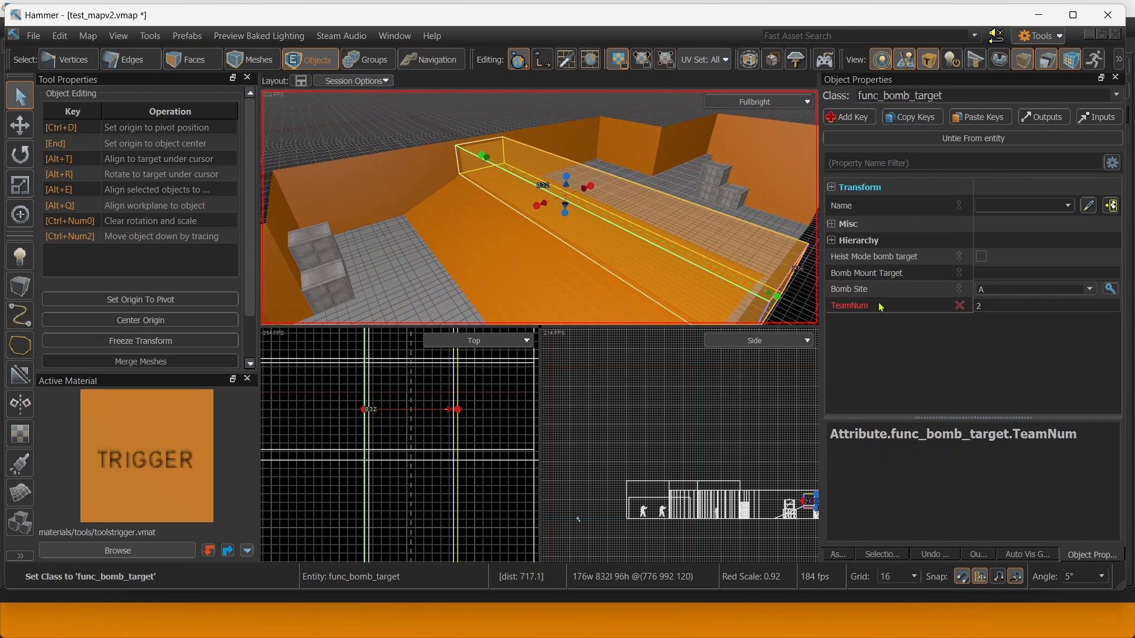
{"action": "right_click_drag", "start_coordinate": [697, 223], "coordinate": [520, 201]}
{"action": "left_click", "coordinate": [959, 306]}
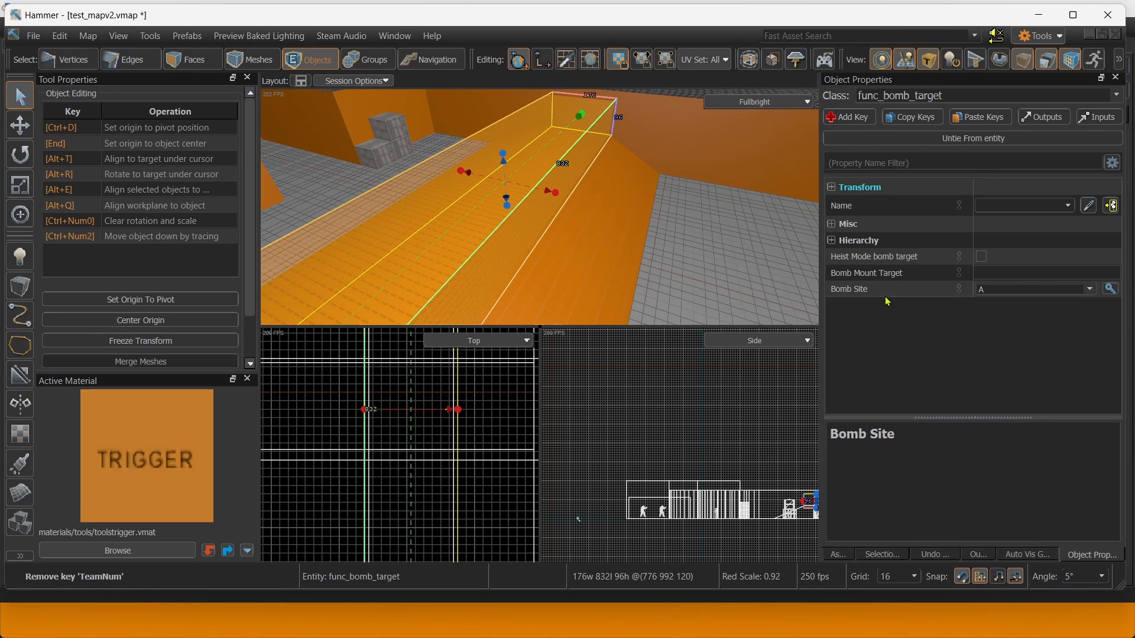
Shift-drag to clone the bomb target, slide it left, and lower it toward the floor.
{"action": "right_click_drag", "start_coordinate": [673, 148], "coordinate": [723, 168]}
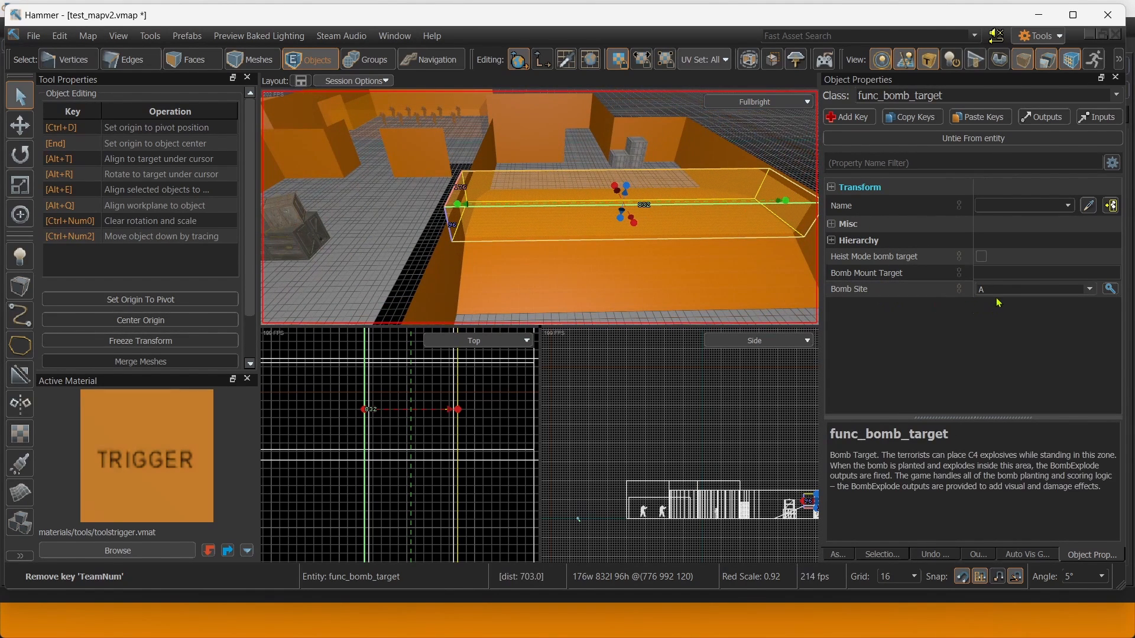
{"action": "right_click_drag", "start_coordinate": [660, 184], "coordinate": [567, 151]}
{"action": "key", "text": "s"}
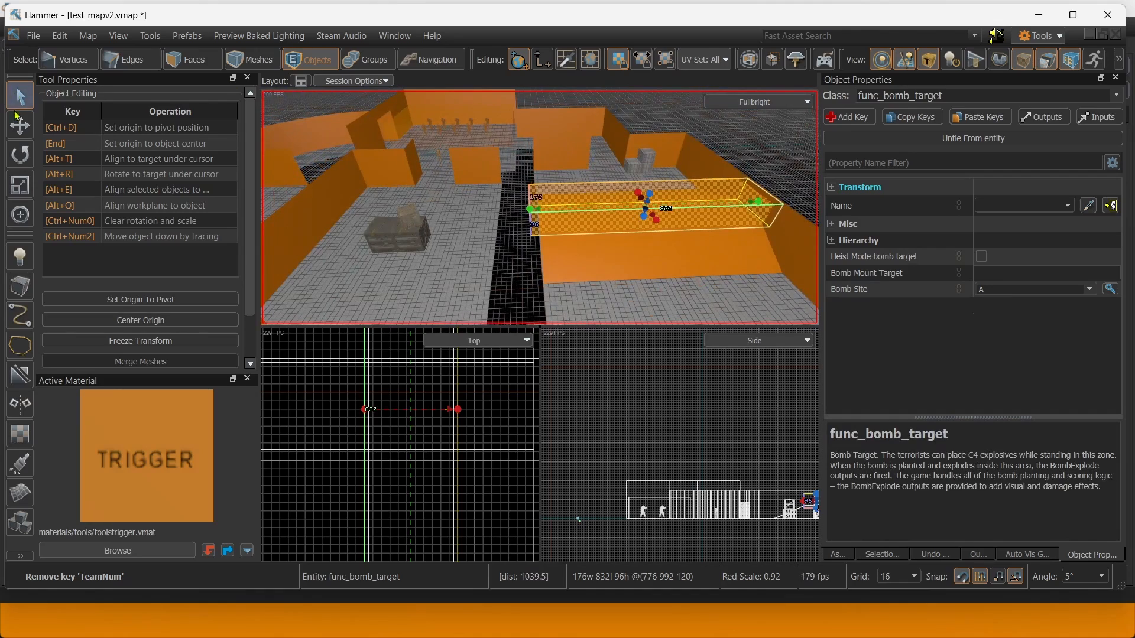
{"action": "key", "text": "shift"}
{"action": "left_click_drag", "start_coordinate": [532, 227], "coordinate": [352, 229], "text": "shift"}
{"action": "key", "text": "a"}
{"action": "right_click_drag", "start_coordinate": [352, 229], "coordinate": [590, 210]}
{"action": "left_click_drag", "start_coordinate": [658, 222], "coordinate": [347, 183]}
{"action": "right_click_drag", "start_coordinate": [346, 183], "coordinate": [486, 142]}
{"action": "key", "text": "w"}
{"action": "left_click_drag", "start_coordinate": [489, 138], "coordinate": [491, 234]}
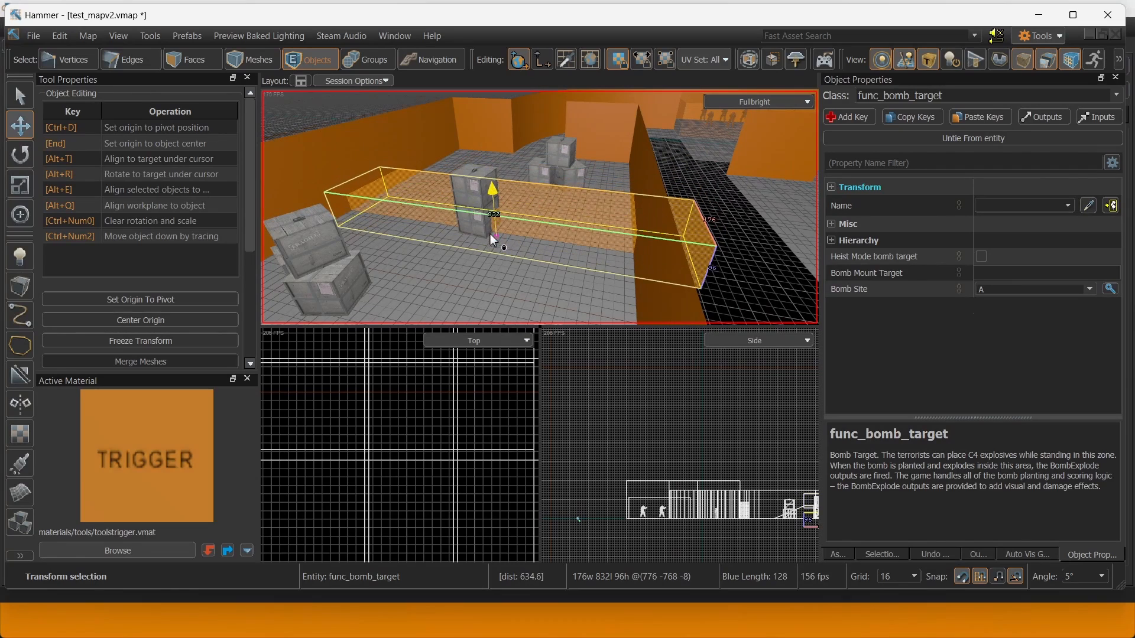
Resize the cloned box: shorten its left end and widen it sideways.
{"action": "left_click", "coordinate": [26, 99]}
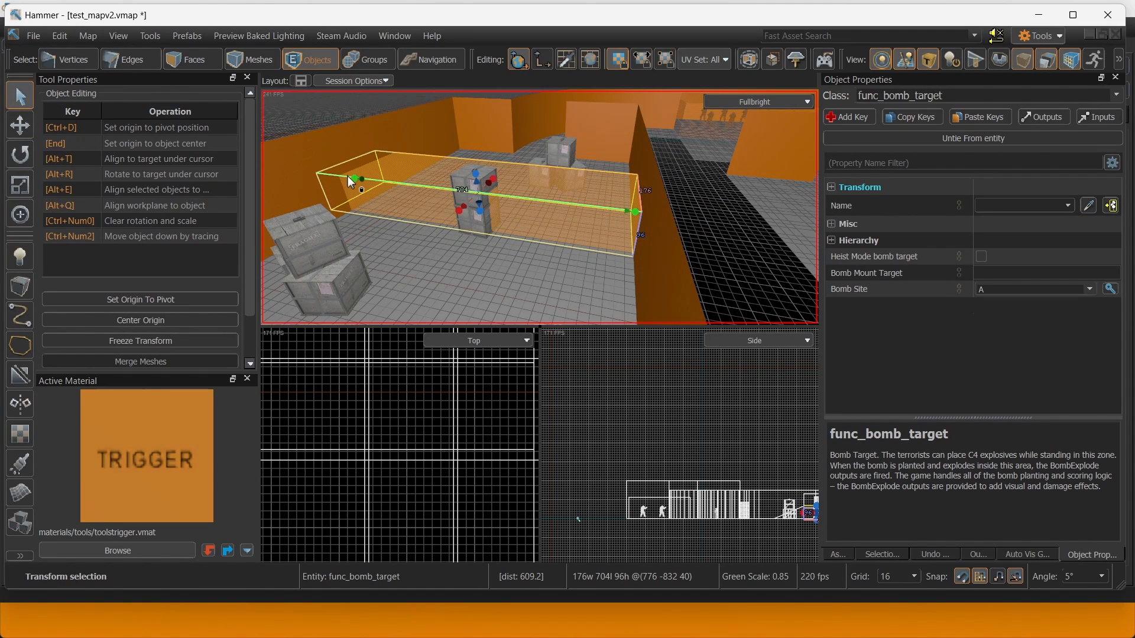
{"action": "left_click_drag", "start_coordinate": [352, 177], "coordinate": [371, 188]}
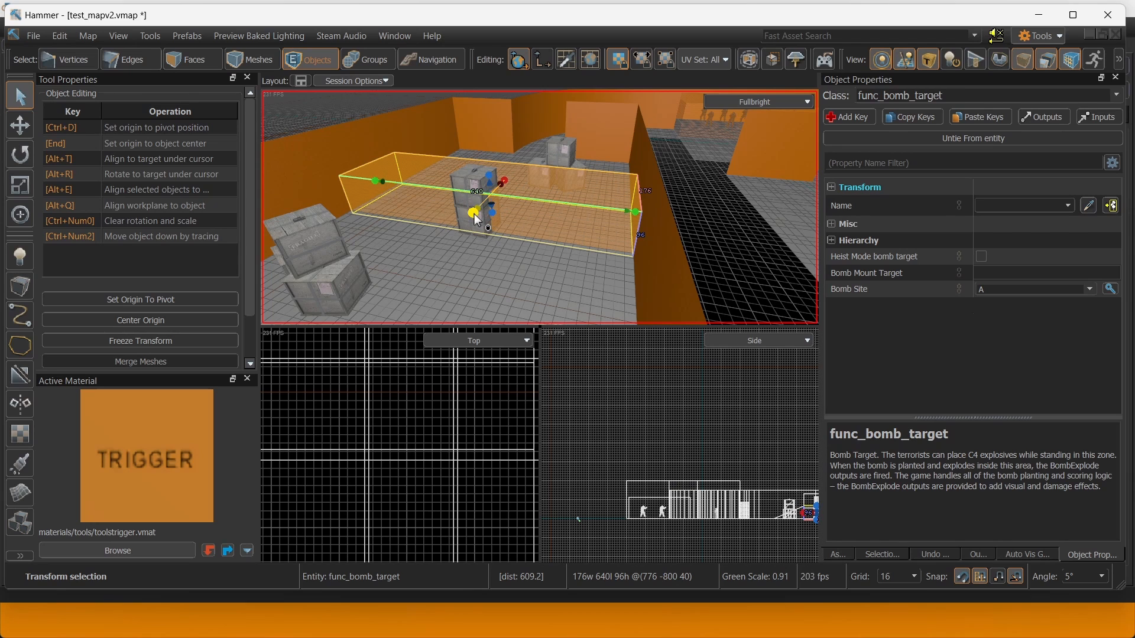
{"action": "left_click_drag", "start_coordinate": [474, 214], "coordinate": [404, 266]}
{"action": "right_click_drag", "start_coordinate": [404, 266], "coordinate": [540, 215]}
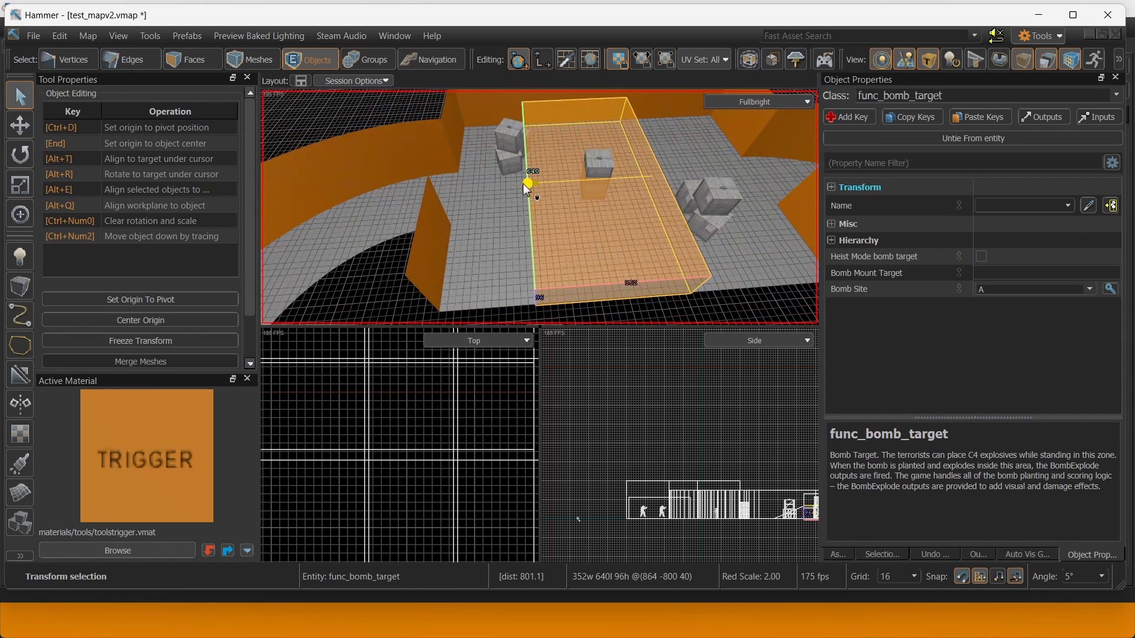
{"action": "left_click_drag", "start_coordinate": [525, 184], "coordinate": [518, 186]}
{"action": "left_click_drag", "start_coordinate": [689, 180], "coordinate": [693, 179]}
Set the copy's Bomb Site to B, then deselect it and look over the map.
{"action": "left_click", "coordinate": [1011, 289]}
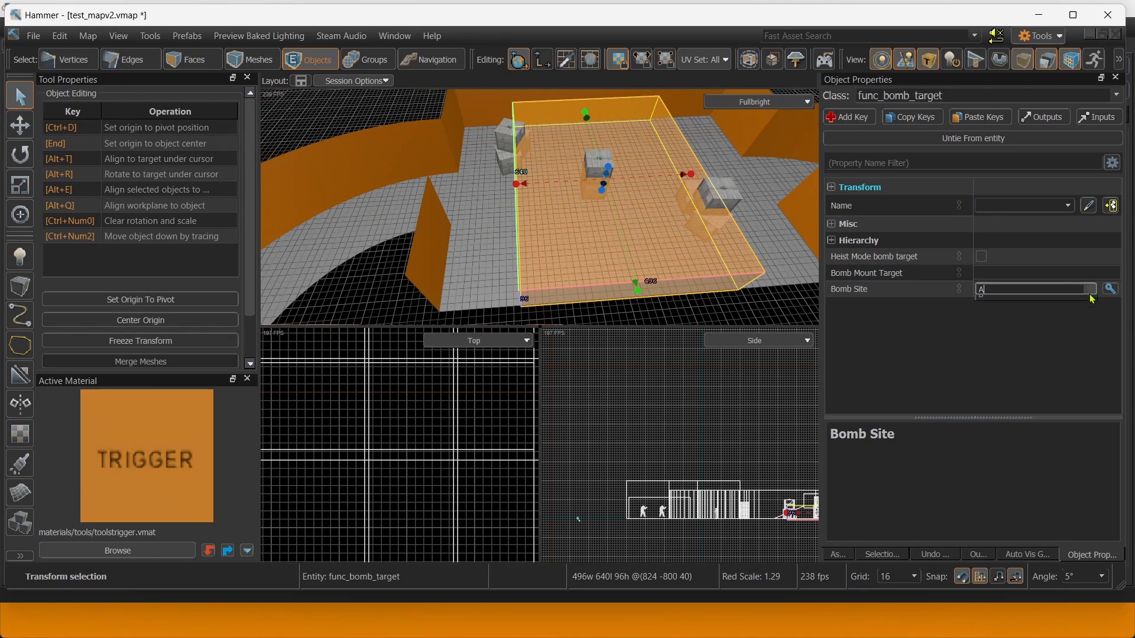
{"action": "right_click_drag", "start_coordinate": [688, 211], "coordinate": [540, 207]}
{"action": "left_click", "coordinate": [616, 239]}
{"action": "right_click_drag", "start_coordinate": [616, 239], "coordinate": [540, 207]}
Filter the material browser for 'wall' and scroll through the results.
{"action": "left_click", "coordinate": [118, 551]}
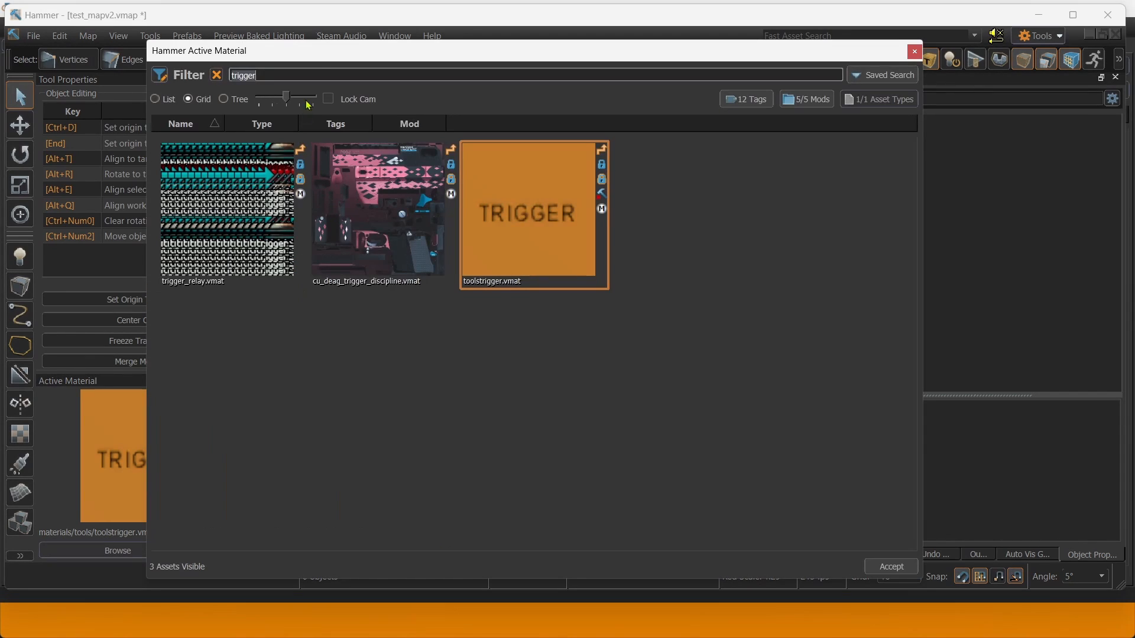
{"action": "type", "text": "wall"}
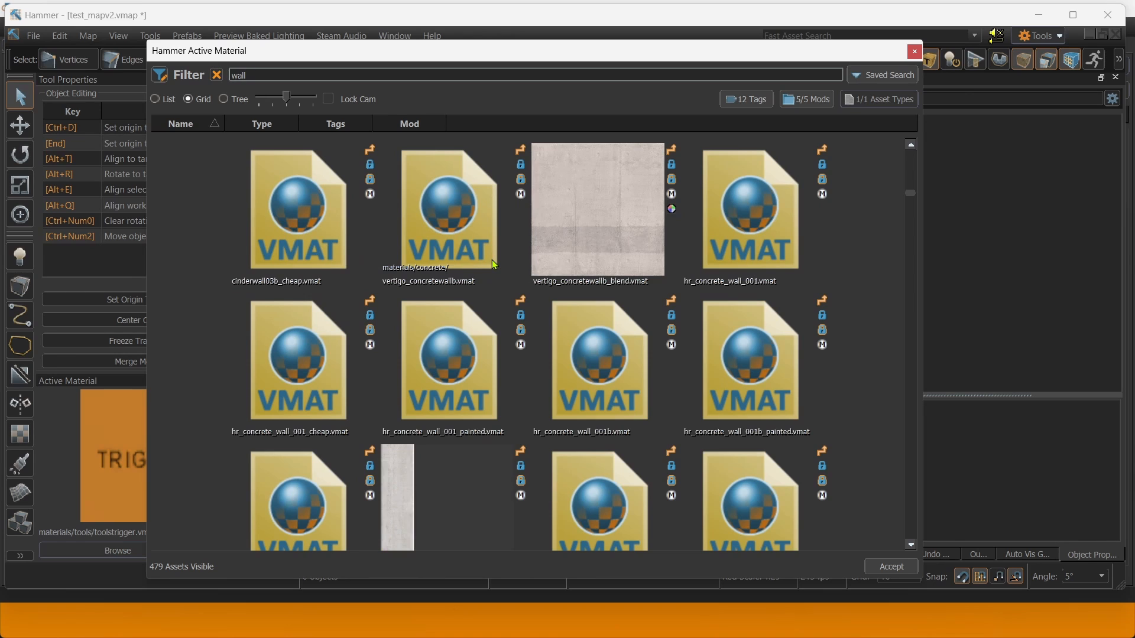
{"action": "scroll", "coordinate": [492, 260], "scroll_direction": "down", "scroll_amount": 3}
{"action": "scroll", "coordinate": [552, 426], "scroll_direction": "down", "scroll_amount": 1}
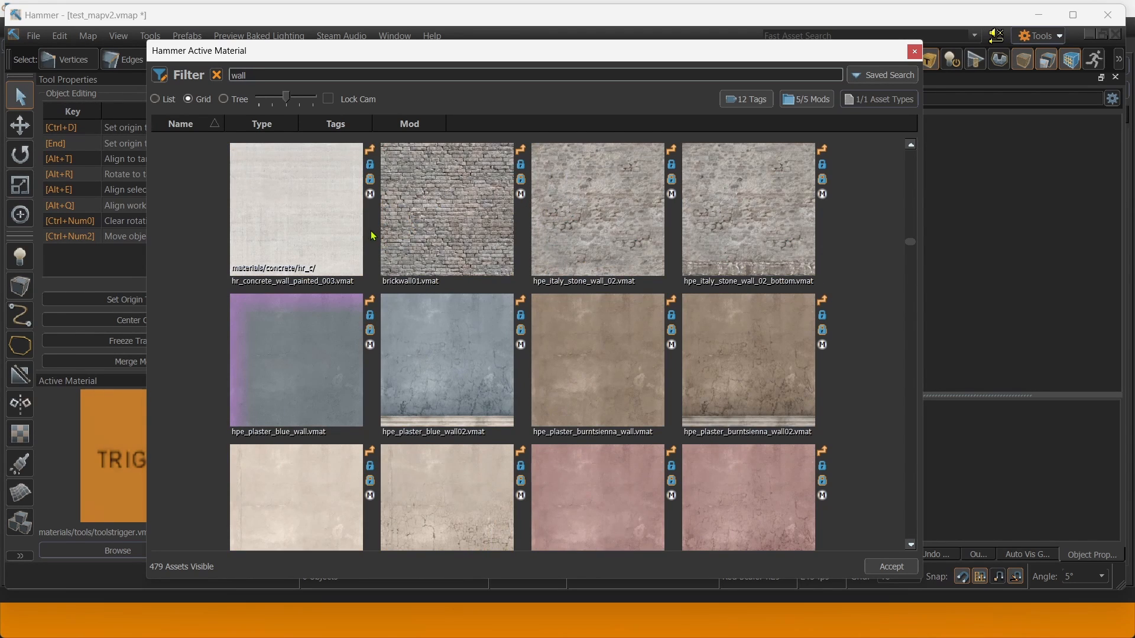
{"action": "scroll", "coordinate": [787, 236], "scroll_direction": "down", "scroll_amount": 5}
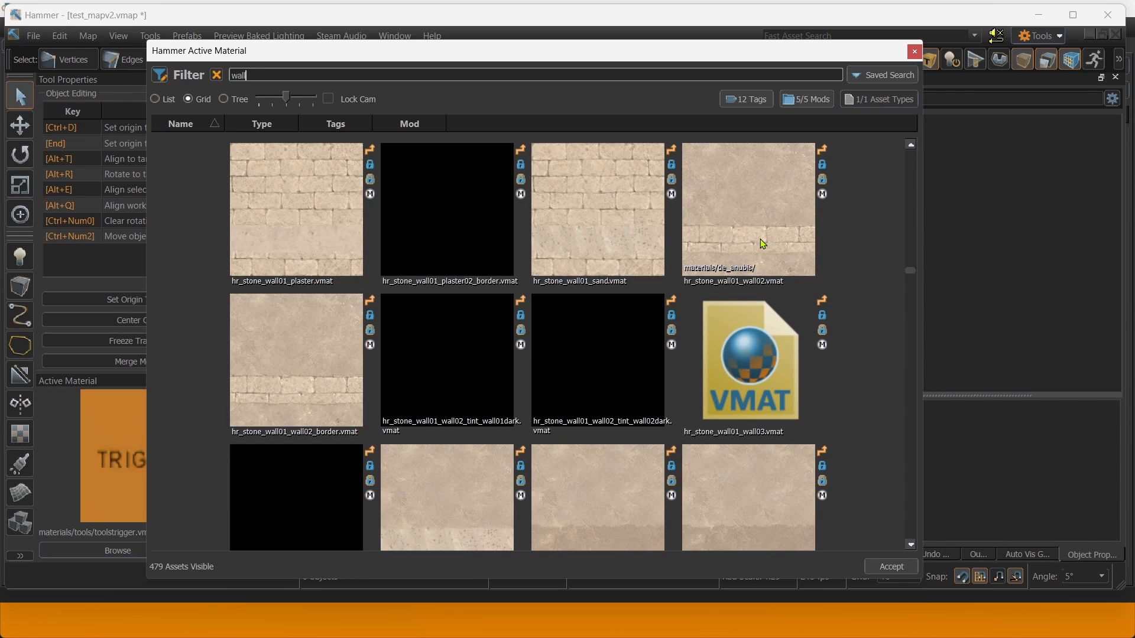
{"action": "scroll", "coordinate": [743, 248], "scroll_direction": "up", "scroll_amount": 5}
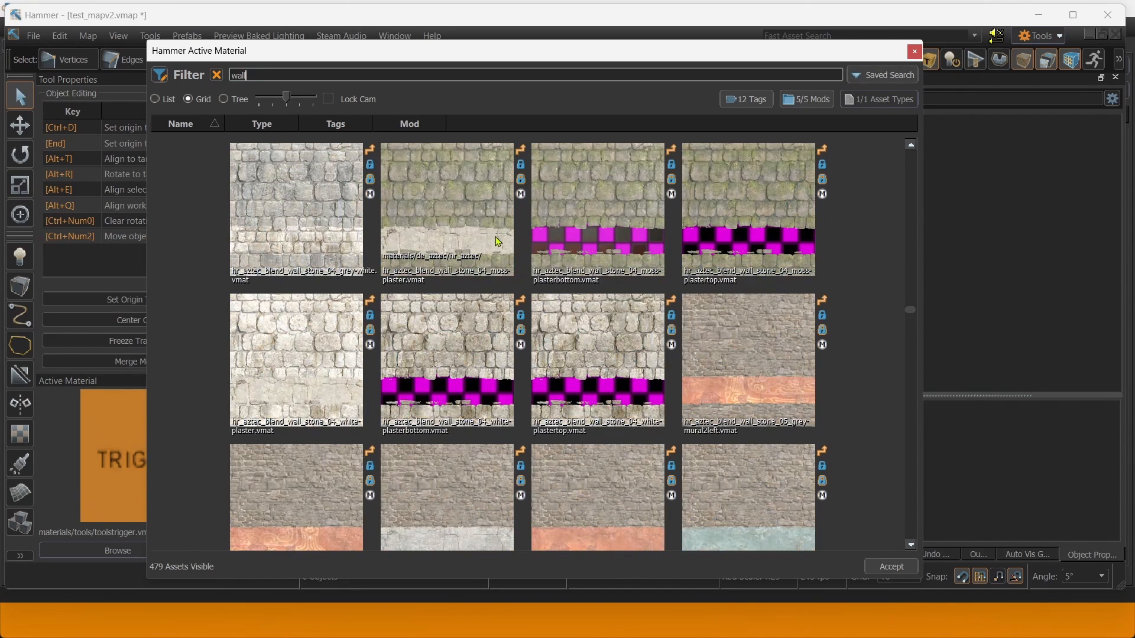
{"action": "scroll", "coordinate": [494, 240], "scroll_direction": "up", "scroll_amount": 2}
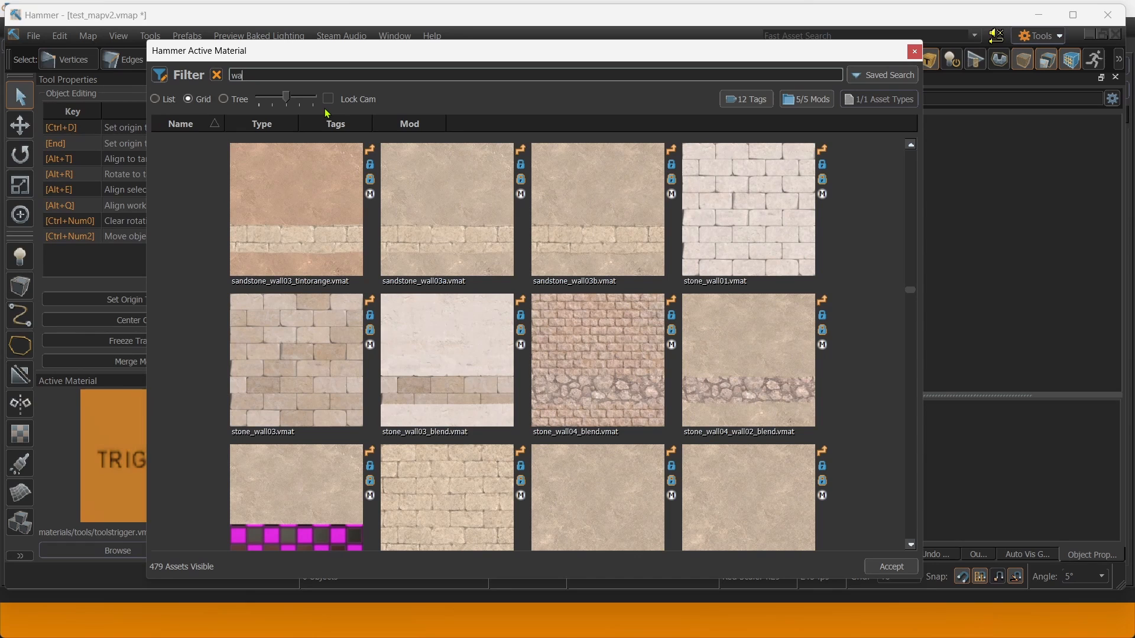
Filter for 'aztec' and pick hr_aztec_wall_stone_01_grey as the active material.
{"action": "type", "text": "azt"}
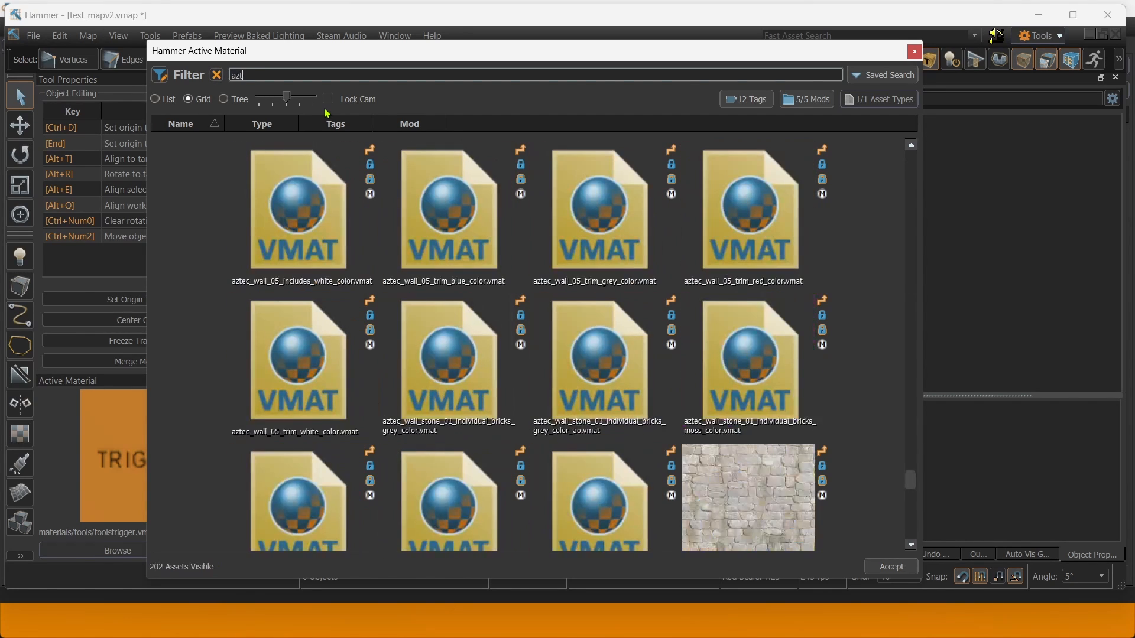
{"action": "type", "text": "ec"}
{"action": "scroll", "coordinate": [511, 237], "scroll_direction": "down", "scroll_amount": 3}
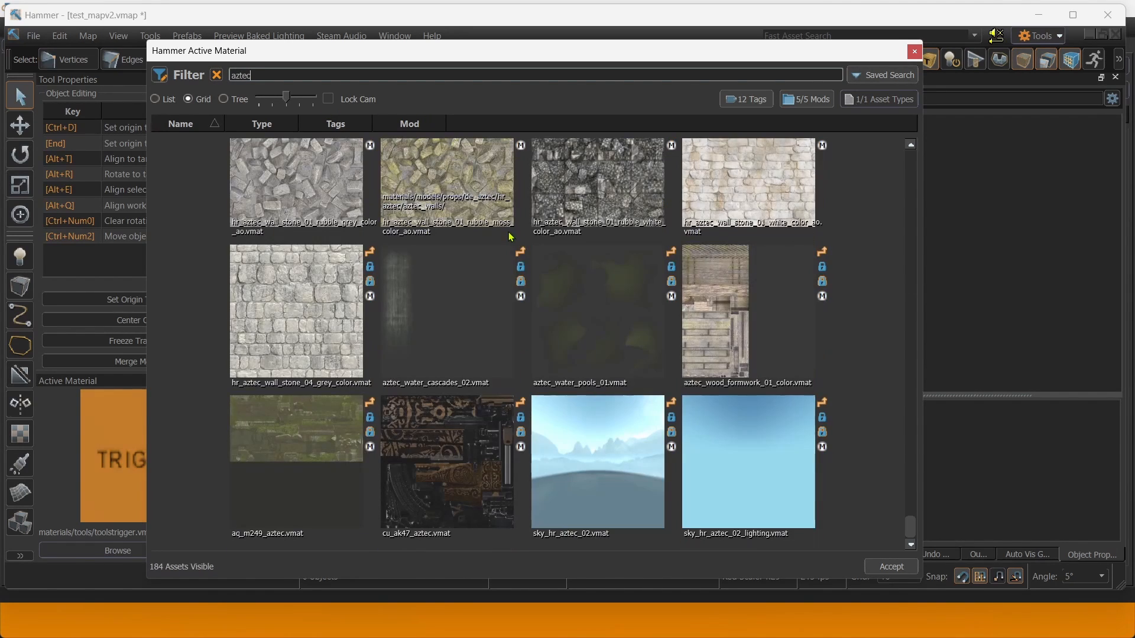
{"action": "scroll", "coordinate": [376, 325], "scroll_direction": "up", "scroll_amount": 5}
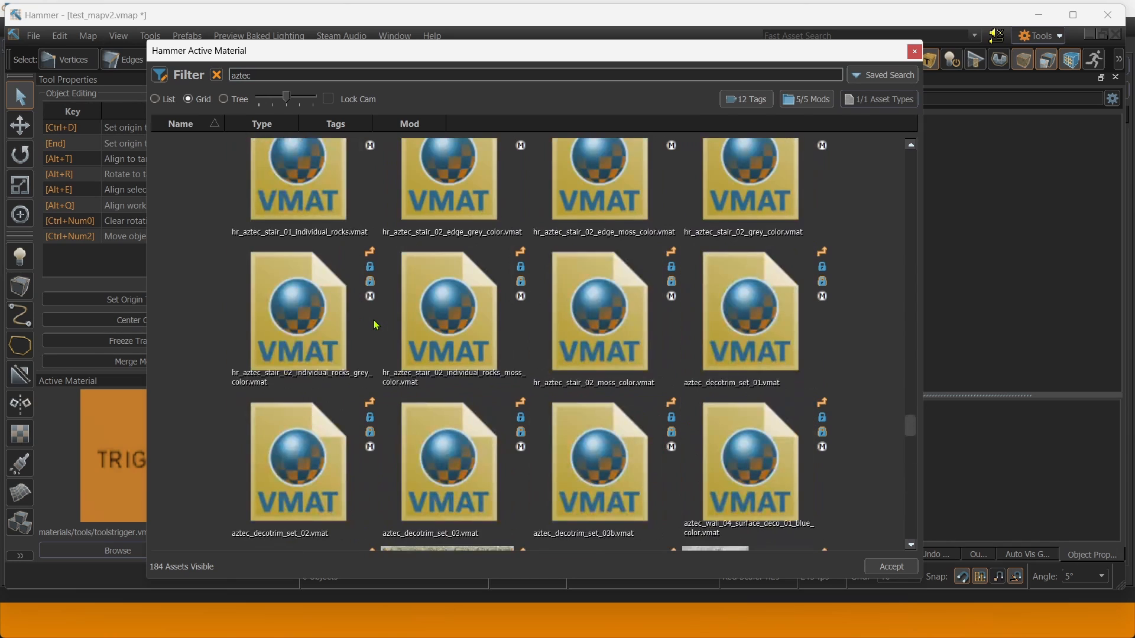
{"action": "scroll", "coordinate": [376, 316], "scroll_direction": "up", "scroll_amount": 5}
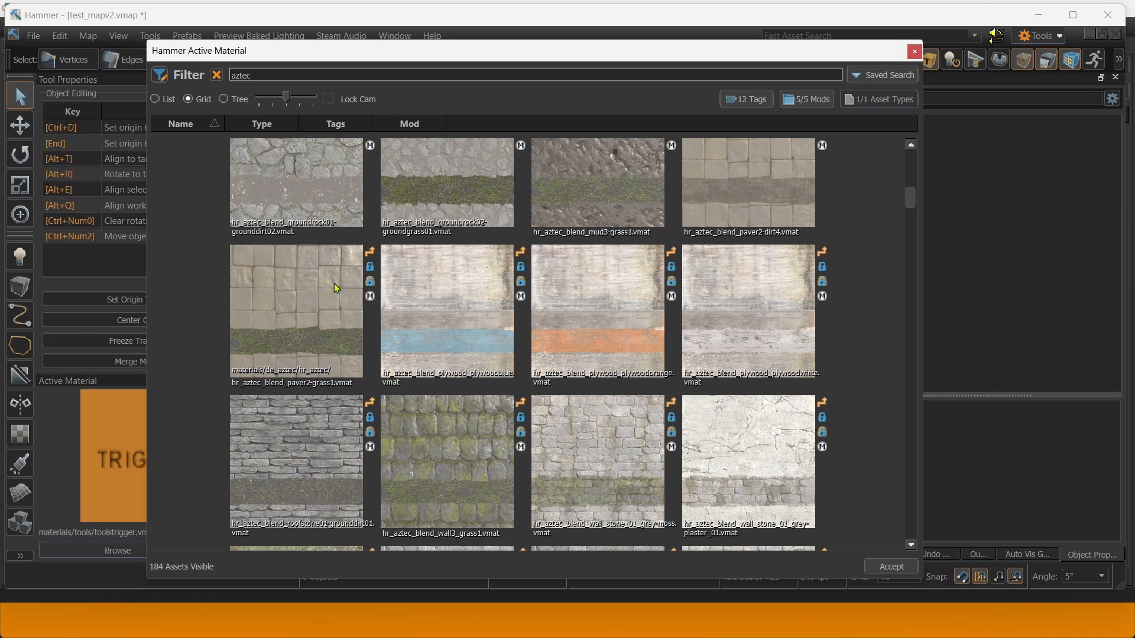
{"action": "scroll", "coordinate": [336, 284], "scroll_direction": "up", "scroll_amount": 1}
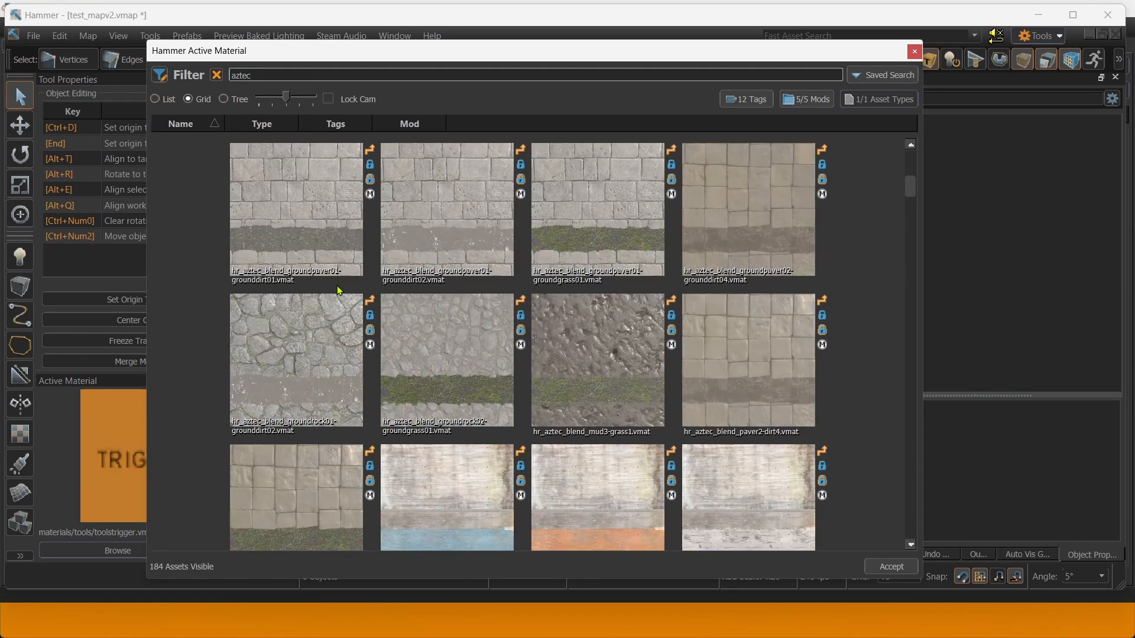
{"action": "scroll", "coordinate": [337, 285], "scroll_direction": "down", "scroll_amount": 3}
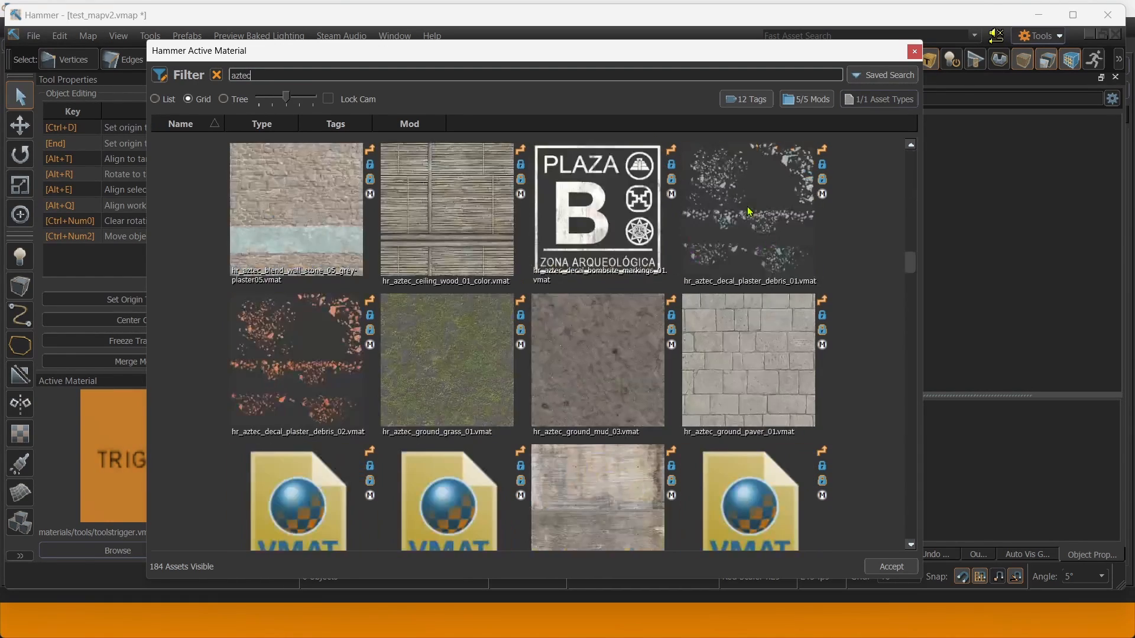
{"action": "scroll", "coordinate": [748, 211], "scroll_direction": "down", "scroll_amount": 3}
Accept the grey aztec stone material and apply it to five selected room wall faces.
{"action": "left_click", "coordinate": [761, 233]}
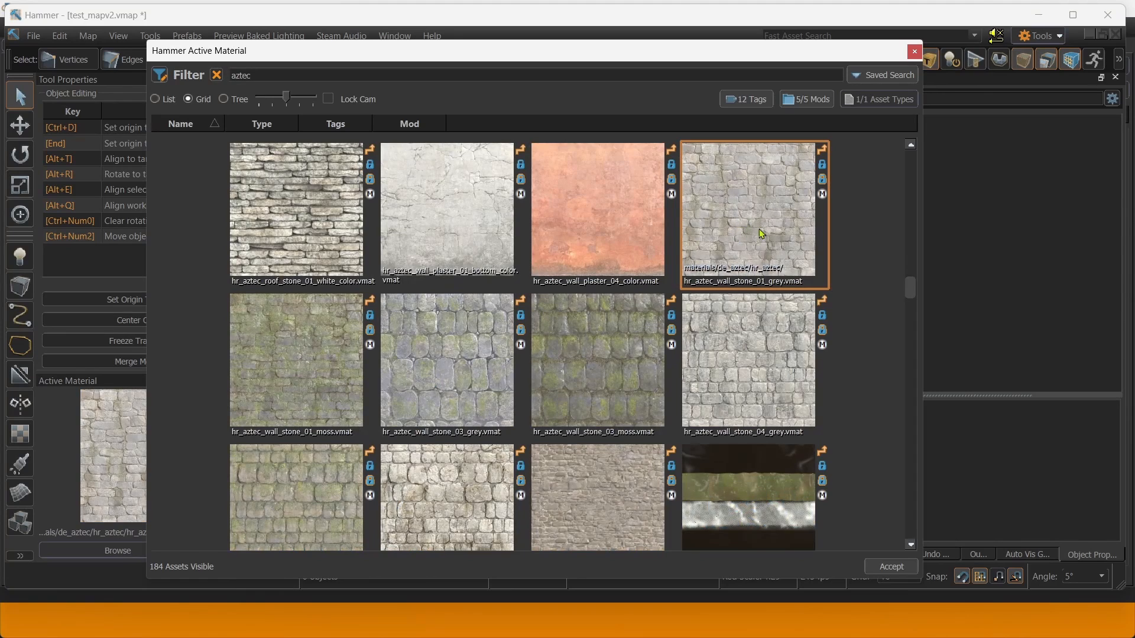
{"action": "left_click", "coordinate": [910, 56]}
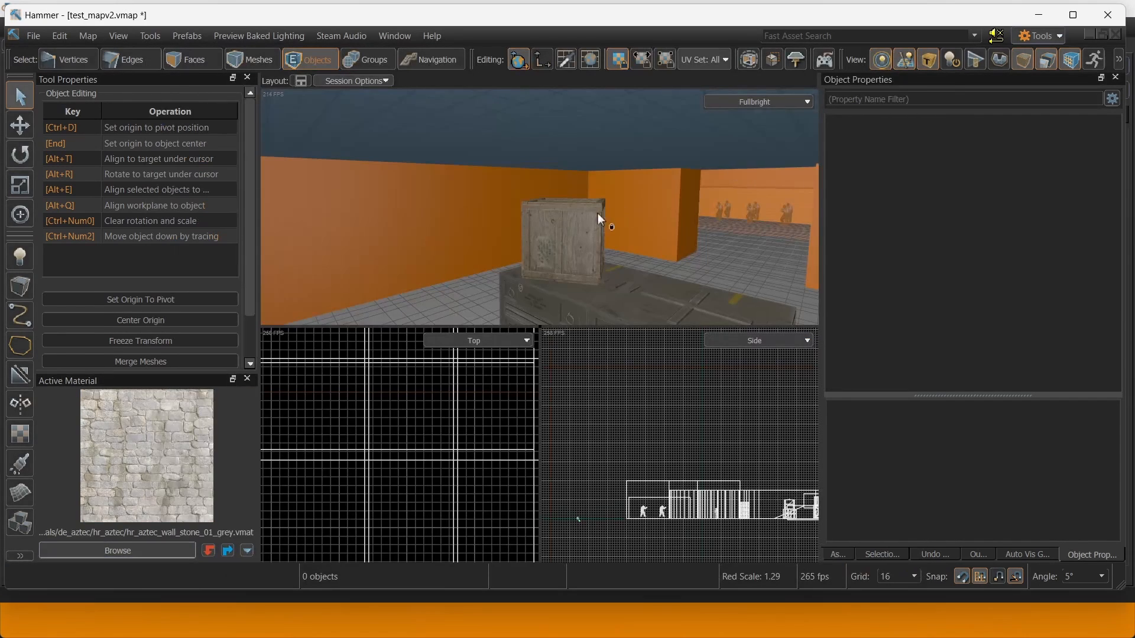
{"action": "right_click_drag", "start_coordinate": [598, 214], "coordinate": [394, 162]}
{"action": "left_click", "coordinate": [175, 59]}
{"action": "left_click", "coordinate": [599, 233], "text": "ctrl"}
{"action": "left_click", "coordinate": [517, 220], "text": "ctrl"}
{"action": "left_click", "coordinate": [393, 162], "text": "ctrl"}
{"action": "left_click", "coordinate": [514, 160], "text": "shift"}
{"action": "left_click", "coordinate": [647, 173], "text": "shift"}
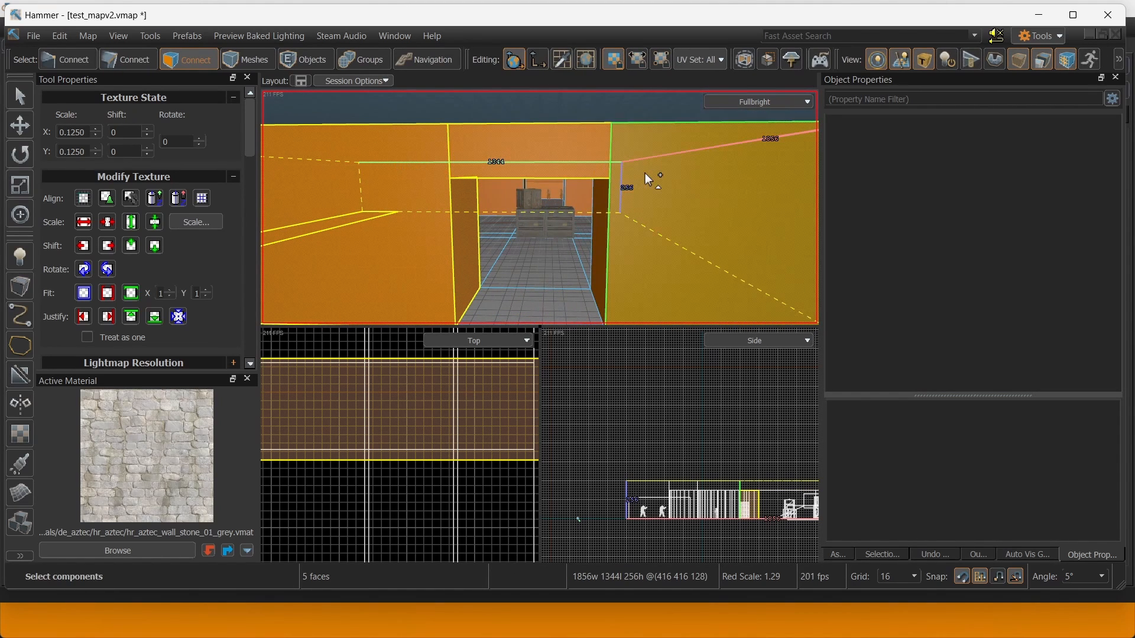
{"action": "key", "text": "shift+t"}
Apply the stone material to the orange wall face and the upper wall face.
{"action": "right_click_drag", "start_coordinate": [555, 166], "coordinate": [540, 207]}
{"action": "left_click", "coordinate": [563, 180]}
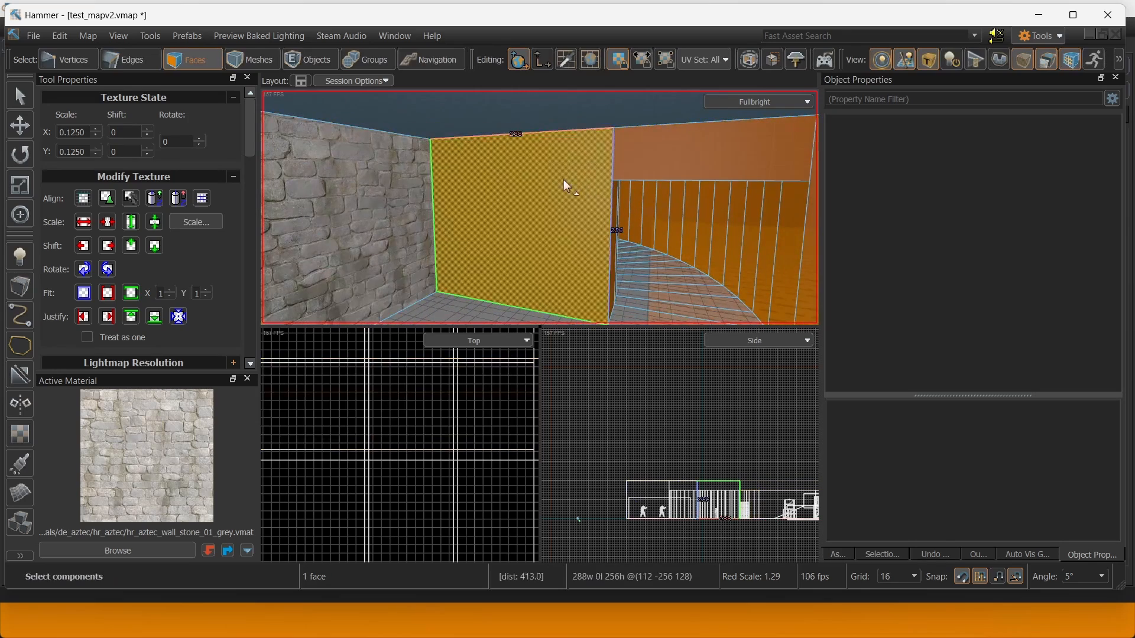
{"action": "key", "text": "shift+t"}
{"action": "left_click", "coordinate": [641, 168]}
{"action": "key", "text": "shift+t"}
{"action": "right_click_drag", "start_coordinate": [641, 168], "coordinate": [644, 210]}
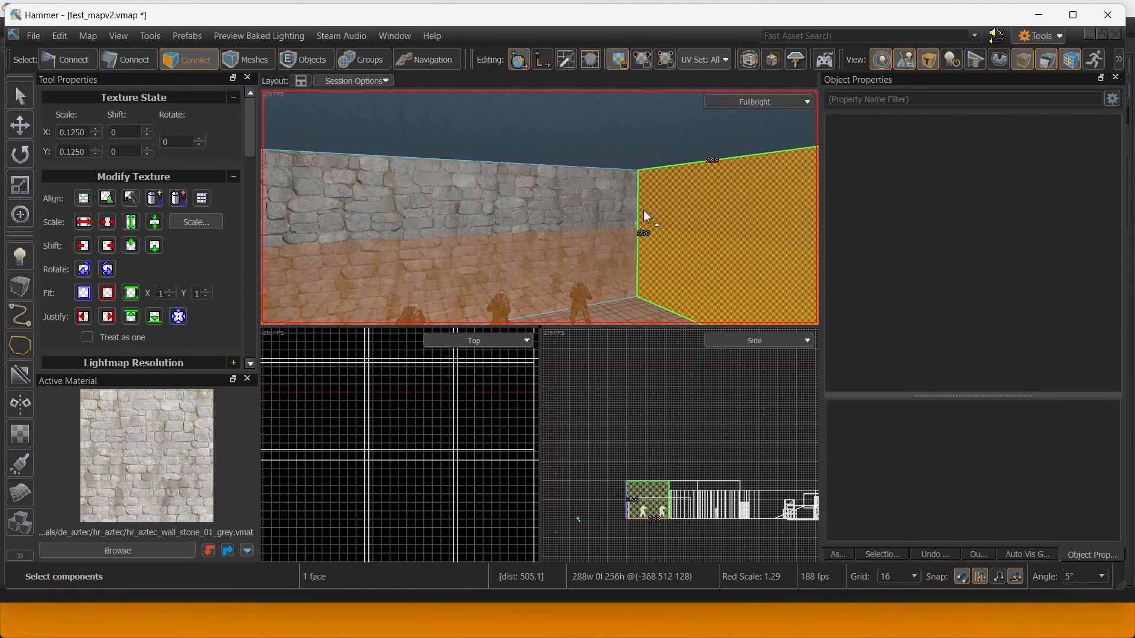
Cover the connected curved corridor walls and big orange face (21 faces) with stone.
{"action": "right_click_drag", "start_coordinate": [455, 226], "coordinate": [584, 200]}
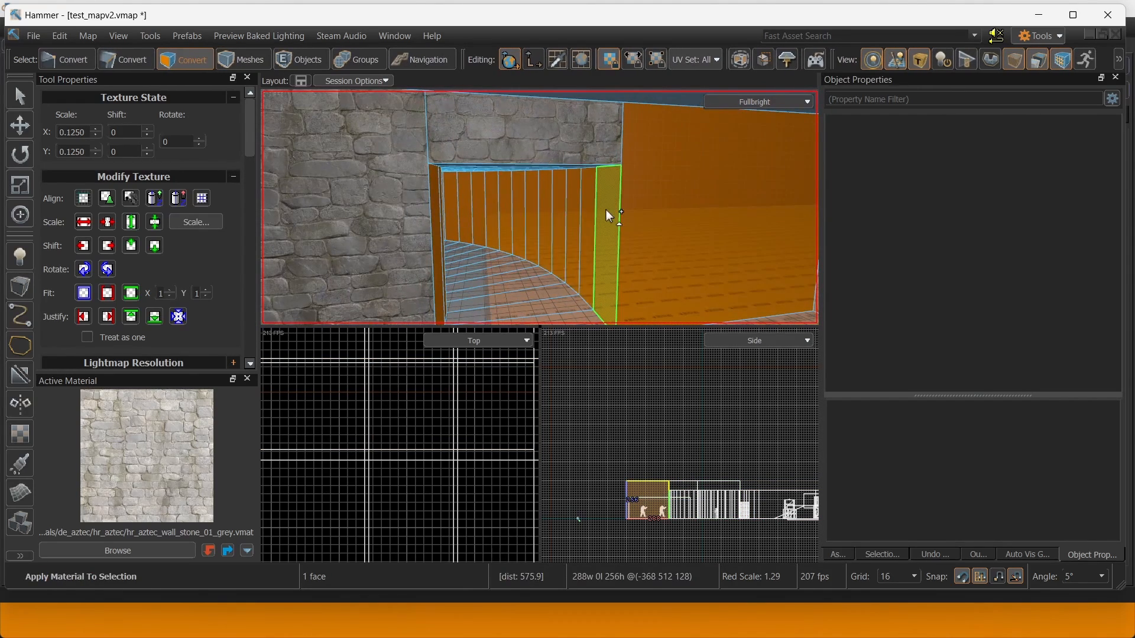
{"action": "double_click", "coordinate": [605, 208], "text": "shift"}
{"action": "left_click", "coordinate": [652, 174], "text": "shift"}
{"action": "key", "text": "shift+t"}
Hide the trigger brushes by unchecking Trigger in Auto Vis Groups.
{"action": "right_click_drag", "start_coordinate": [652, 174], "coordinate": [833, 621]}
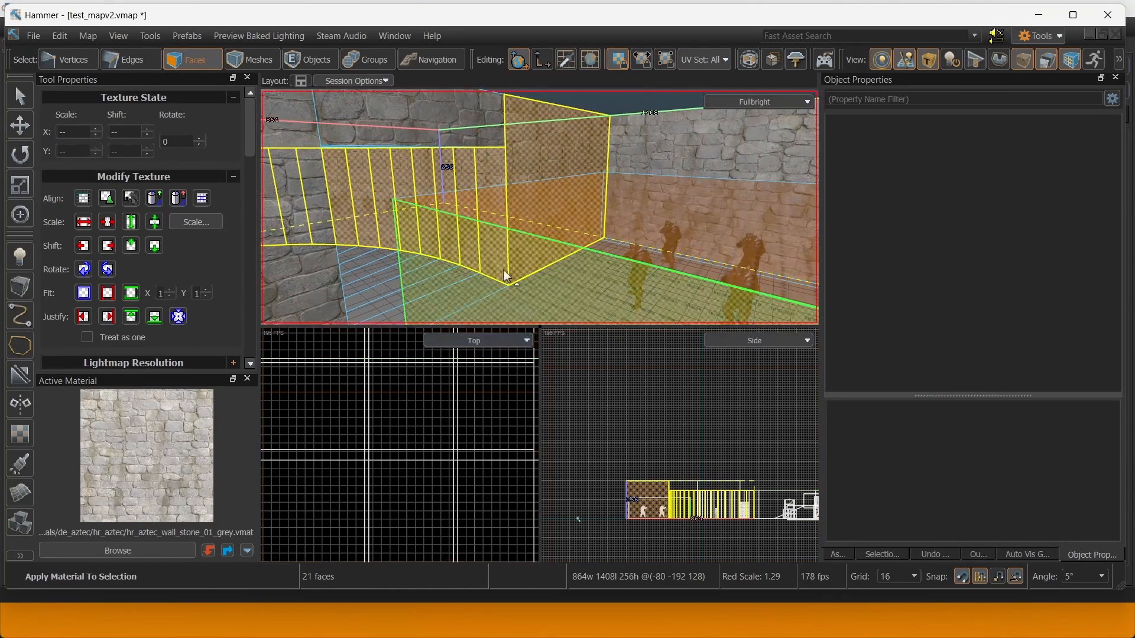
{"action": "right_click_drag", "start_coordinate": [508, 274], "coordinate": [533, 252]}
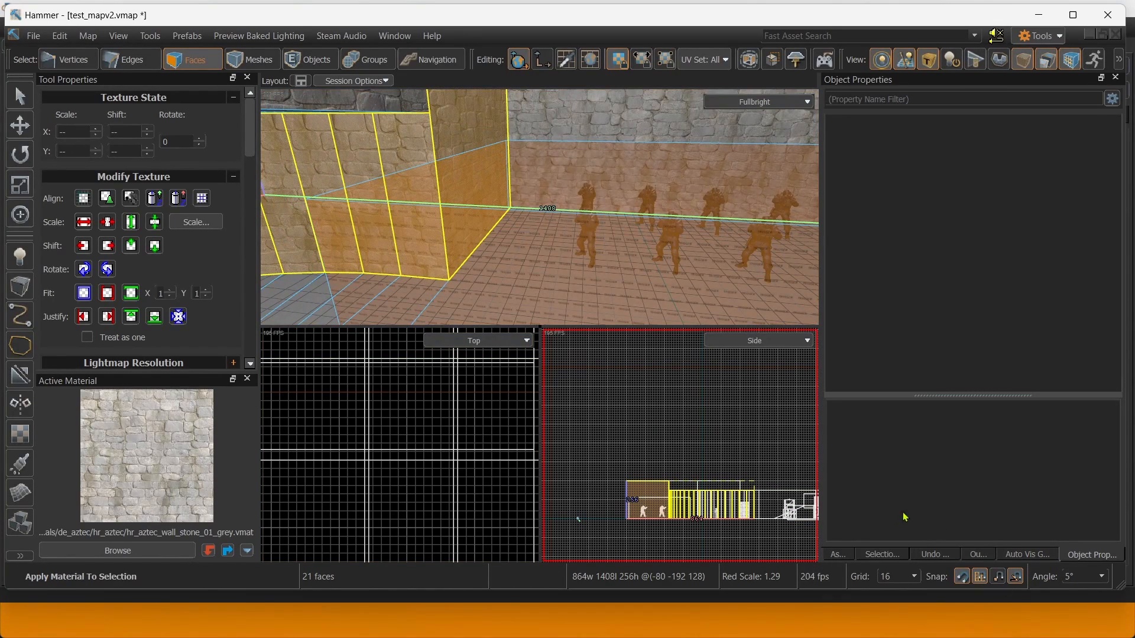
{"action": "left_click", "coordinate": [1043, 555]}
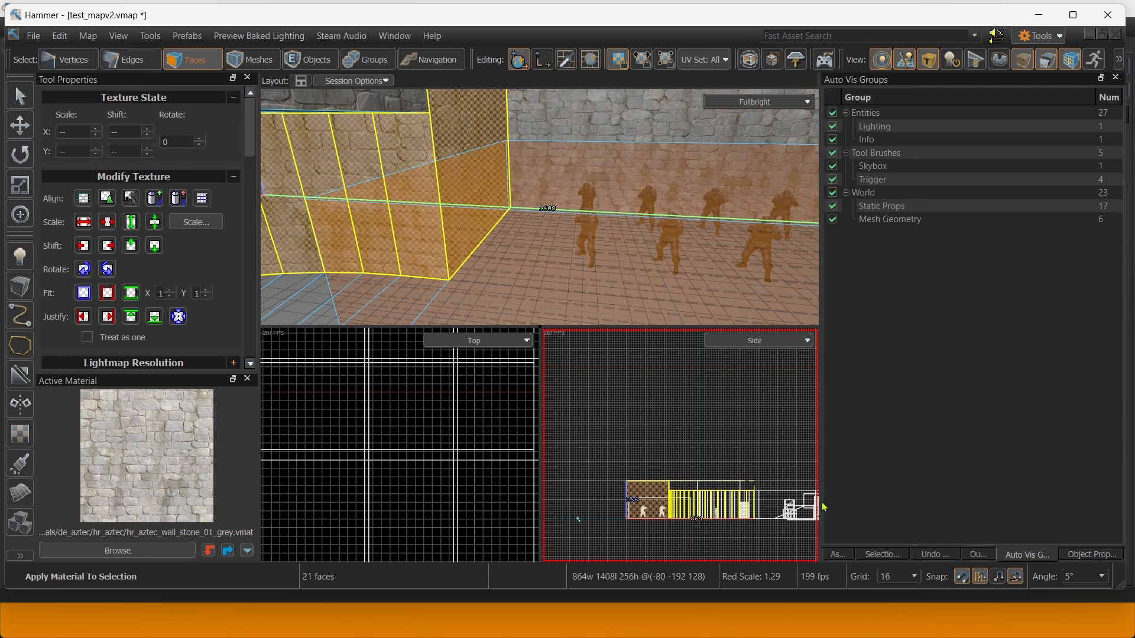
{"action": "left_click", "coordinate": [833, 180]}
Apply the stone material to the doorway's end face and its connected curved walls.
{"action": "right_click_drag", "start_coordinate": [627, 237], "coordinate": [540, 207]}
{"action": "key", "text": "w"}
{"action": "left_click", "coordinate": [509, 219], "text": "ctrl"}
{"action": "double_click", "coordinate": [512, 219], "text": "ctrl"}
{"action": "key", "text": "shift+t"}
Apply the stone material to the lintel face above the doorway.
{"action": "key", "text": "w"}
{"action": "left_click", "coordinate": [544, 214]}
{"action": "key", "text": "shift+t"}
Choose hr_aztec_ground_grass_01 from the 'aztec' material results and accept it.
{"action": "left_click", "coordinate": [136, 555]}
{"action": "scroll", "coordinate": [594, 288], "scroll_direction": "down", "scroll_amount": 10}
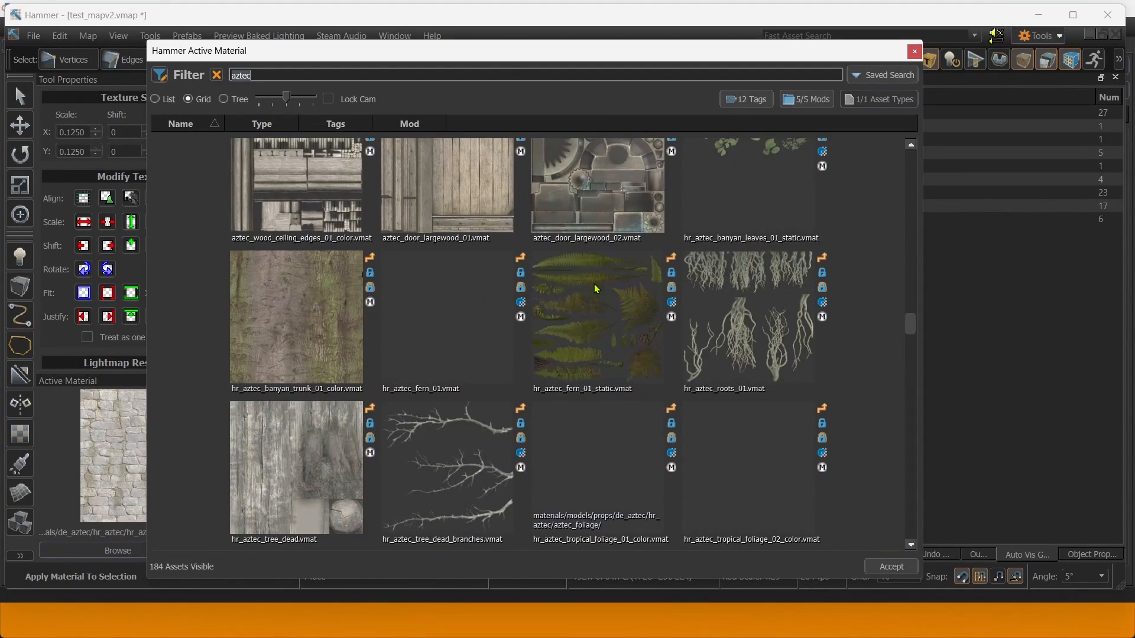
{"action": "scroll", "coordinate": [594, 288], "scroll_direction": "down", "scroll_amount": 5}
{"action": "scroll", "coordinate": [594, 288], "scroll_direction": "up", "scroll_amount": 15}
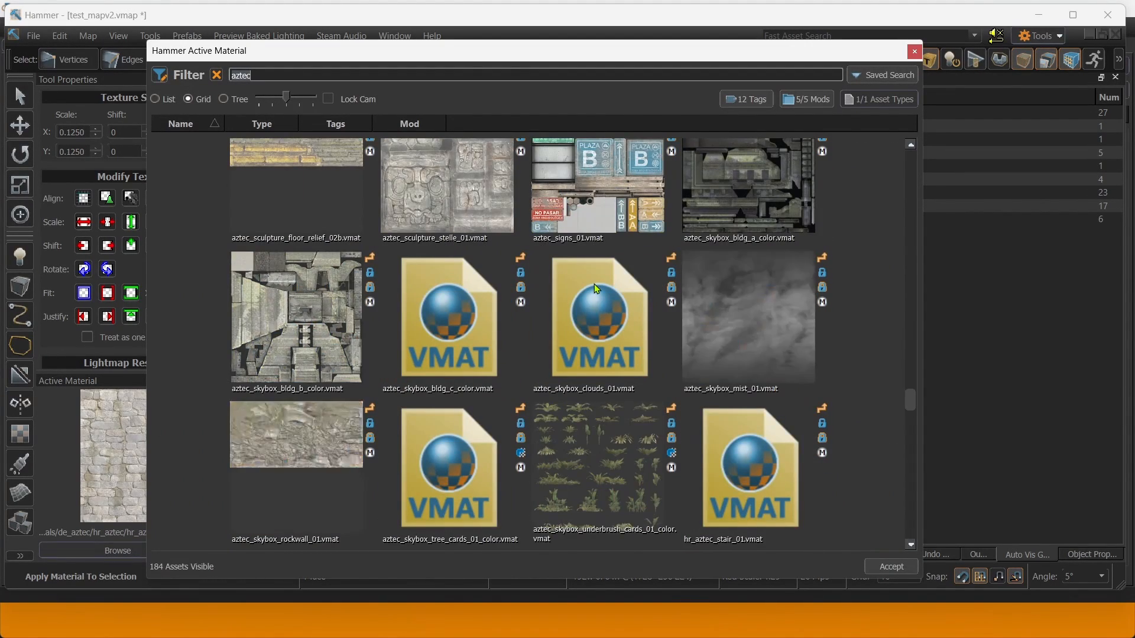
{"action": "scroll", "coordinate": [847, 307], "scroll_direction": "up", "scroll_amount": 15}
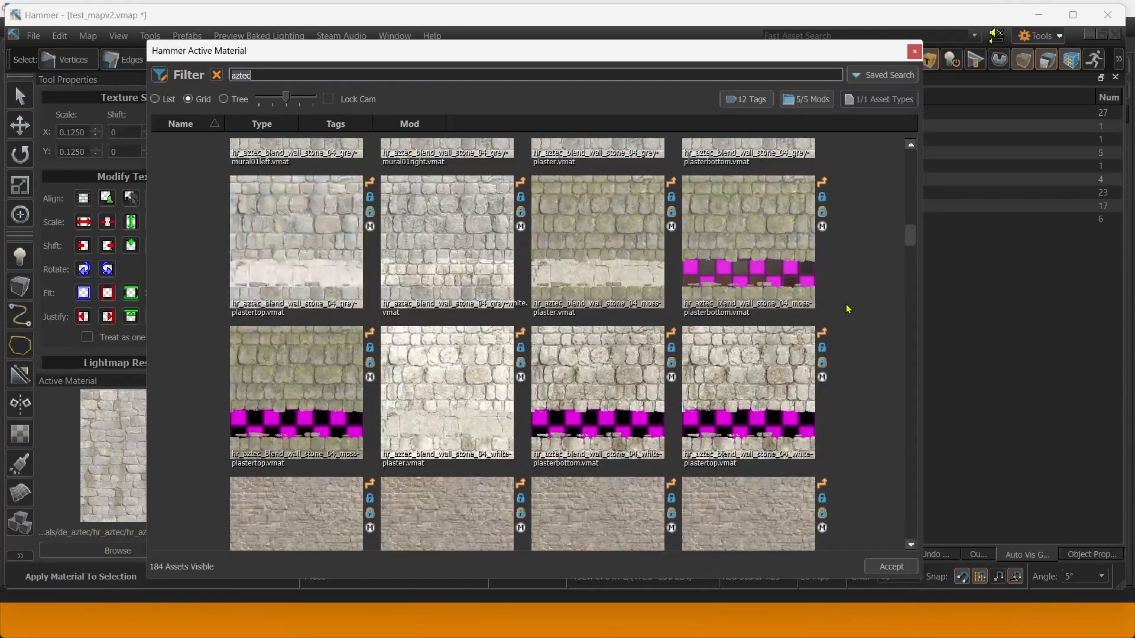
{"action": "scroll", "coordinate": [848, 309], "scroll_direction": "up", "scroll_amount": 5}
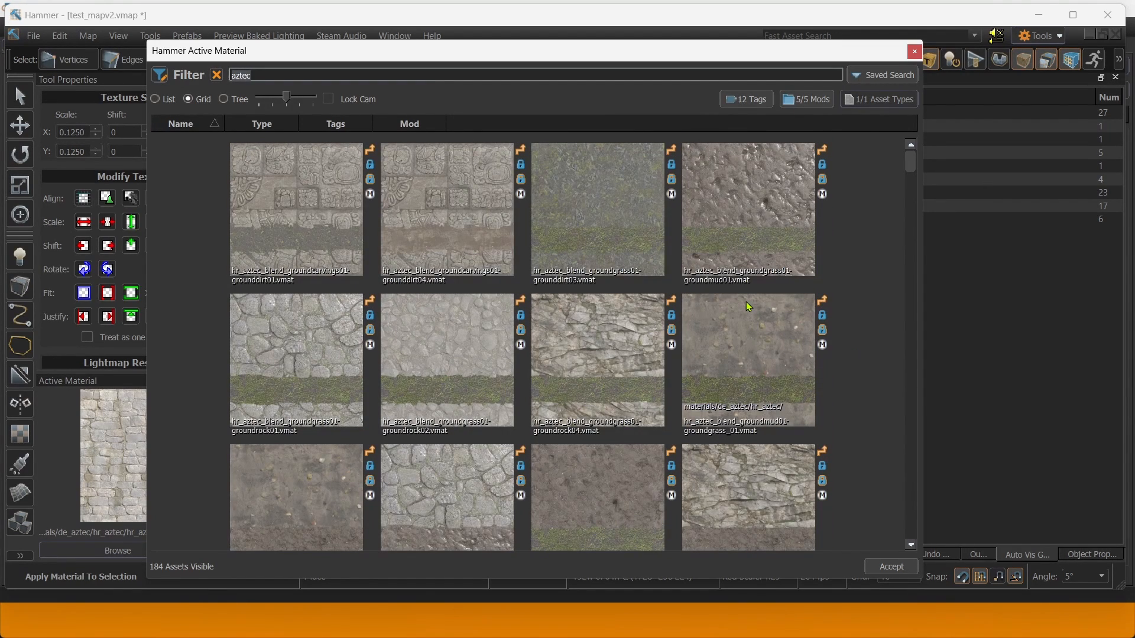
{"action": "scroll", "coordinate": [742, 311], "scroll_direction": "down", "scroll_amount": 5}
{"action": "left_click_drag", "start_coordinate": [911, 194], "coordinate": [911, 271]}
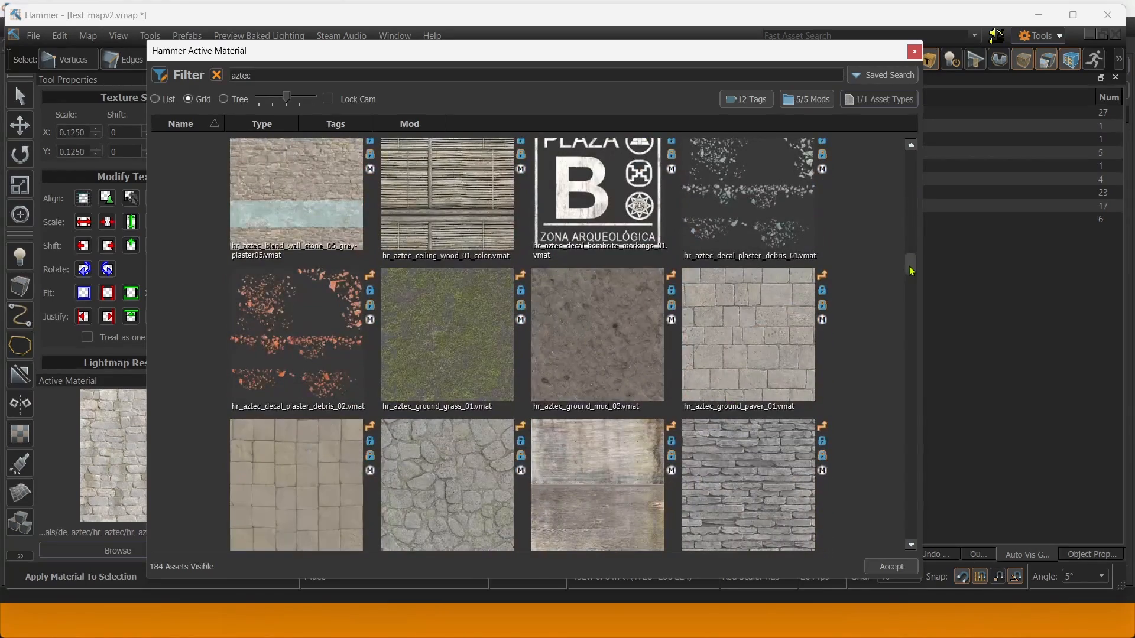
{"action": "left_click", "coordinate": [428, 376]}
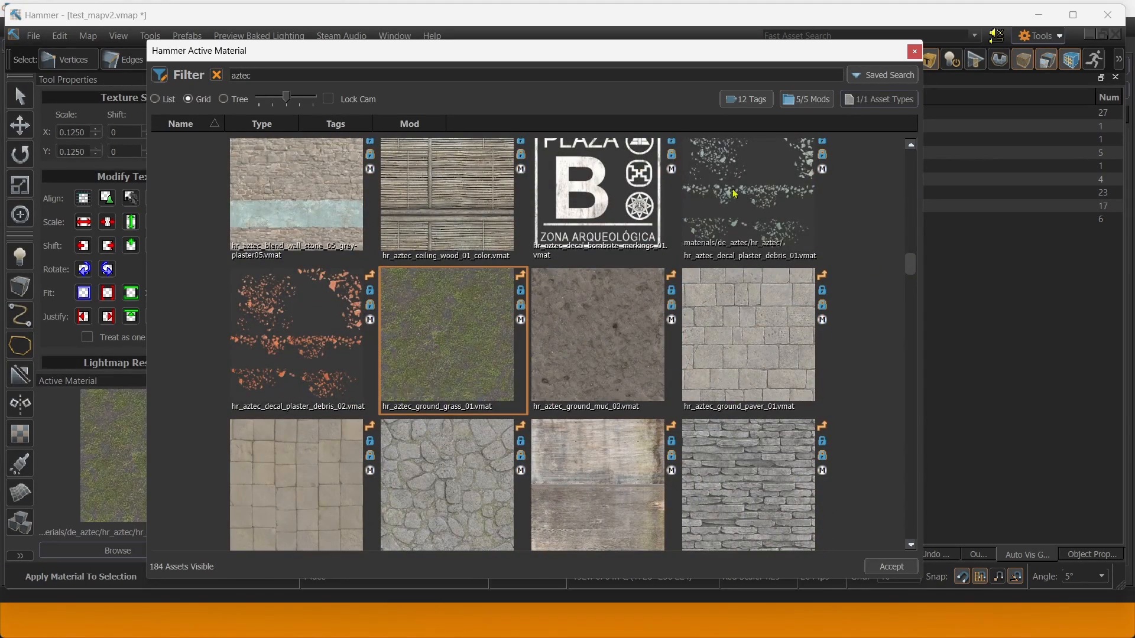
{"action": "left_click", "coordinate": [916, 53]}
Apply the aztec ground grass material to all connected floor faces.
{"action": "double_click", "coordinate": [584, 283]}
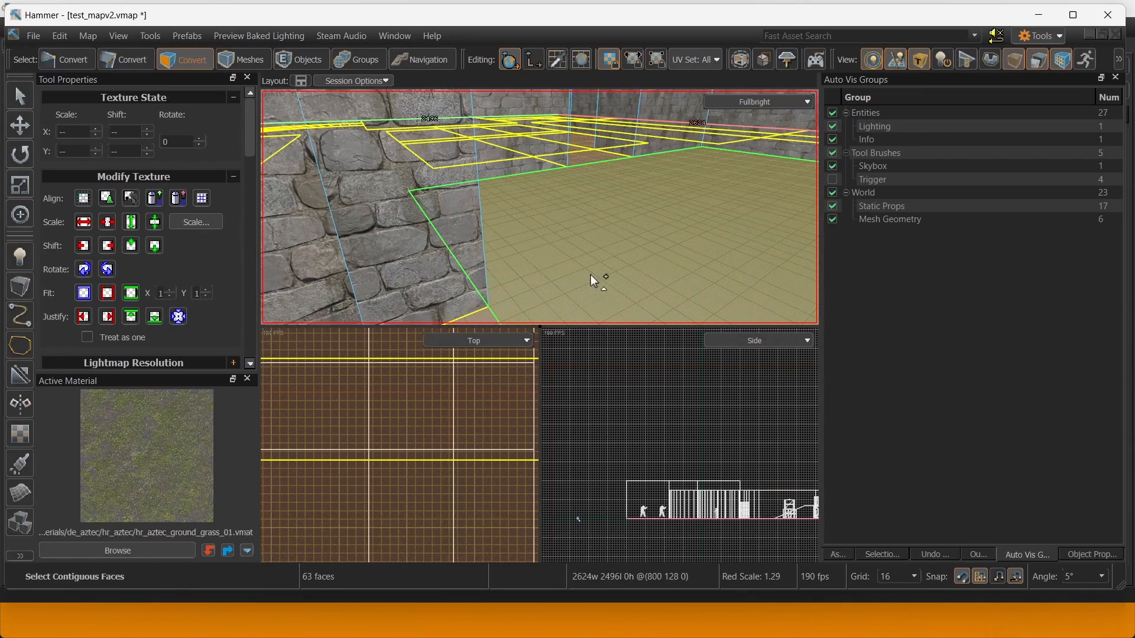
{"action": "right_click_drag", "start_coordinate": [591, 274], "coordinate": [551, 190]}
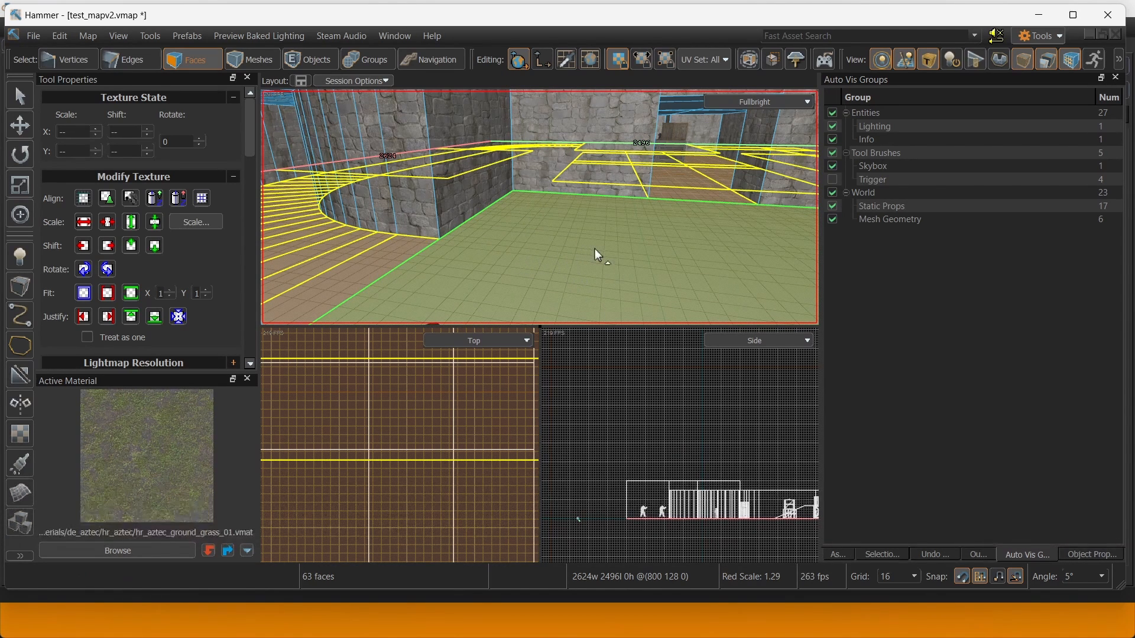
{"action": "right_click_drag", "start_coordinate": [594, 249], "coordinate": [540, 207]}
{"action": "key", "text": "shift+t"}
{"action": "left_click", "coordinate": [562, 176]}
Switch the 3D view from Fullbright to All Lighting with F5 and fly through the corridor.
{"action": "key", "text": "w"}
{"action": "key", "text": "F5"}
{"action": "key", "text": "w"}
{"action": "key", "text": "w"}
{"action": "key", "text": "s"}
{"action": "key", "text": "w"}
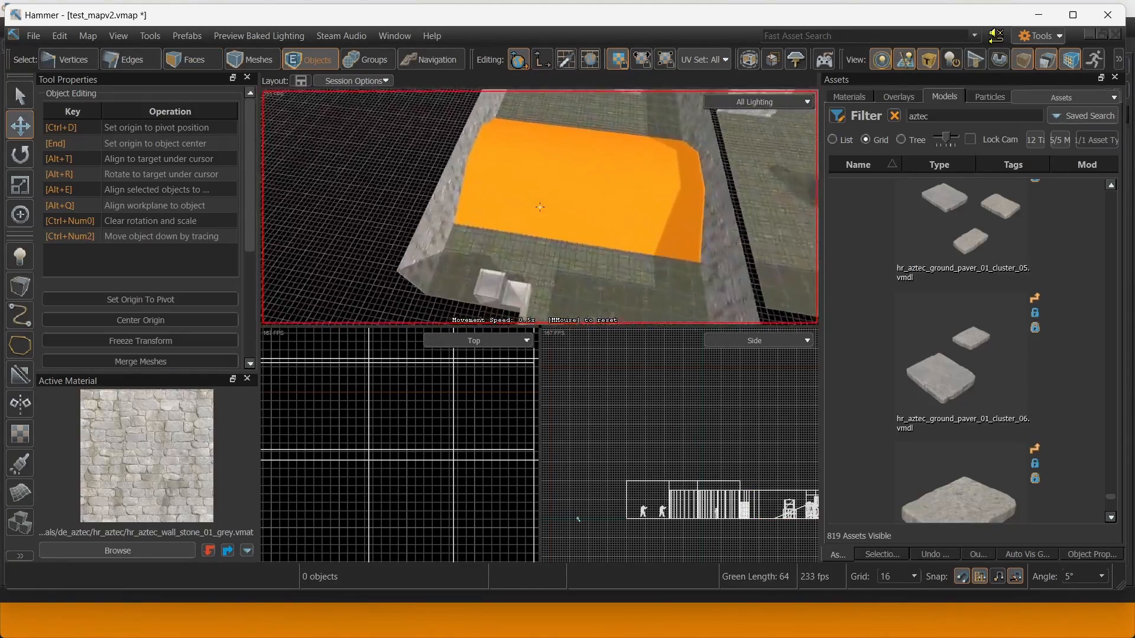
Pick hr_aztec_blend_groundmud03-groundgrass_01 from an 'aztec blend' search and accept it.
{"action": "right_click_drag", "start_coordinate": [539, 207], "coordinate": [423, 246]}
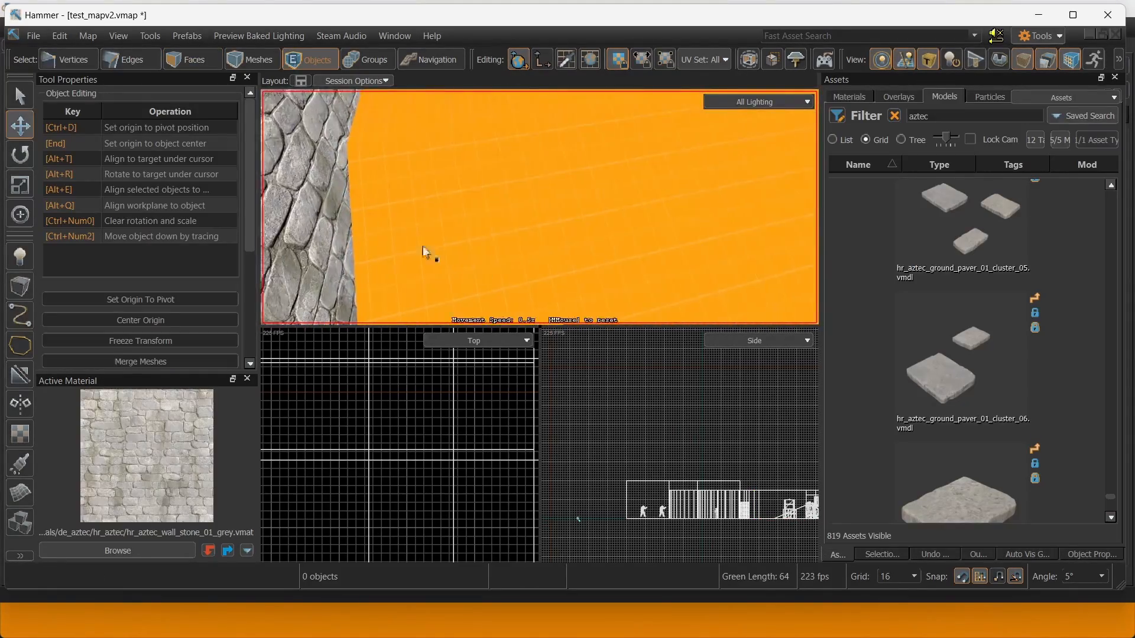
{"action": "left_click", "coordinate": [142, 551]}
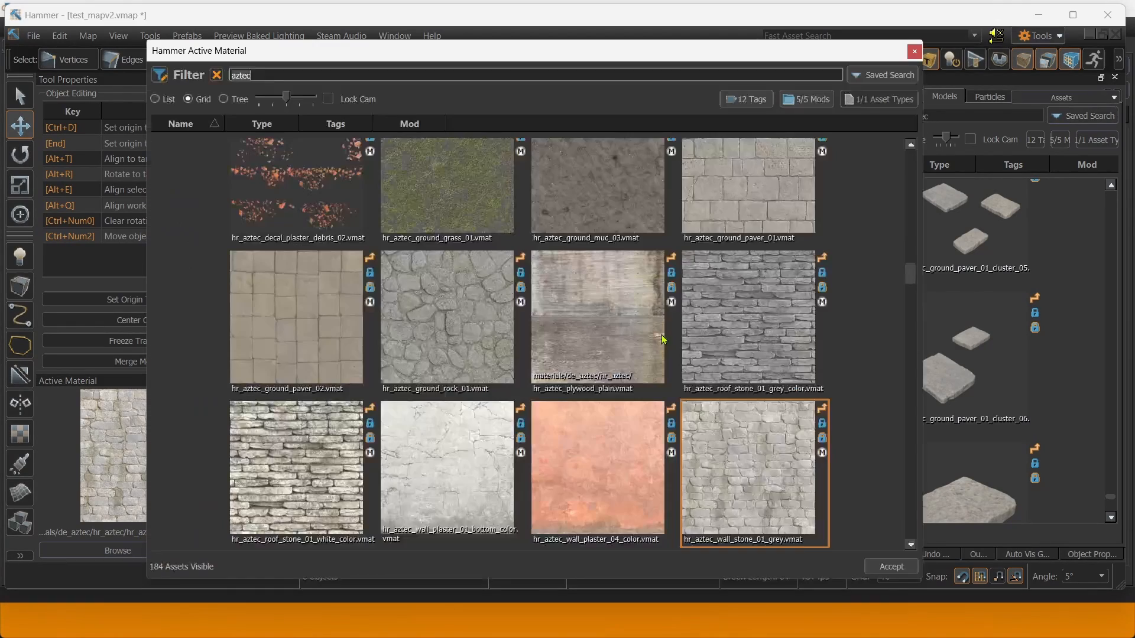
{"action": "left_click", "coordinate": [593, 193]}
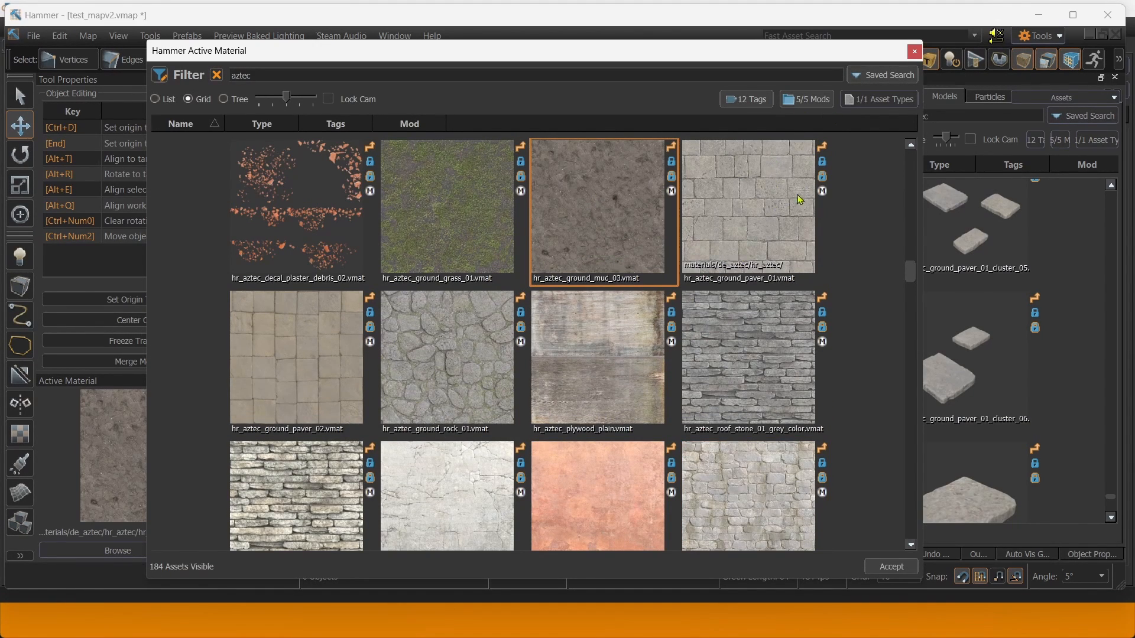
{"action": "scroll", "coordinate": [800, 199], "scroll_direction": "down", "scroll_amount": 10}
{"action": "scroll", "coordinate": [835, 300], "scroll_direction": "down", "scroll_amount": 10}
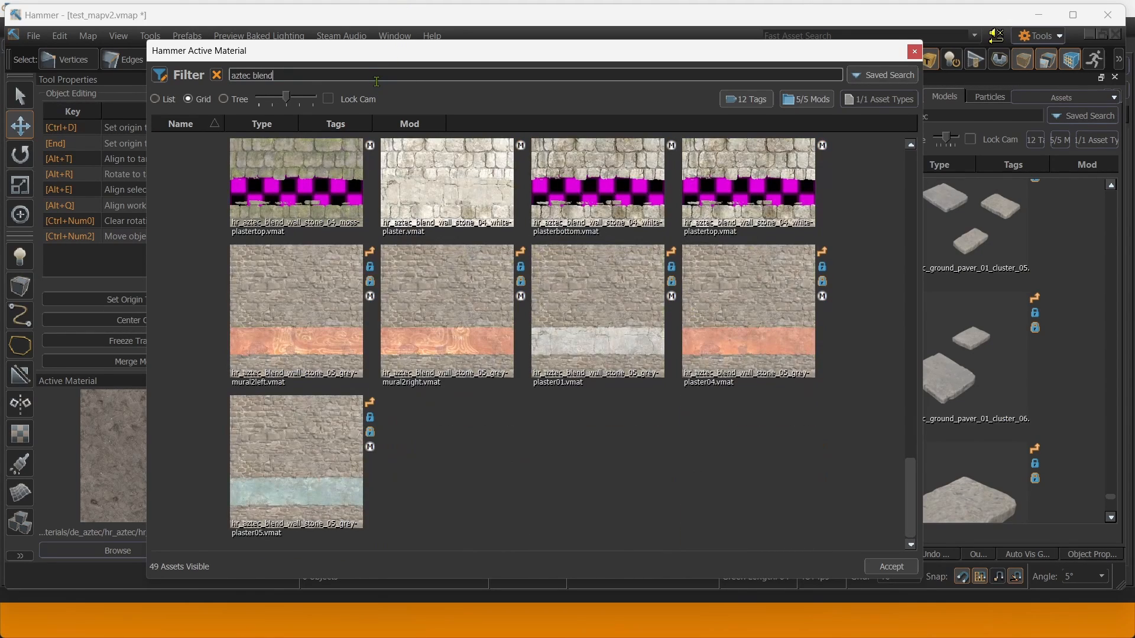
{"action": "scroll", "coordinate": [618, 299], "scroll_direction": "up", "scroll_amount": 10}
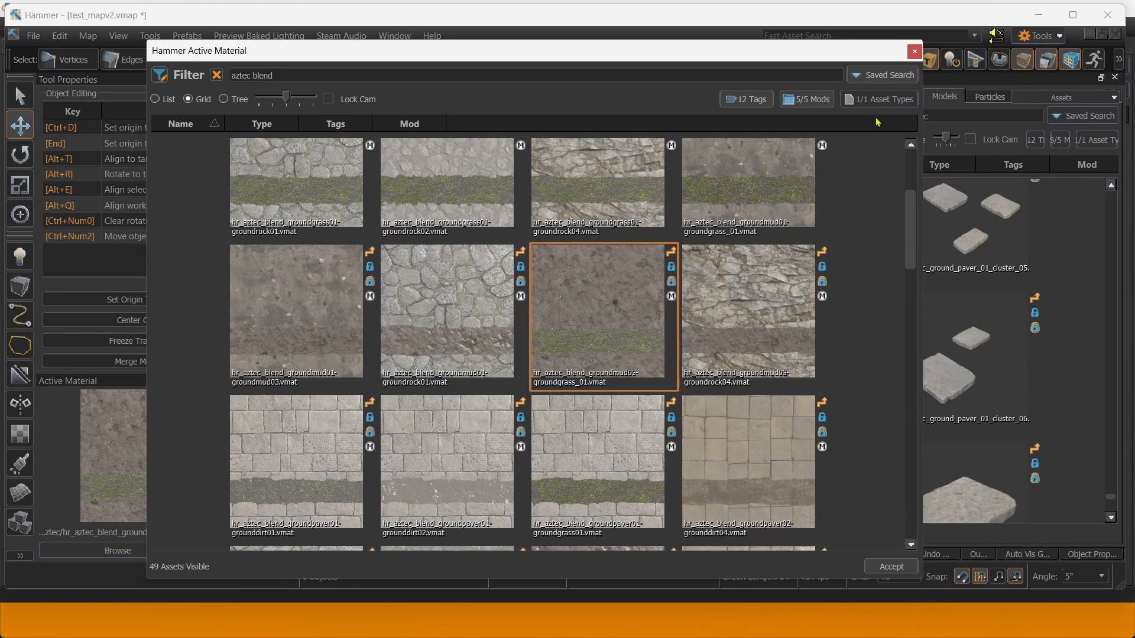
{"action": "left_click", "coordinate": [914, 51]}
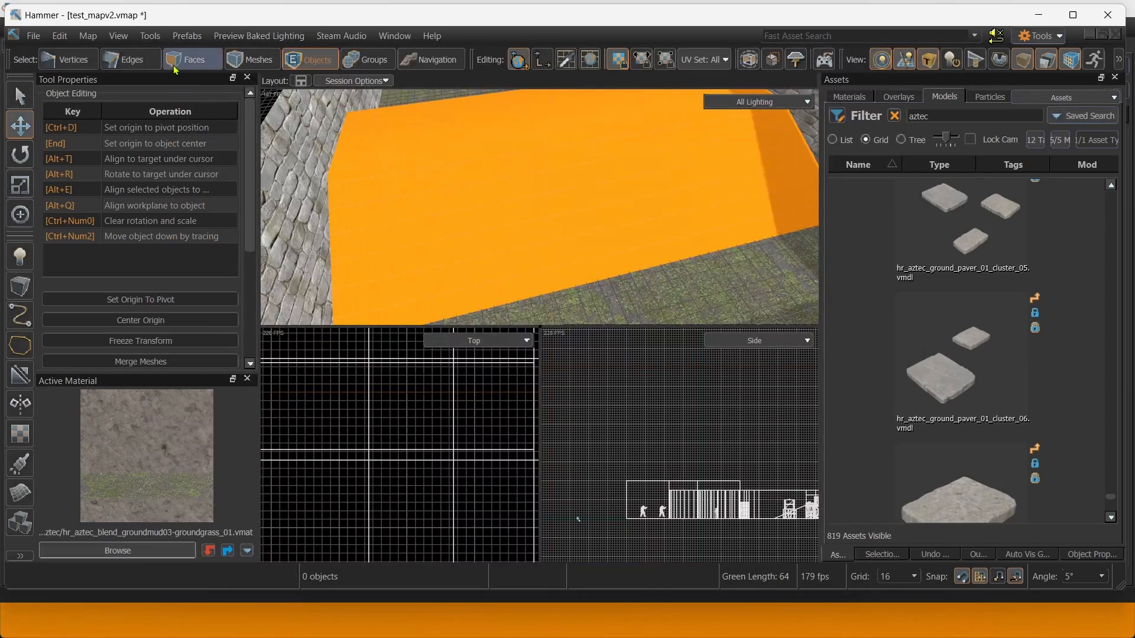
Apply the mud/grass blend material to six selected slope faces of the orange mound.
{"action": "left_click", "coordinate": [175, 69]}
{"action": "left_click", "coordinate": [568, 251]}
{"action": "left_click", "coordinate": [431, 226], "text": "ctrl"}
{"action": "left_click", "coordinate": [735, 196], "text": "ctrl"}
{"action": "right_click_drag", "start_coordinate": [603, 183], "coordinate": [535, 185]}
{"action": "left_click", "coordinate": [535, 184], "text": "ctrl"}
{"action": "left_click", "coordinate": [555, 234], "text": "ctrl"}
{"action": "right_click_drag", "start_coordinate": [555, 234], "coordinate": [573, 208]}
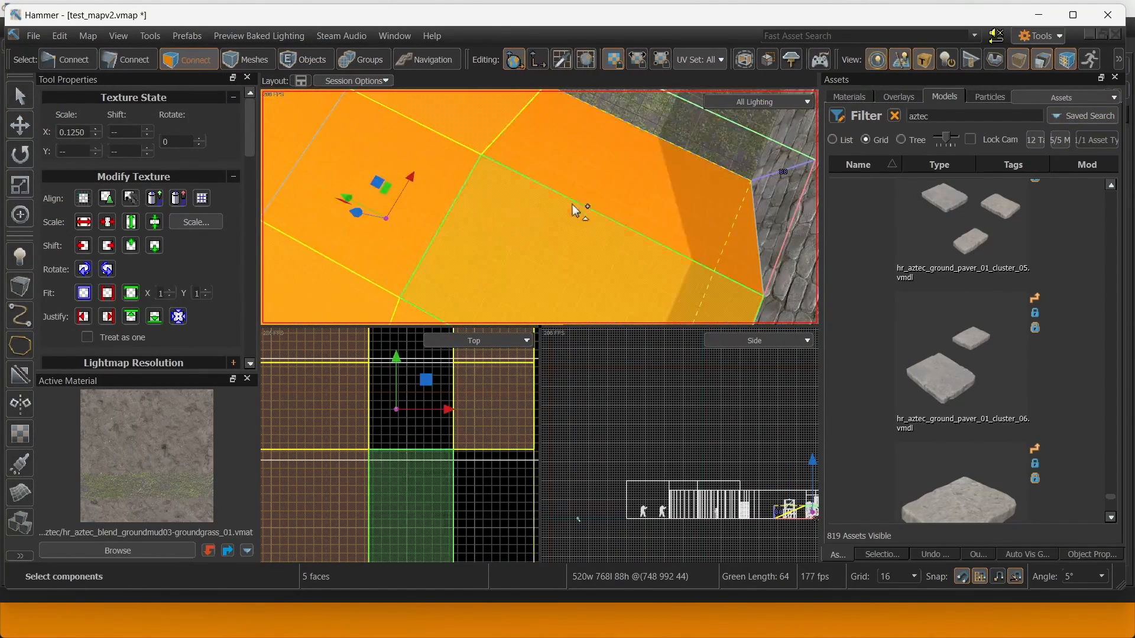
{"action": "left_click", "coordinate": [618, 186], "text": "shift"}
{"action": "key", "text": "shift+t"}
Apply the blend material to the mound's three top faces.
{"action": "right_click_drag", "start_coordinate": [676, 192], "coordinate": [539, 207]}
{"action": "left_click", "coordinate": [435, 165]}
{"action": "left_click", "coordinate": [618, 167], "text": "ctrl"}
{"action": "left_click", "coordinate": [707, 163], "text": "ctrl"}
{"action": "key", "text": "shift+t"}
Select the front-left slope face and switch to the move tool.
{"action": "left_click", "coordinate": [509, 239]}
{"action": "key", "text": "d"}
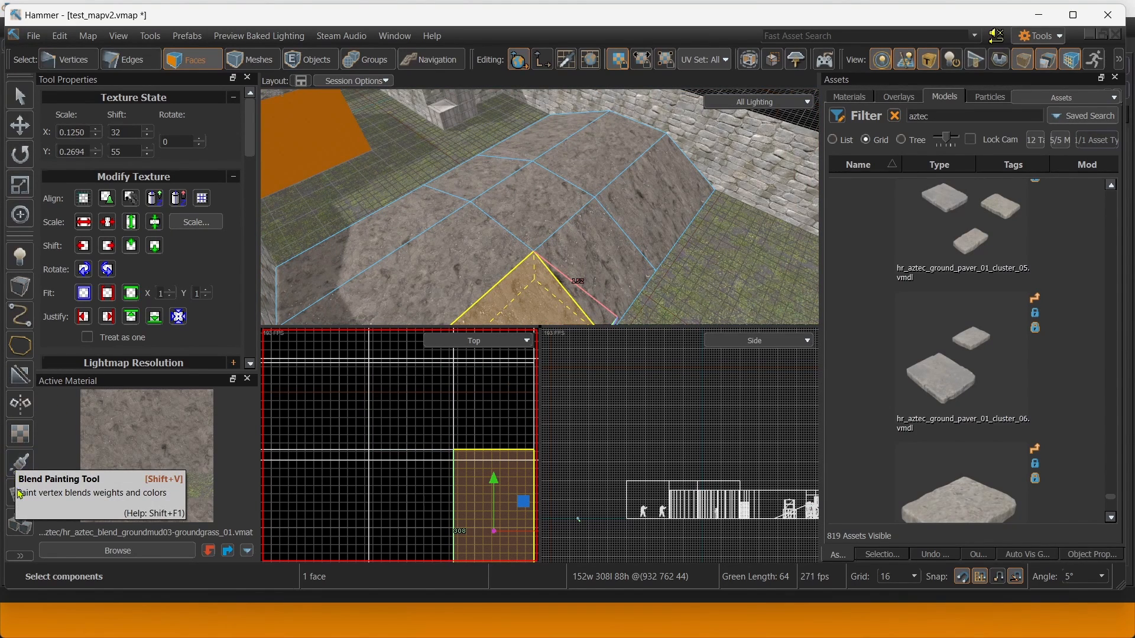
{"action": "left_click", "coordinate": [19, 464]}
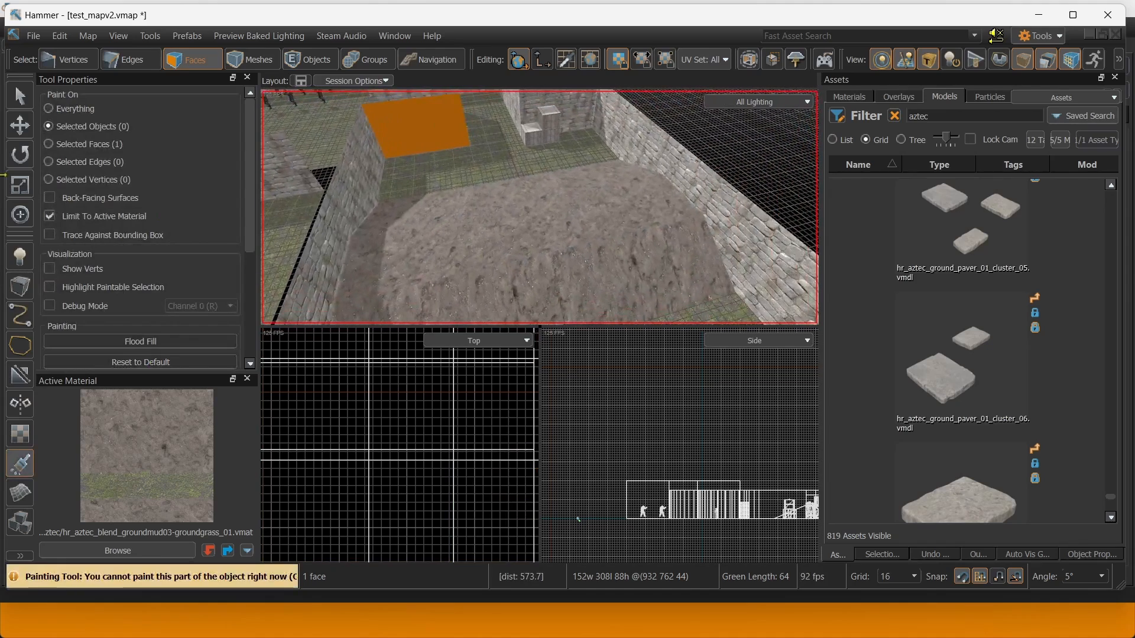
{"action": "left_click", "coordinate": [26, 124]}
{"action": "right_click_drag", "start_coordinate": [526, 192], "coordinate": [508, 208]}
Reselect all nine mound faces.
{"action": "left_click", "coordinate": [509, 210], "text": "shift"}
{"action": "left_click", "coordinate": [510, 159], "text": "shift"}
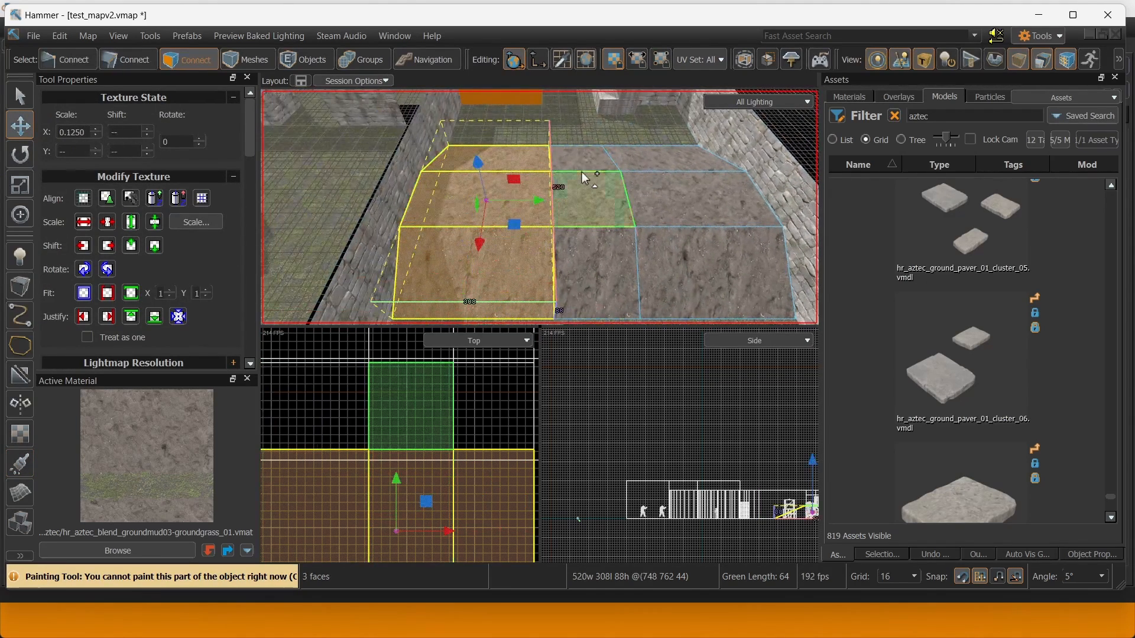
{"action": "left_click", "coordinate": [584, 180], "text": "shift"}
{"action": "left_click", "coordinate": [595, 258], "text": "shift"}
{"action": "left_click", "coordinate": [697, 260], "text": "shift"}
{"action": "left_click", "coordinate": [689, 214], "text": "shift"}
{"action": "left_click", "coordinate": [653, 164], "text": "shift"}
{"action": "left_click", "coordinate": [602, 164], "text": "shift"}
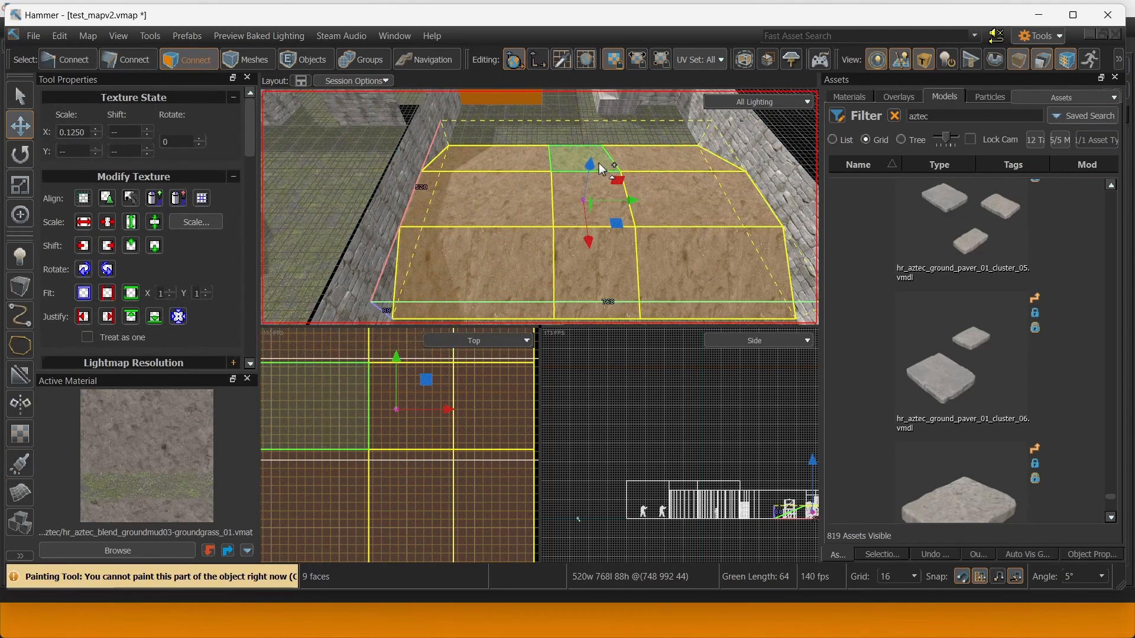
{"action": "left_click_drag", "start_coordinate": [253, 149], "coordinate": [248, 314]}
Preview mound subdivision at Levels 3, 4 and 5, then settle on Level 1.
{"action": "scroll", "coordinate": [136, 189], "scroll_direction": "up", "scroll_amount": 3}
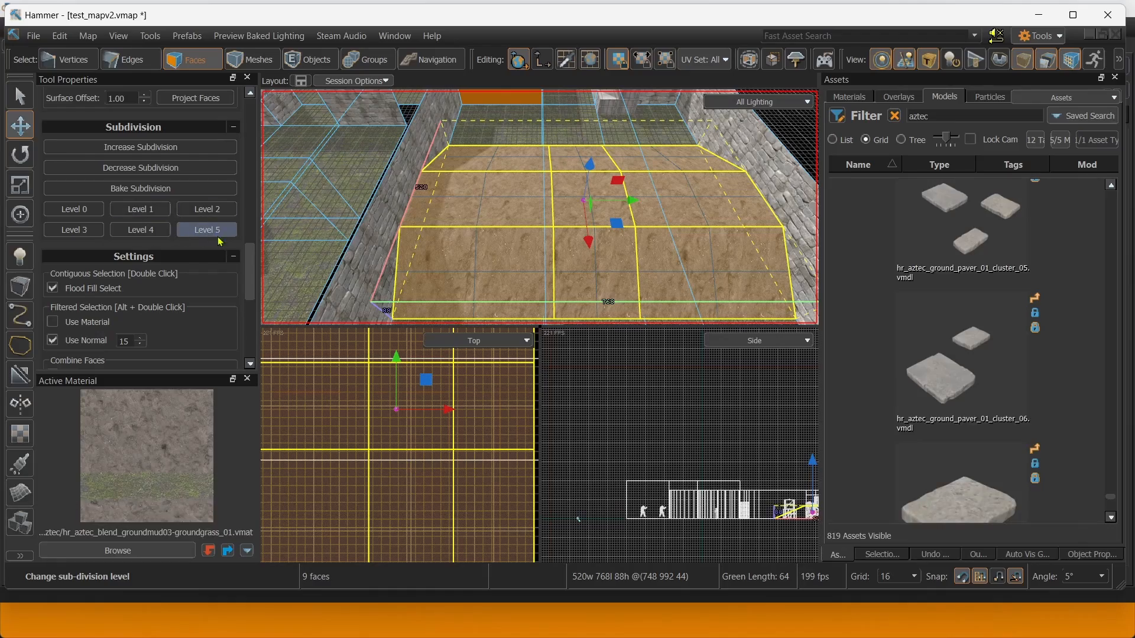
{"action": "right_click_drag", "start_coordinate": [613, 234], "coordinate": [484, 188]}
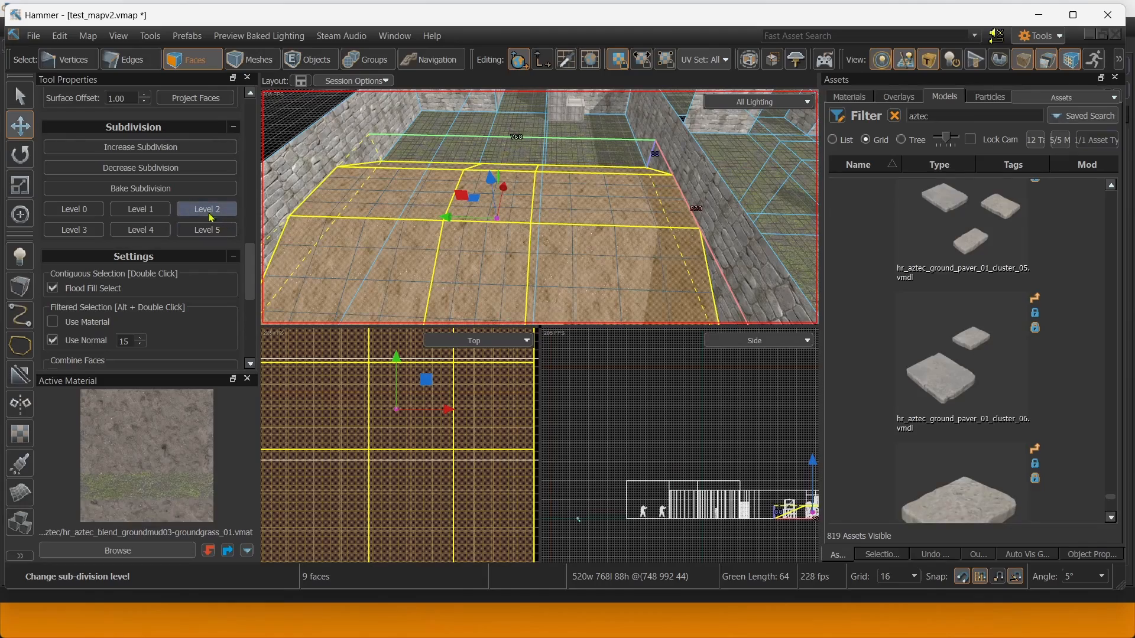
{"action": "left_click", "coordinate": [80, 238]}
{"action": "left_click", "coordinate": [139, 234]}
{"action": "left_click", "coordinate": [195, 233]}
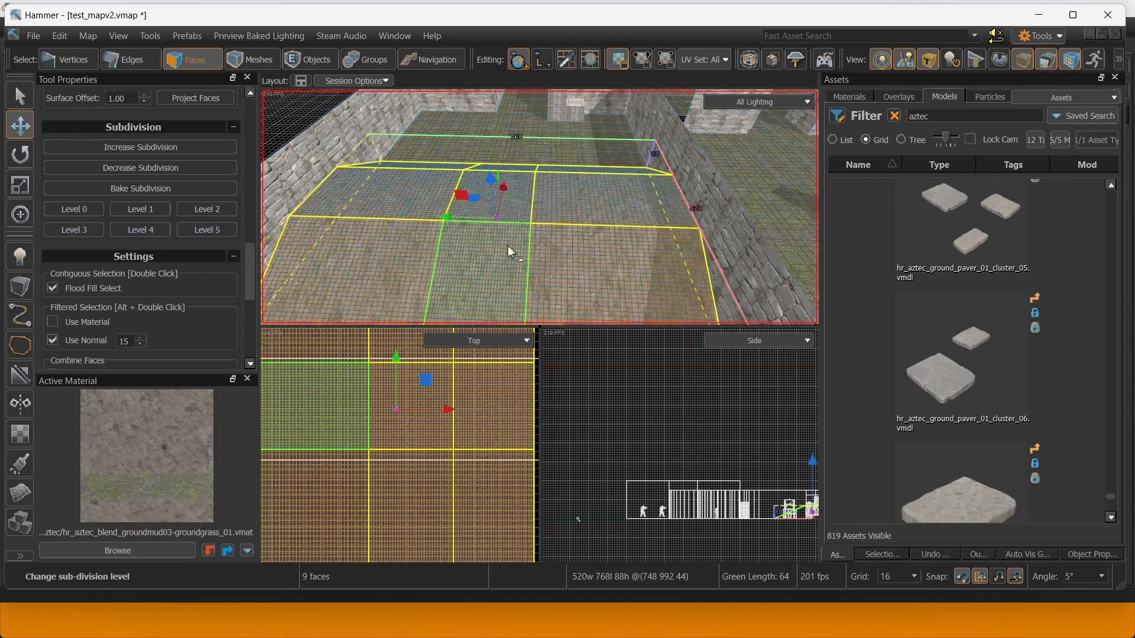
{"action": "right_click_drag", "start_coordinate": [508, 246], "coordinate": [562, 227]}
{"action": "left_click", "coordinate": [148, 212]}
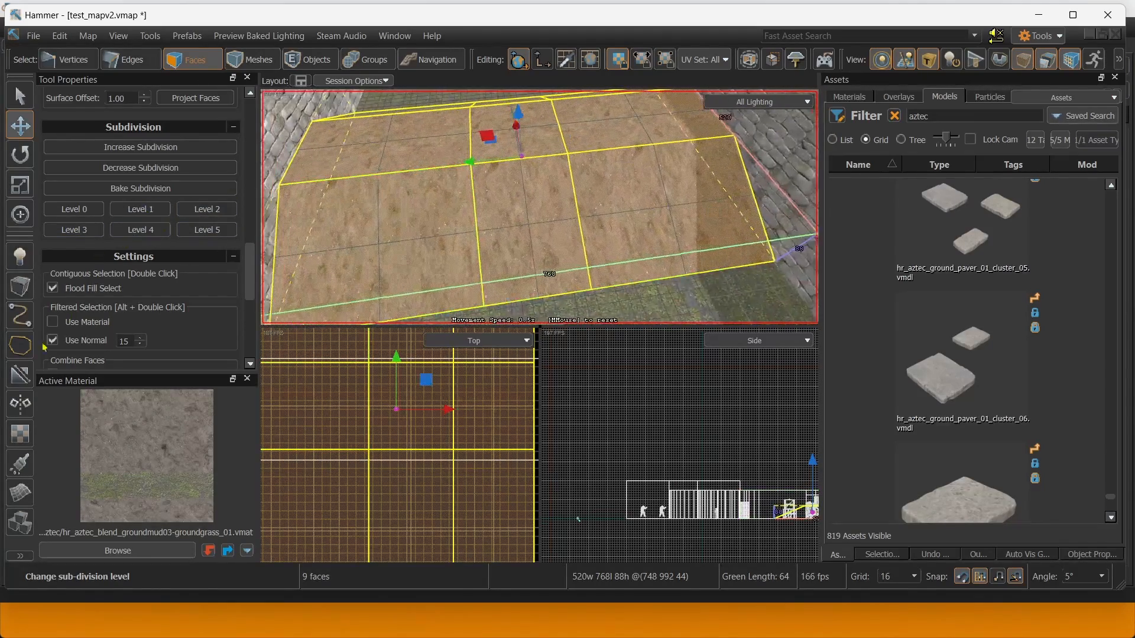
Activate the Blend Painting Tool with Paint On set to Selected Faces and a smaller radius.
{"action": "left_click", "coordinate": [18, 473]}
{"action": "right_click_drag", "start_coordinate": [341, 183], "coordinate": [431, 201]}
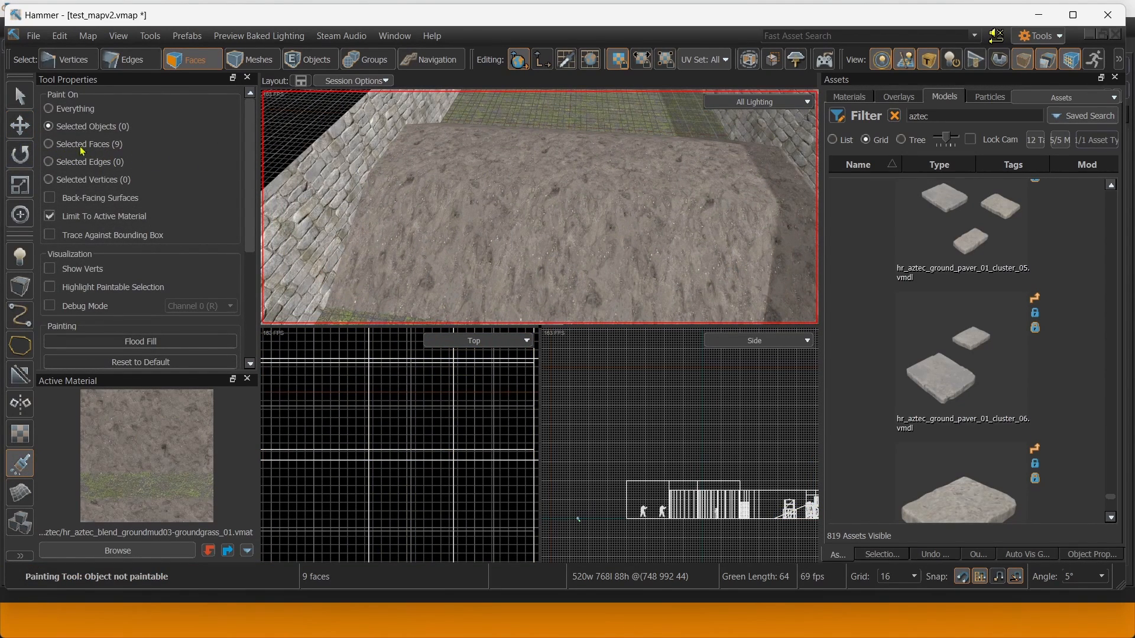
{"action": "left_click", "coordinate": [49, 144]}
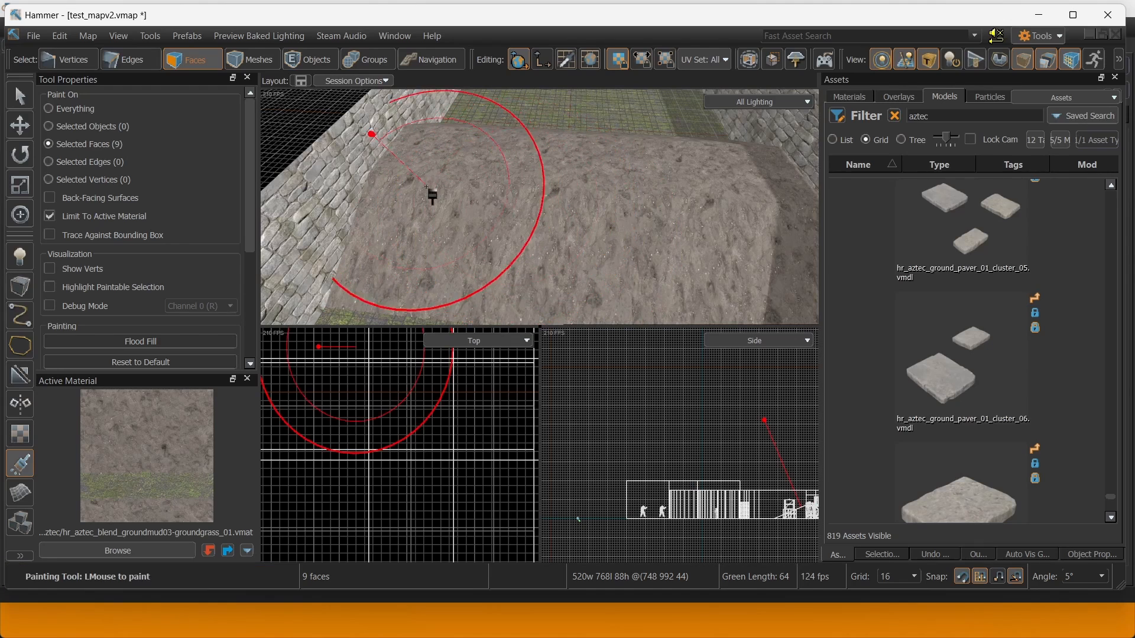
{"action": "scroll", "coordinate": [149, 274], "scroll_direction": "down", "scroll_amount": 3}
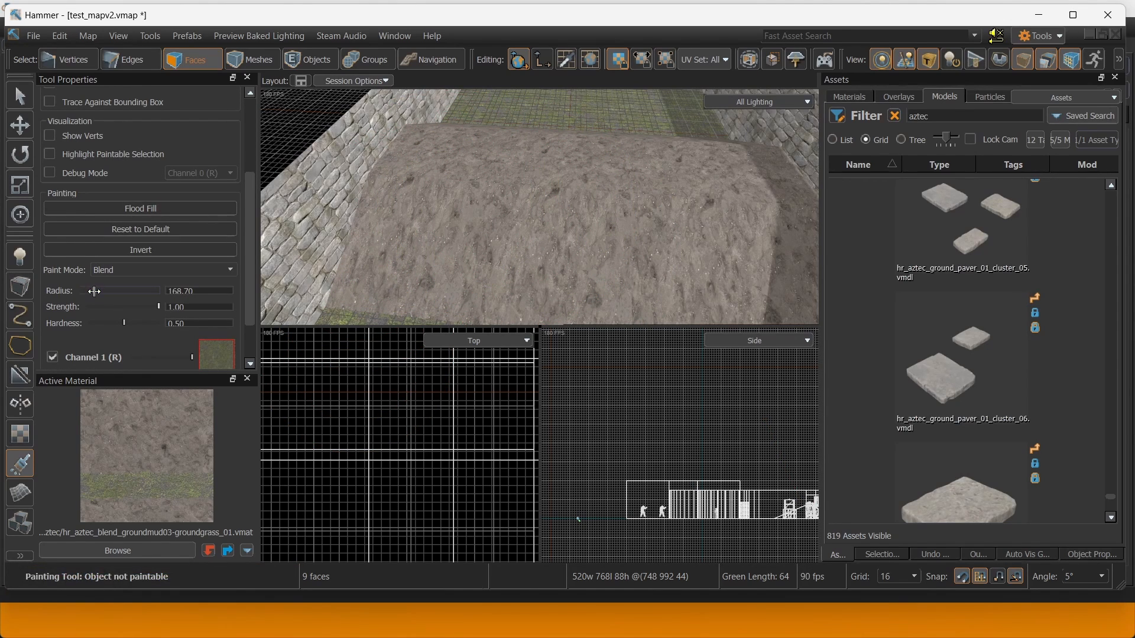
{"action": "right_click_drag", "start_coordinate": [430, 227], "coordinate": [435, 213]}
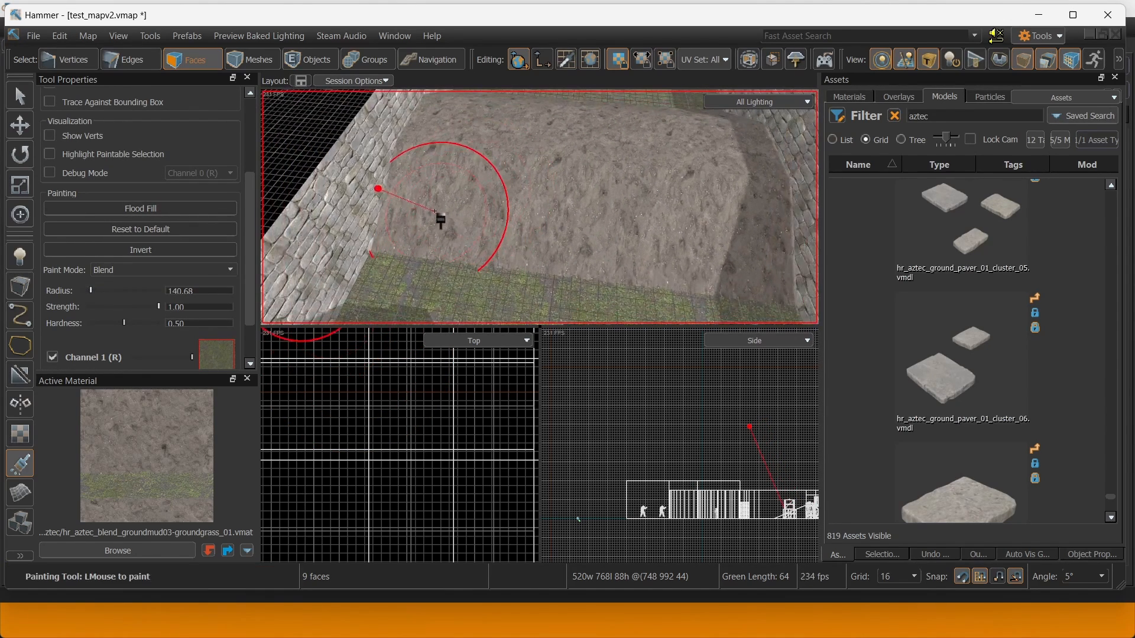
{"action": "right_click_drag", "start_coordinate": [660, 241], "coordinate": [605, 211]}
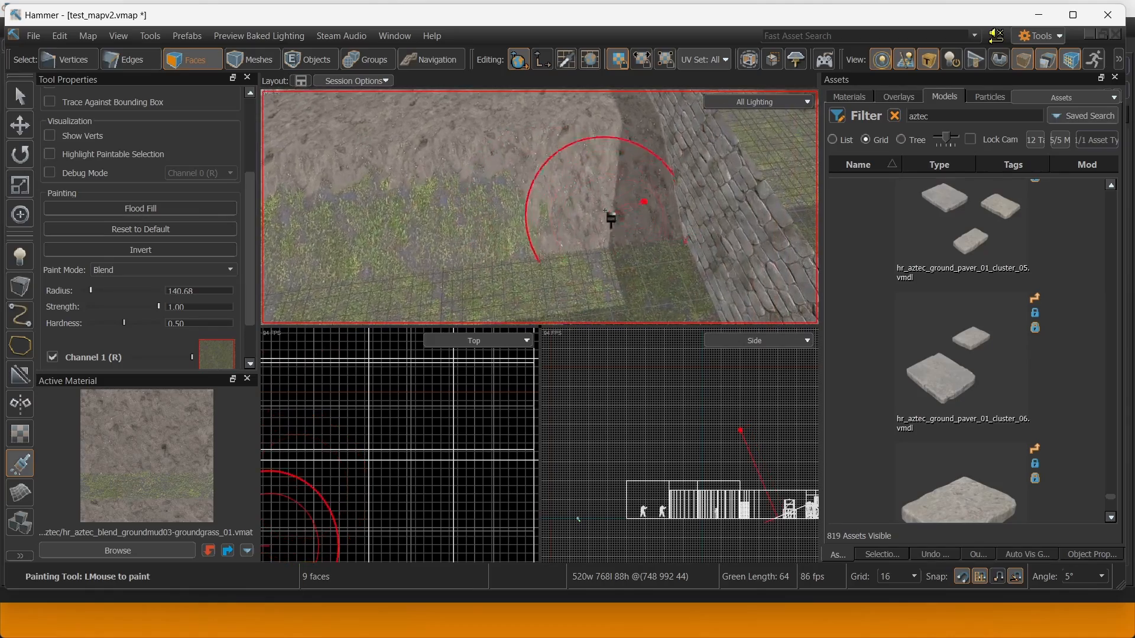
Paint Channel 1 grass patches across the mud mound, then lower Strength to 0.62.
{"action": "mouse_move", "coordinate": [578, 155]}
{"action": "right_mouse_down"}
{"action": "mouse_move", "coordinate": [520, 194]}
{"action": "mouse_move", "coordinate": [582, 183]}
{"action": "mouse_move", "coordinate": [562, 203]}
{"action": "right_mouse_up"}
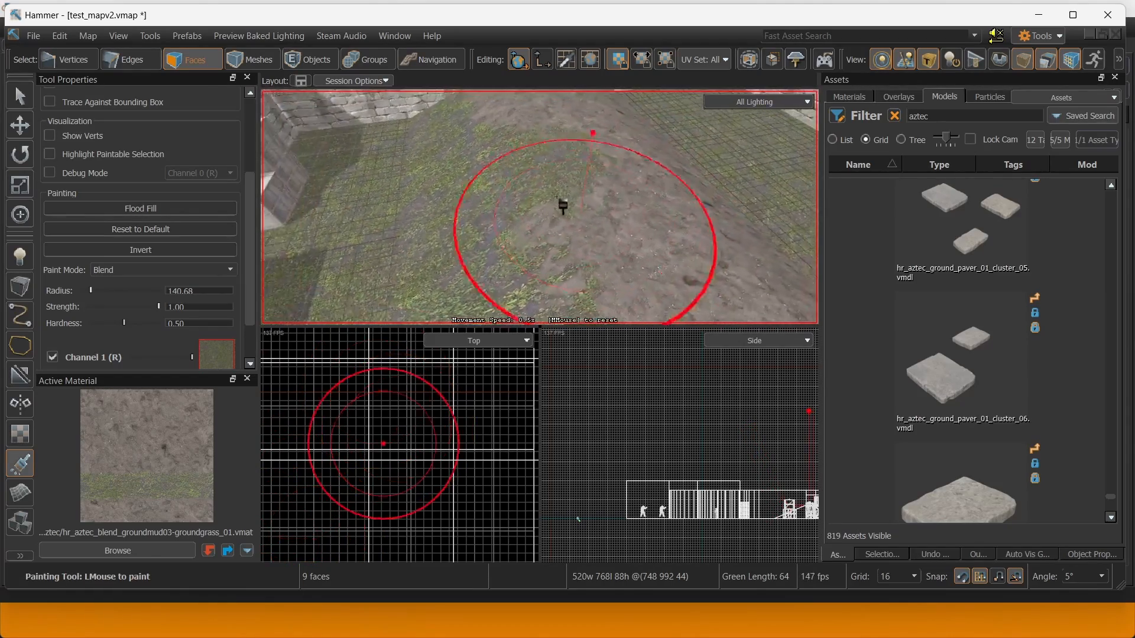
{"action": "left_click_drag", "start_coordinate": [570, 207], "coordinate": [596, 218]}
{"action": "right_click_drag", "start_coordinate": [596, 219], "coordinate": [611, 228]}
{"action": "left_click_drag", "start_coordinate": [610, 228], "coordinate": [535, 236]}
{"action": "right_click_drag", "start_coordinate": [535, 237], "coordinate": [594, 155]}
{"action": "mouse_move", "coordinate": [594, 155]}
{"action": "left_mouse_down"}
{"action": "mouse_move", "coordinate": [604, 140]}
{"action": "mouse_move", "coordinate": [591, 155]}
{"action": "left_mouse_up"}
{"action": "mouse_move", "coordinate": [591, 155]}
{"action": "right_mouse_down"}
{"action": "mouse_move", "coordinate": [636, 169]}
{"action": "mouse_move", "coordinate": [677, 203]}
{"action": "mouse_move", "coordinate": [684, 248]}
{"action": "mouse_move", "coordinate": [601, 187]}
{"action": "mouse_move", "coordinate": [481, 215]}
{"action": "right_mouse_up"}
{"action": "scroll", "coordinate": [206, 260], "scroll_direction": "down", "scroll_amount": 2}
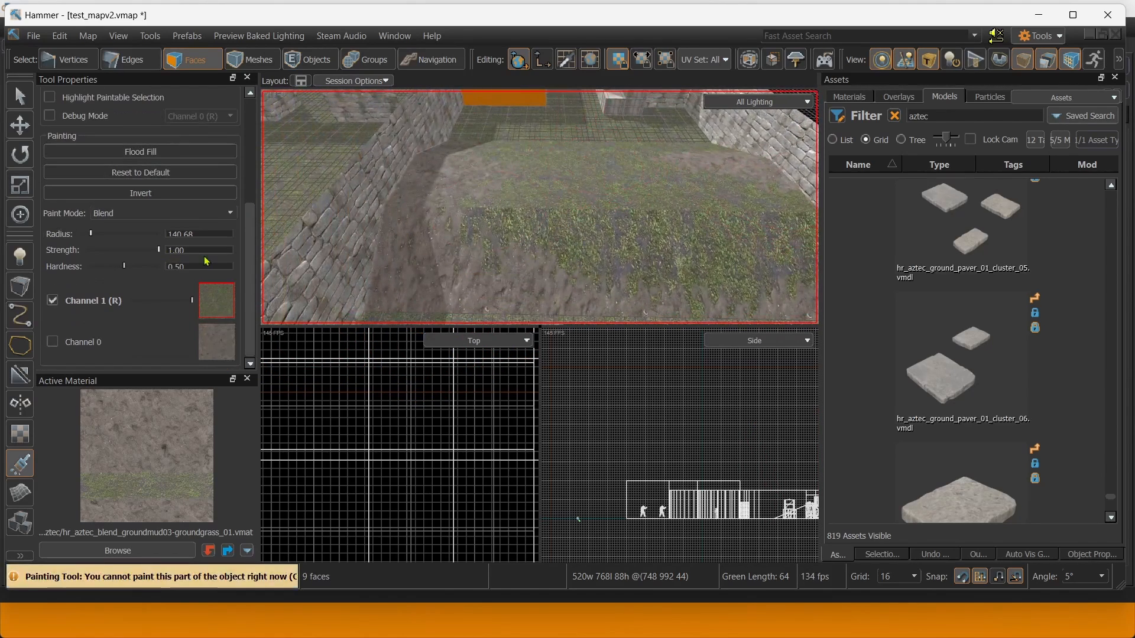
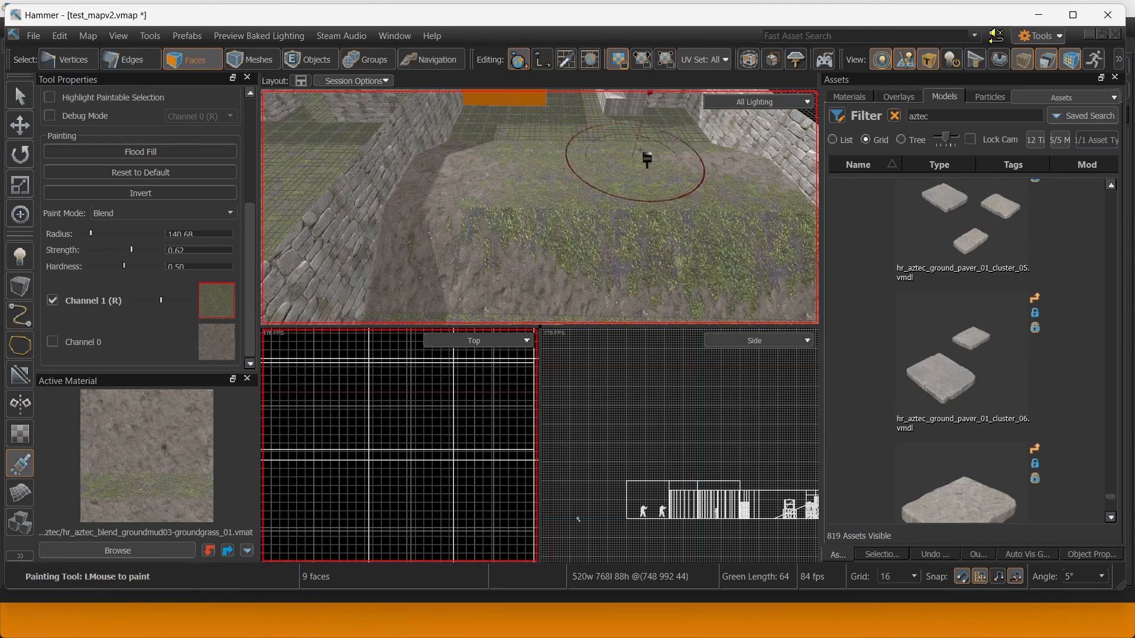
Paint Channel 1 grass patches over the mound's slopes and wall base at Strength 0.82.
{"action": "right_click_drag", "start_coordinate": [527, 177], "coordinate": [524, 188]}
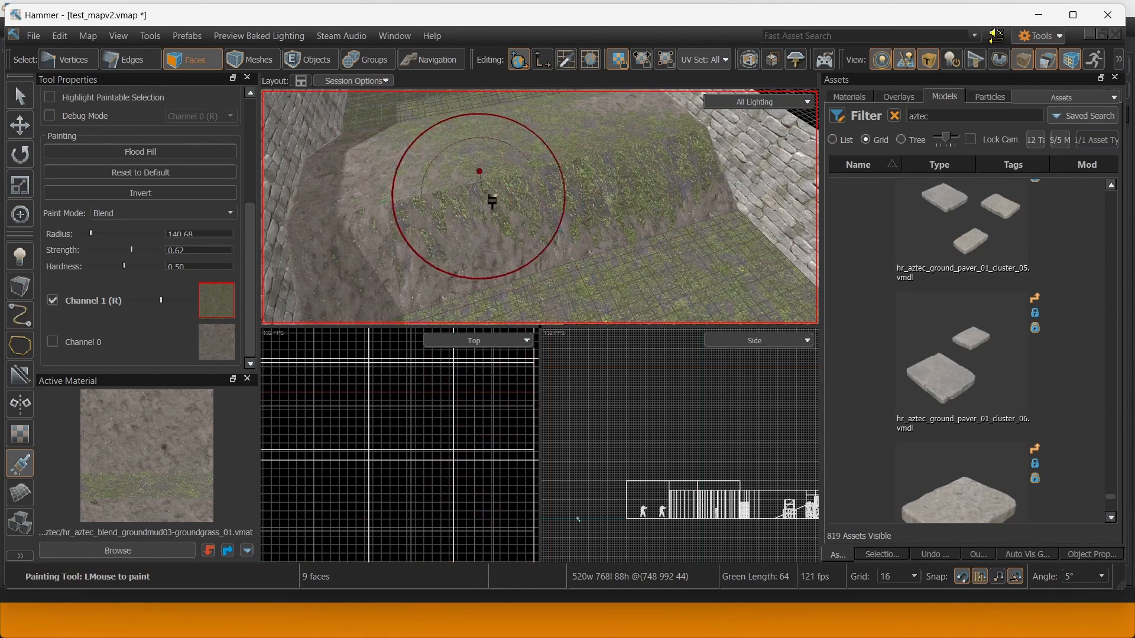
{"action": "right_click_drag", "start_coordinate": [613, 130], "coordinate": [405, 223]}
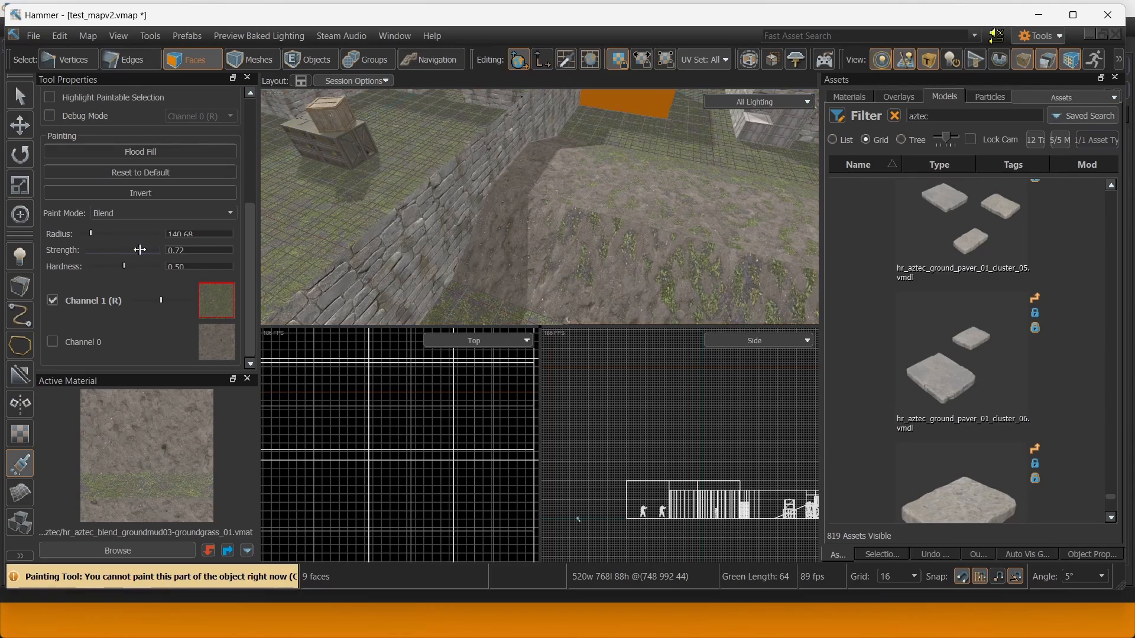
{"action": "right_click_drag", "start_coordinate": [523, 263], "coordinate": [511, 230]}
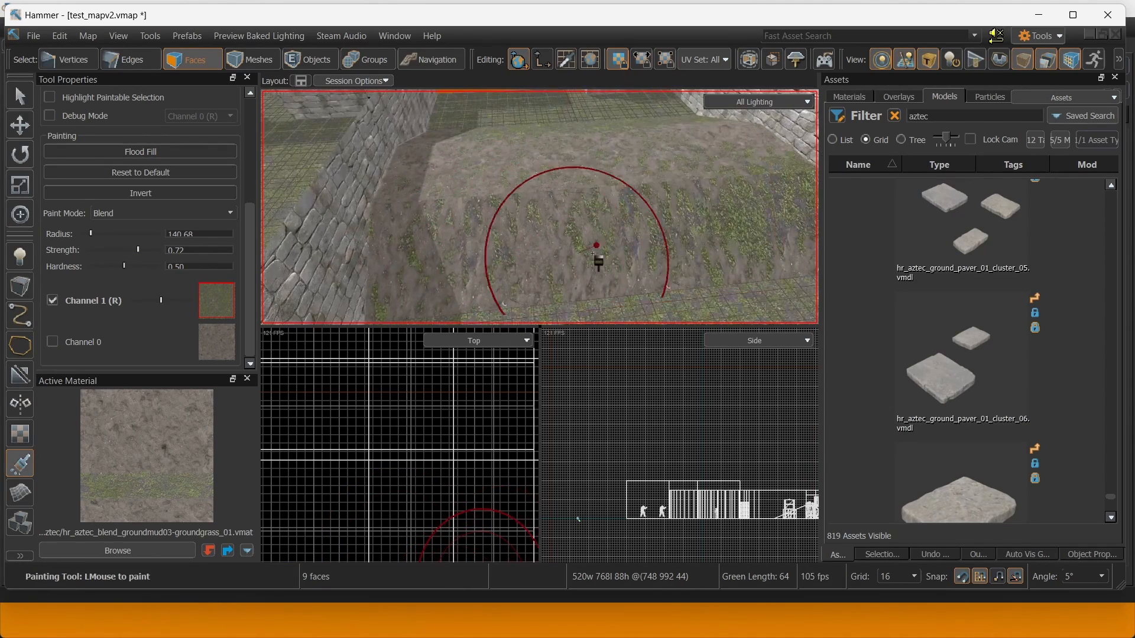
{"action": "mouse_move", "coordinate": [655, 202]}
{"action": "right_mouse_down"}
{"action": "mouse_move", "coordinate": [563, 160]}
{"action": "mouse_move", "coordinate": [707, 234]}
{"action": "right_mouse_up"}
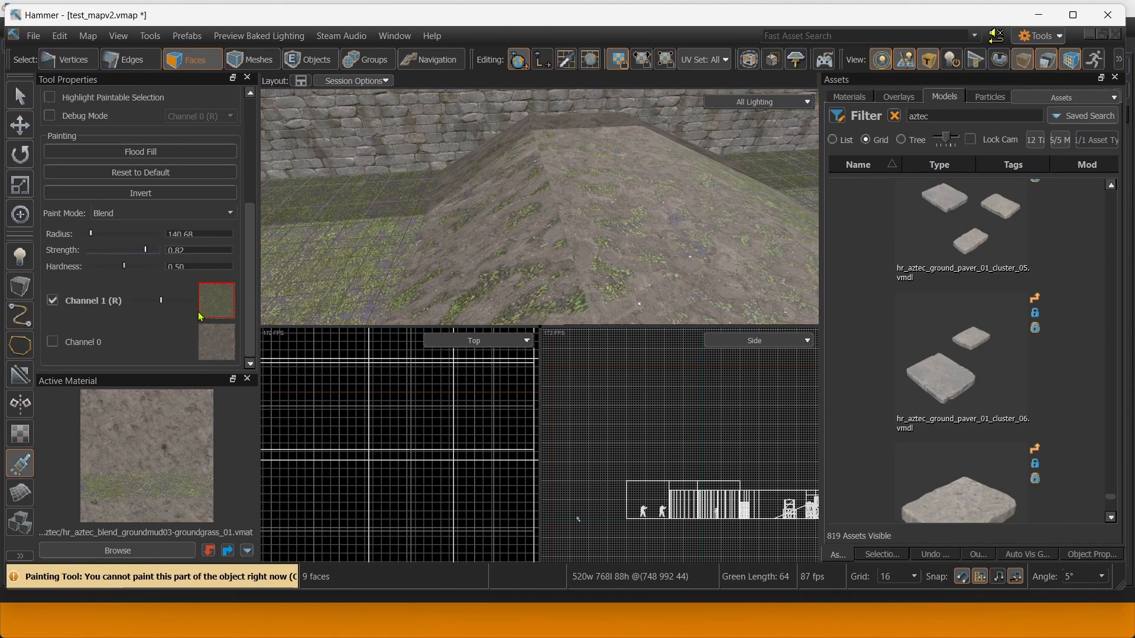
{"action": "right_click_drag", "start_coordinate": [590, 195], "coordinate": [628, 218]}
{"action": "mouse_move", "coordinate": [540, 206]}
{"action": "right_mouse_down"}
{"action": "mouse_move", "coordinate": [535, 196]}
{"action": "mouse_move", "coordinate": [493, 195]}
{"action": "mouse_move", "coordinate": [540, 207]}
{"action": "mouse_move", "coordinate": [611, 144]}
{"action": "mouse_move", "coordinate": [601, 144]}
{"action": "right_mouse_up"}
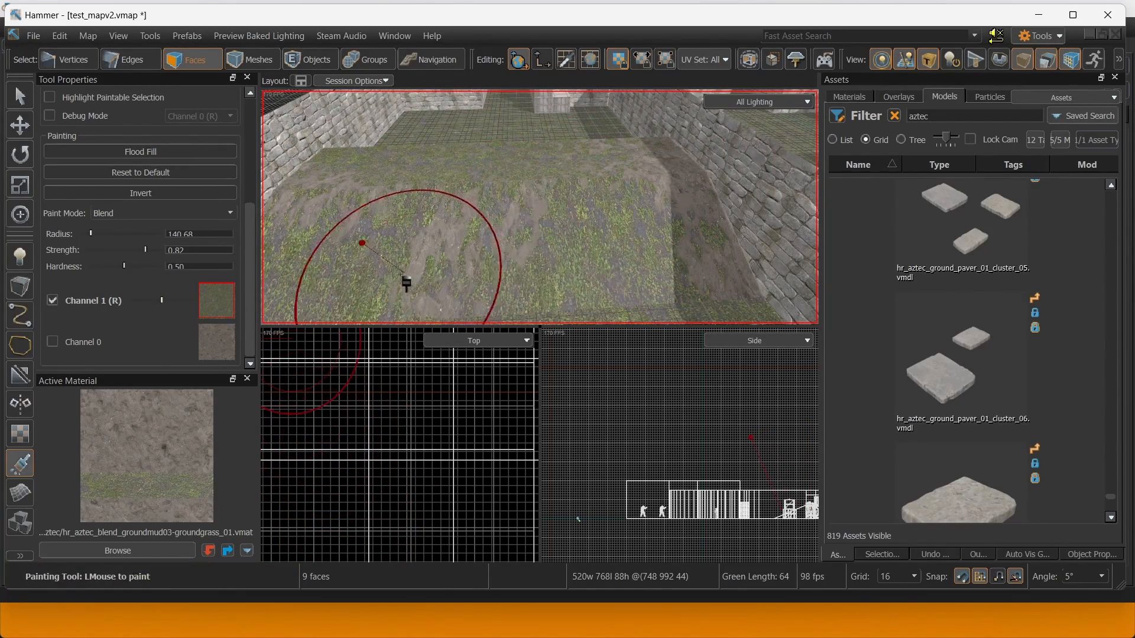
{"action": "mouse_move", "coordinate": [642, 233]}
{"action": "right_mouse_down"}
{"action": "mouse_move", "coordinate": [638, 147]}
{"action": "mouse_move", "coordinate": [662, 165]}
{"action": "mouse_move", "coordinate": [613, 177]}
{"action": "right_mouse_up"}
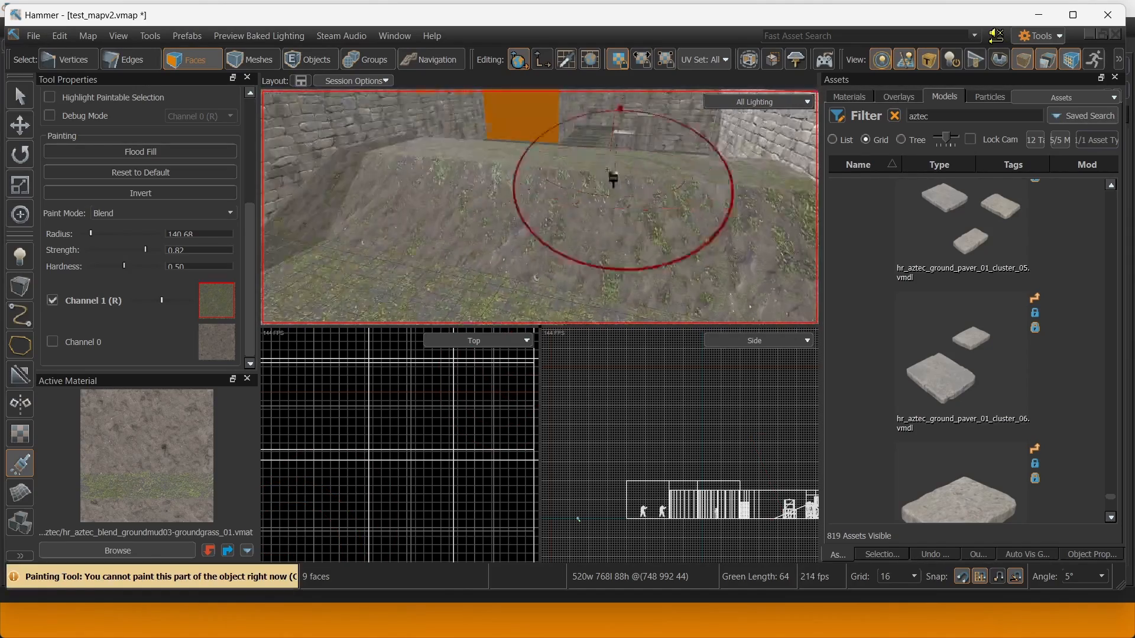
{"action": "left_click", "coordinate": [24, 130]}
Select the wall face, mound edges and adjacent ground face, then align its texture to the grid.
{"action": "right_click_drag", "start_coordinate": [537, 203], "coordinate": [523, 196]}
{"action": "left_click", "coordinate": [523, 186]}
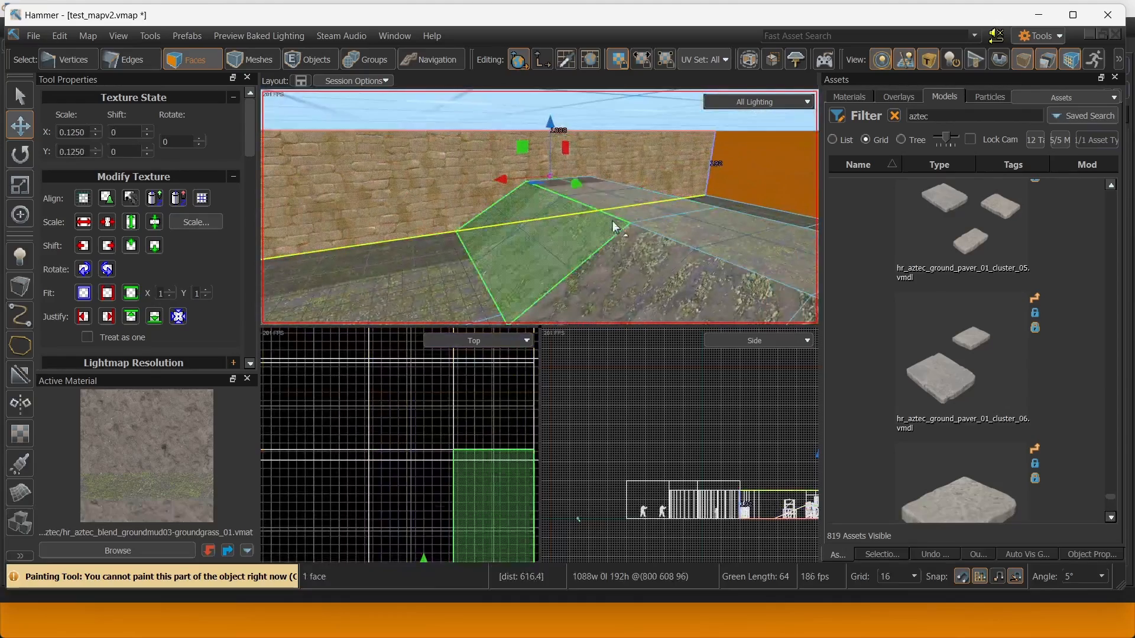
{"action": "key", "text": "2"}
{"action": "left_click", "coordinate": [654, 232]}
{"action": "right_click_drag", "start_coordinate": [654, 232], "coordinate": [715, 223]}
{"action": "left_click", "coordinate": [559, 218], "text": "shift"}
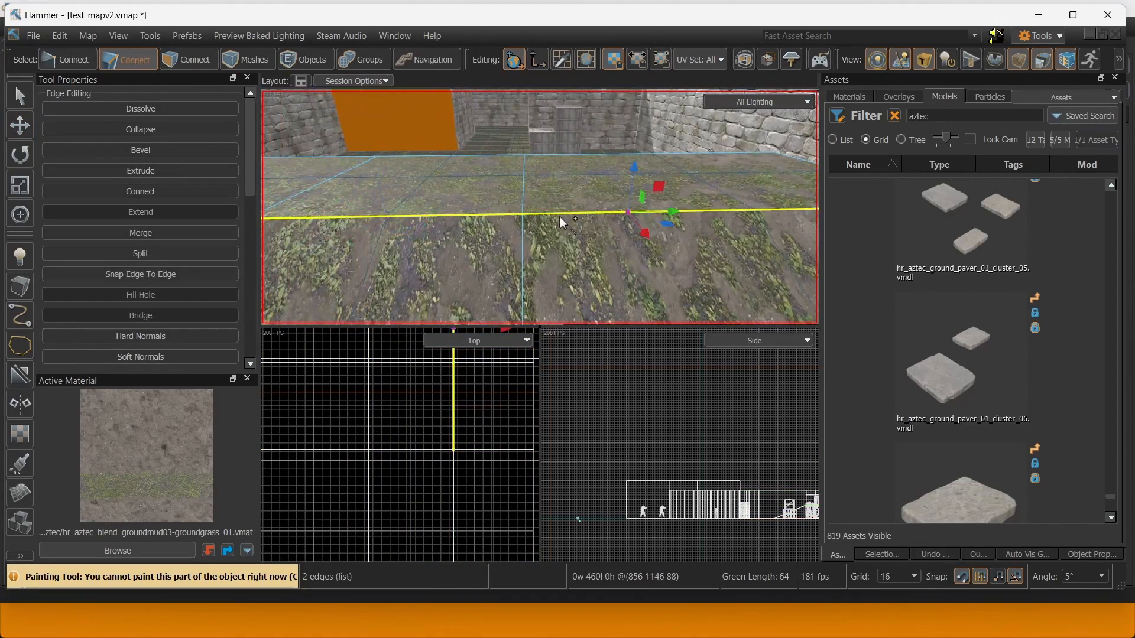
{"action": "right_click_drag", "start_coordinate": [560, 218], "coordinate": [514, 168]}
{"action": "key", "text": "3"}
{"action": "left_click", "coordinate": [431, 158]}
{"action": "right_click_drag", "start_coordinate": [431, 157], "coordinate": [506, 207]}
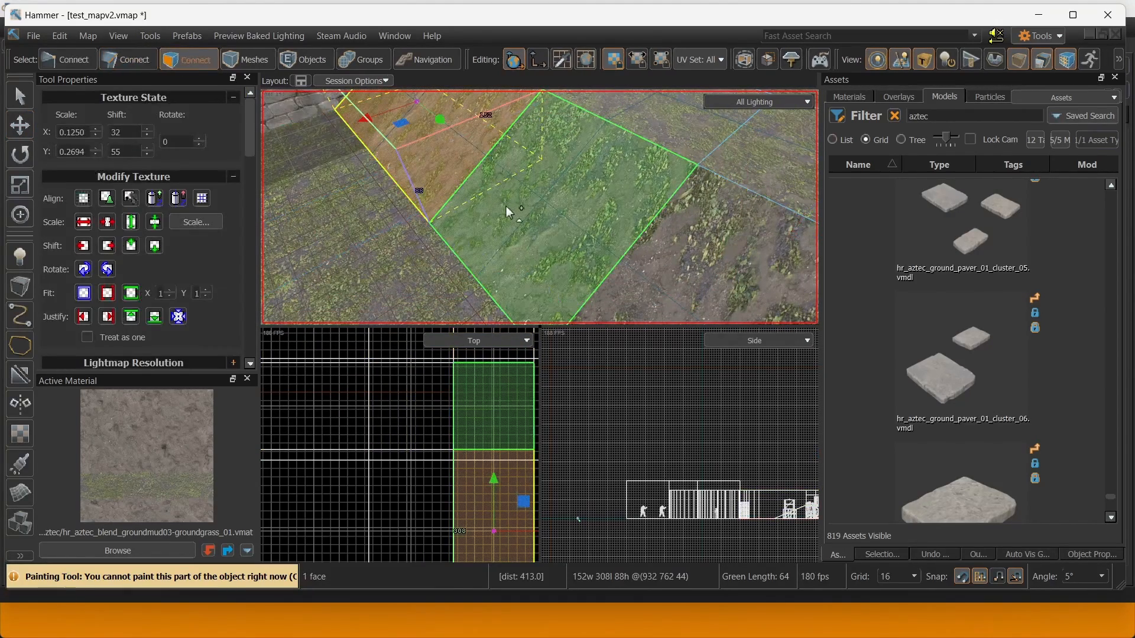
{"action": "left_click", "coordinate": [506, 207]}
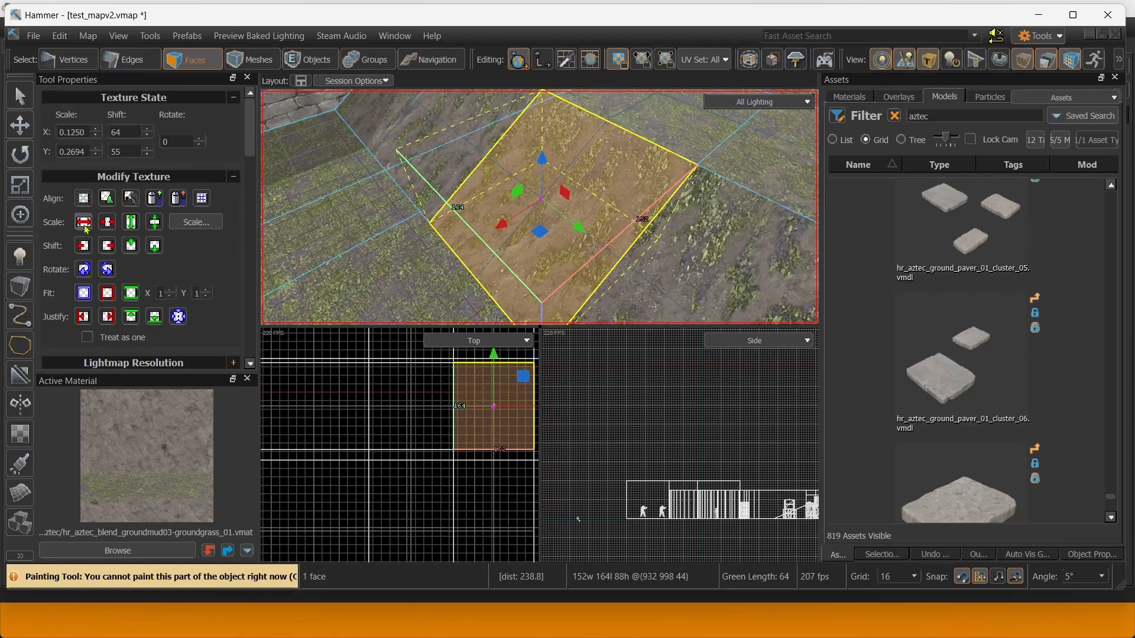
{"action": "left_click", "coordinate": [82, 204]}
Select the surrounding ground faces (160x296, 152x164, 152x296) and reset their texture scale and shift.
{"action": "left_click", "coordinate": [347, 196]}
{"action": "right_click_drag", "start_coordinate": [348, 196], "coordinate": [527, 304]}
{"action": "left_click", "coordinate": [427, 146]}
{"action": "left_click", "coordinate": [480, 146]}
{"action": "left_click", "coordinate": [509, 188]}
{"action": "left_click", "coordinate": [484, 125]}
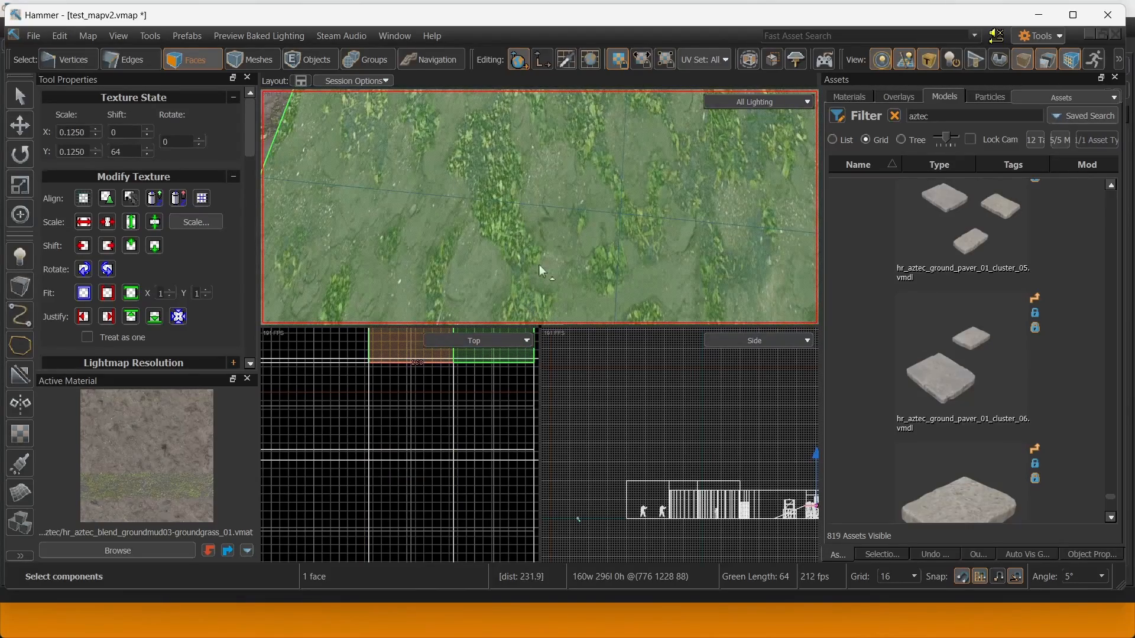
{"action": "right_click_drag", "start_coordinate": [539, 265], "coordinate": [473, 176]}
{"action": "left_click", "coordinate": [378, 150]}
{"action": "left_click", "coordinate": [397, 169]}
{"action": "left_click", "coordinate": [578, 197]}
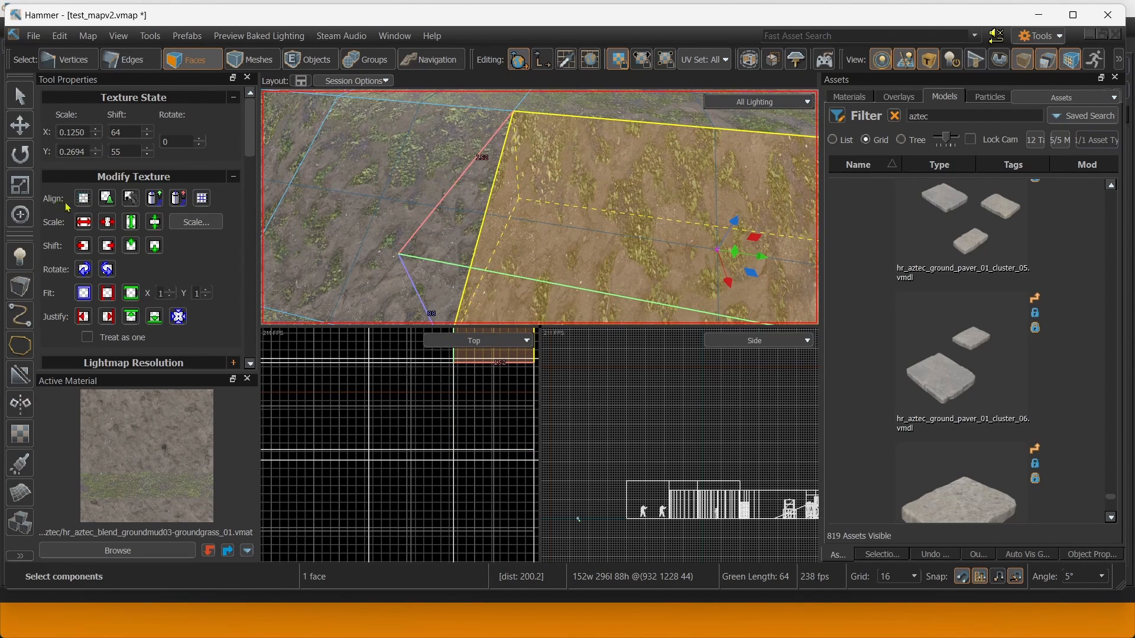
{"action": "left_click", "coordinate": [84, 205]}
Select the 152x308 ground face, add neighbouring faces, then drop three top faces from the selection.
{"action": "key", "text": "s"}
{"action": "right_click_drag", "start_coordinate": [408, 254], "coordinate": [449, 182]}
{"action": "left_click", "coordinate": [463, 258]}
{"action": "key", "text": "w"}
{"action": "left_click", "coordinate": [450, 182], "text": "shift"}
{"action": "left_click", "coordinate": [680, 128], "text": "shift"}
{"action": "left_click", "coordinate": [643, 142], "text": "shift"}
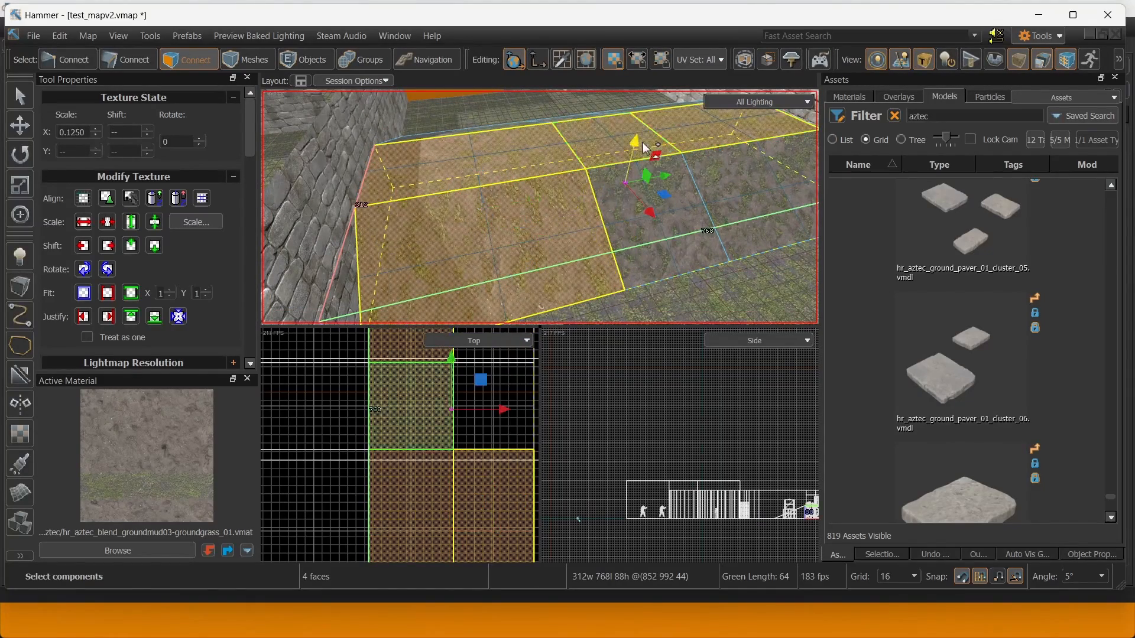
{"action": "left_click", "coordinate": [481, 155], "text": "ctrl"}
{"action": "left_click", "coordinate": [587, 148], "text": "ctrl"}
{"action": "left_click", "coordinate": [700, 136], "text": "ctrl"}
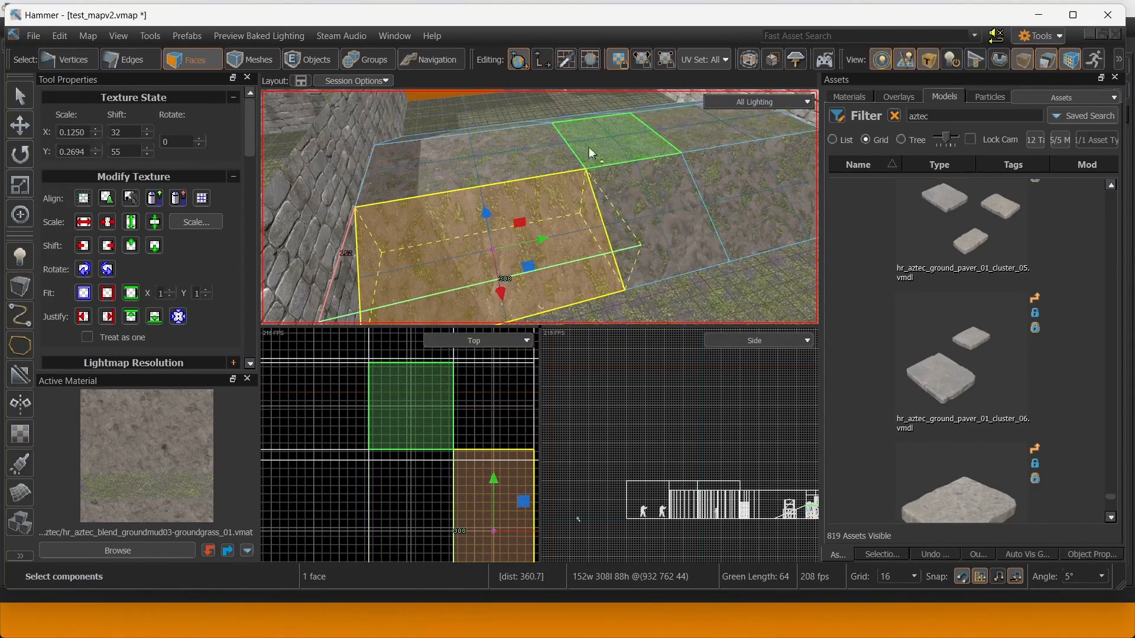
Select the large floor faces and long floor strips and align their textures to world at 0.125 scale.
{"action": "key", "text": "w"}
{"action": "right_click_drag", "start_coordinate": [589, 148], "coordinate": [569, 147]}
{"action": "left_click", "coordinate": [434, 164], "text": "shift"}
{"action": "left_click", "coordinate": [498, 204], "text": "shift"}
{"action": "left_click", "coordinate": [623, 248], "text": "shift"}
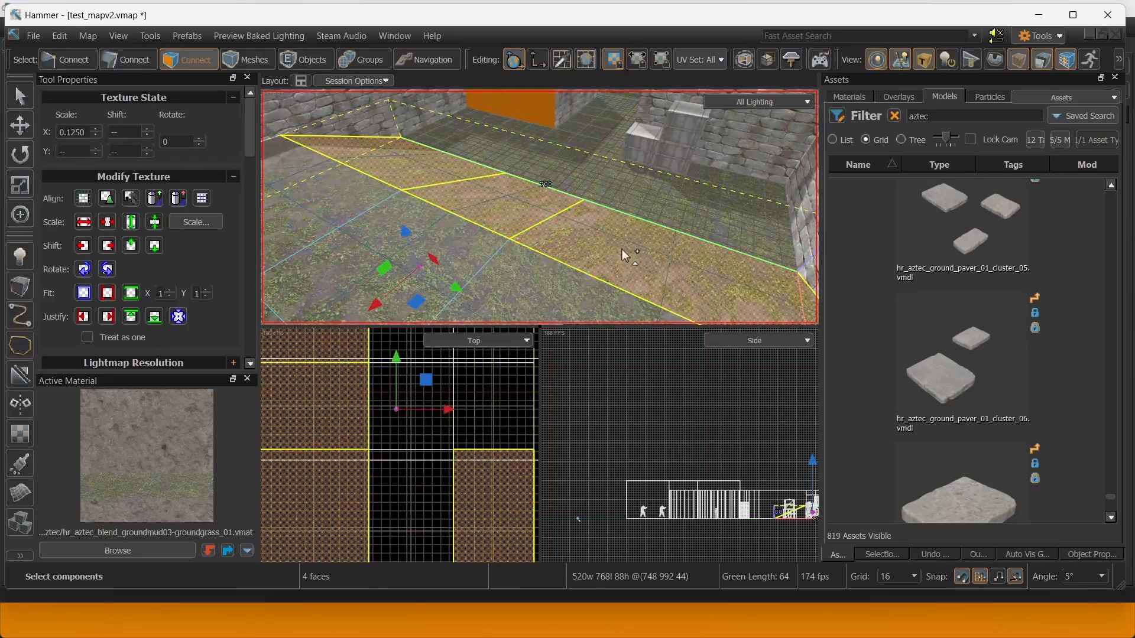
{"action": "key", "text": "w"}
{"action": "right_click_drag", "start_coordinate": [502, 189], "coordinate": [609, 172]}
{"action": "left_click", "coordinate": [561, 173]}
{"action": "left_click", "coordinate": [603, 178]}
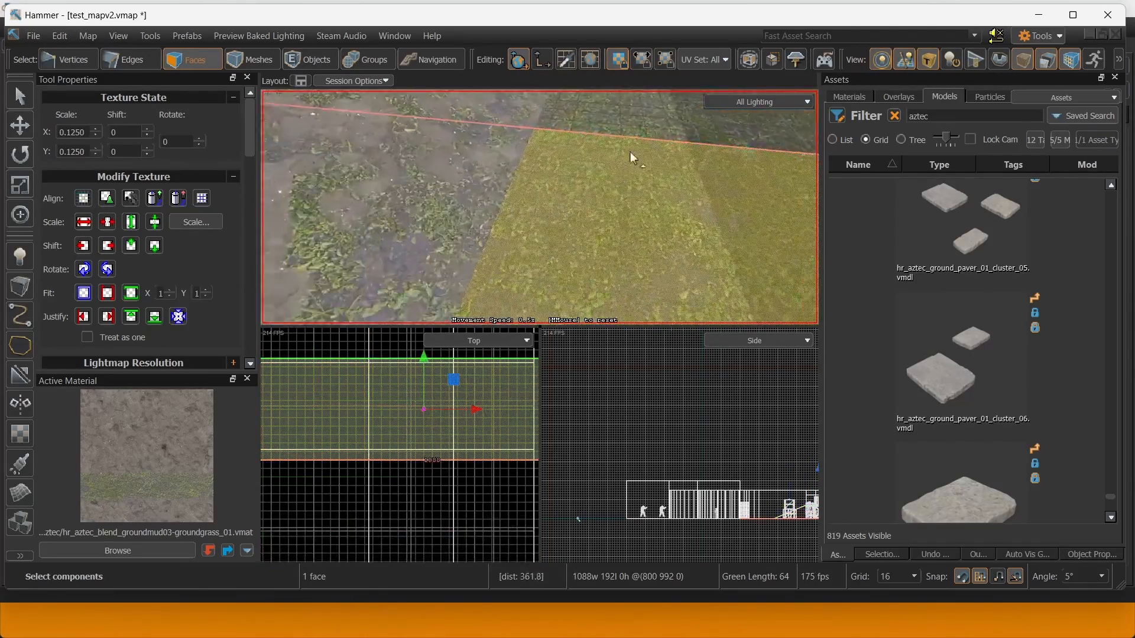
{"action": "left_click", "coordinate": [651, 115]}
{"action": "right_click_drag", "start_coordinate": [651, 116], "coordinate": [539, 207]}
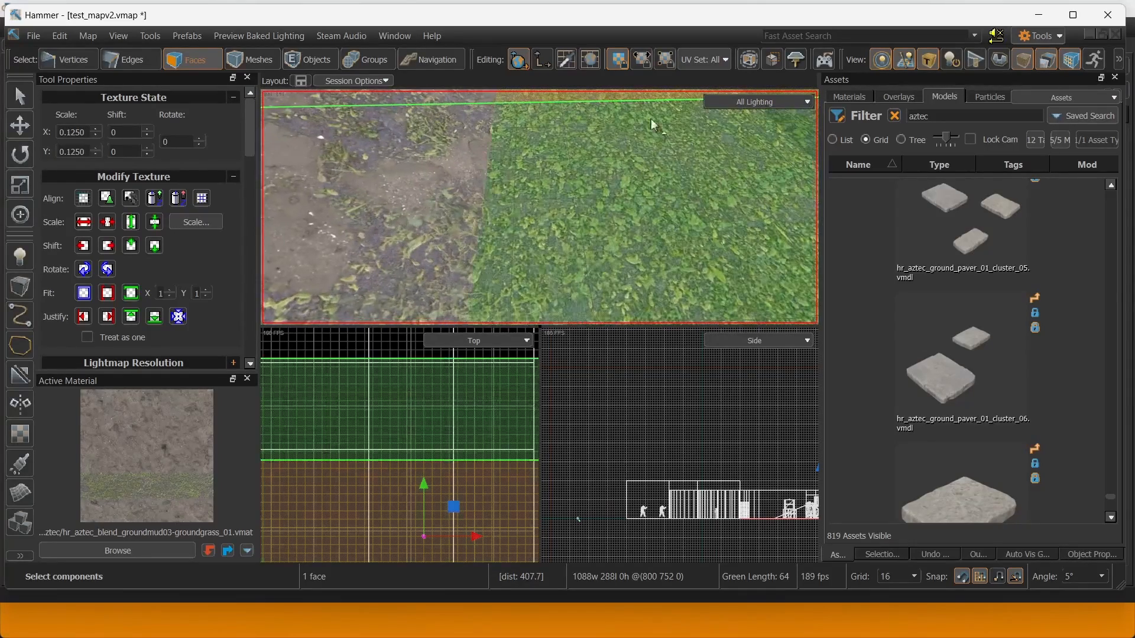
{"action": "left_click", "coordinate": [651, 120]}
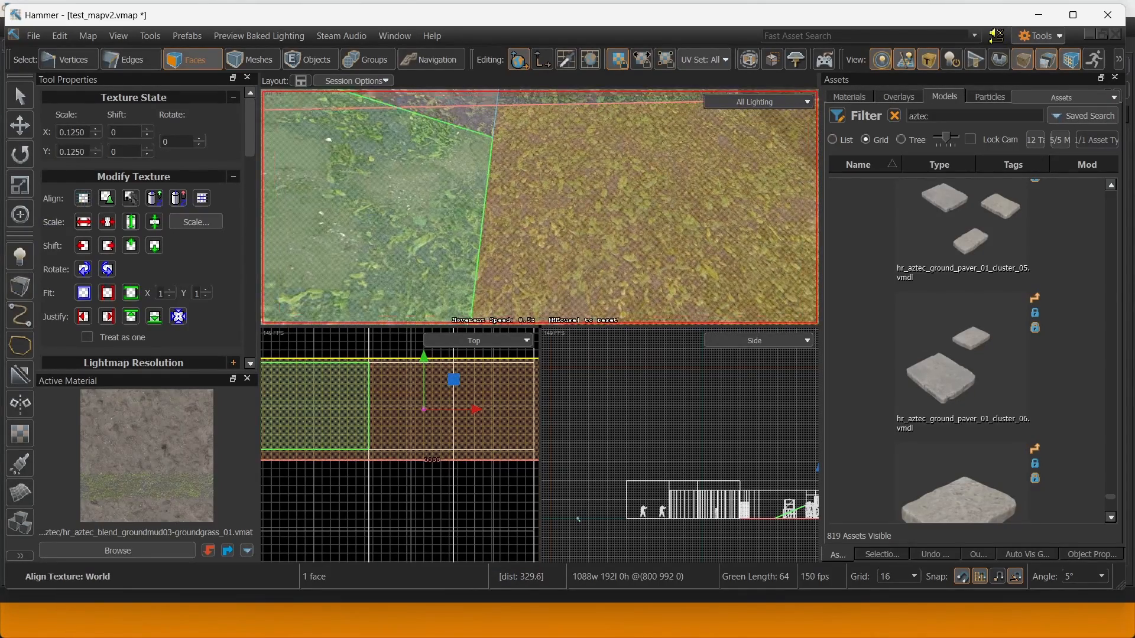
{"action": "left_click", "coordinate": [463, 141]}
Sample the grey aztec stone material from the wall and apply it to the orange wall face.
{"action": "right_click_drag", "start_coordinate": [462, 140], "coordinate": [540, 207]}
{"action": "left_click", "coordinate": [474, 155]}
{"action": "left_click", "coordinate": [467, 172]}
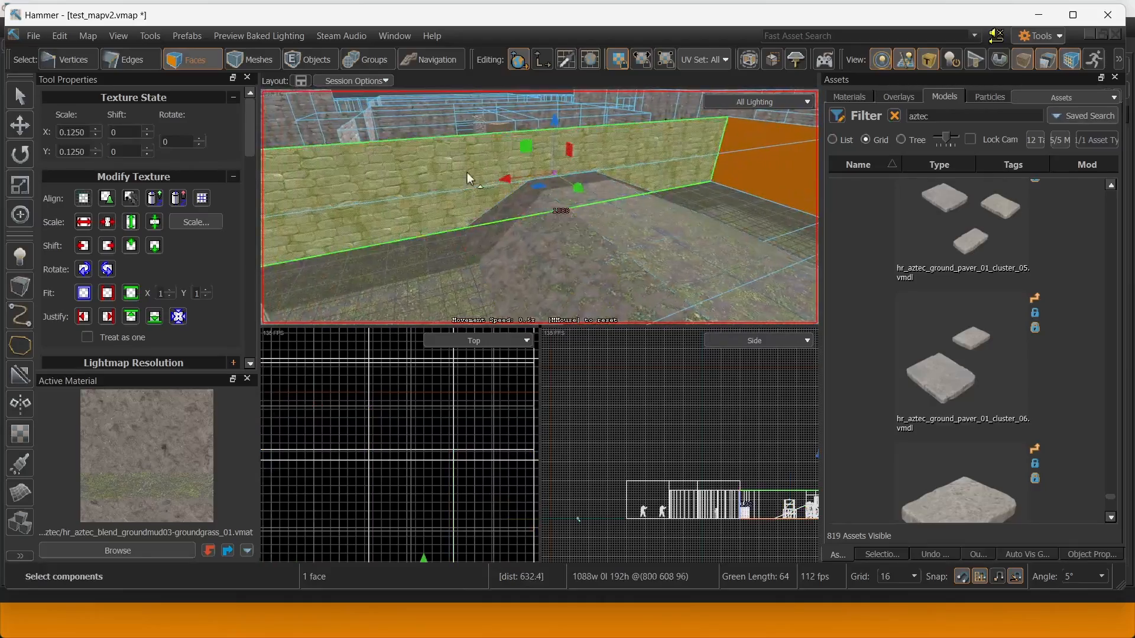
{"action": "right_click_drag", "start_coordinate": [467, 172], "coordinate": [540, 207]}
{"action": "right_click", "coordinate": [477, 175], "text": "shift"}
{"action": "left_click", "coordinate": [514, 181]}
{"action": "key", "text": "shift+t"}
{"action": "left_click", "coordinate": [461, 141]}
Fly into the curved stone corridor and select its first two ceiling faces.
{"action": "left_click", "coordinate": [732, 210]}
{"action": "right_click_drag", "start_coordinate": [732, 210], "coordinate": [540, 207]}
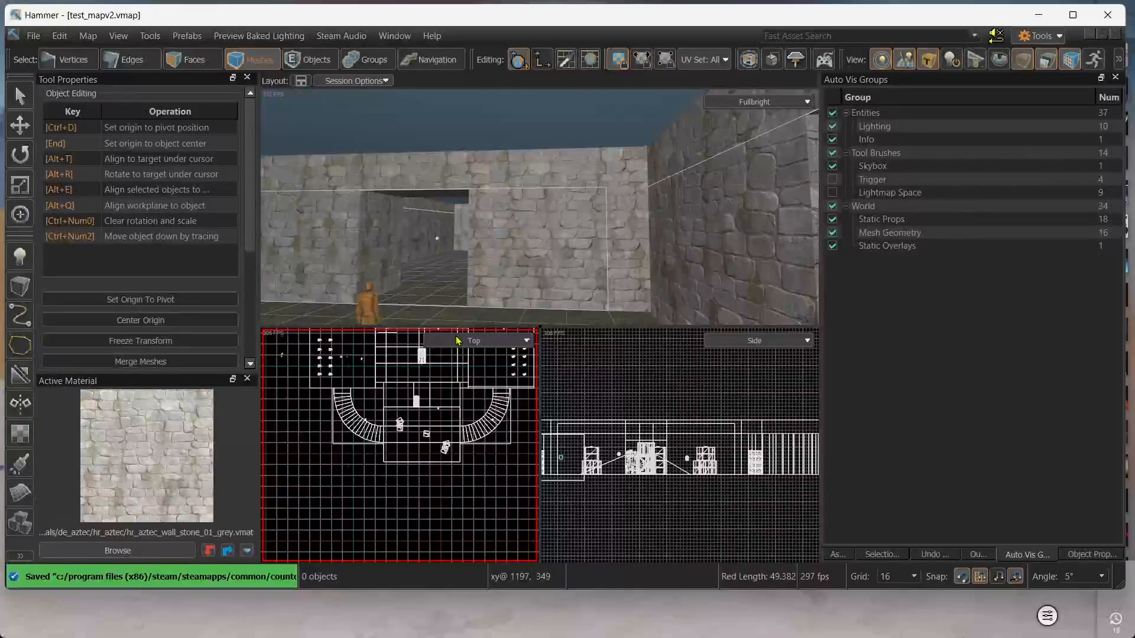
{"action": "right_click_drag", "start_coordinate": [428, 293], "coordinate": [412, 126]}
{"action": "right_click_drag", "start_coordinate": [449, 176], "coordinate": [540, 207]}
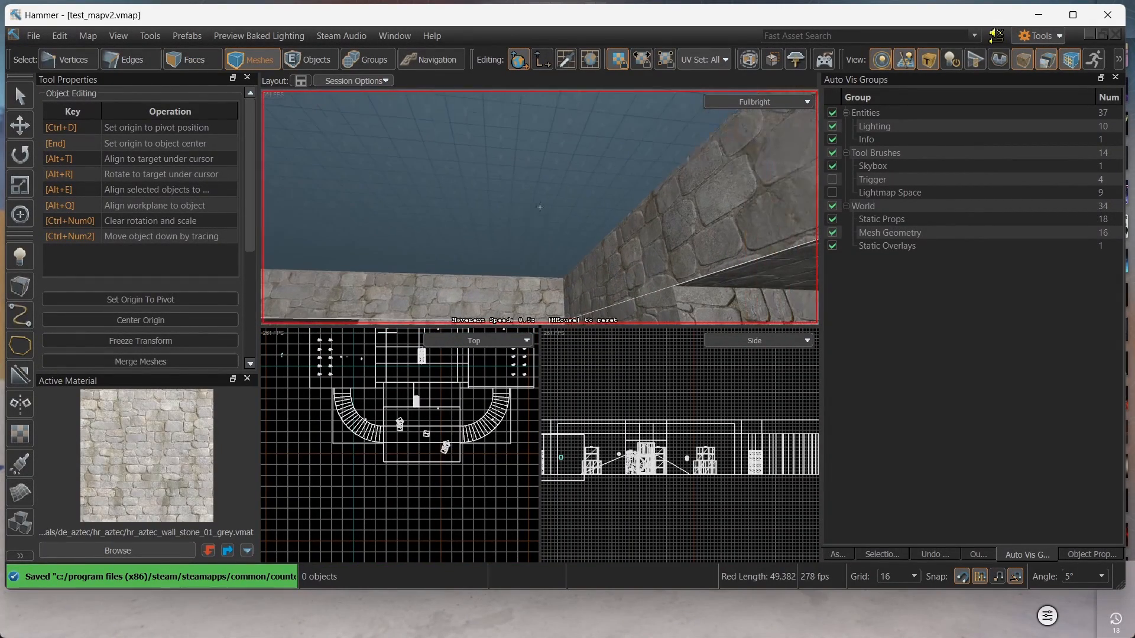
{"action": "right_click_drag", "start_coordinate": [493, 153], "coordinate": [540, 207]}
{"action": "left_click", "coordinate": [187, 59]}
{"action": "left_click", "coordinate": [562, 154]}
{"action": "right_click_drag", "start_coordinate": [562, 154], "coordinate": [540, 207]}
{"action": "left_click", "coordinate": [536, 184], "text": "ctrl"}
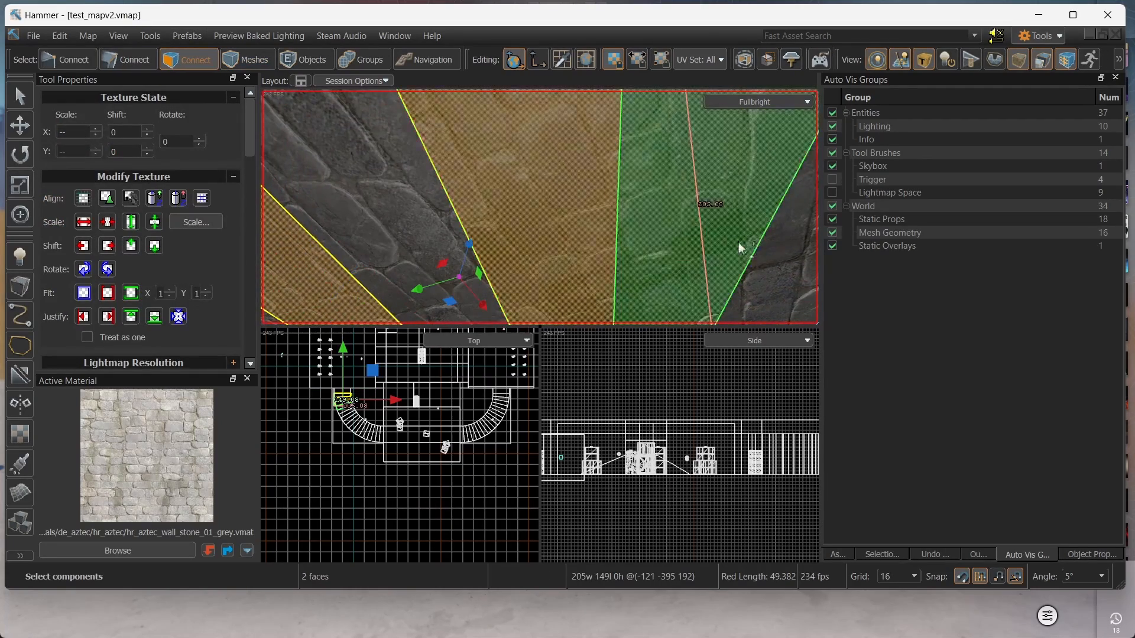
Add the remaining corridor ceiling faces until all eight are selected.
{"action": "right_click_drag", "start_coordinate": [739, 243], "coordinate": [539, 207]}
{"action": "left_click", "coordinate": [638, 205], "text": "ctrl"}
{"action": "right_click_drag", "start_coordinate": [639, 205], "coordinate": [540, 207]}
{"action": "left_click", "coordinate": [638, 200], "text": "ctrl"}
{"action": "left_click", "coordinate": [684, 221], "text": "ctrl"}
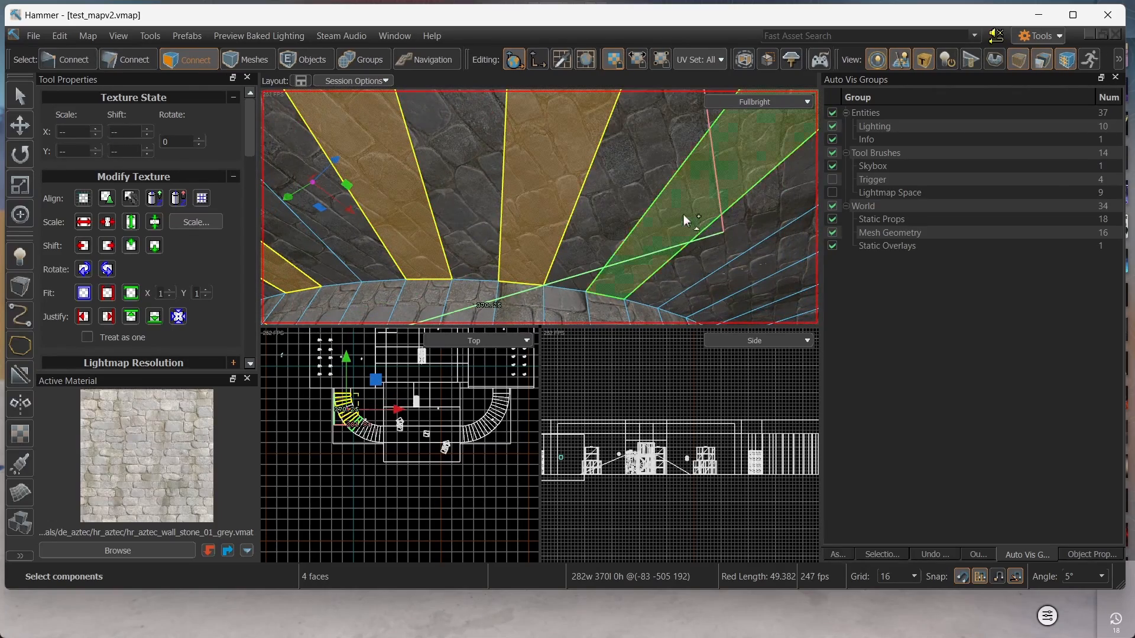
{"action": "right_click_drag", "start_coordinate": [684, 220], "coordinate": [539, 207]}
{"action": "left_click", "coordinate": [676, 246], "text": "ctrl"}
{"action": "right_click_drag", "start_coordinate": [676, 246], "coordinate": [539, 207]}
{"action": "left_click", "coordinate": [668, 210], "text": "ctrl"}
{"action": "right_click_drag", "start_coordinate": [669, 210], "coordinate": [540, 207]}
{"action": "left_click", "coordinate": [619, 198], "text": "ctrl"}
{"action": "right_click_drag", "start_coordinate": [702, 276], "coordinate": [540, 207]}
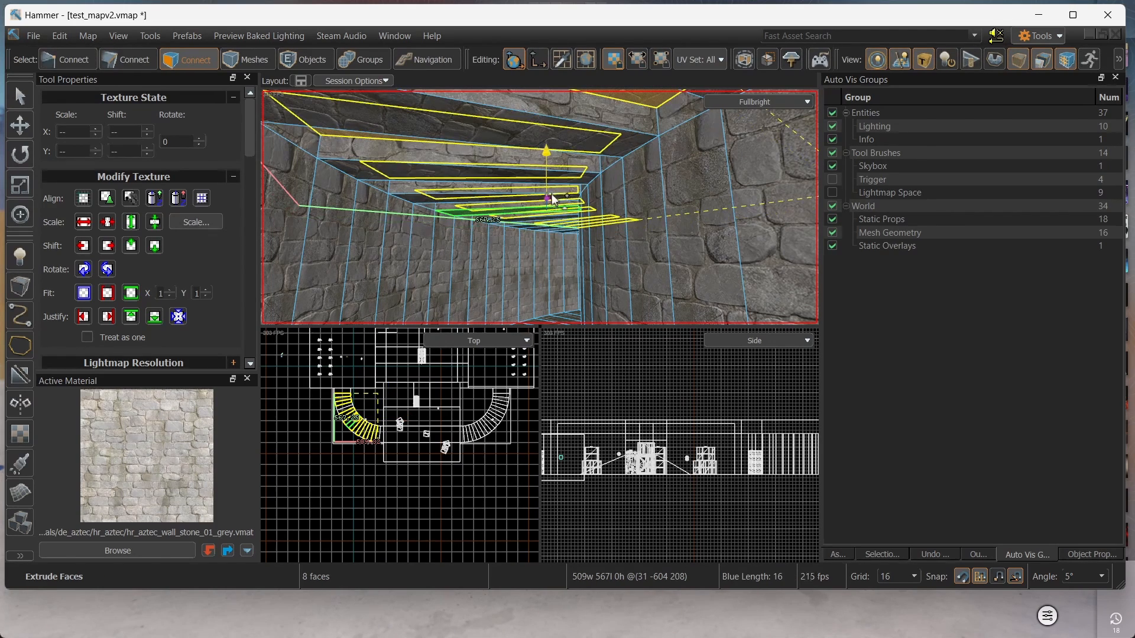
Extrude the eight ceiling faces 32 units upward and give them the toolsskybox material.
{"action": "left_click_drag", "start_coordinate": [551, 200], "coordinate": [552, 185], "text": "shift"}
{"action": "right_click_drag", "start_coordinate": [552, 185], "coordinate": [539, 207]}
{"action": "right_click", "coordinate": [498, 156], "text": "shift"}
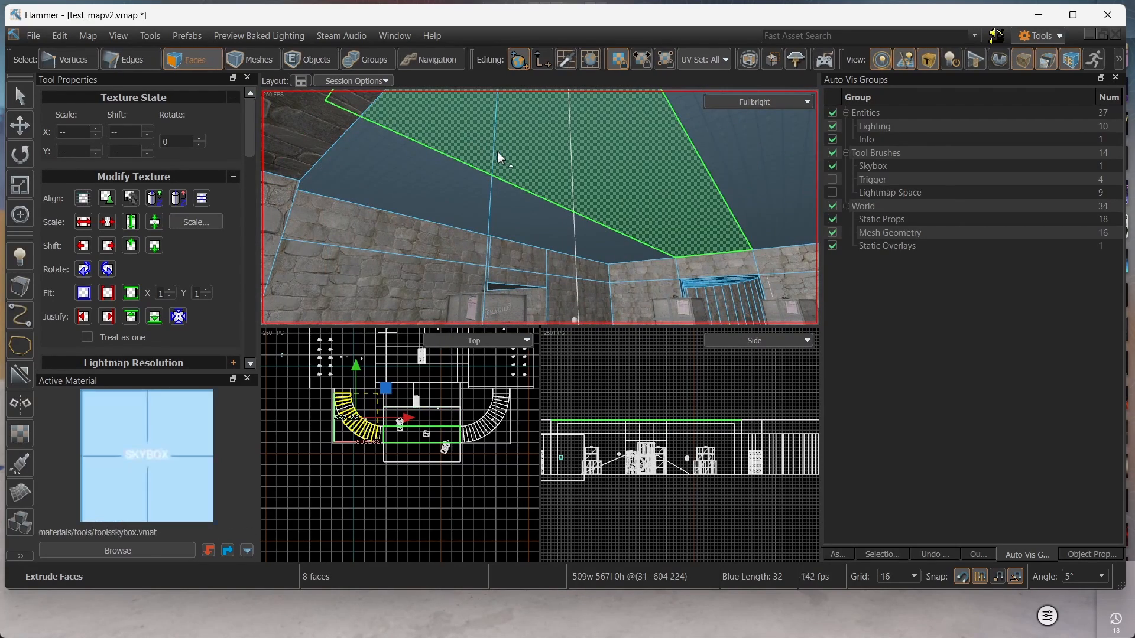
{"action": "right_click_drag", "start_coordinate": [499, 157], "coordinate": [541, 207]}
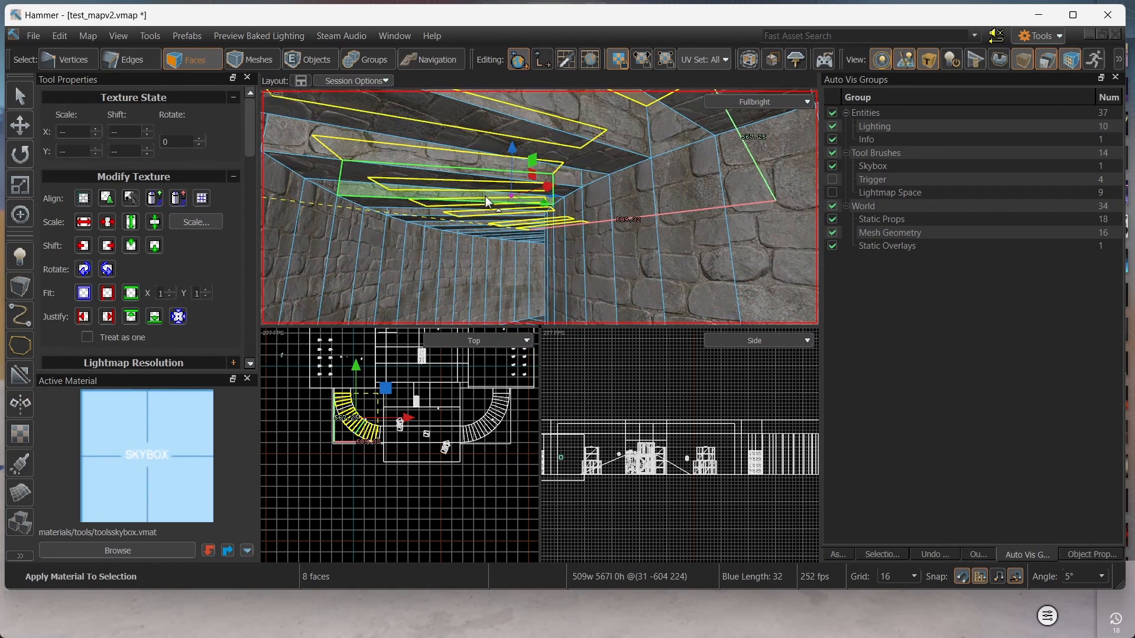
{"action": "right_click_drag", "start_coordinate": [486, 202], "coordinate": [540, 207]}
Drag dust_ceiling_light_01 from the lights model browser into the corridor and raise it toward the ceiling.
{"action": "left_click", "coordinate": [837, 555]}
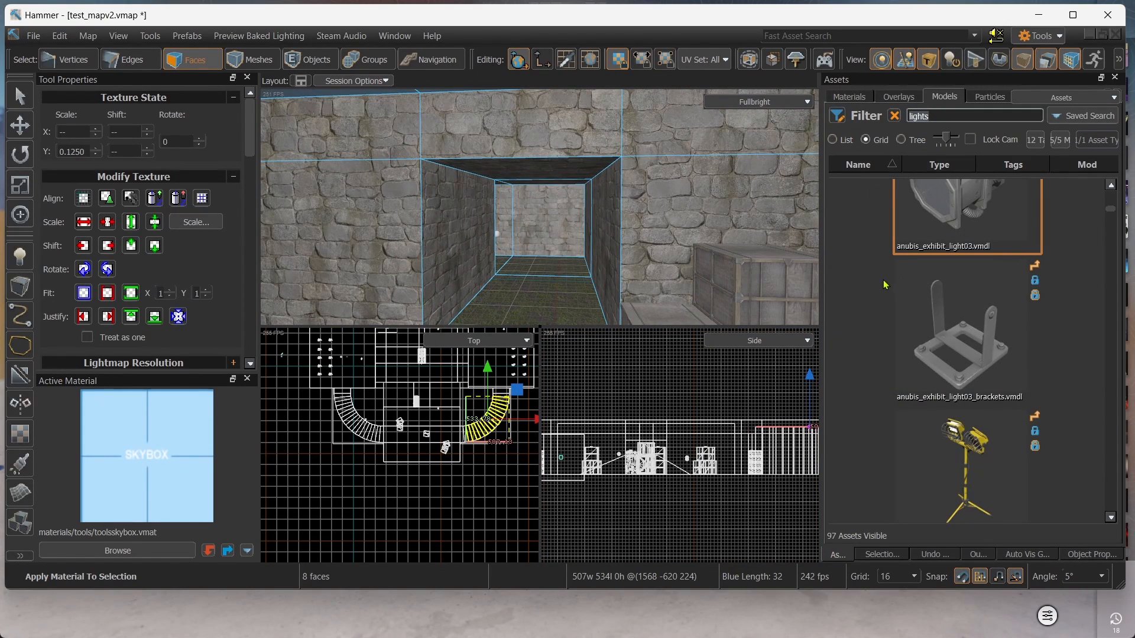
{"action": "scroll", "coordinate": [937, 268], "scroll_direction": "down", "scroll_amount": 5}
{"action": "left_click_drag", "start_coordinate": [967, 284], "coordinate": [569, 219]}
{"action": "right_click_drag", "start_coordinate": [568, 219], "coordinate": [539, 207]}
{"action": "key", "text": "w"}
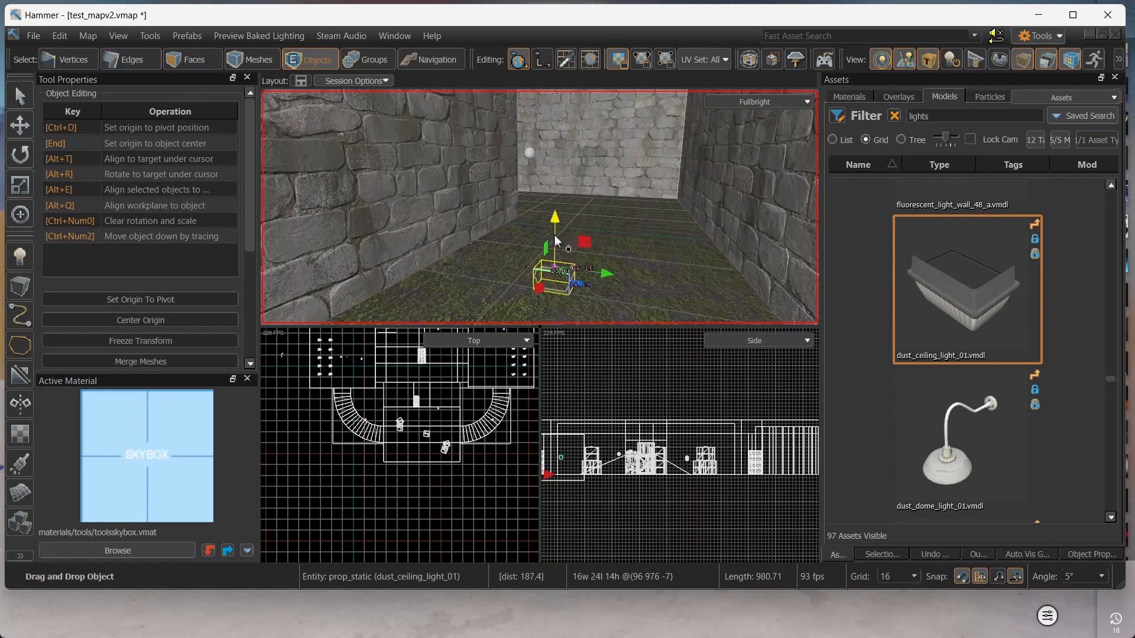
{"action": "left_click_drag", "start_coordinate": [555, 225], "coordinate": [554, 103]}
{"action": "right_click_drag", "start_coordinate": [554, 103], "coordinate": [540, 207]}
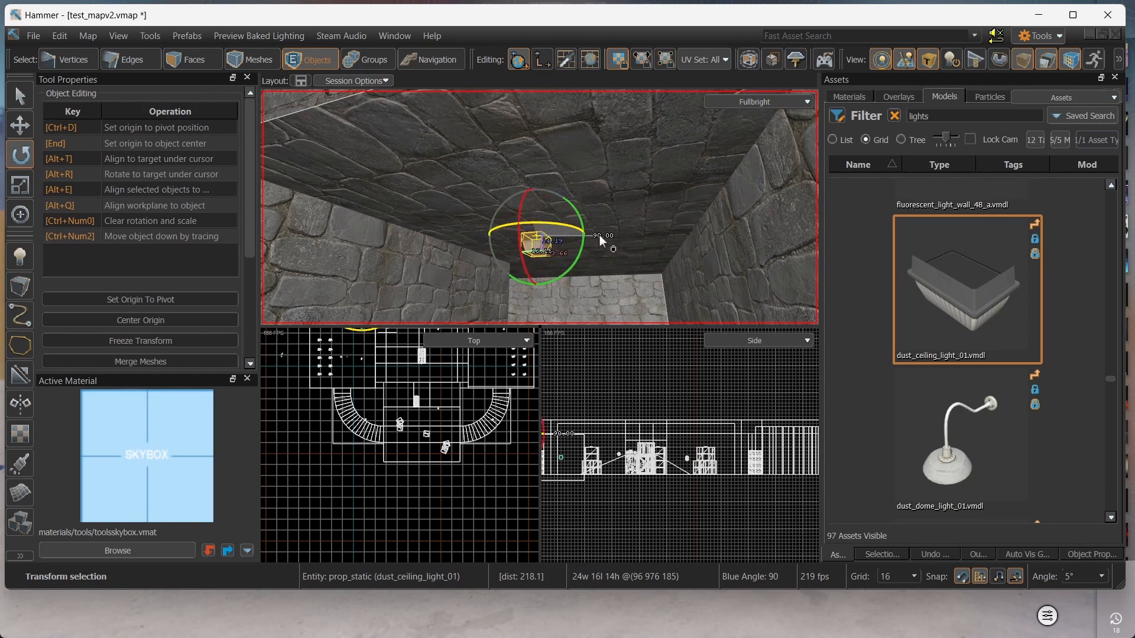
Rotate the ceiling light flat, use a finer grid, and slide it along the ceiling into place.
{"action": "key", "text": "w"}
{"action": "right_click_drag", "start_coordinate": [600, 236], "coordinate": [539, 207]}
{"action": "key", "text": "s"}
{"action": "key", "text": "t"}
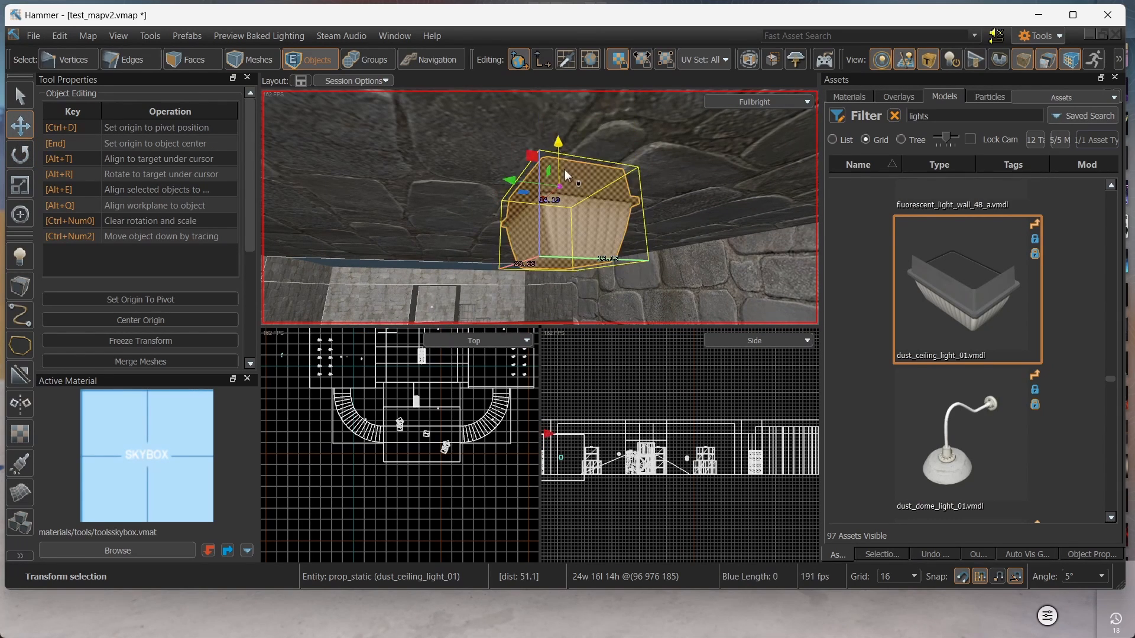
{"action": "key", "text": "bracketleft"}
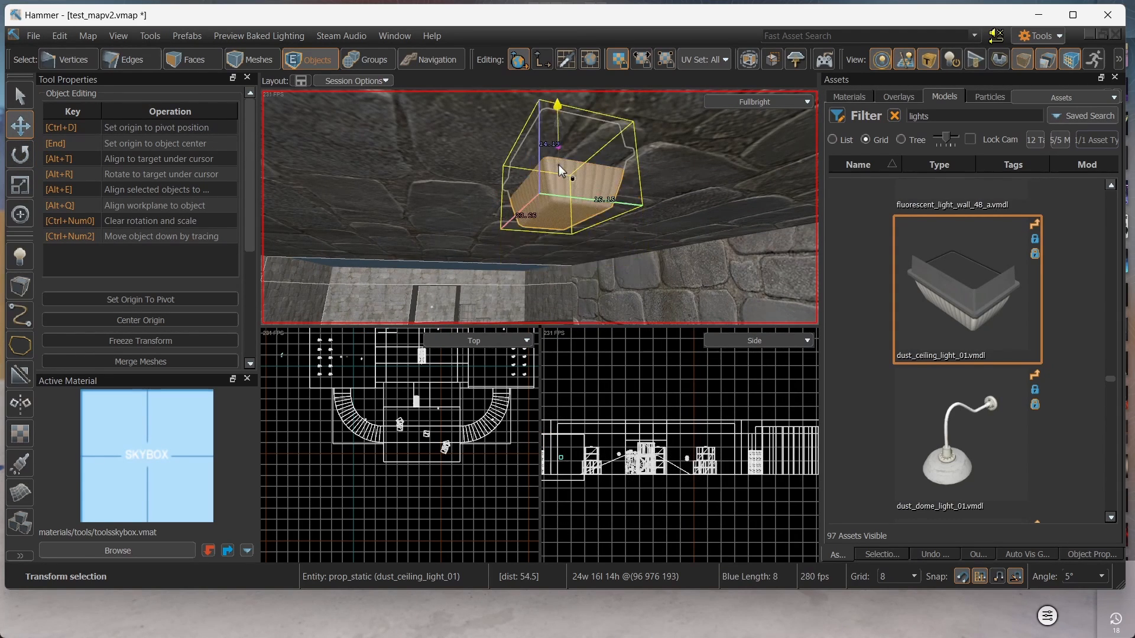
{"action": "right_click_drag", "start_coordinate": [555, 175], "coordinate": [539, 207]}
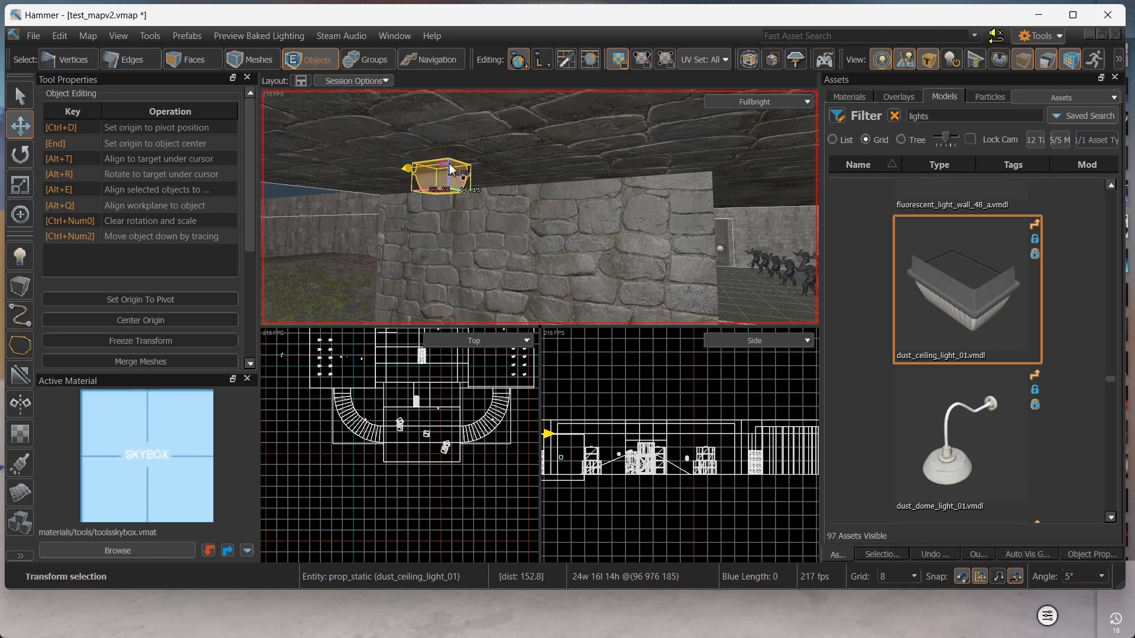
{"action": "left_click_drag", "start_coordinate": [450, 168], "coordinate": [510, 170]}
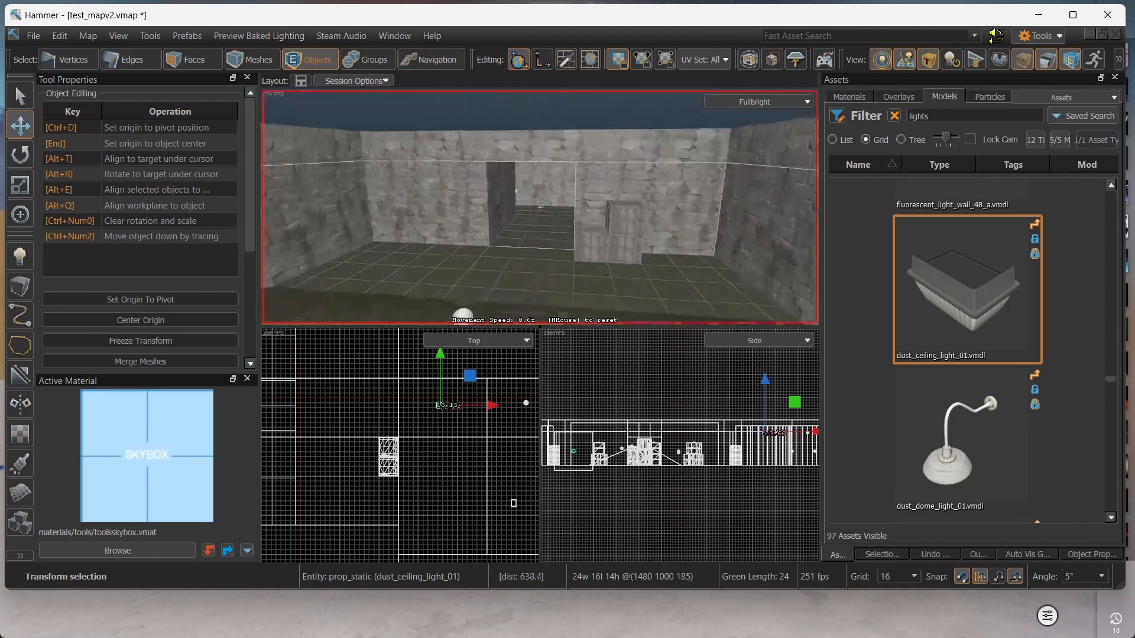
{"action": "right_click_drag", "start_coordinate": [539, 207], "coordinate": [440, 312]}
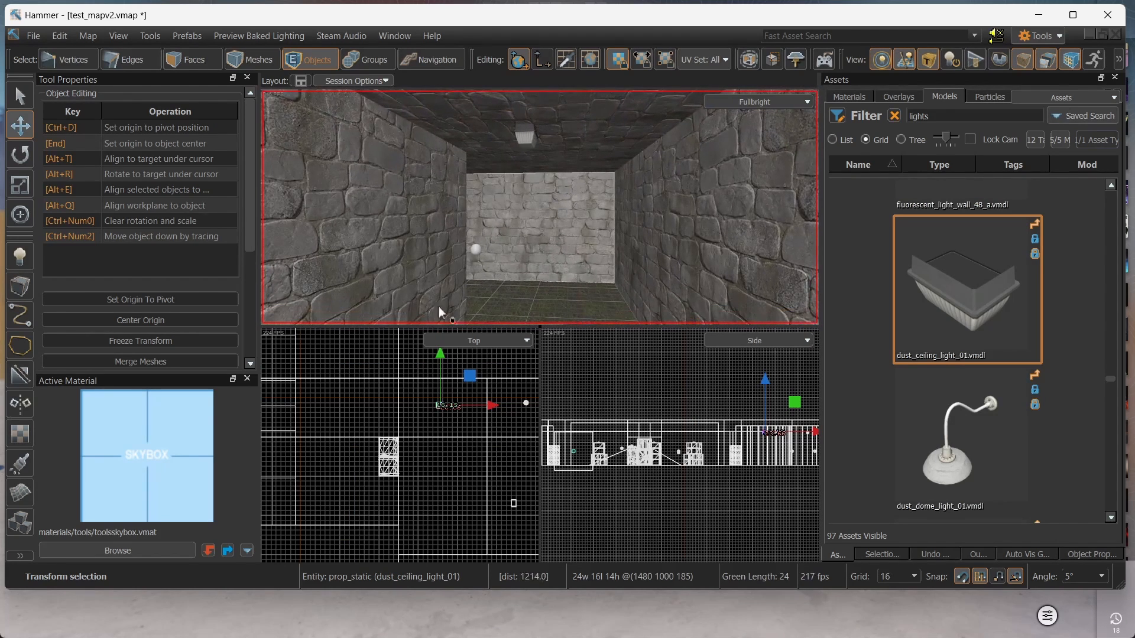
Place a Barn Door Light entity on the corridor floor.
{"action": "left_click", "coordinate": [18, 261]}
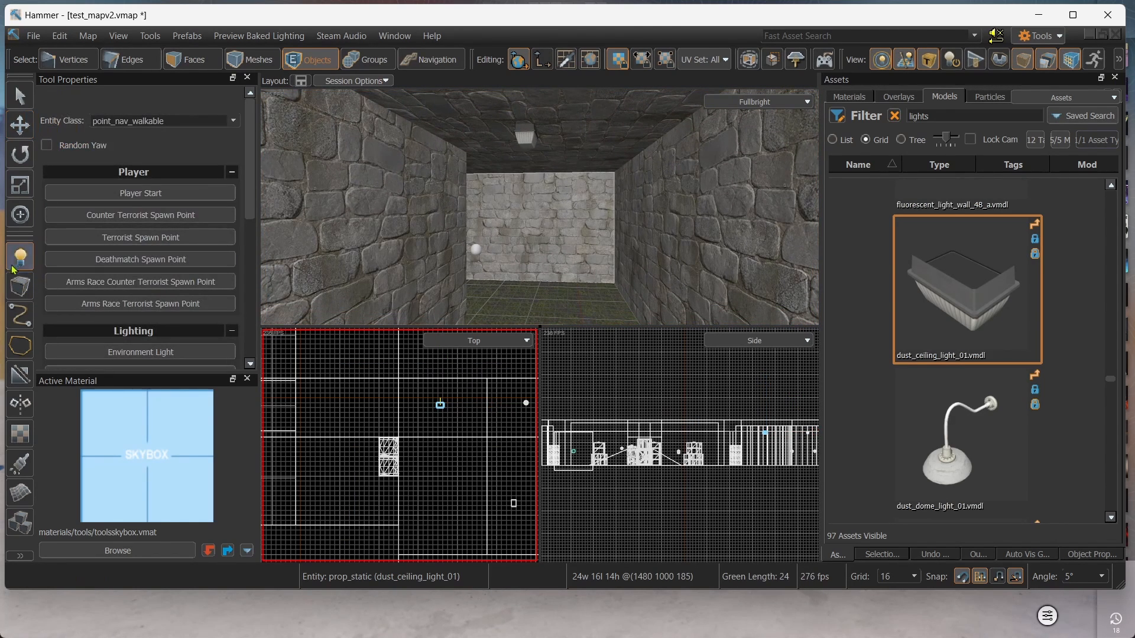
{"action": "left_click_drag", "start_coordinate": [253, 197], "coordinate": [236, 261]}
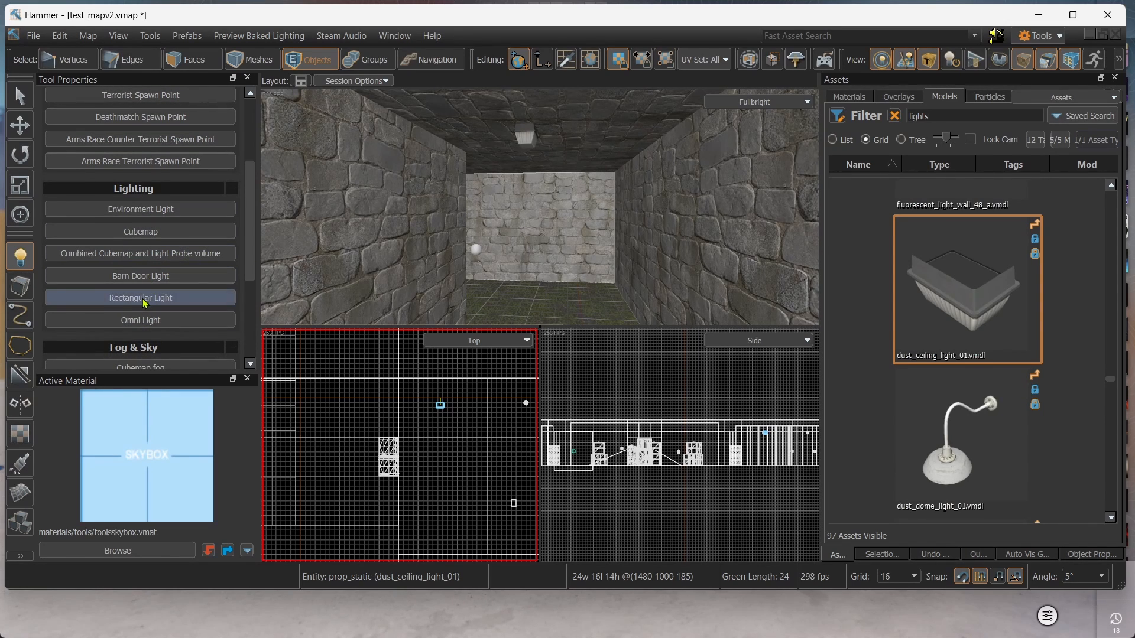
{"action": "left_click", "coordinate": [144, 277]}
{"action": "right_click_drag", "start_coordinate": [540, 207], "coordinate": [540, 250]}
{"action": "left_click", "coordinate": [540, 250]}
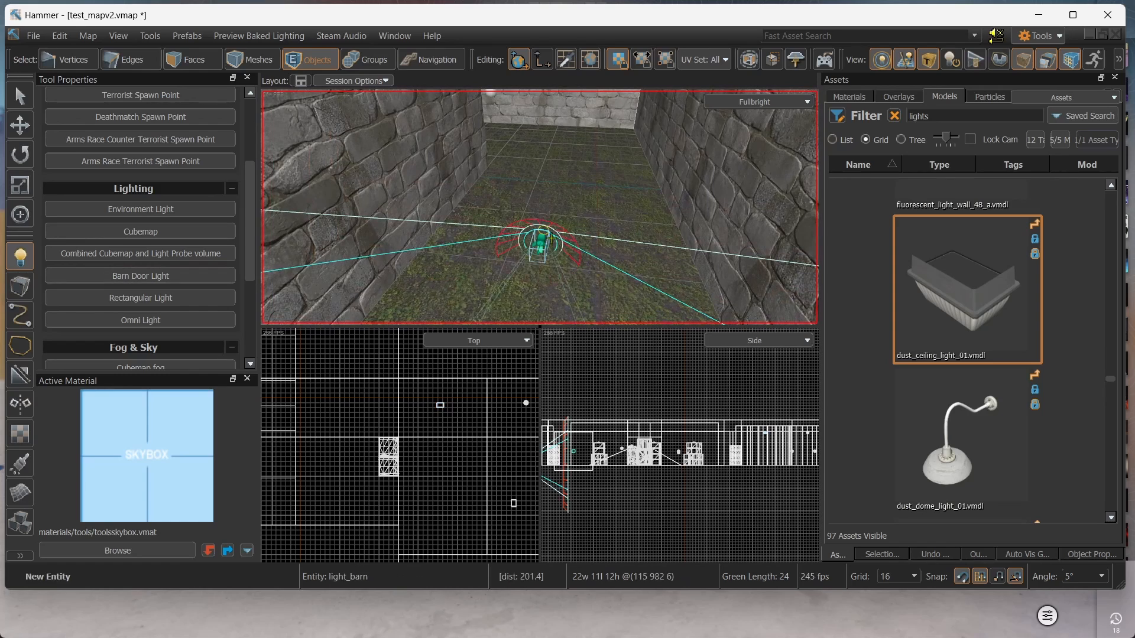
Rotate the barn door light 80°, raise it toward the ceiling, and delete the unwanted omni light.
{"action": "key", "text": "w"}
{"action": "key", "text": "e"}
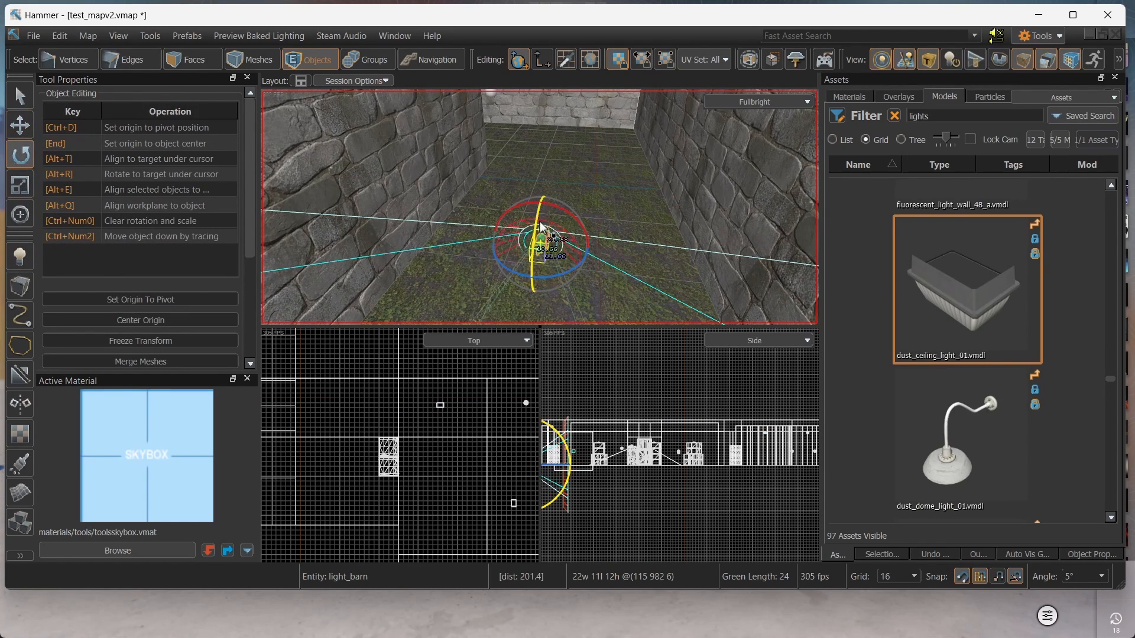
{"action": "left_click_drag", "start_coordinate": [539, 244], "coordinate": [526, 301]}
{"action": "key", "text": "w"}
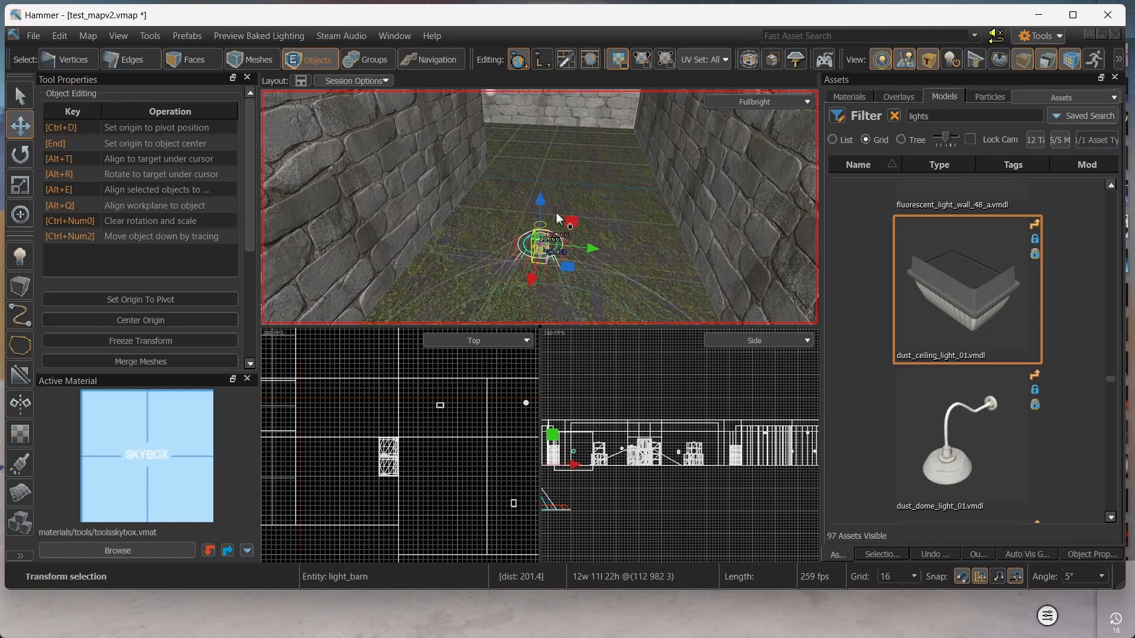
{"action": "left_click_drag", "start_coordinate": [533, 240], "coordinate": [538, 133]}
{"action": "right_click_drag", "start_coordinate": [538, 133], "coordinate": [535, 187]}
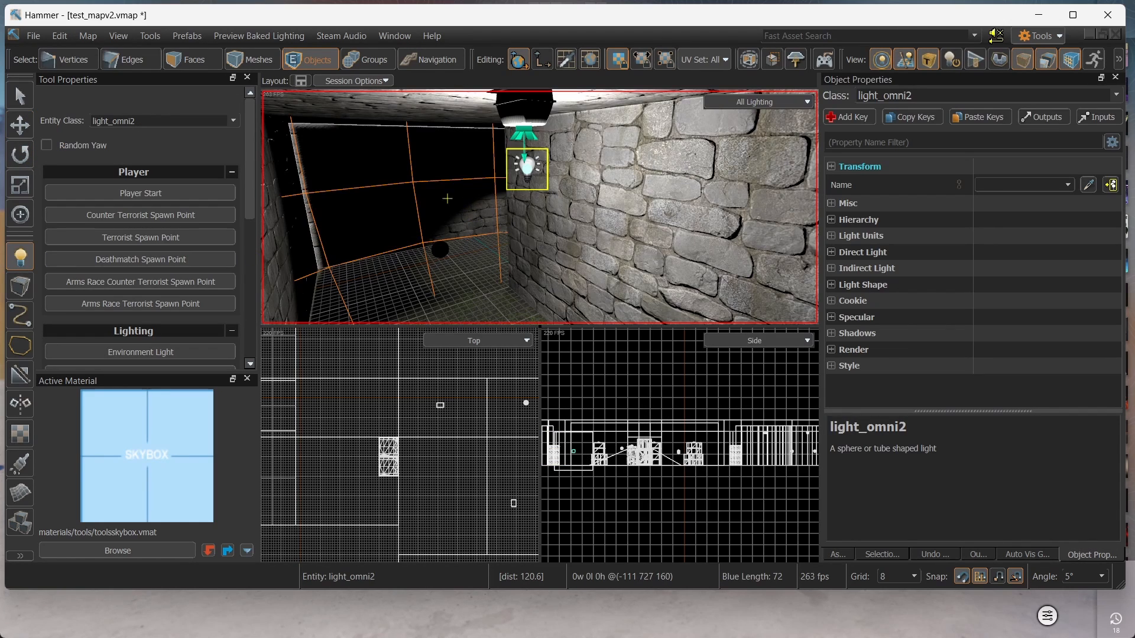
{"action": "key", "text": "Delete"}
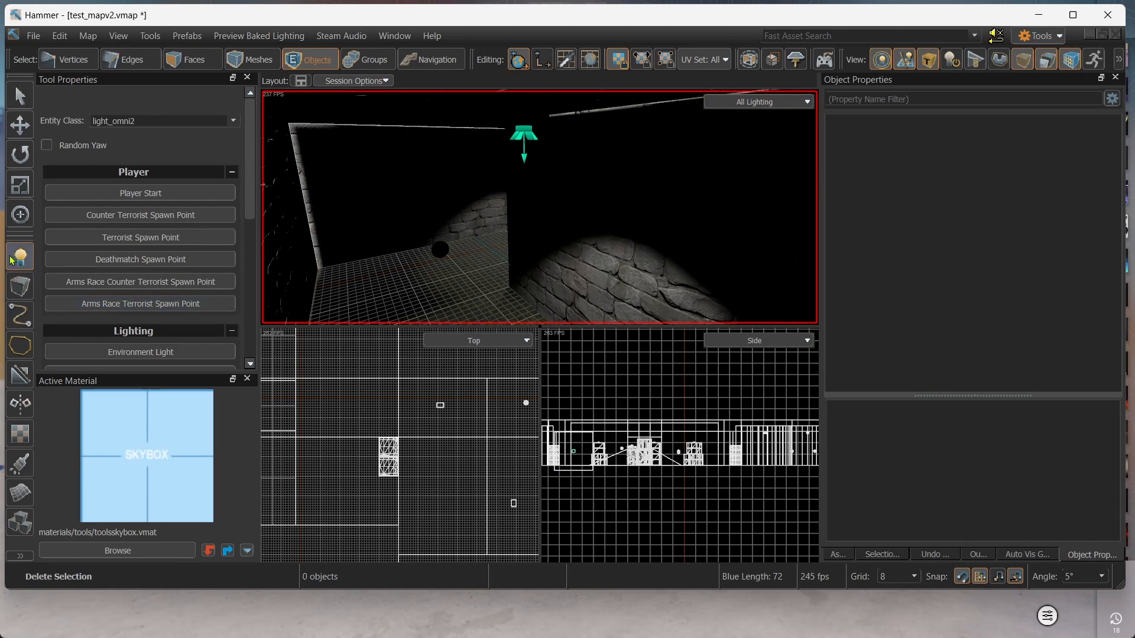
Place an omni light on the floor by the stone wall corner and raise it.
{"action": "scroll", "coordinate": [142, 243], "scroll_direction": "down", "scroll_amount": 3}
{"action": "left_click", "coordinate": [142, 330]}
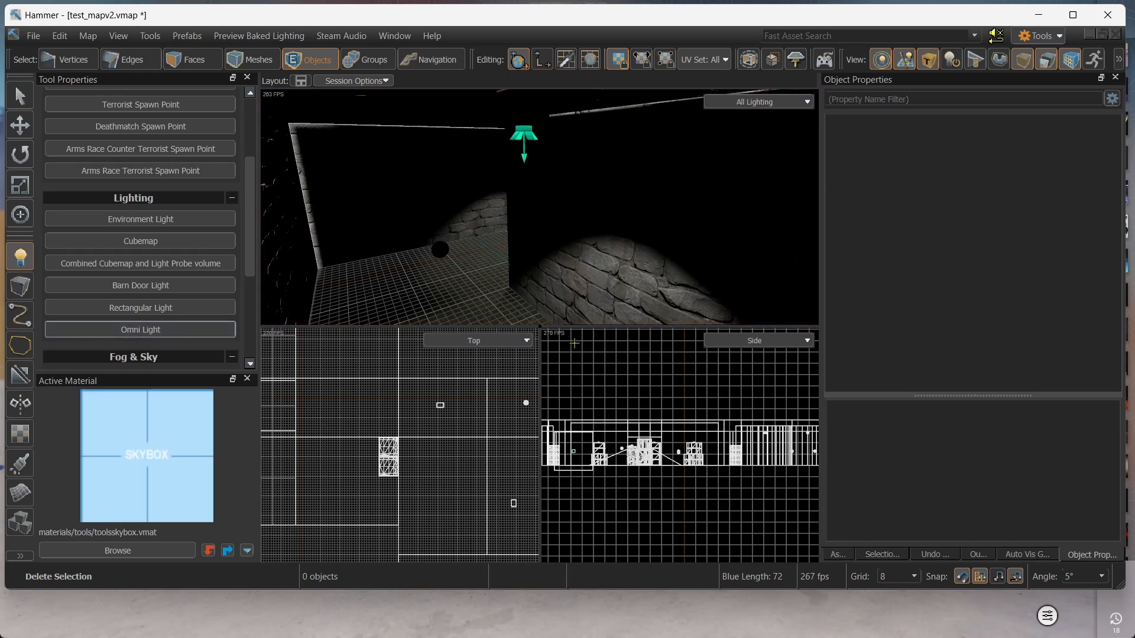
{"action": "right_click_drag", "start_coordinate": [492, 225], "coordinate": [481, 268]}
{"action": "left_click", "coordinate": [482, 268]}
{"action": "key", "text": "t"}
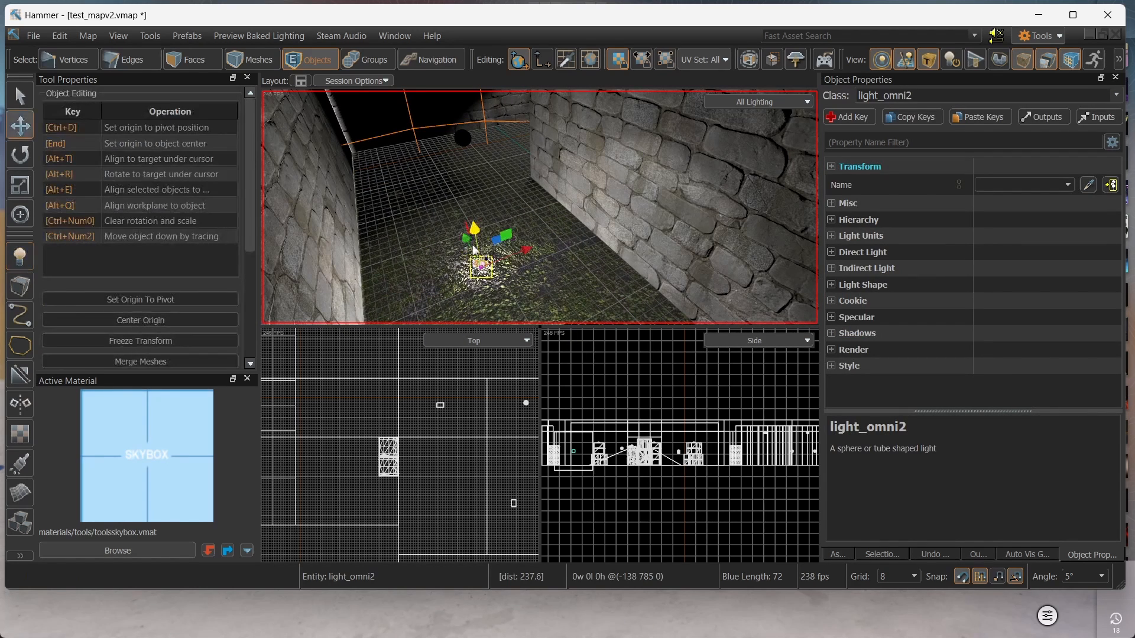
{"action": "left_click_drag", "start_coordinate": [472, 237], "coordinate": [466, 133]}
{"action": "right_click_drag", "start_coordinate": [486, 230], "coordinate": [473, 177]}
{"action": "left_click_drag", "start_coordinate": [558, 308], "coordinate": [620, 301]}
{"action": "right_click_drag", "start_coordinate": [596, 271], "coordinate": [641, 314]}
{"action": "left_click_drag", "start_coordinate": [490, 234], "coordinate": [432, 167]}
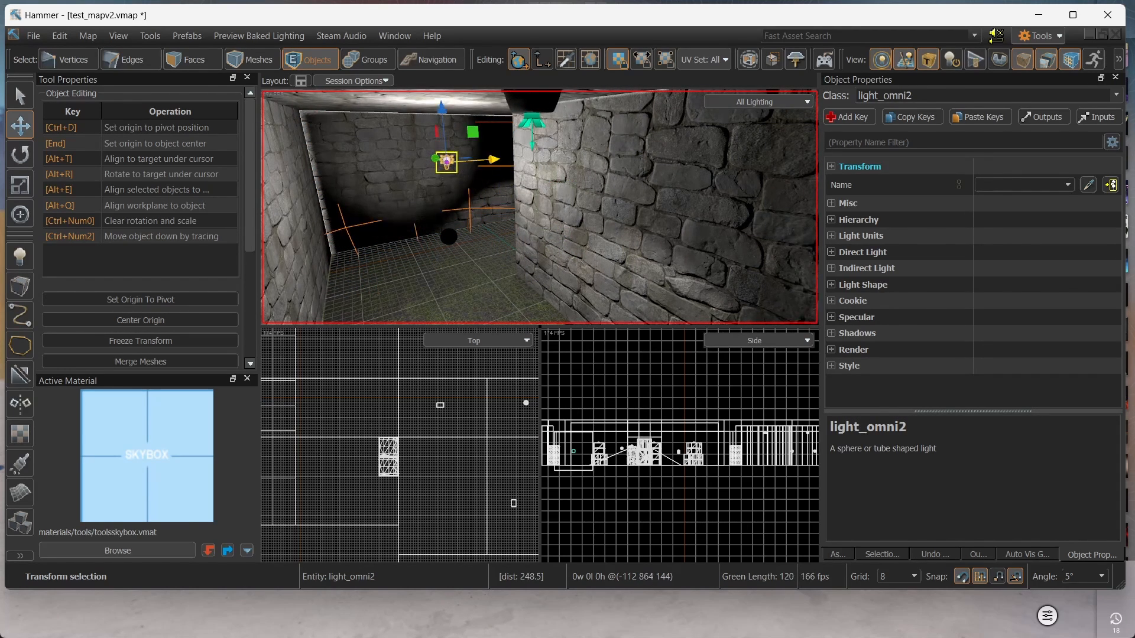
Fine-tune the omni light's position, lowering it to height 112 near the wall corner.
{"action": "key", "text": "w"}
{"action": "right_click_drag", "start_coordinate": [441, 171], "coordinate": [469, 172]}
{"action": "left_click_drag", "start_coordinate": [633, 175], "coordinate": [602, 205]}
{"action": "right_click_drag", "start_coordinate": [562, 243], "coordinate": [597, 228]}
{"action": "key", "text": "a"}
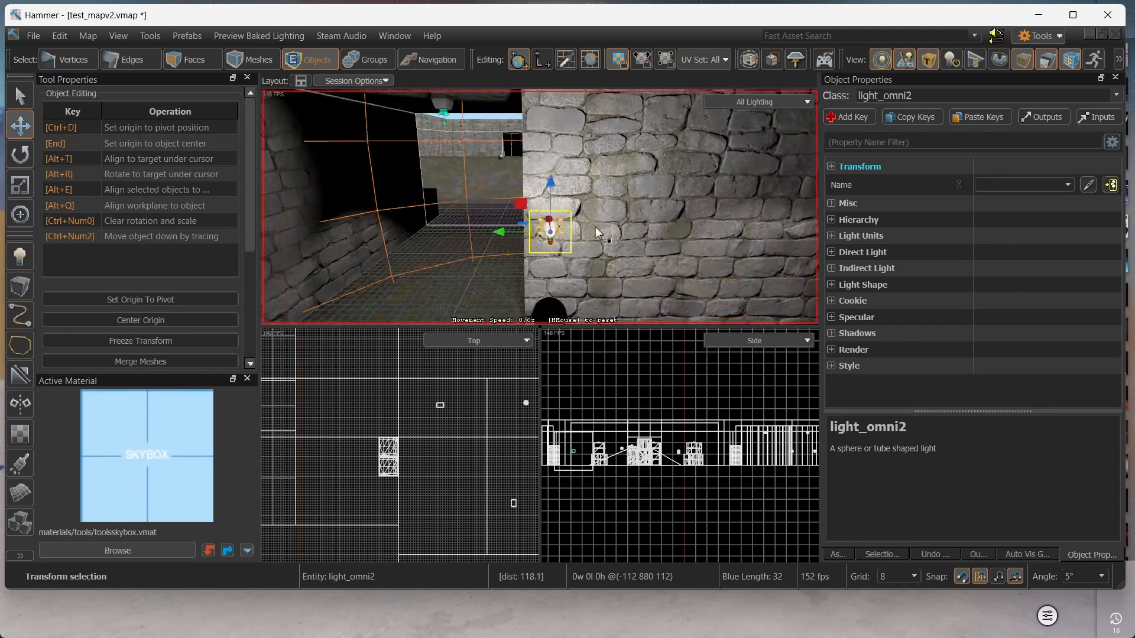
{"action": "left_click_drag", "start_coordinate": [499, 236], "coordinate": [422, 234]}
{"action": "key", "text": "s"}
{"action": "right_click_drag", "start_coordinate": [422, 234], "coordinate": [501, 218]}
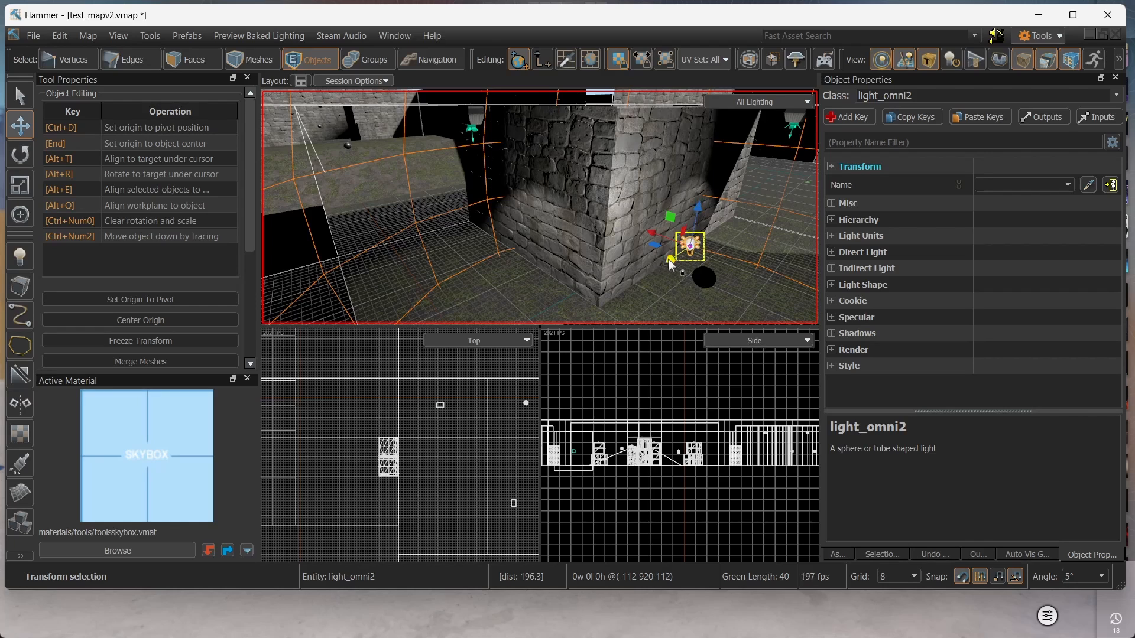
{"action": "left_click_drag", "start_coordinate": [668, 260], "coordinate": [764, 225]}
Clone the omni light along the red axis and shift the copy 48 units along green.
{"action": "mouse_move", "coordinate": [698, 203]}
{"action": "left_mouse_down", "text": "shift"}
{"action": "mouse_move", "coordinate": [618, 181]}
{"action": "mouse_move", "coordinate": [436, 216]}
{"action": "left_mouse_up", "text": "shift"}
{"action": "key", "text": "d"}
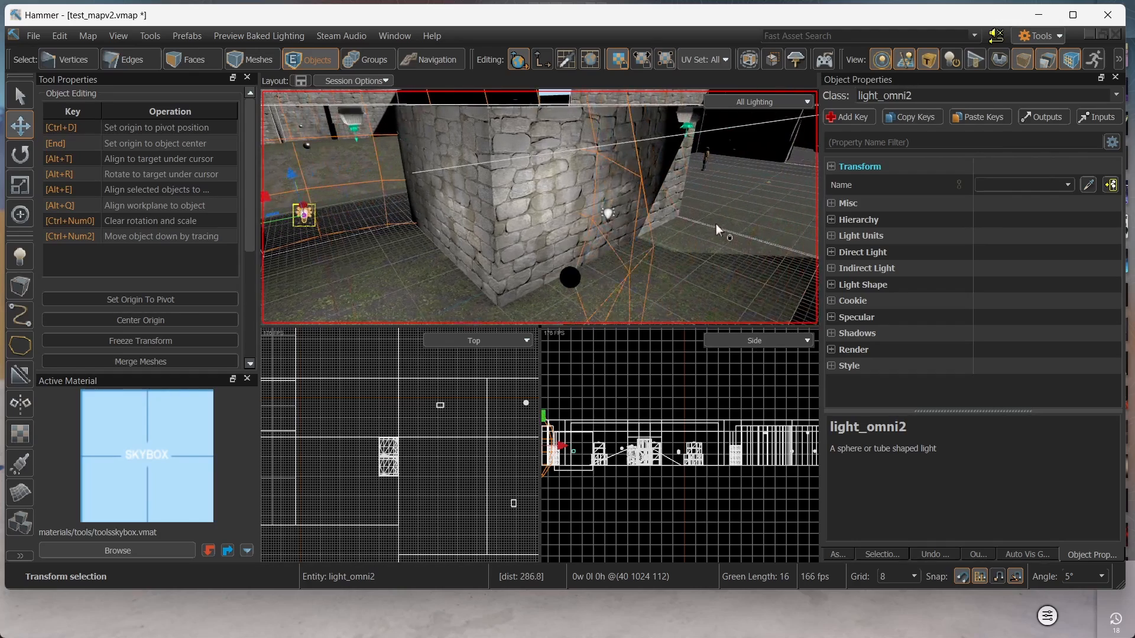
{"action": "left_click", "coordinate": [612, 214]}
{"action": "left_click_drag", "start_coordinate": [611, 214], "coordinate": [673, 233]}
{"action": "right_click_drag", "start_coordinate": [672, 233], "coordinate": [593, 220]}
{"action": "key", "text": "d"}
{"action": "right_click_drag", "start_coordinate": [543, 263], "coordinate": [539, 207]}
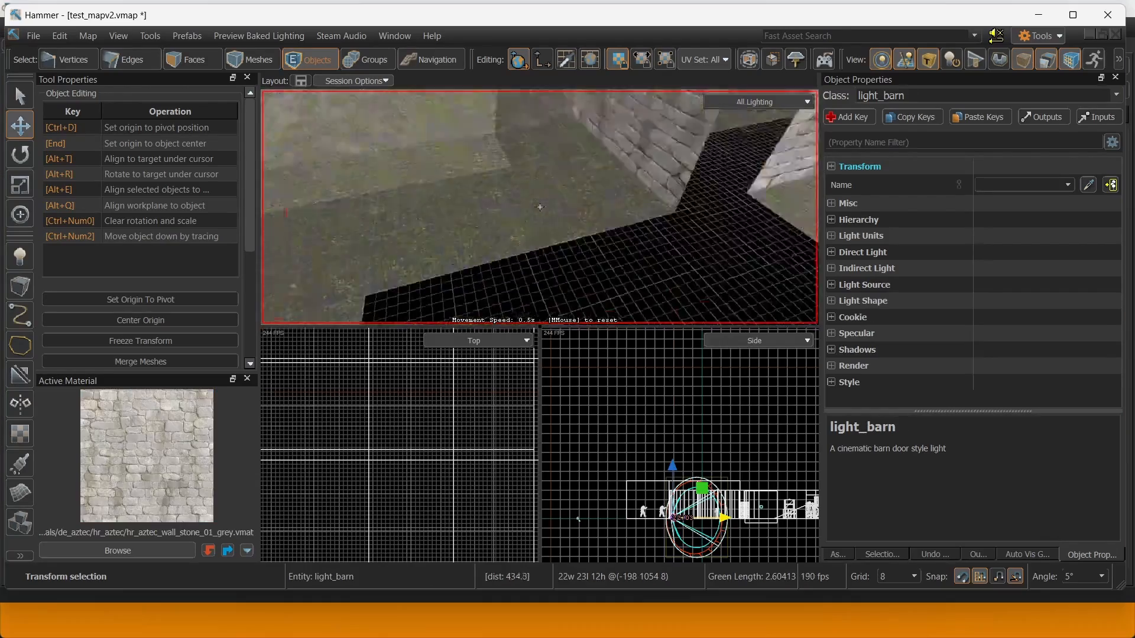
{"action": "right_click_drag", "start_coordinate": [539, 207], "coordinate": [523, 240]}
{"action": "key", "text": "s"}
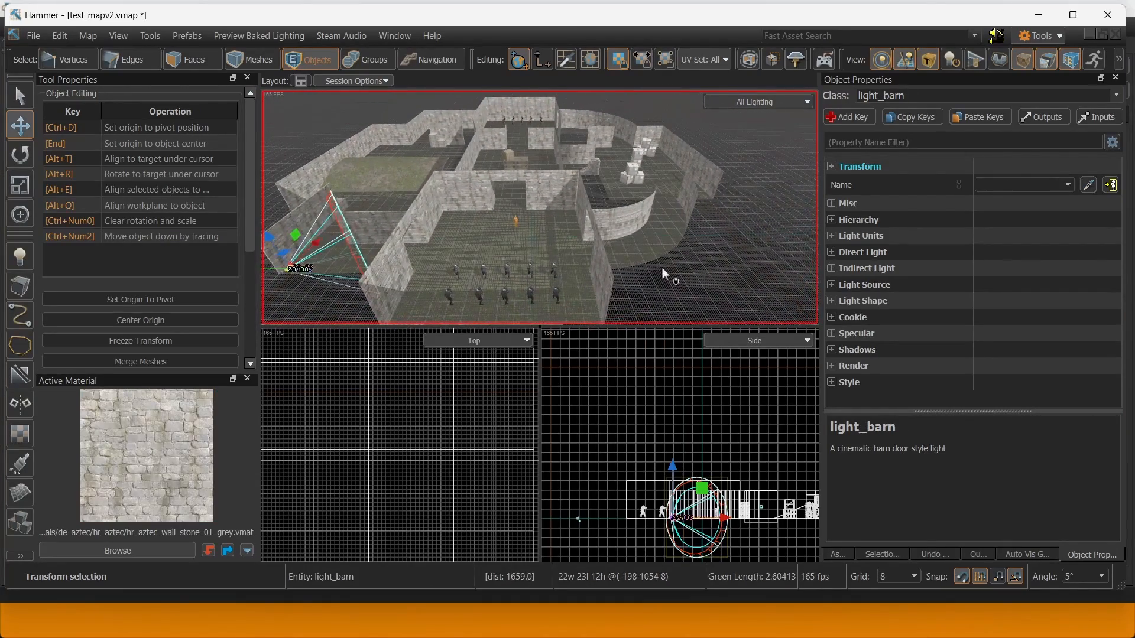
{"action": "left_click", "coordinate": [661, 266]}
{"action": "key", "text": "w"}
{"action": "right_click_drag", "start_coordinate": [656, 260], "coordinate": [615, 270]}
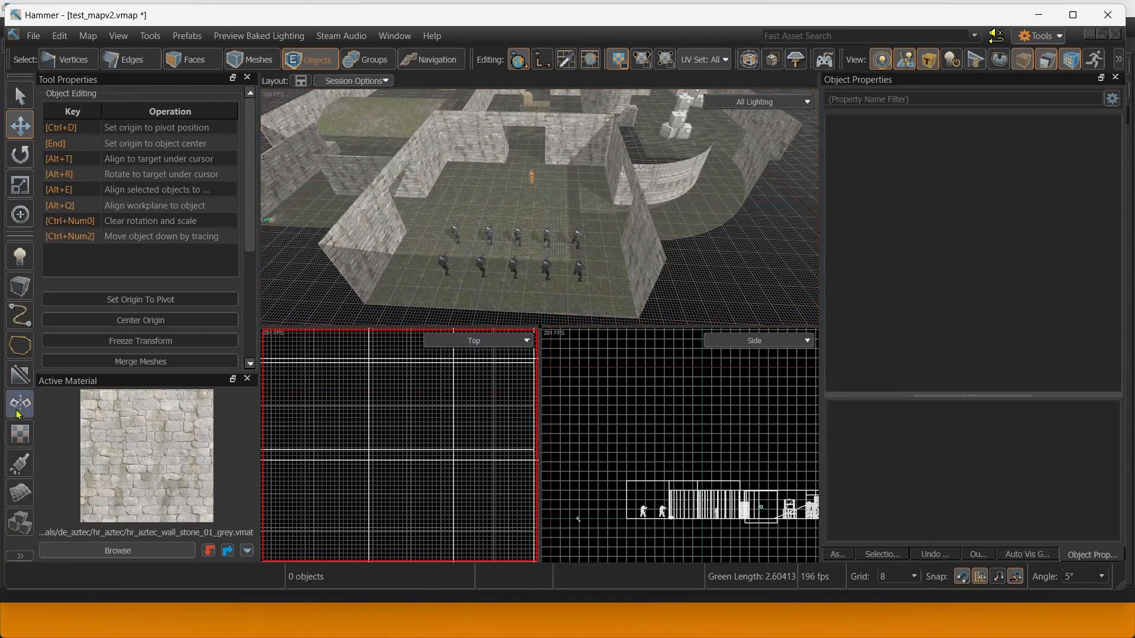
{"action": "left_click", "coordinate": [20, 256]}
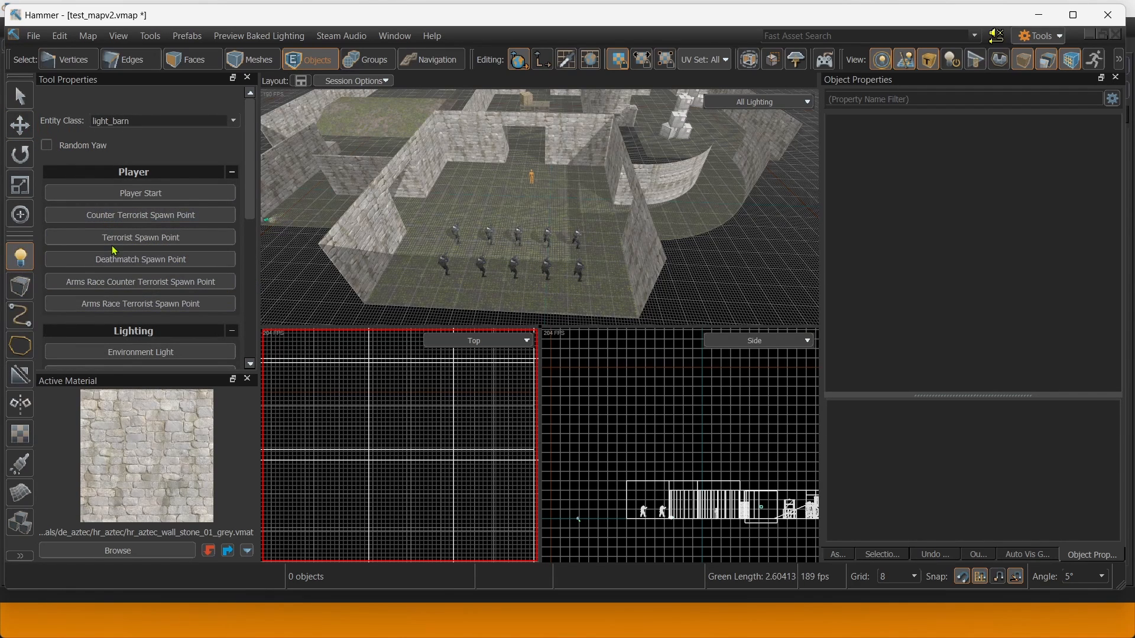
Add a combined cubemap and light probe volume and raise it to height 72.
{"action": "scroll", "coordinate": [142, 227], "scroll_direction": "down", "scroll_amount": 5}
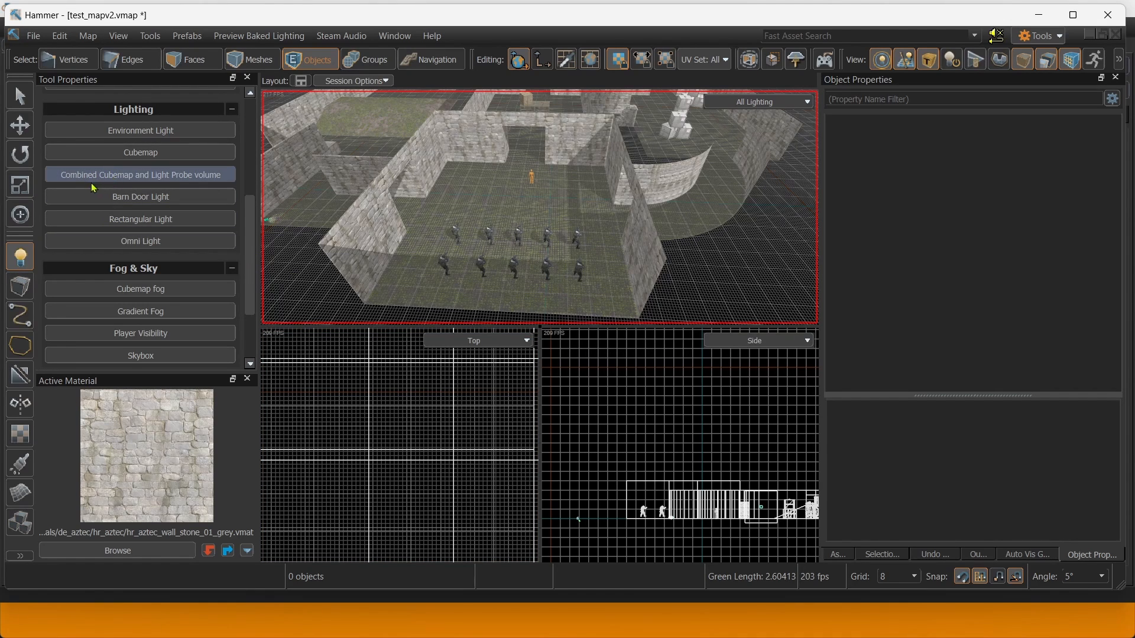
{"action": "left_click", "coordinate": [522, 207]}
{"action": "scroll", "coordinate": [544, 214], "scroll_direction": "up", "scroll_amount": 4}
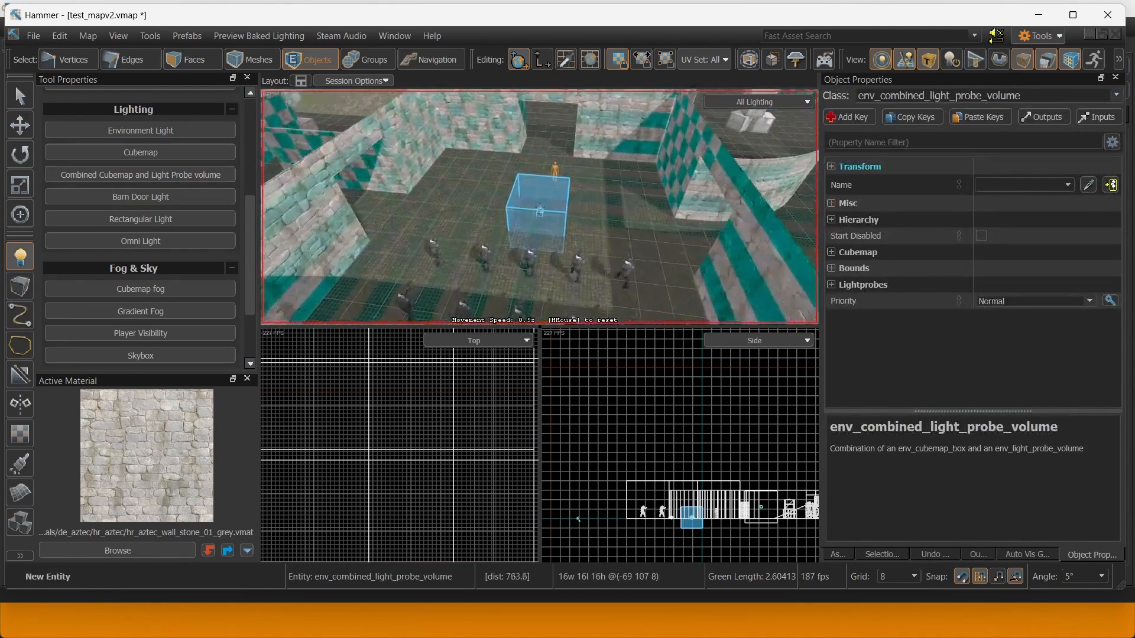
{"action": "key", "text": "w"}
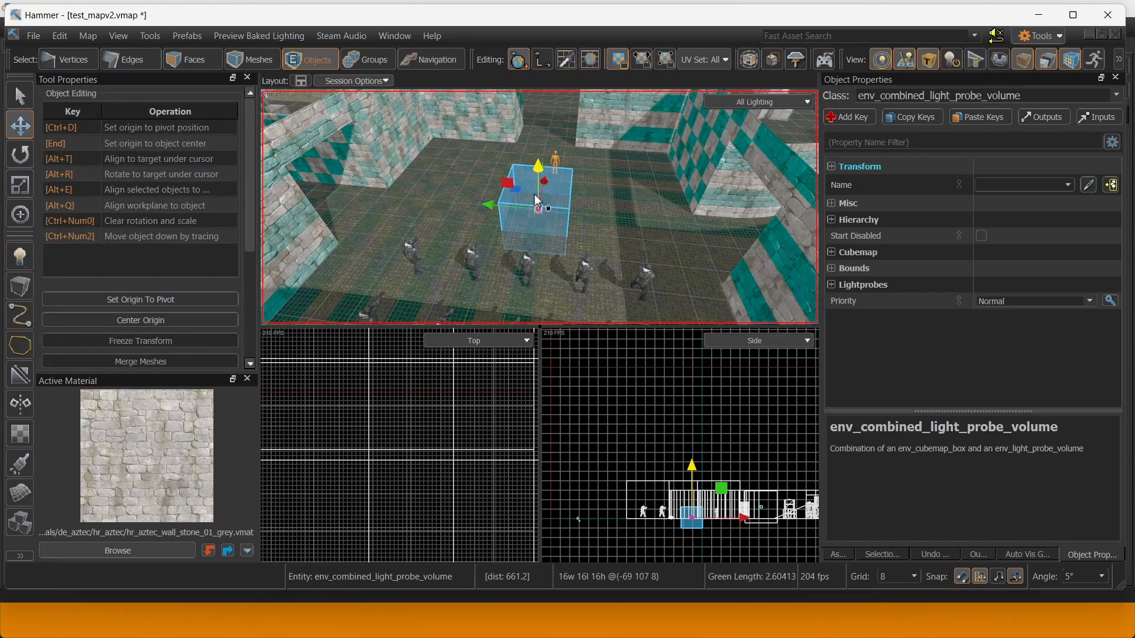
{"action": "left_click_drag", "start_coordinate": [535, 194], "coordinate": [529, 187]}
{"action": "left_click_drag", "start_coordinate": [529, 187], "coordinate": [520, 209], "text": "alt"}
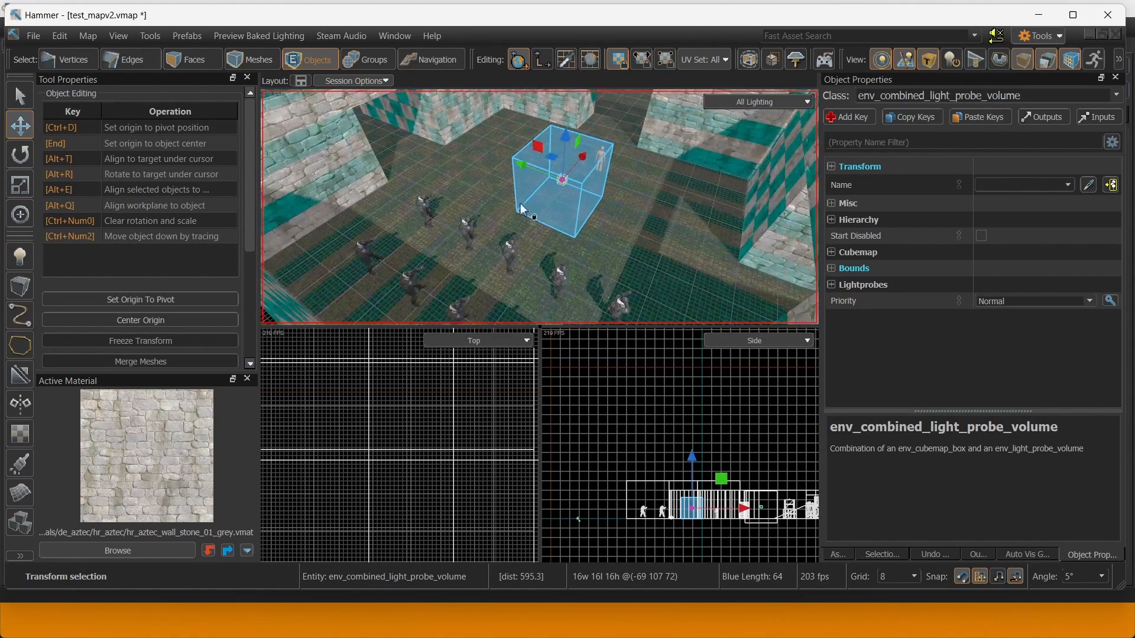
{"action": "right_click_drag", "start_coordinate": [521, 210], "coordinate": [262, 135]}
{"action": "key", "text": "s"}
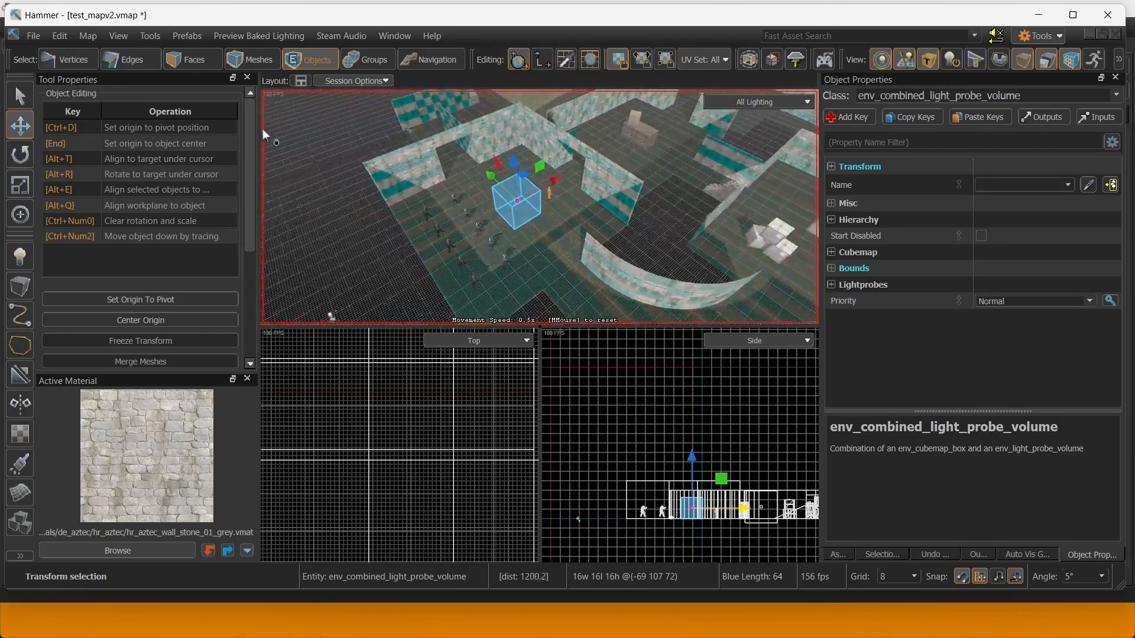
Try stretching the probe volume right, undo it, and centre the Top view on the box.
{"action": "left_click", "coordinate": [20, 96]}
{"action": "key", "text": "s"}
{"action": "right_click_drag", "start_coordinate": [414, 177], "coordinate": [532, 201]}
{"action": "left_click_drag", "start_coordinate": [588, 203], "coordinate": [712, 166]}
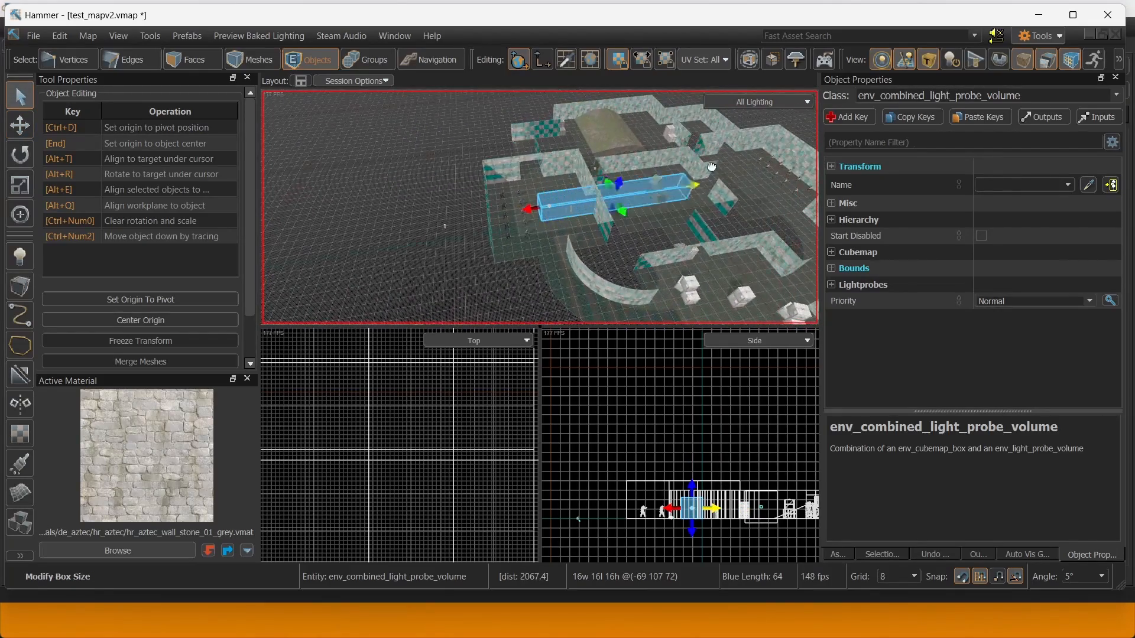
{"action": "left_click", "coordinate": [714, 144]}
{"action": "key", "text": "s"}
{"action": "right_click_drag", "start_coordinate": [714, 144], "coordinate": [739, 149]}
{"action": "key", "text": "ctrl+z"}
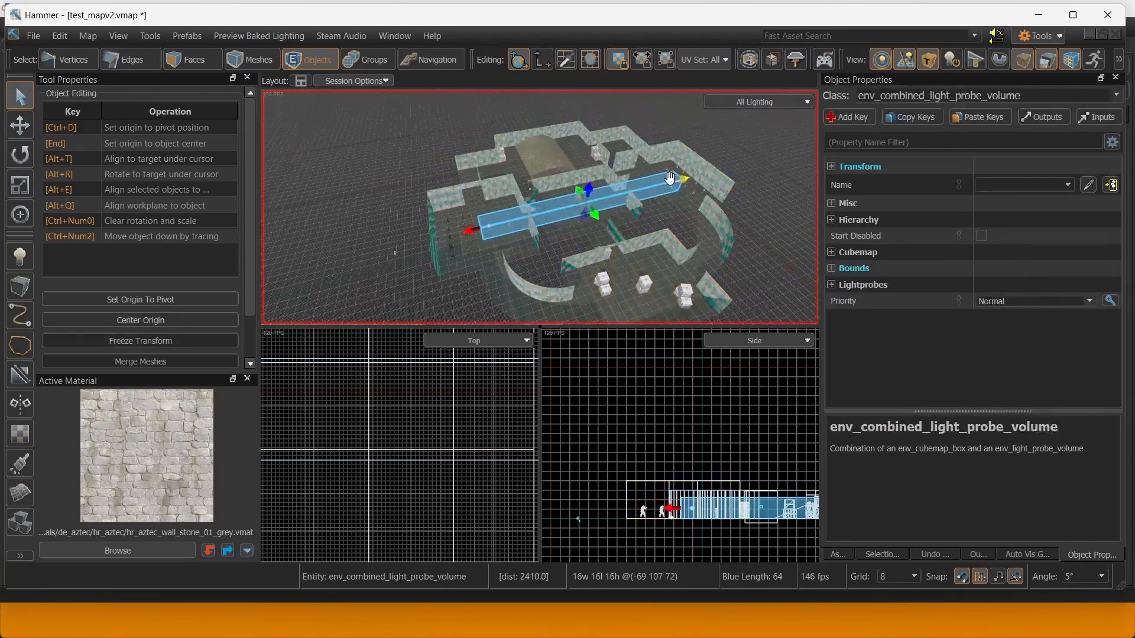
{"action": "scroll", "coordinate": [637, 467], "scroll_direction": "down", "scroll_amount": 4}
{"action": "right_click_drag", "start_coordinate": [739, 473], "coordinate": [656, 469]}
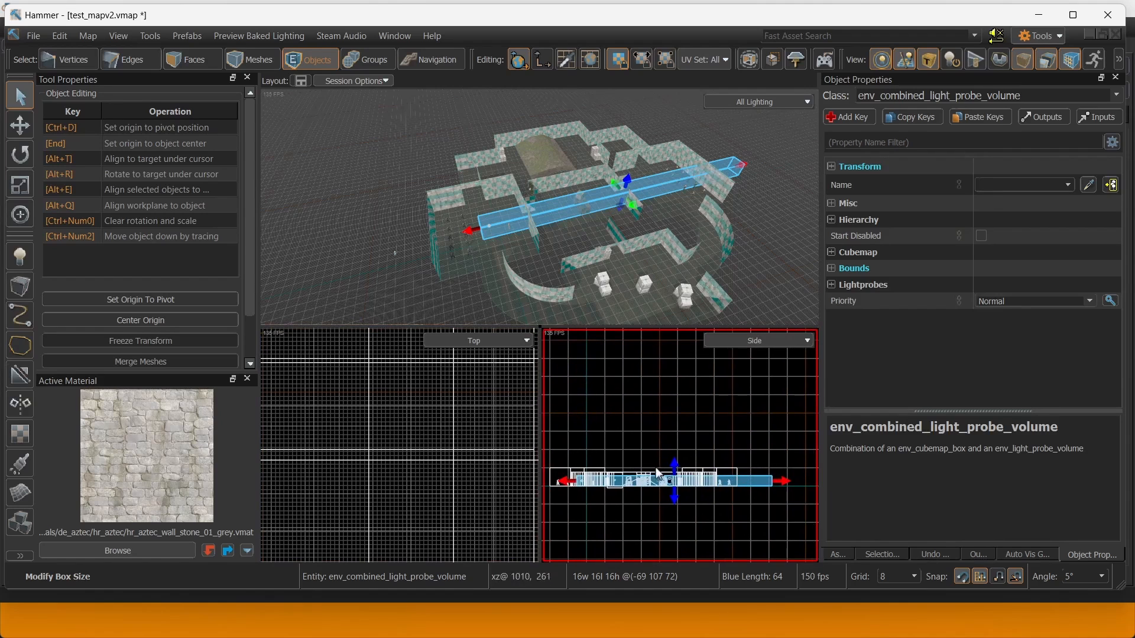
{"action": "right_click_drag", "start_coordinate": [597, 438], "coordinate": [684, 426]}
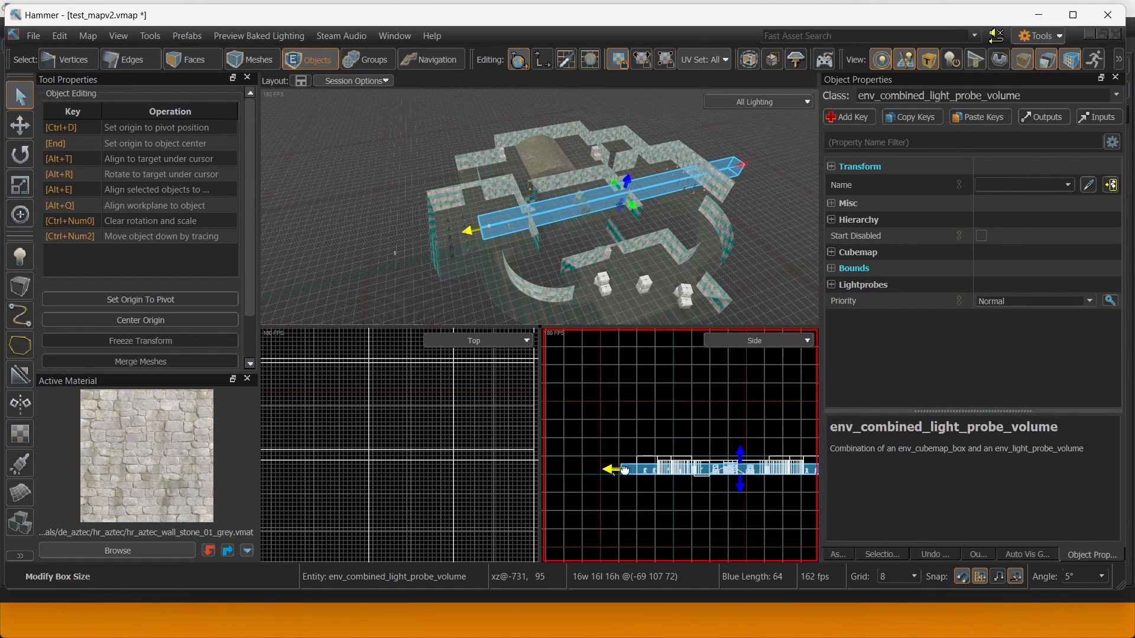
{"action": "key", "text": "ctrl+z"}
{"action": "right_click_drag", "start_coordinate": [532, 204], "coordinate": [530, 230]}
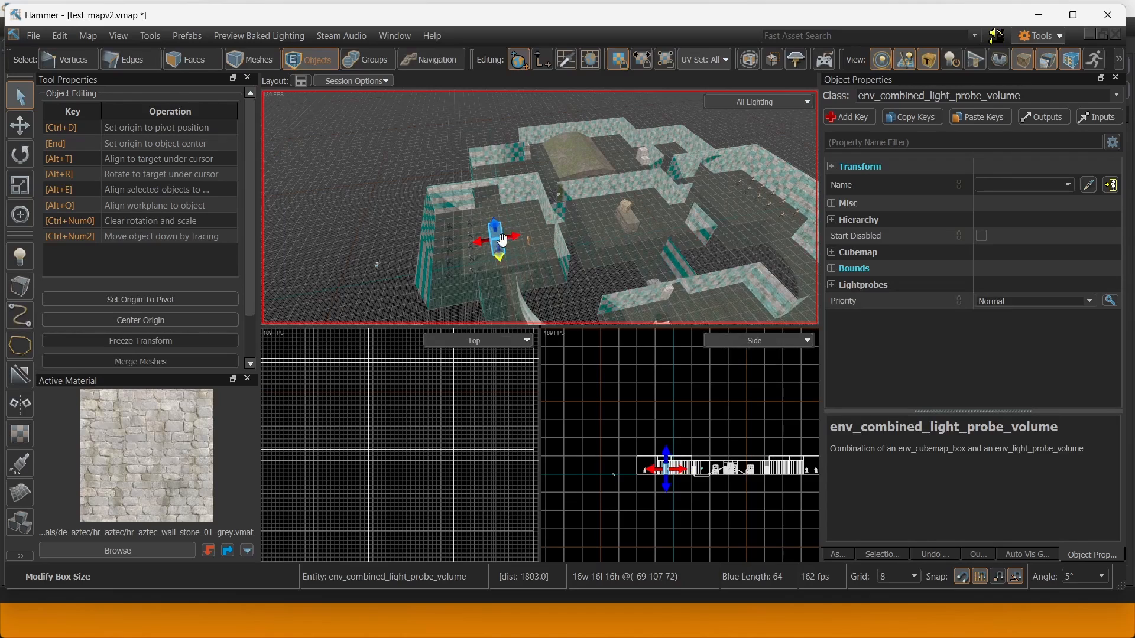
{"action": "scroll", "coordinate": [381, 439], "scroll_direction": "down", "scroll_amount": 10}
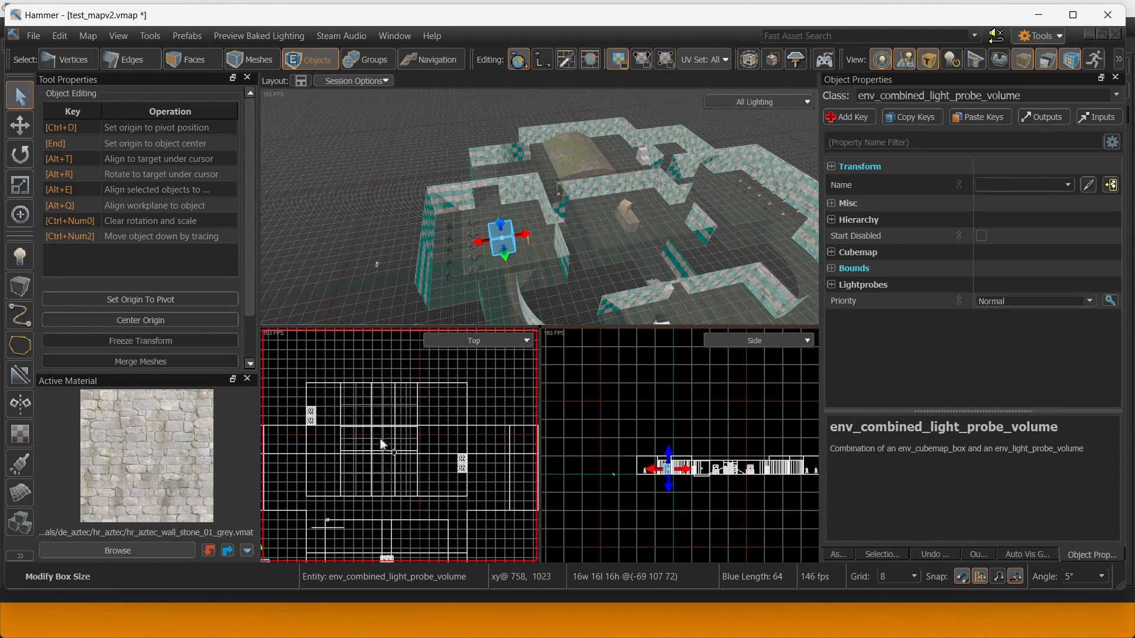
{"action": "scroll", "coordinate": [336, 515], "scroll_direction": "up", "scroll_amount": 5}
{"action": "middle_click_drag", "start_coordinate": [335, 515], "coordinate": [413, 457]}
{"action": "scroll", "coordinate": [413, 458], "scroll_direction": "up", "scroll_amount": 2}
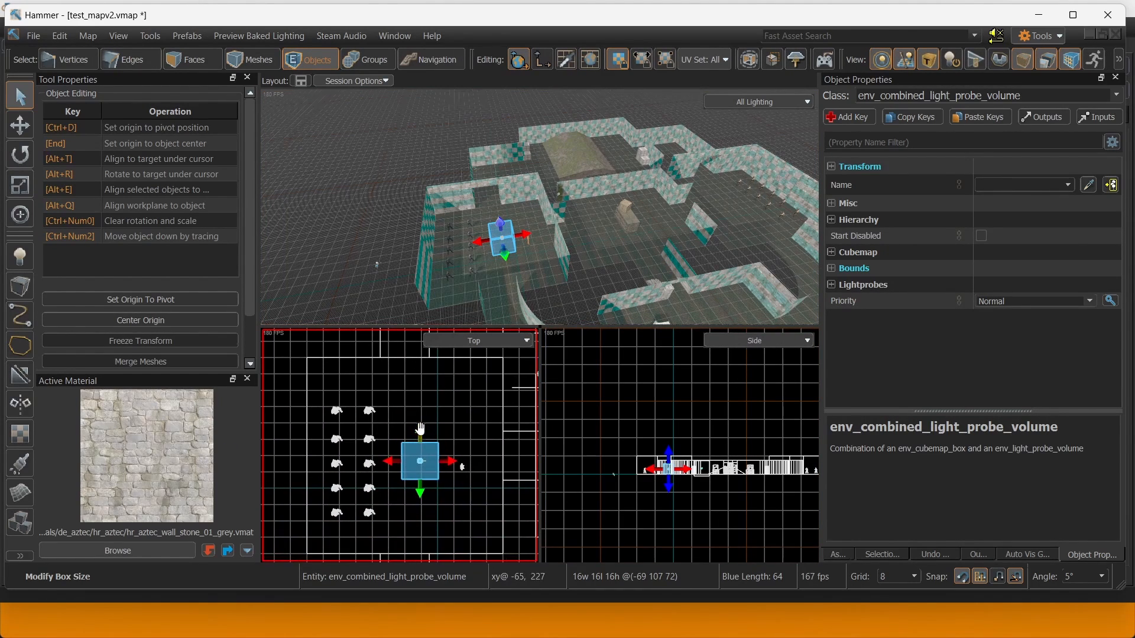
On a 16 grid, stretch the probe volume north, left, right to the wall and down to the stairs.
{"action": "left_click_drag", "start_coordinate": [405, 443], "coordinate": [404, 358]}
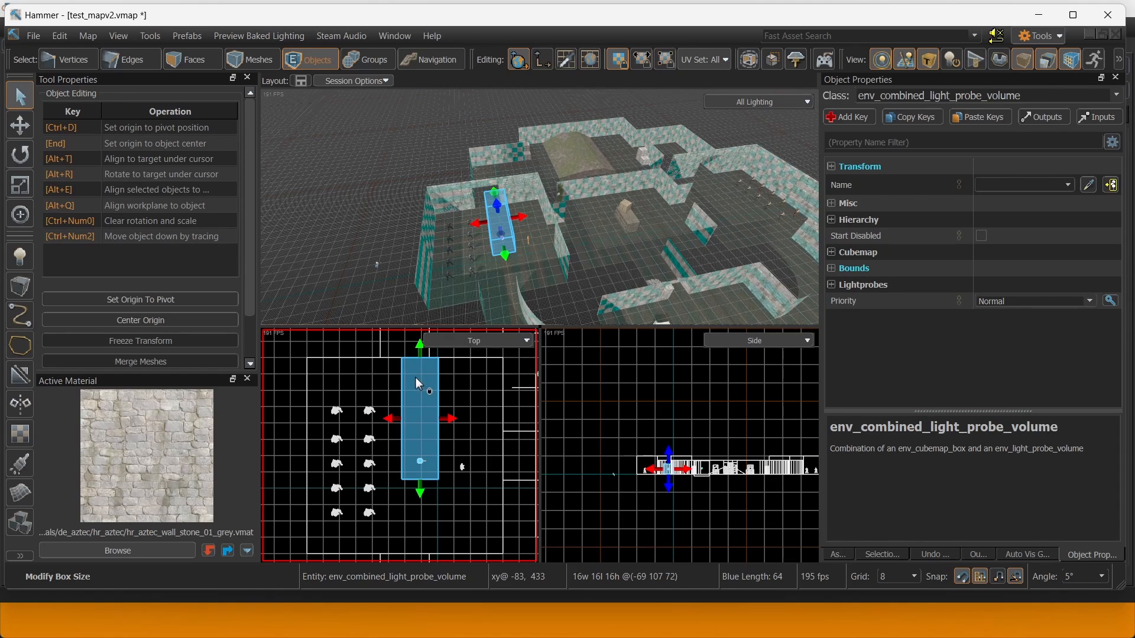
{"action": "key", "text": "bracketright"}
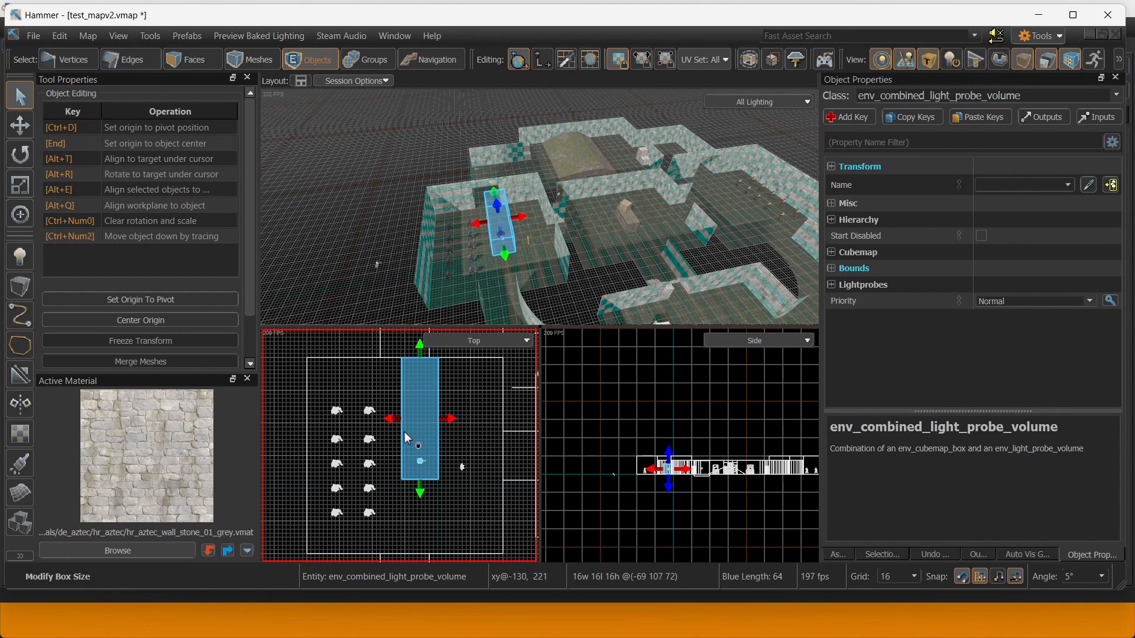
{"action": "left_click_drag", "start_coordinate": [403, 432], "coordinate": [305, 409]}
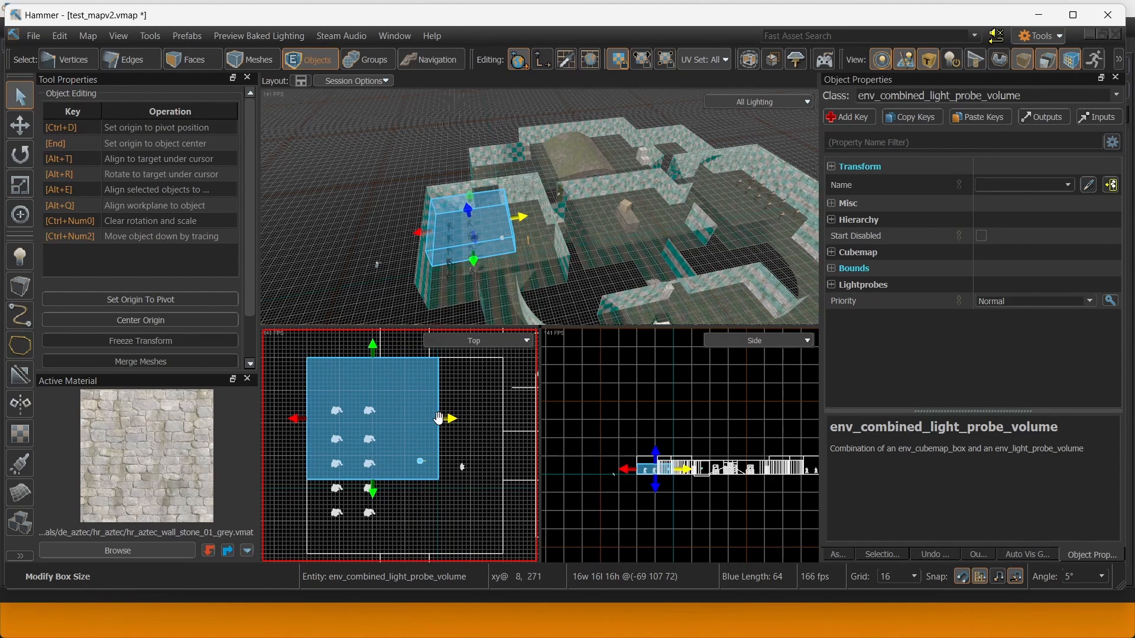
{"action": "left_click_drag", "start_coordinate": [515, 424], "coordinate": [516, 424]}
{"action": "key", "text": "ctrl+z"}
{"action": "middle_click_drag", "start_coordinate": [473, 407], "coordinate": [393, 400]}
{"action": "left_click_drag", "start_coordinate": [363, 408], "coordinate": [425, 404]}
{"action": "middle_click_drag", "start_coordinate": [403, 439], "coordinate": [488, 389]}
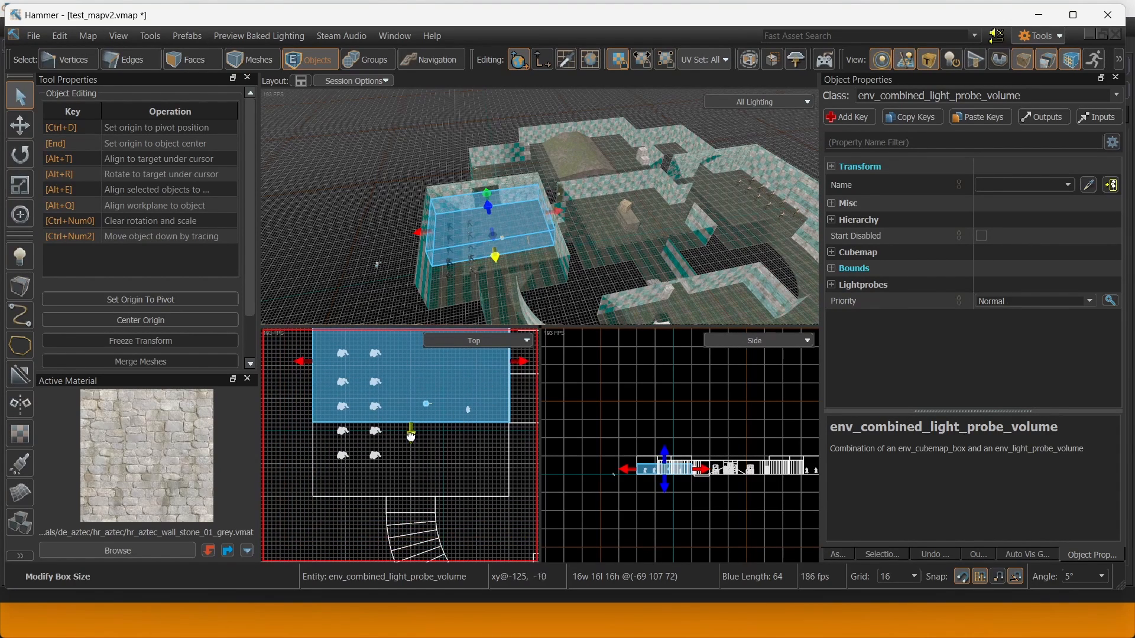
{"action": "left_click_drag", "start_coordinate": [411, 435], "coordinate": [403, 495]}
{"action": "middle_click_drag", "start_coordinate": [414, 448], "coordinate": [401, 484]}
{"action": "key", "text": "t"}
{"action": "middle_click_drag", "start_coordinate": [458, 431], "coordinate": [420, 488]}
Clone the probe volume north and trim the copy's left, right and top edges to its room.
{"action": "left_click_drag", "start_coordinate": [374, 450], "coordinate": [374, 330], "text": "shift"}
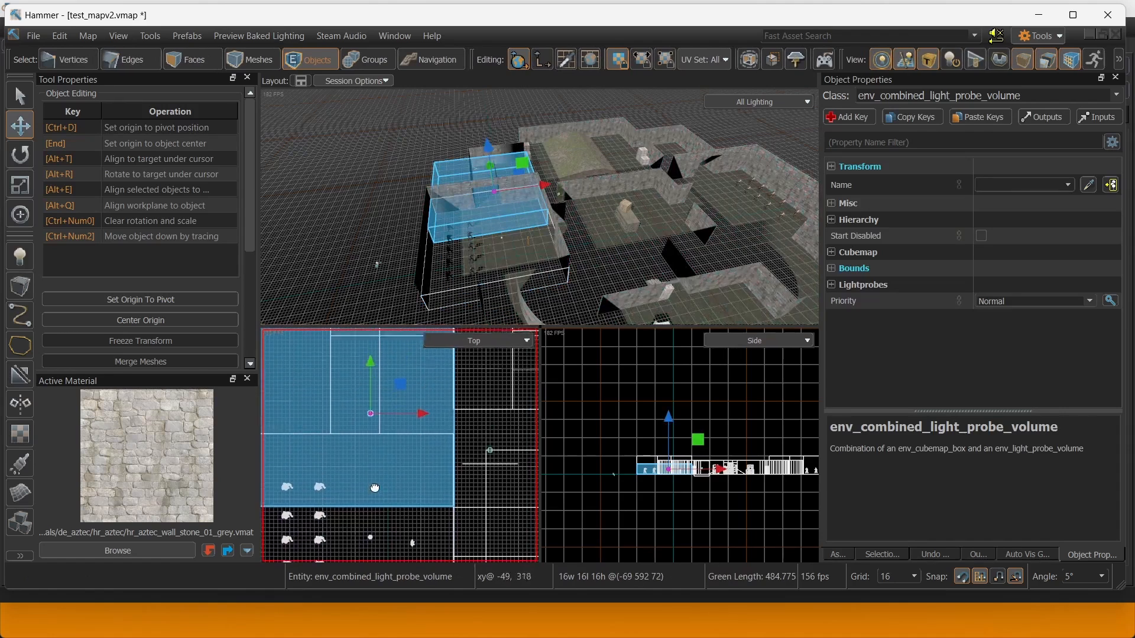
{"action": "middle_click_drag", "start_coordinate": [386, 332], "coordinate": [409, 484]}
{"action": "left_click_drag", "start_coordinate": [395, 475], "coordinate": [392, 453]}
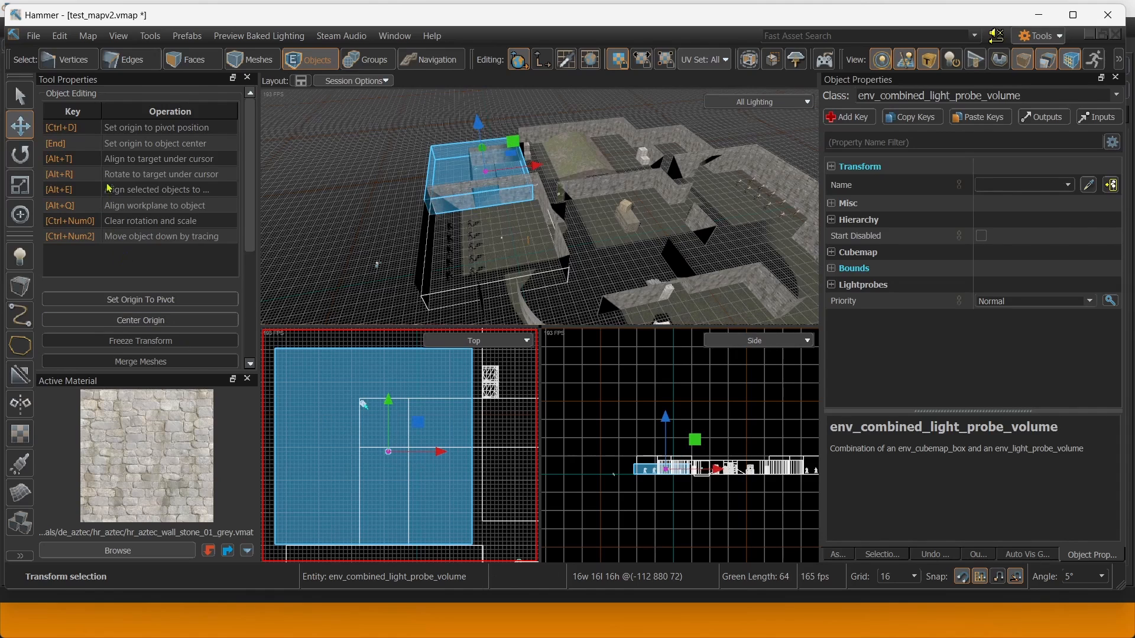
{"action": "left_click", "coordinate": [24, 96]}
{"action": "mouse_move", "coordinate": [482, 447]}
{"action": "left_mouse_down"}
{"action": "mouse_move", "coordinate": [507, 446]}
{"action": "mouse_move", "coordinate": [479, 445]}
{"action": "left_mouse_up"}
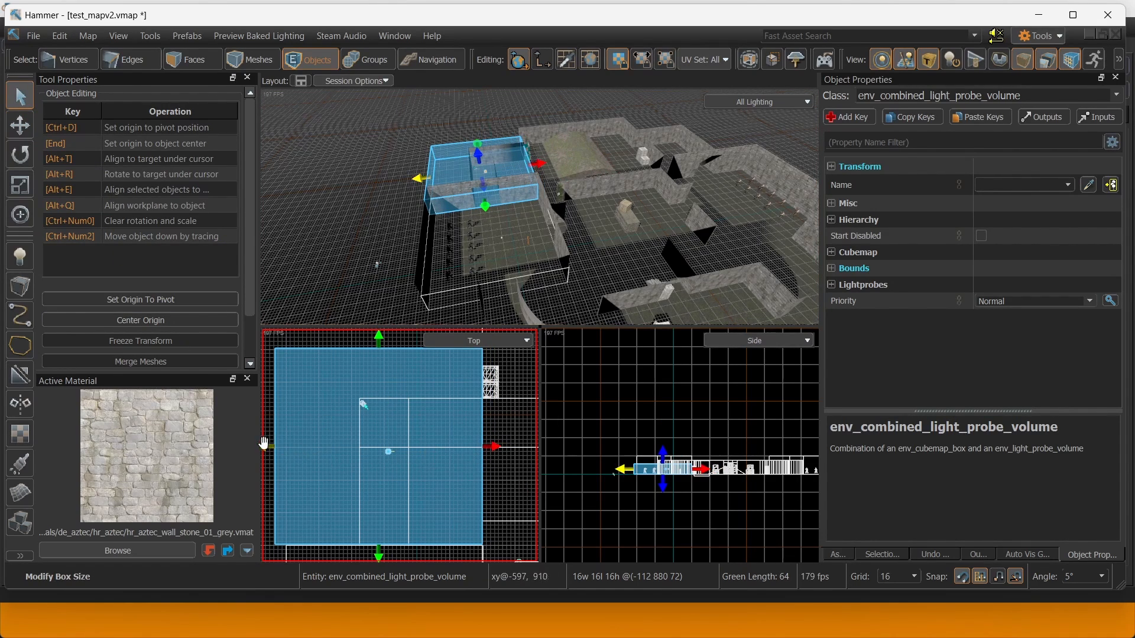
{"action": "left_click_drag", "start_coordinate": [264, 443], "coordinate": [359, 454]}
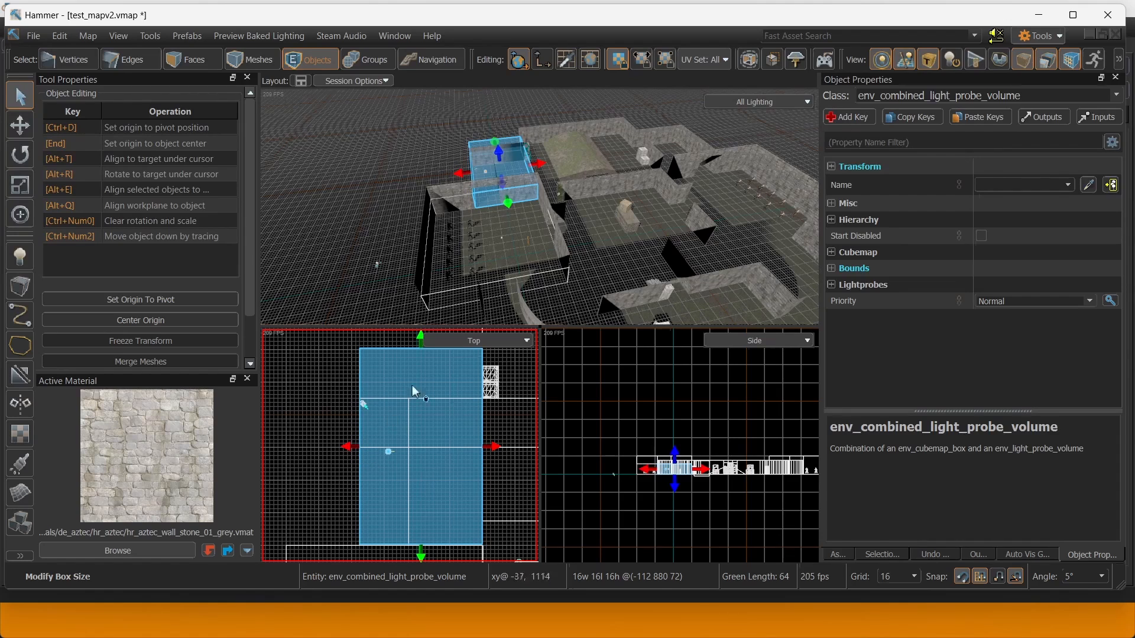
{"action": "left_click_drag", "start_coordinate": [418, 342], "coordinate": [413, 382]}
{"action": "middle_click_drag", "start_coordinate": [432, 403], "coordinate": [306, 403]}
{"action": "middle_click_drag", "start_coordinate": [471, 426], "coordinate": [406, 450]}
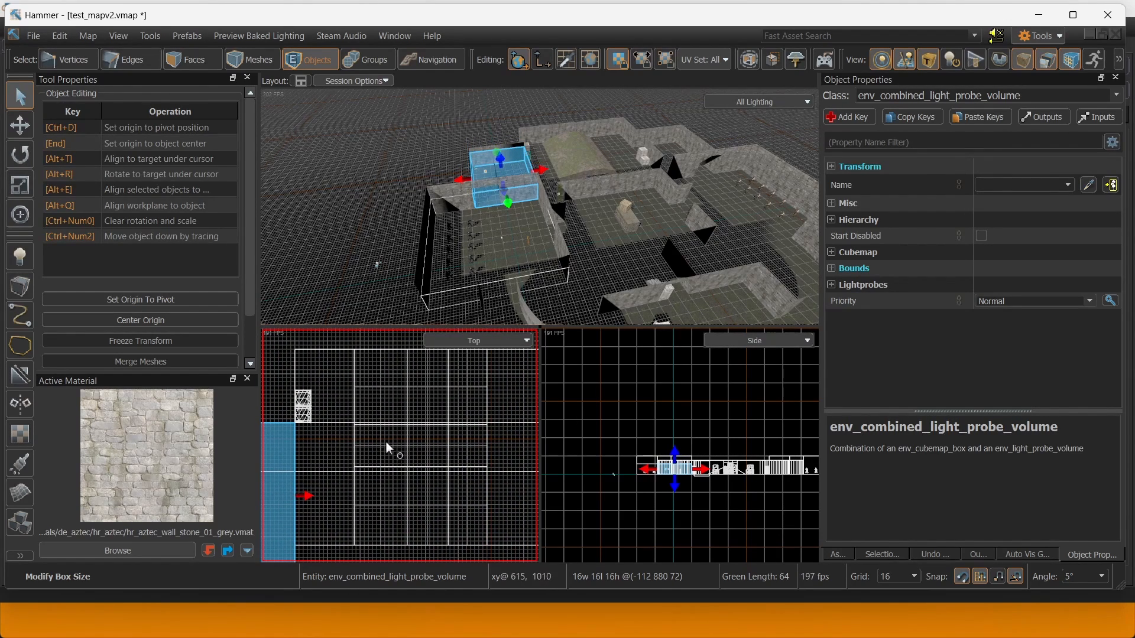
Raise the top faces of the copied and soldiers' room probe volumes to the wall tops.
{"action": "key", "text": "w"}
{"action": "mouse_move", "coordinate": [499, 230]}
{"action": "right_mouse_down"}
{"action": "mouse_move", "coordinate": [539, 207]}
{"action": "mouse_move", "coordinate": [498, 217]}
{"action": "right_mouse_up"}
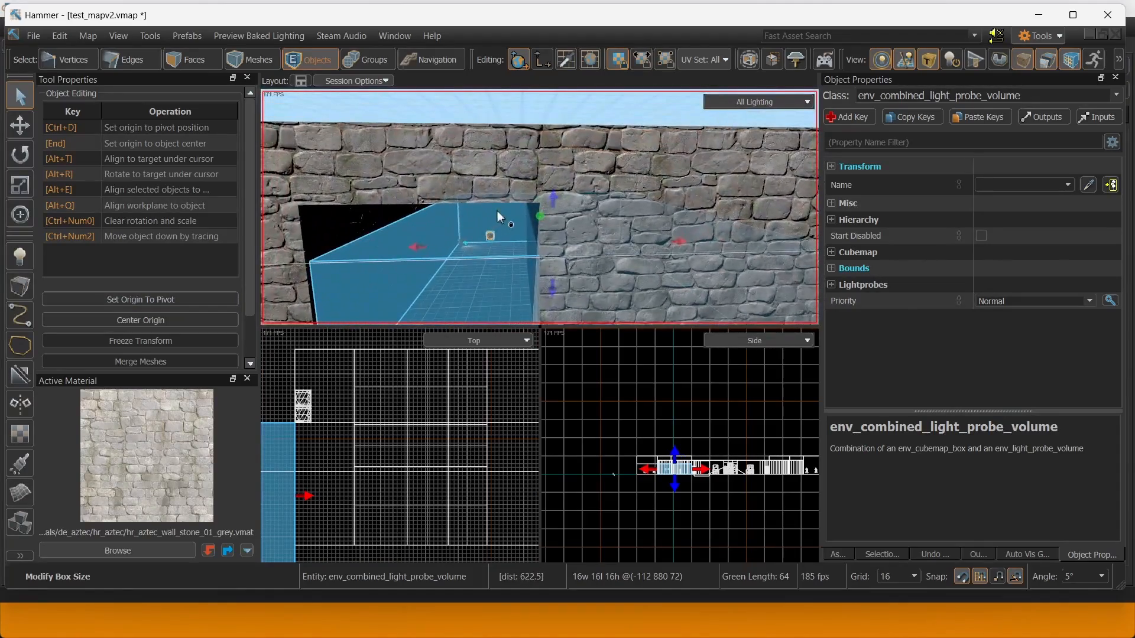
{"action": "left_click_drag", "start_coordinate": [549, 207], "coordinate": [546, 180]}
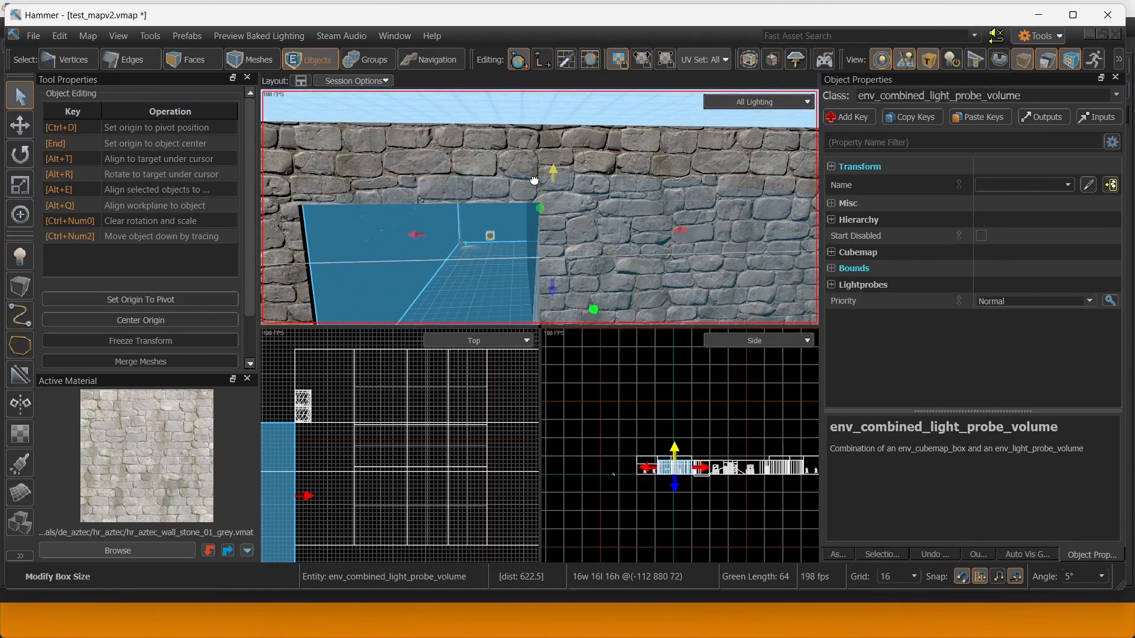
{"action": "right_click_drag", "start_coordinate": [539, 207], "coordinate": [539, 207]}
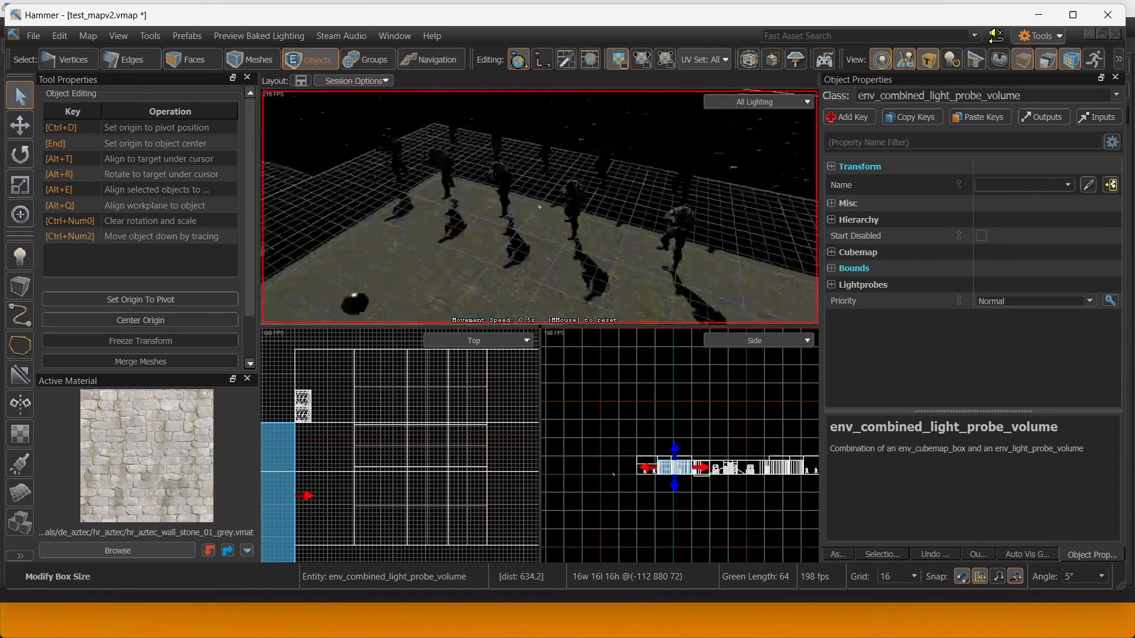
{"action": "key", "text": "s"}
{"action": "left_click", "coordinate": [665, 197]}
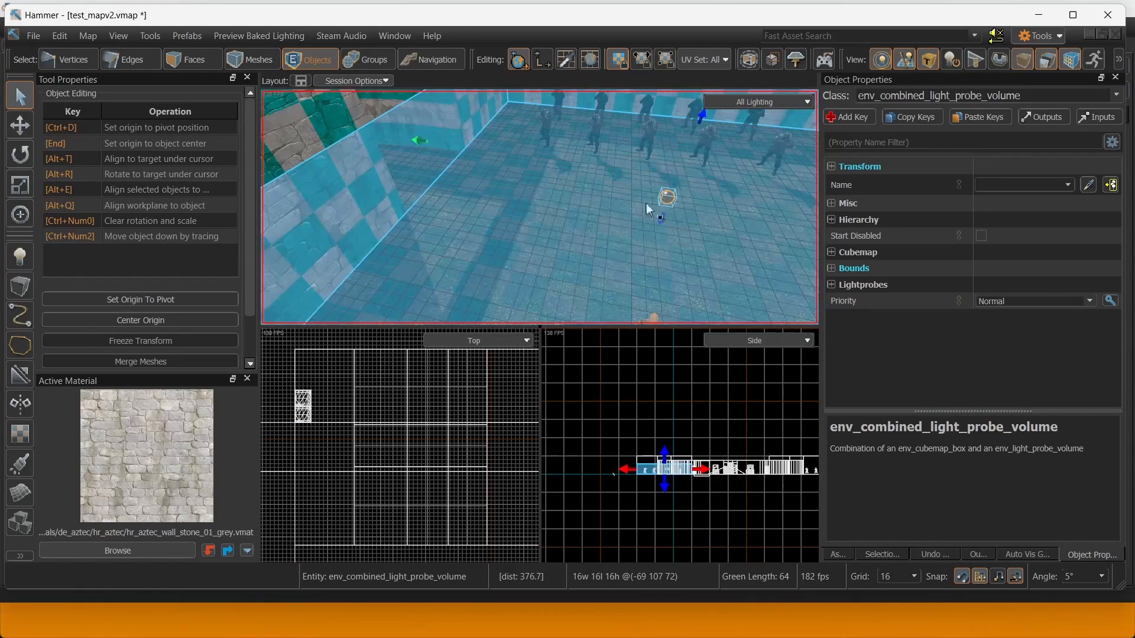
{"action": "right_click_drag", "start_coordinate": [647, 203], "coordinate": [516, 262]}
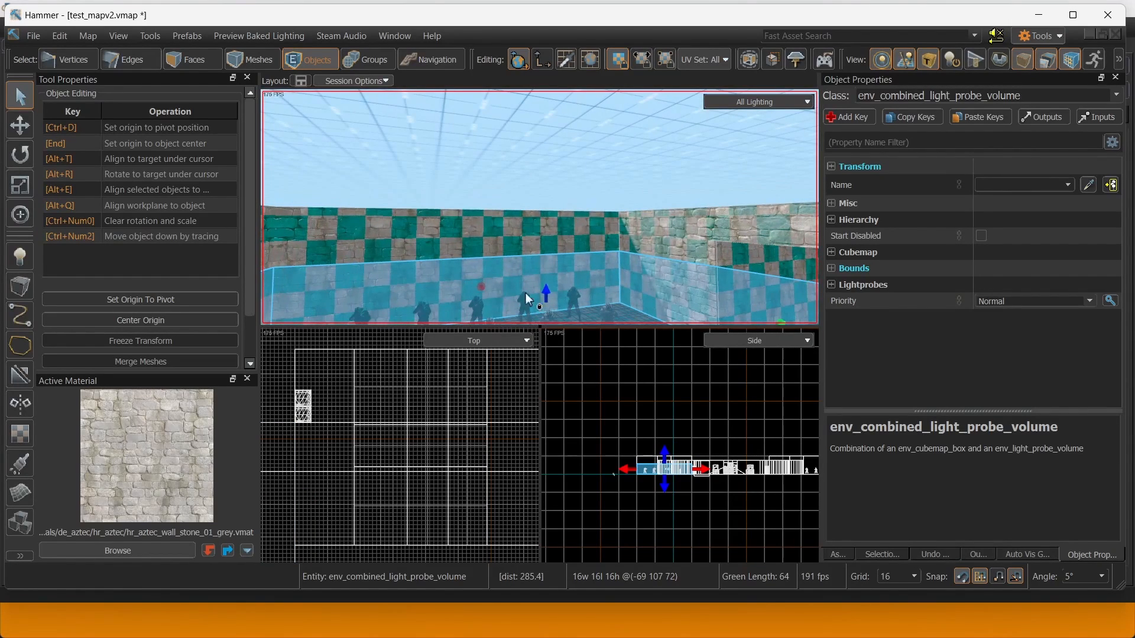
{"action": "left_click_drag", "start_coordinate": [545, 295], "coordinate": [557, 201]}
{"action": "right_click_drag", "start_coordinate": [557, 200], "coordinate": [541, 207]}
{"action": "key", "text": "w"}
{"action": "key", "text": "s"}
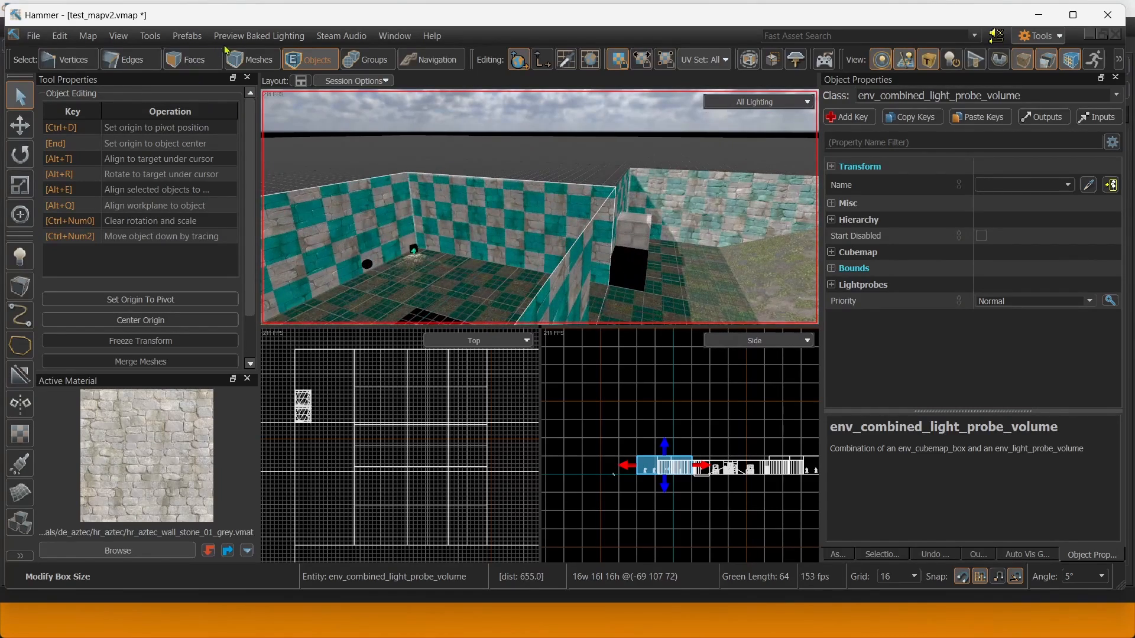
In Meshes mode, clone the left room's probe volume into the right room and shift it north.
{"action": "left_click", "coordinate": [236, 58]}
{"action": "left_click", "coordinate": [368, 264]}
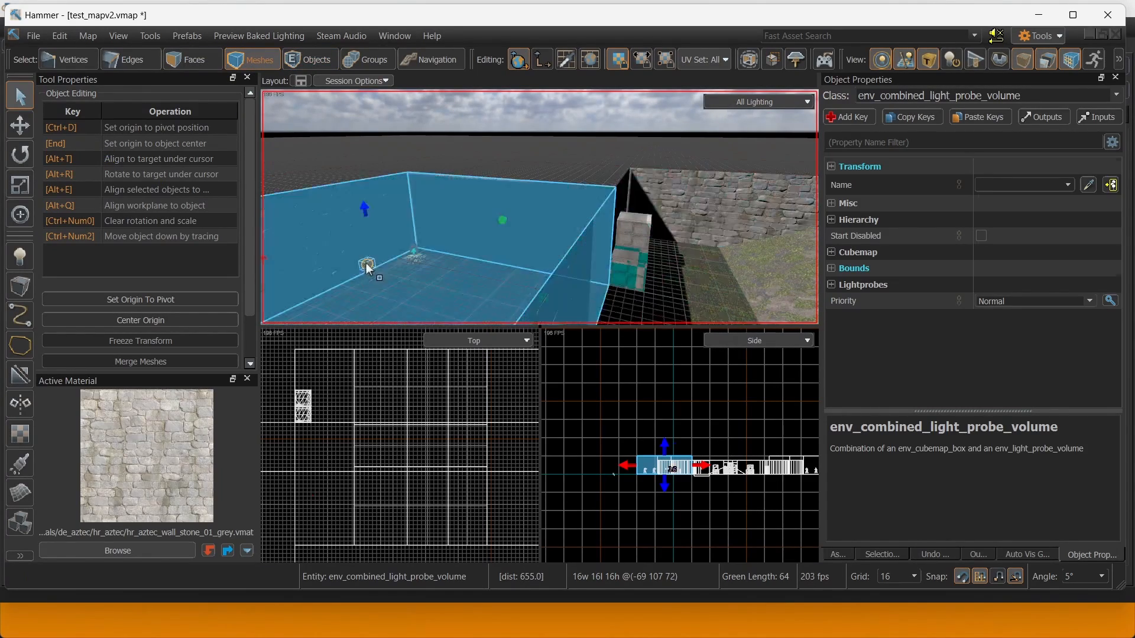
{"action": "key", "text": "s"}
{"action": "right_click_drag", "start_coordinate": [389, 265], "coordinate": [416, 243]}
{"action": "key", "text": "t"}
{"action": "key", "text": "s"}
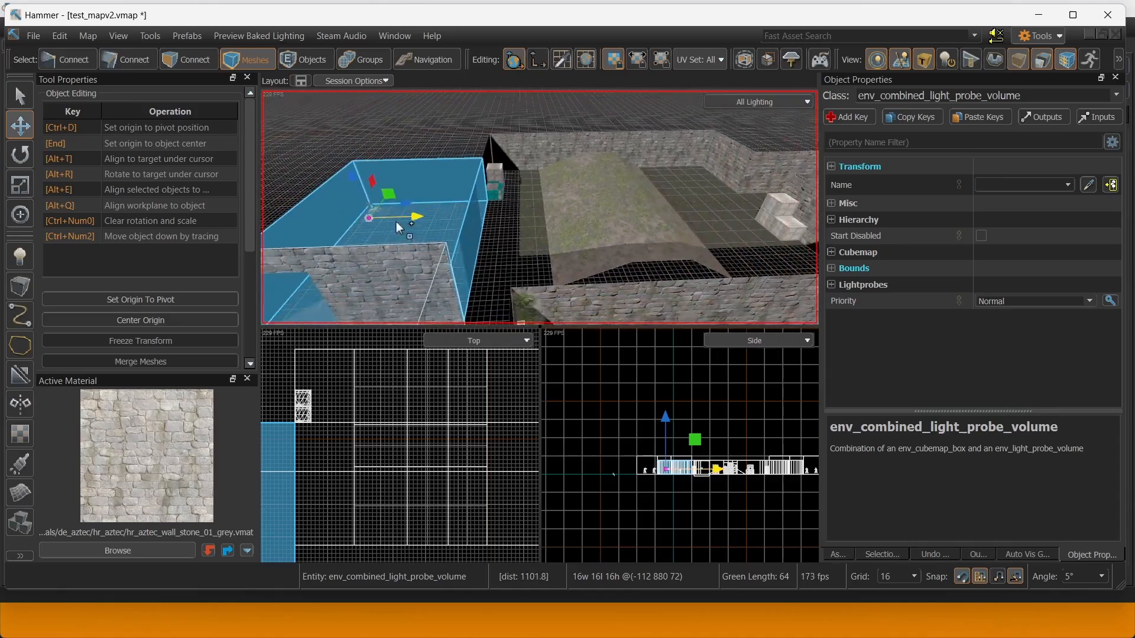
{"action": "left_click_drag", "start_coordinate": [396, 221], "coordinate": [602, 207], "text": "shift"}
{"action": "right_click_drag", "start_coordinate": [586, 213], "coordinate": [586, 213]}
{"action": "key", "text": "w"}
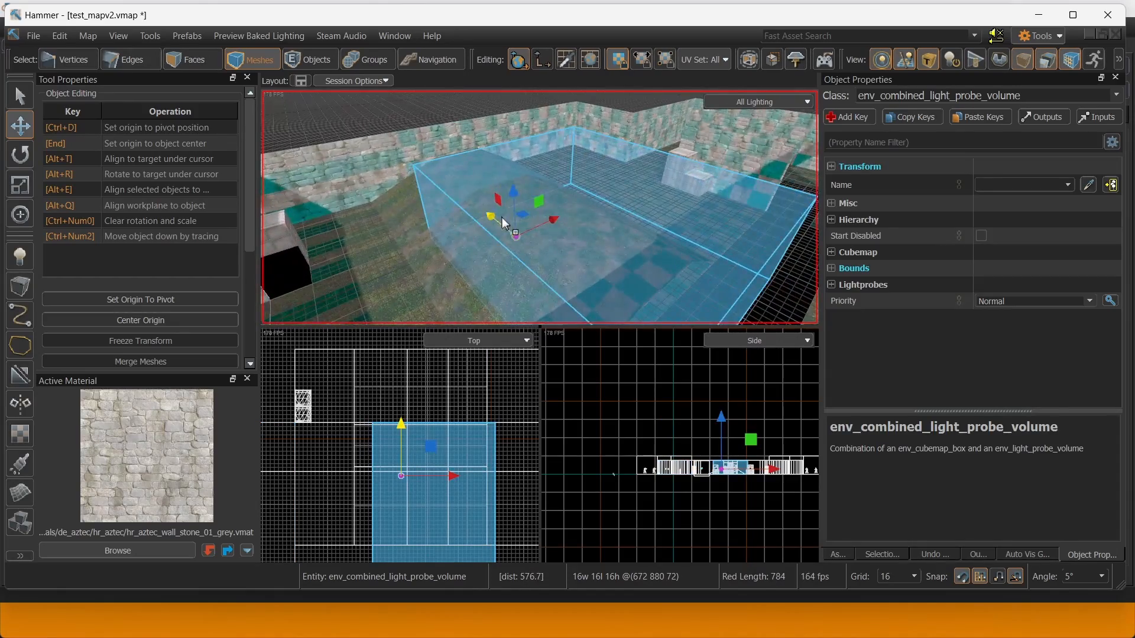
{"action": "left_click_drag", "start_coordinate": [502, 218], "coordinate": [483, 213]}
{"action": "left_click_drag", "start_coordinate": [482, 213], "coordinate": [480, 211]}
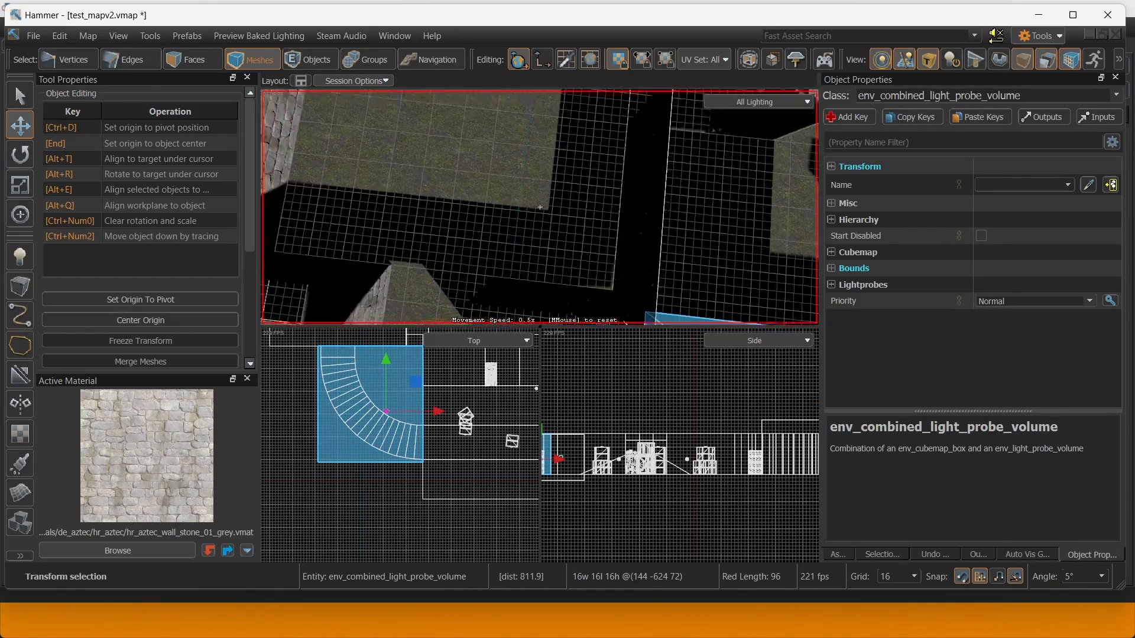
{"action": "right_click_drag", "start_coordinate": [502, 279], "coordinate": [504, 279]}
{"action": "key", "text": "w"}
{"action": "right_click_drag", "start_coordinate": [615, 278], "coordinate": [540, 207]}
Show the Auto Vis Groups list and select the 10 active Lighting objects.
{"action": "key", "text": "s"}
{"action": "left_click", "coordinate": [1054, 555]}
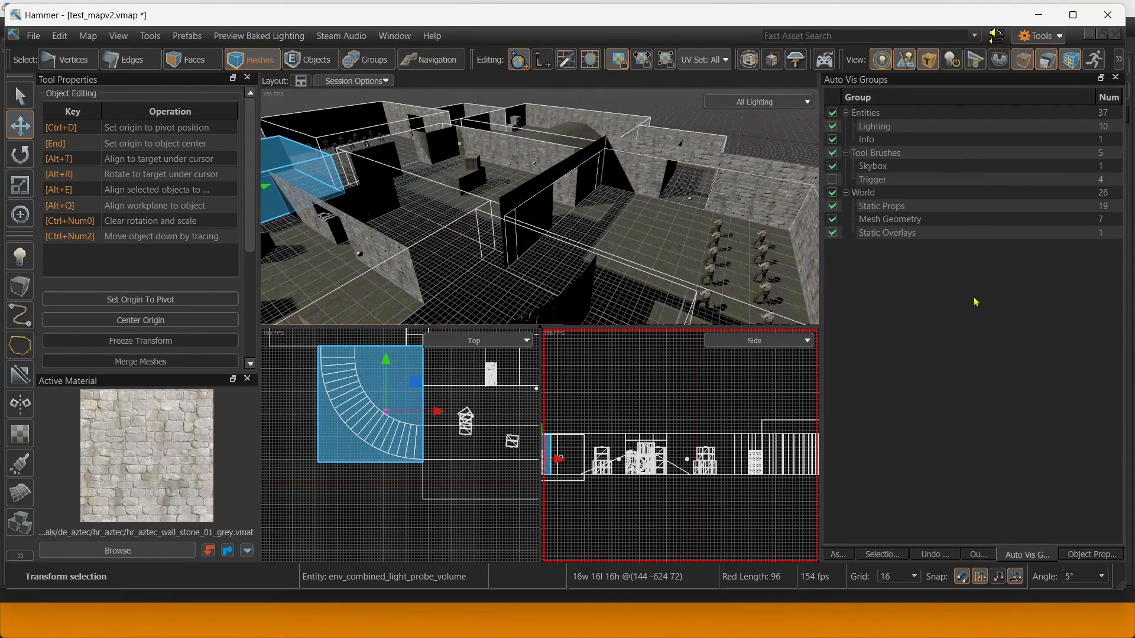
{"action": "right_click", "coordinate": [877, 131]}
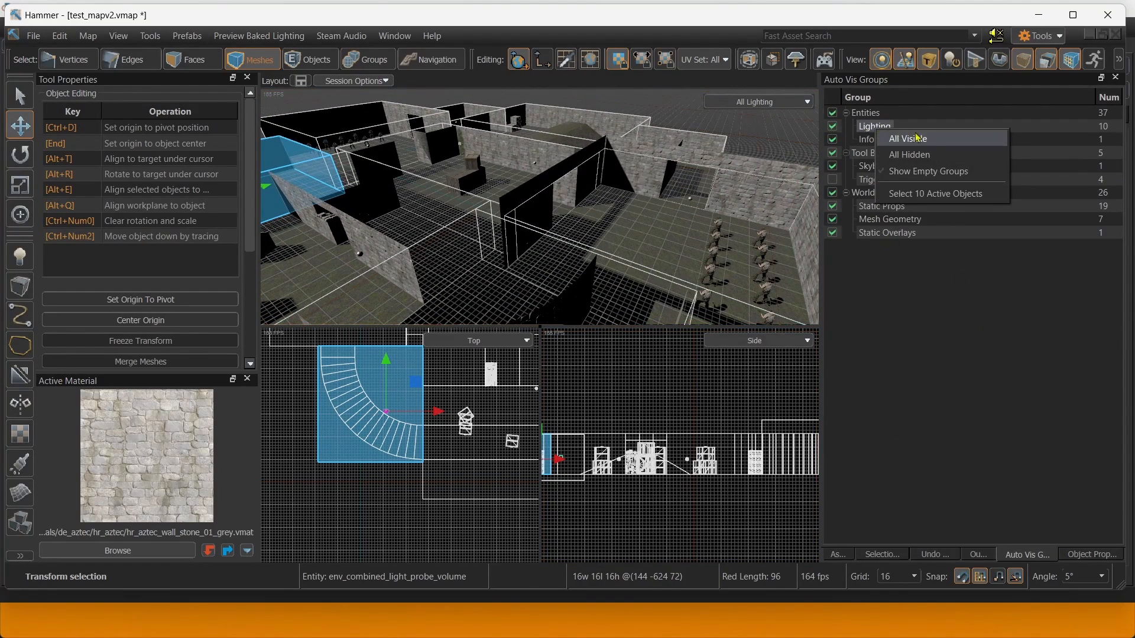
{"action": "left_click", "coordinate": [948, 196]}
Select the capture sphere of the probe volume in the soldiers' room.
{"action": "right_click_drag", "start_coordinate": [540, 207], "coordinate": [540, 207]}
{"action": "key", "text": "s"}
{"action": "key", "text": "a"}
{"action": "key", "text": "w"}
{"action": "scroll", "coordinate": [390, 421], "scroll_direction": "down", "scroll_amount": 5}
{"action": "key", "text": "w"}
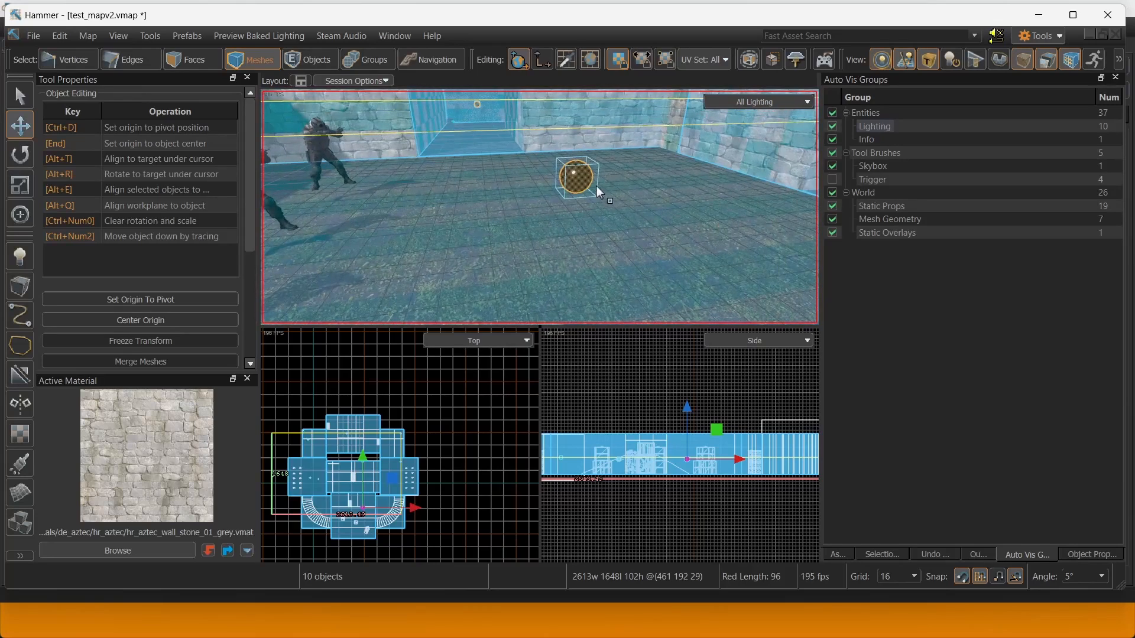
{"action": "left_click", "coordinate": [585, 180]}
{"action": "right_click_drag", "start_coordinate": [703, 217], "coordinate": [703, 218]}
{"action": "key", "text": "s"}
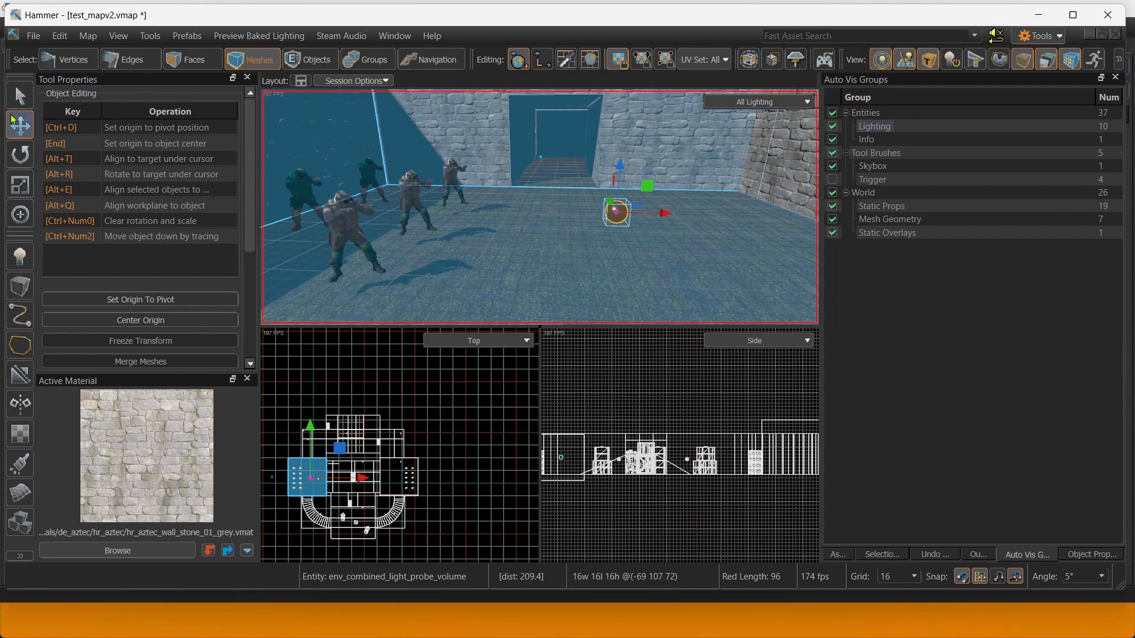
{"action": "mouse_move", "coordinate": [608, 204]}
{"action": "right_mouse_down"}
{"action": "mouse_move", "coordinate": [540, 207]}
{"action": "mouse_move", "coordinate": [606, 204]}
{"action": "right_mouse_up"}
{"action": "key", "text": "a"}
{"action": "right_click_drag", "start_coordinate": [347, 119], "coordinate": [585, 141]}
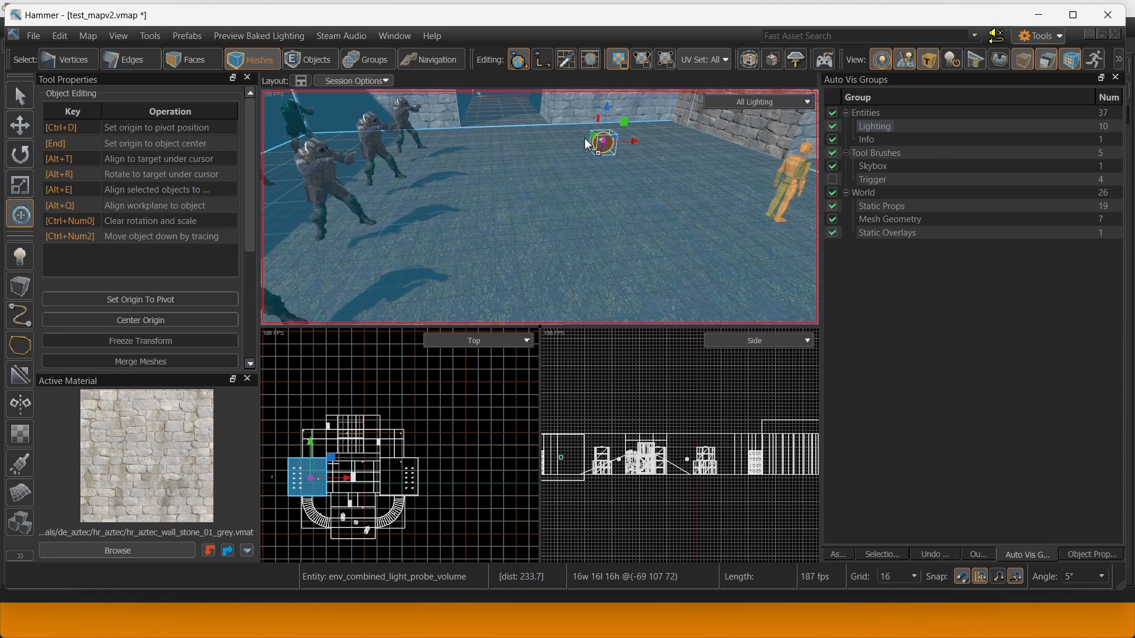
Reposition the capture point among the soldiers, nudging it sideways, up and down.
{"action": "left_click_drag", "start_coordinate": [636, 141], "coordinate": [342, 148]}
{"action": "right_click_drag", "start_coordinate": [342, 148], "coordinate": [389, 150]}
{"action": "key", "text": "w"}
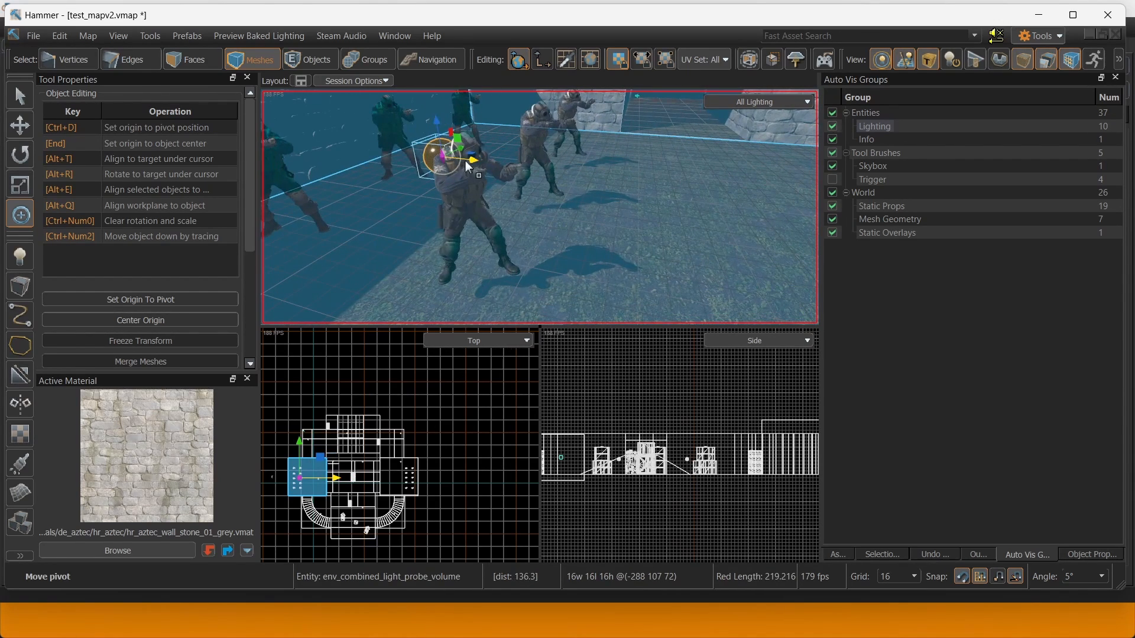
{"action": "left_click_drag", "start_coordinate": [466, 161], "coordinate": [495, 163]}
{"action": "right_click_drag", "start_coordinate": [496, 163], "coordinate": [576, 194]}
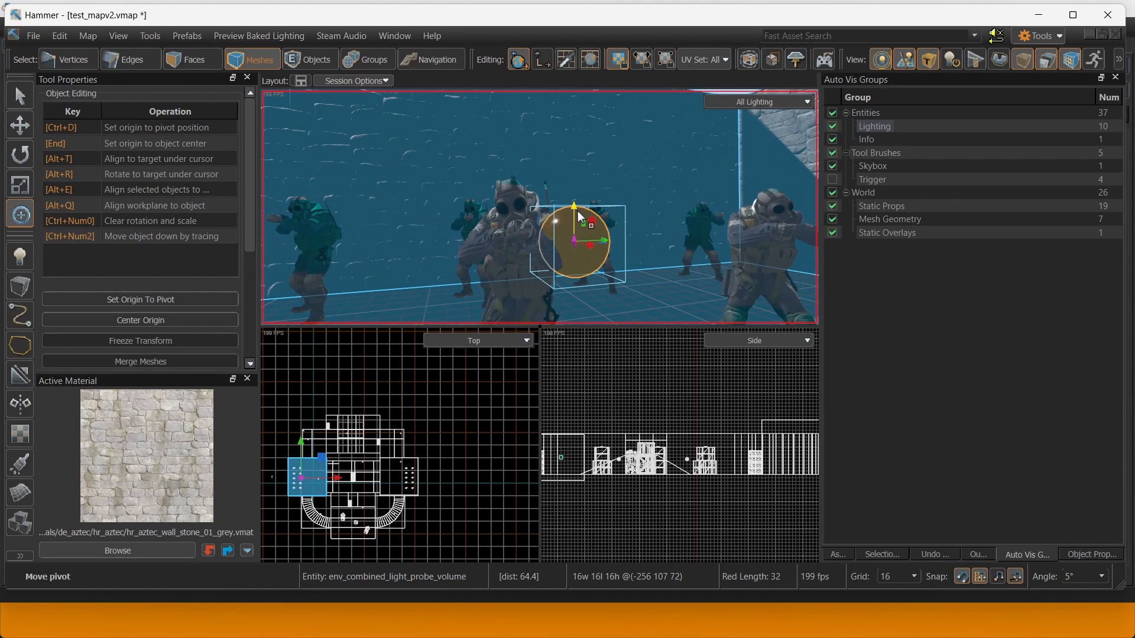
{"action": "left_click_drag", "start_coordinate": [581, 217], "coordinate": [568, 199]}
{"action": "mouse_move", "coordinate": [556, 186]}
{"action": "right_mouse_down"}
{"action": "mouse_move", "coordinate": [574, 183]}
{"action": "mouse_move", "coordinate": [540, 175]}
{"action": "right_mouse_up"}
{"action": "left_click_drag", "start_coordinate": [357, 165], "coordinate": [362, 193]}
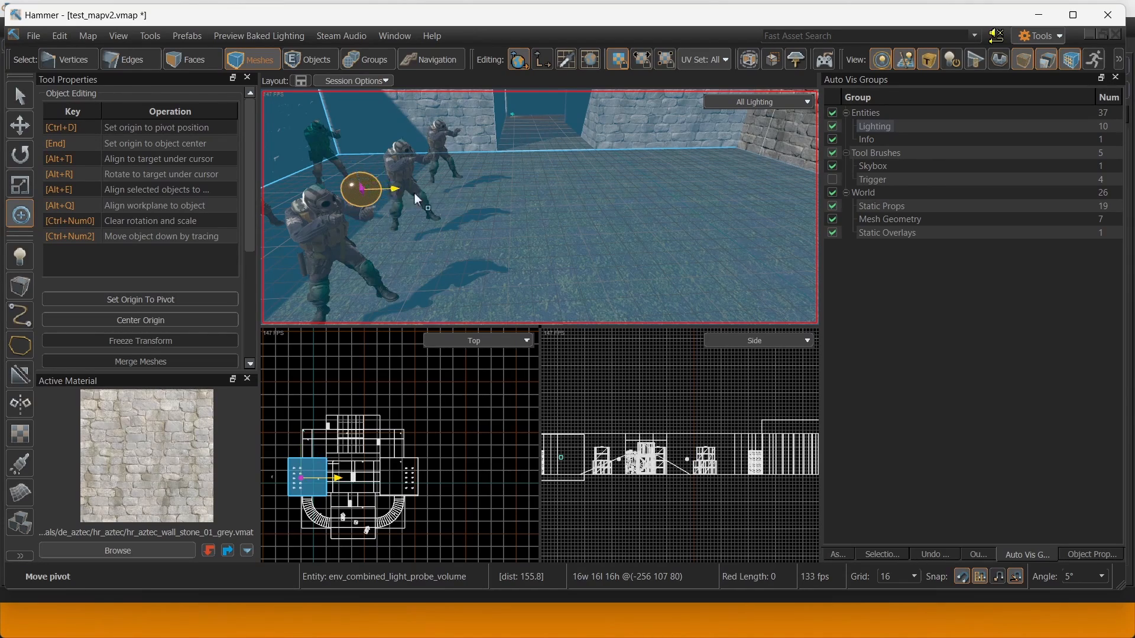
{"action": "right_click_drag", "start_coordinate": [616, 201], "coordinate": [539, 207]}
Raise the capture point of the larger northern light probe volume higher inside its room.
{"action": "key", "text": "w"}
{"action": "mouse_move", "coordinate": [540, 207]}
{"action": "right_mouse_down"}
{"action": "mouse_move", "coordinate": [522, 175]}
{"action": "mouse_move", "coordinate": [540, 208]}
{"action": "right_mouse_up"}
{"action": "left_click", "coordinate": [523, 175]}
{"action": "key", "text": "w"}
Raise the small western probe volume's capture point from 80 to 96, then clear the selection.
{"action": "key", "text": "w"}
{"action": "left_click", "coordinate": [489, 187]}
{"action": "left_click", "coordinate": [490, 187]}
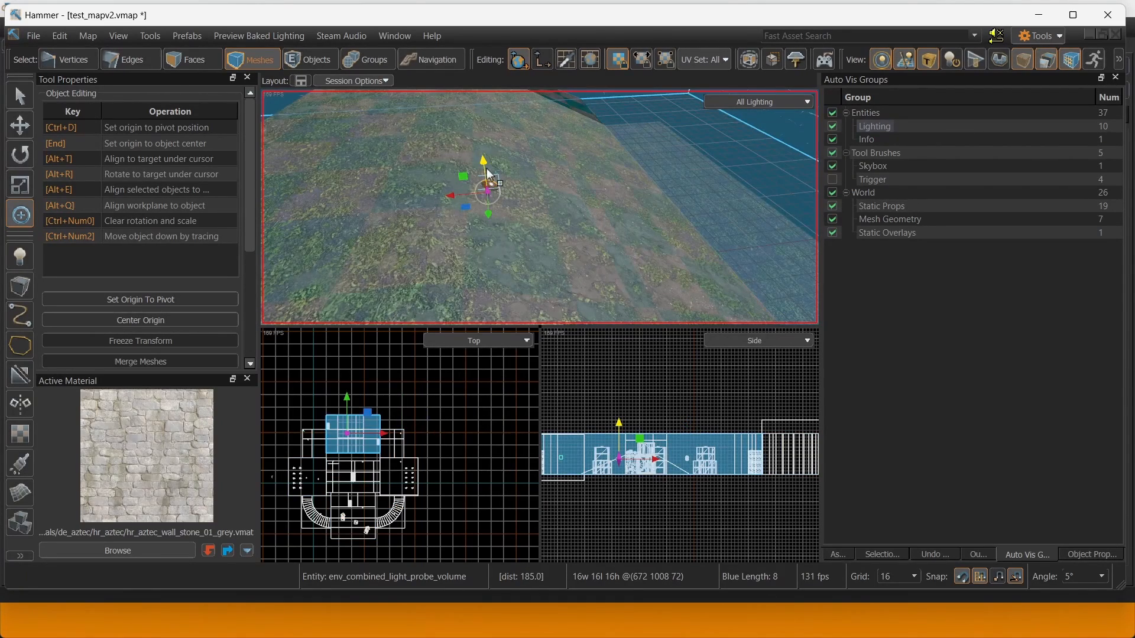
{"action": "left_click_drag", "start_coordinate": [483, 163], "coordinate": [480, 124]}
{"action": "key", "text": "w"}
{"action": "right_click_drag", "start_coordinate": [480, 124], "coordinate": [540, 207]}
{"action": "scroll", "coordinate": [540, 208], "scroll_direction": "down", "scroll_amount": 1}
{"action": "key", "text": "w"}
{"action": "left_click", "coordinate": [552, 189]}
{"action": "left_click_drag", "start_coordinate": [554, 169], "coordinate": [553, 152]}
{"action": "right_click_drag", "start_coordinate": [553, 152], "coordinate": [540, 208]}
{"action": "key", "text": "s"}
{"action": "left_click", "coordinate": [691, 187]}
{"action": "right_click_drag", "start_coordinate": [692, 187], "coordinate": [687, 184]}
{"action": "key", "text": "w"}
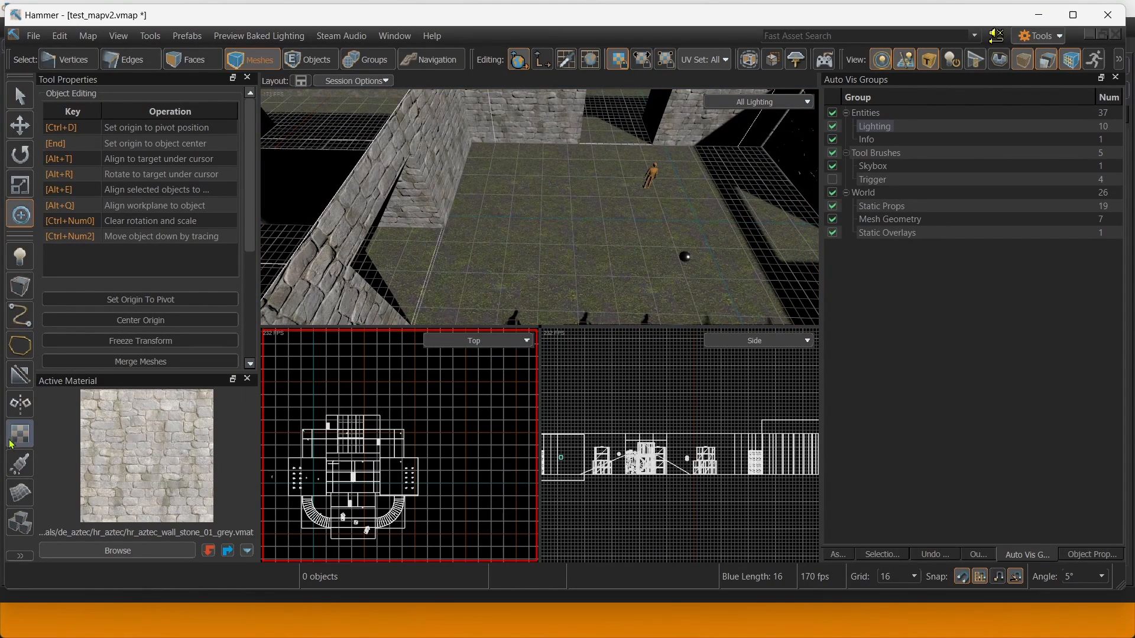
Search the material browser for 'lightmap' and make Lightmap Player Space the active material.
{"action": "left_click", "coordinate": [117, 551]}
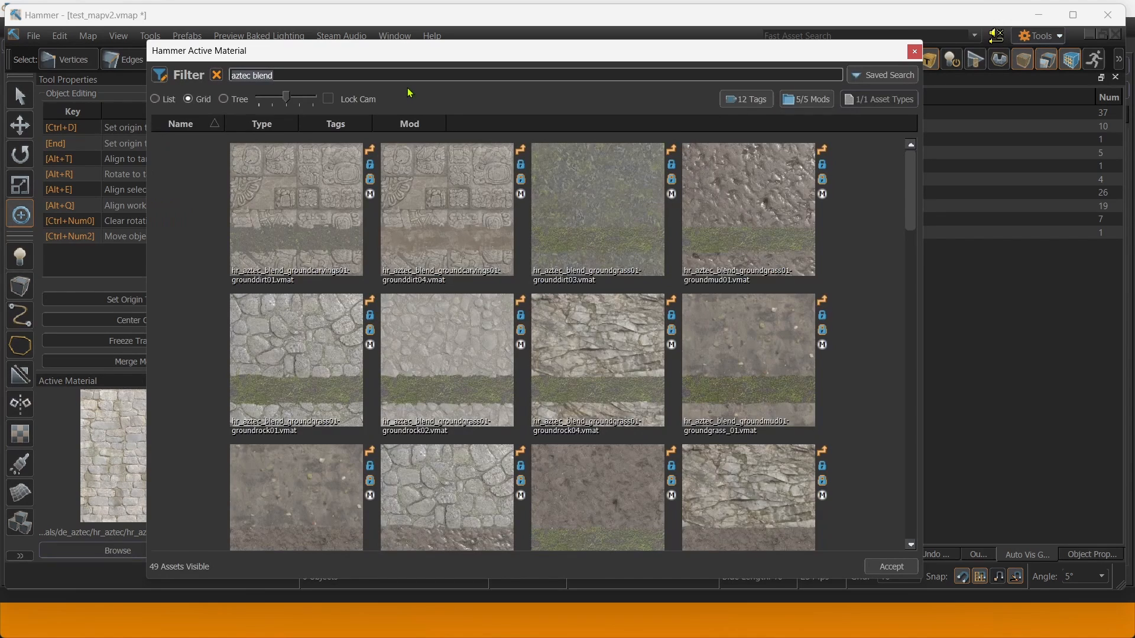
{"action": "key", "text": "BackSpace"}
{"action": "type", "text": "ligh"}
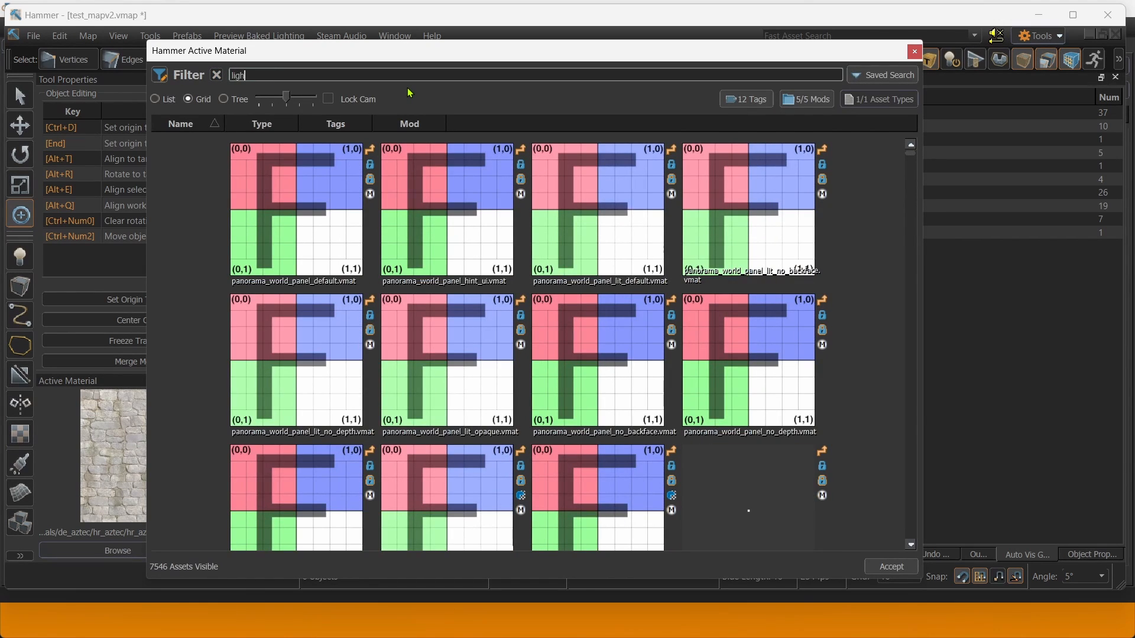
{"action": "type", "text": "tmap"}
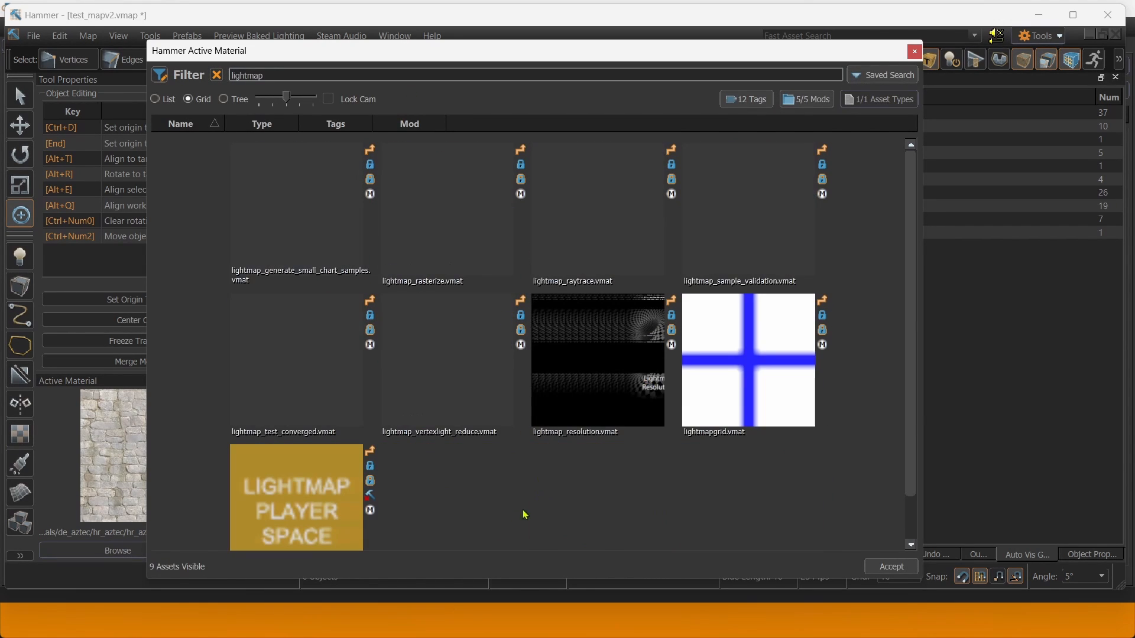
{"action": "left_click", "coordinate": [350, 513]}
{"action": "left_click", "coordinate": [914, 52]}
Survey the map's rooms in the 3D view and switch to the Block tool.
{"action": "mouse_move", "coordinate": [574, 174]}
{"action": "right_mouse_down"}
{"action": "mouse_move", "coordinate": [540, 207]}
{"action": "mouse_move", "coordinate": [563, 168]}
{"action": "right_mouse_up"}
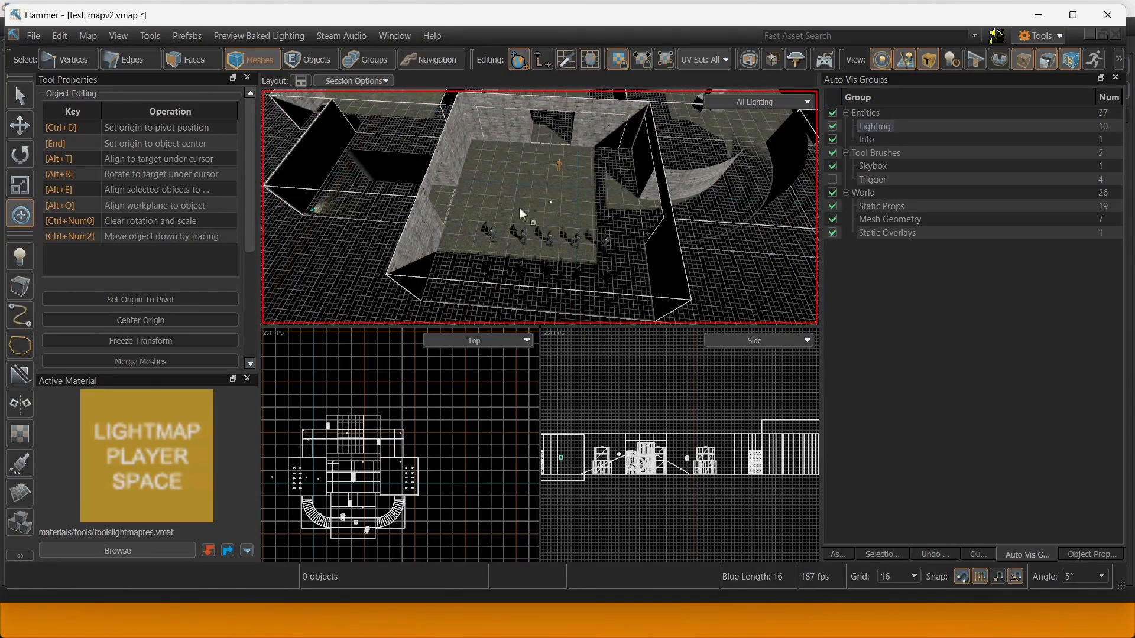
{"action": "right_click_drag", "start_coordinate": [469, 195], "coordinate": [469, 168]}
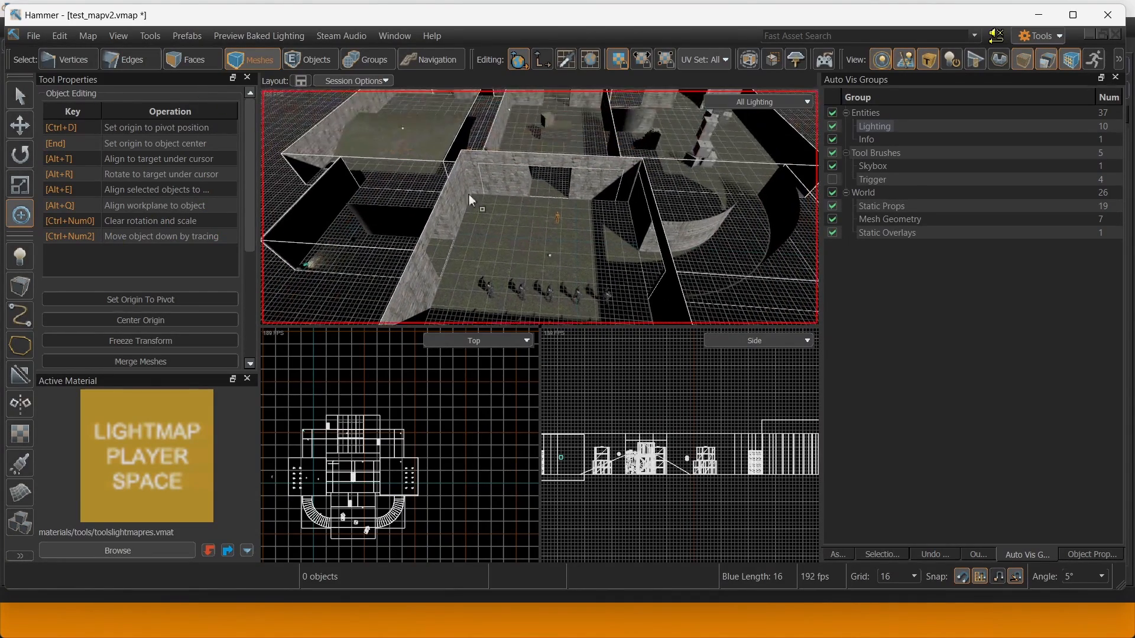
{"action": "right_click_drag", "start_coordinate": [469, 227], "coordinate": [461, 131]}
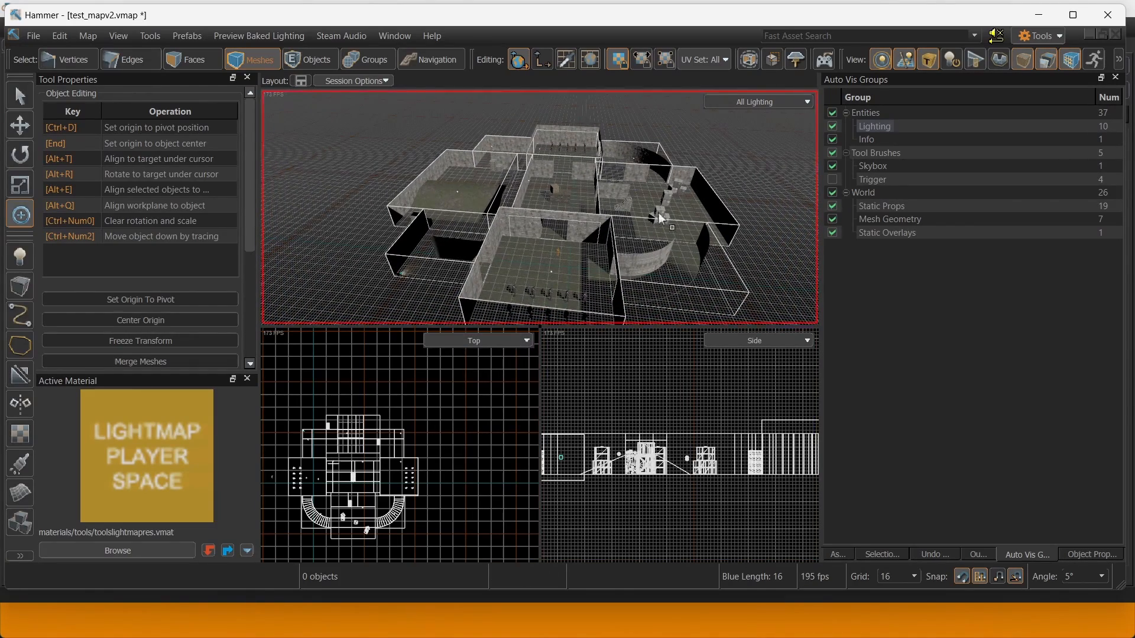
{"action": "right_click_drag", "start_coordinate": [448, 243], "coordinate": [496, 260]}
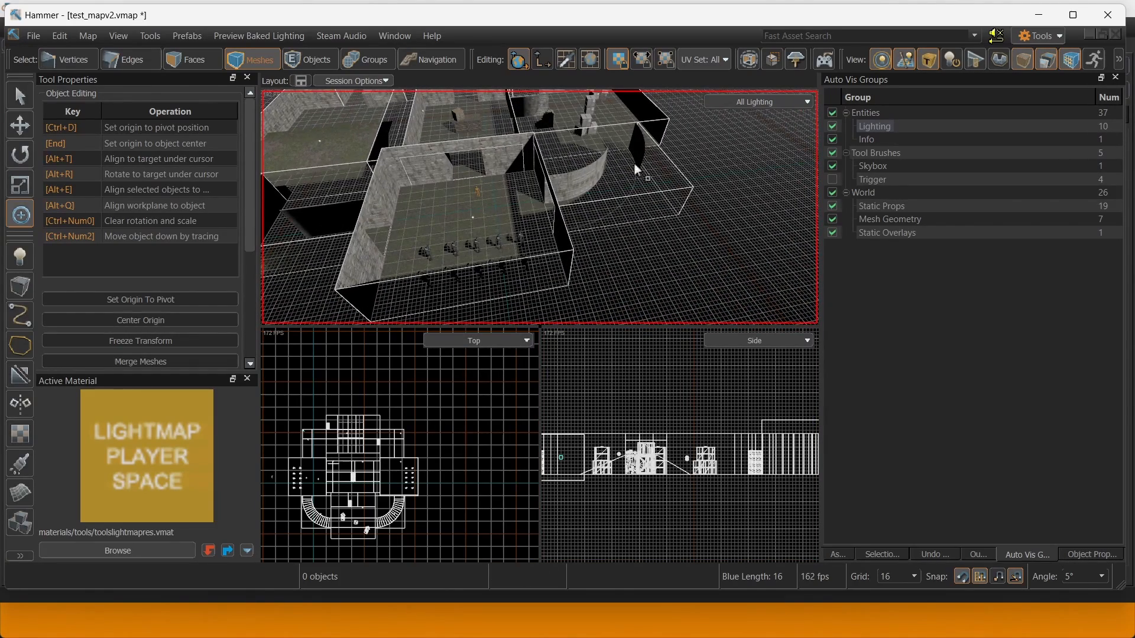
{"action": "key", "text": "w"}
{"action": "right_click_drag", "start_coordinate": [424, 220], "coordinate": [539, 210]}
{"action": "key", "text": "s"}
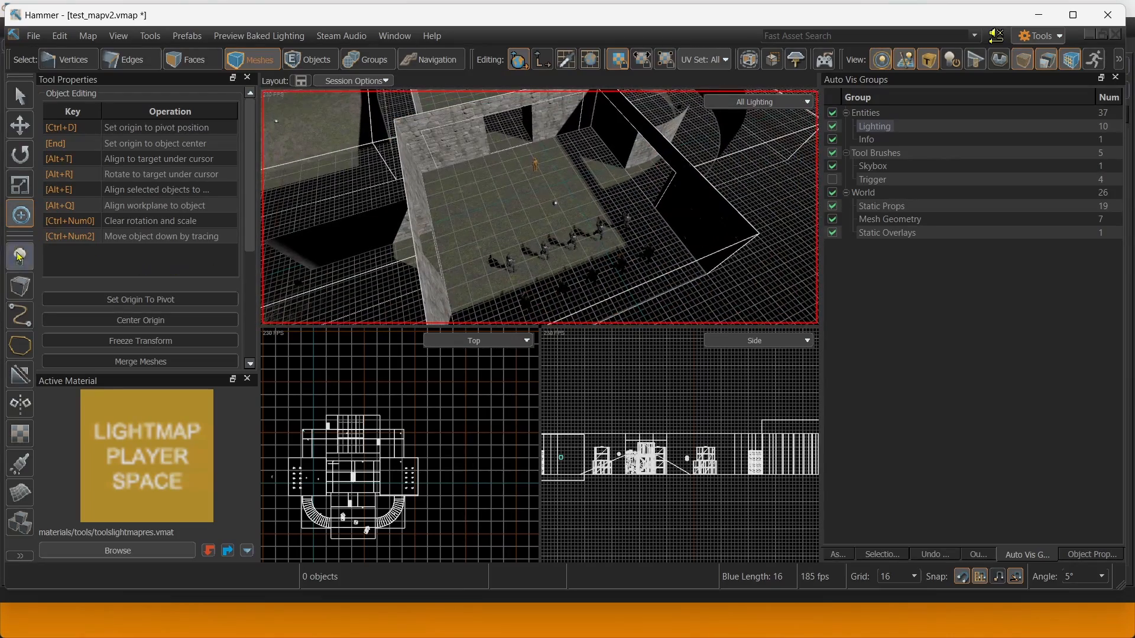
{"action": "left_click", "coordinate": [20, 287]}
{"action": "right_click_drag", "start_coordinate": [425, 189], "coordinate": [511, 172]}
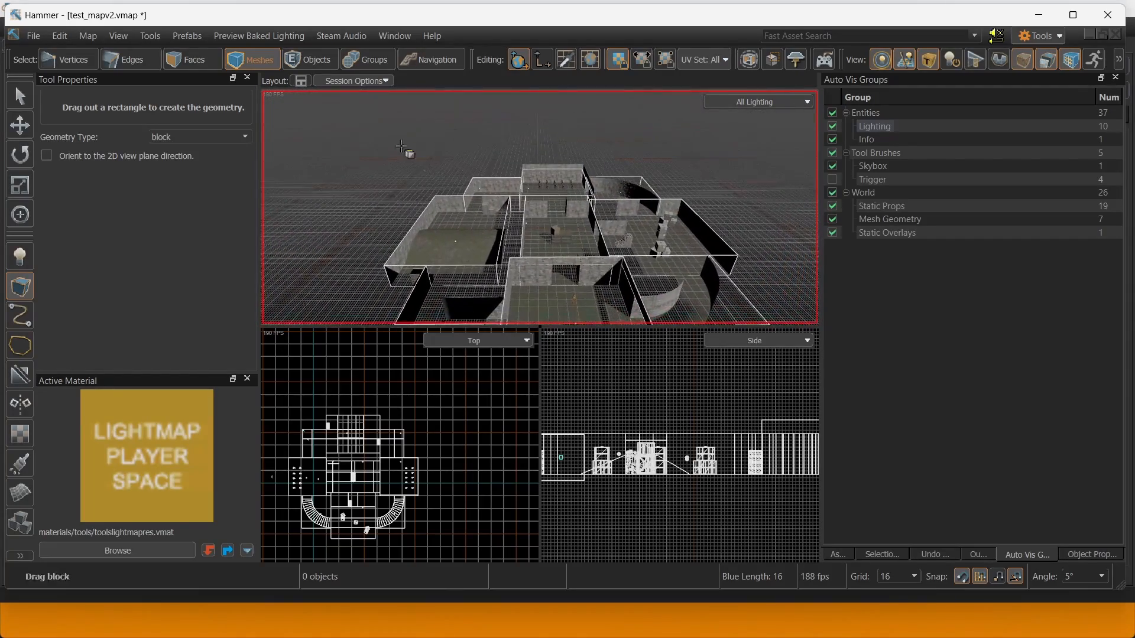
Outline a 752 by 752 block over the room floor and raise its height to 64.
{"action": "left_click_drag", "start_coordinate": [401, 146], "coordinate": [874, 383]}
{"action": "mouse_move", "coordinate": [502, 207]}
{"action": "right_mouse_down"}
{"action": "mouse_move", "coordinate": [544, 208]}
{"action": "mouse_move", "coordinate": [473, 227]}
{"action": "mouse_move", "coordinate": [503, 228]}
{"action": "mouse_move", "coordinate": [492, 211]}
{"action": "mouse_move", "coordinate": [502, 220]}
{"action": "right_mouse_up"}
{"action": "key", "text": "Escape"}
{"action": "right_click_drag", "start_coordinate": [463, 185], "coordinate": [488, 170]}
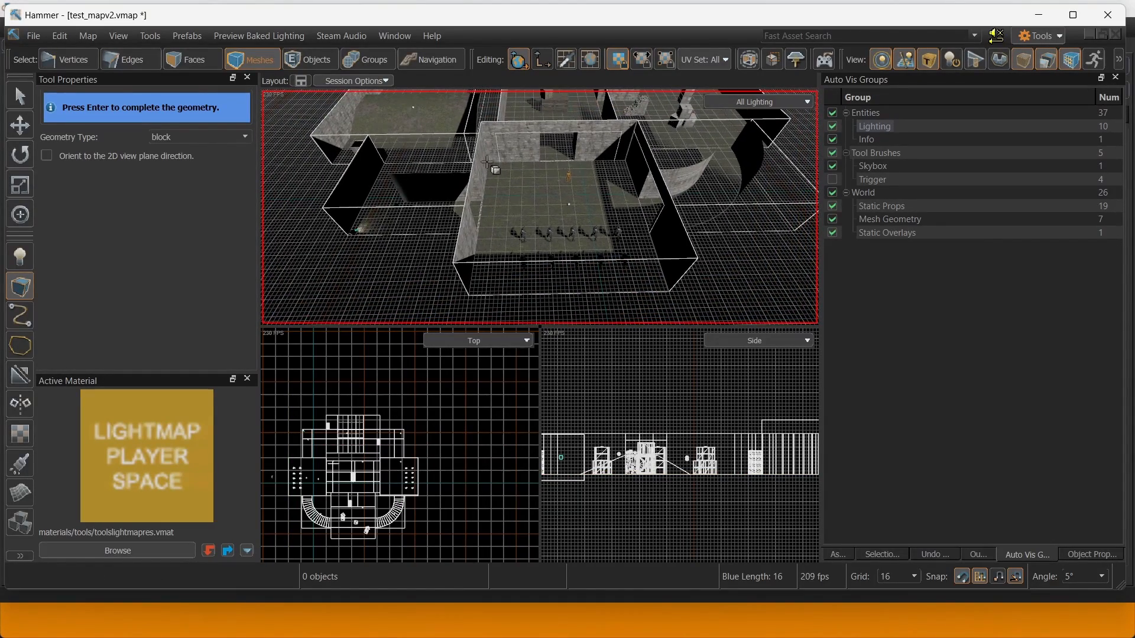
{"action": "left_click_drag", "start_coordinate": [488, 164], "coordinate": [668, 294]}
{"action": "right_click_drag", "start_coordinate": [668, 294], "coordinate": [675, 300]}
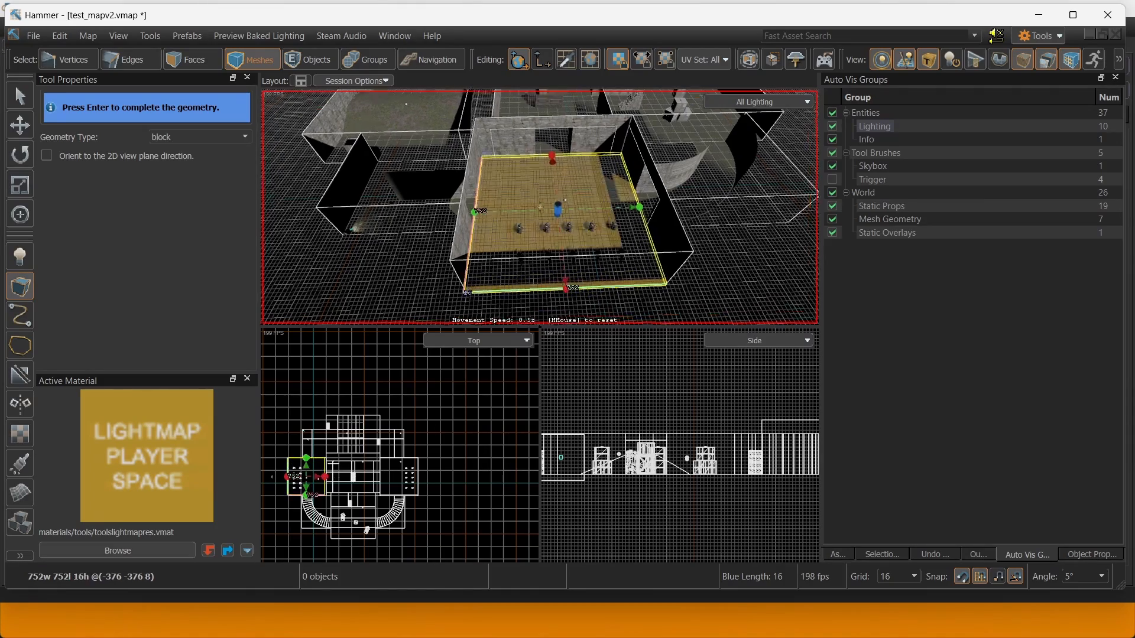
{"action": "key", "text": "w"}
{"action": "mouse_move", "coordinate": [540, 207]}
{"action": "right_mouse_down"}
{"action": "mouse_move", "coordinate": [567, 207]}
{"action": "mouse_move", "coordinate": [521, 201]}
{"action": "right_mouse_up"}
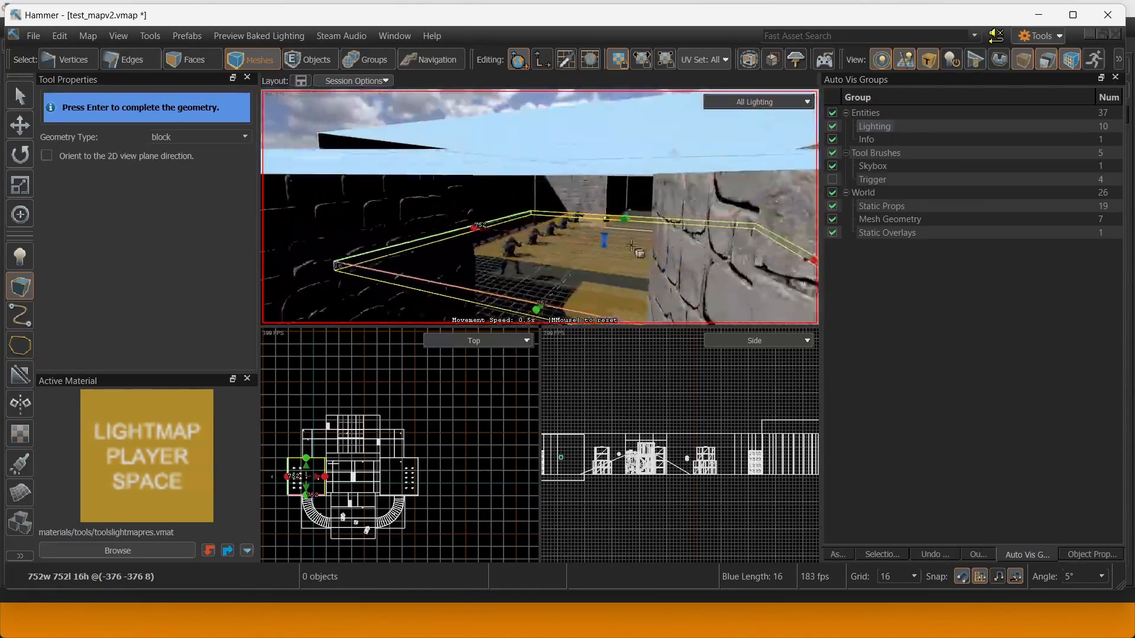
{"action": "left_click_drag", "start_coordinate": [626, 241], "coordinate": [625, 187]}
Extend the block's length from 752 to 768 units.
{"action": "right_click_drag", "start_coordinate": [624, 188], "coordinate": [534, 204]}
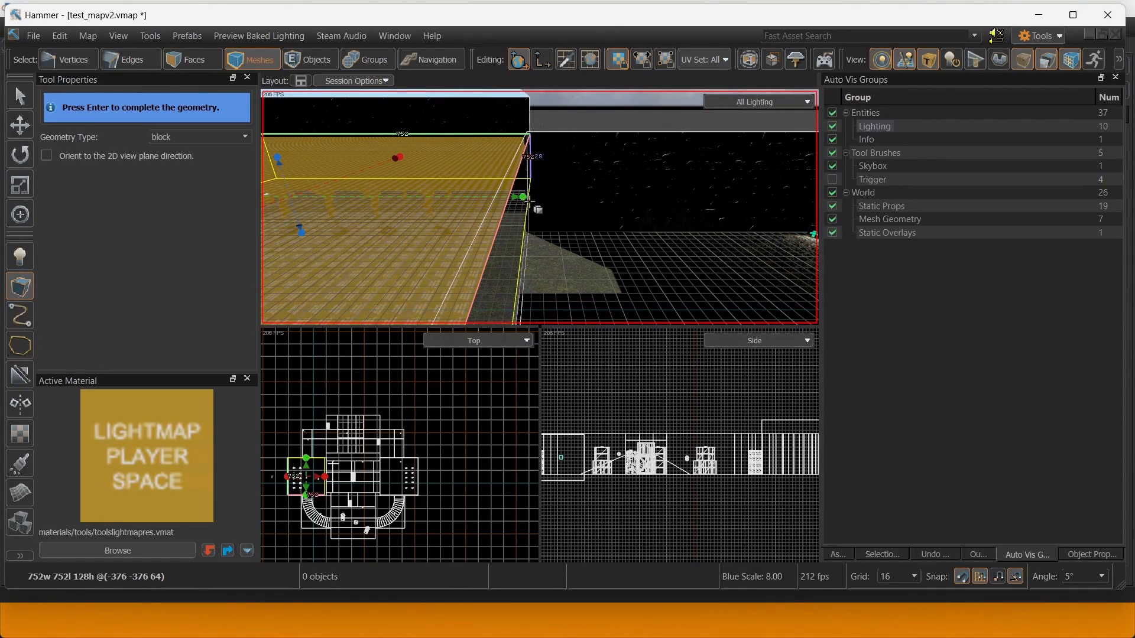
{"action": "left_click_drag", "start_coordinate": [523, 197], "coordinate": [525, 196]}
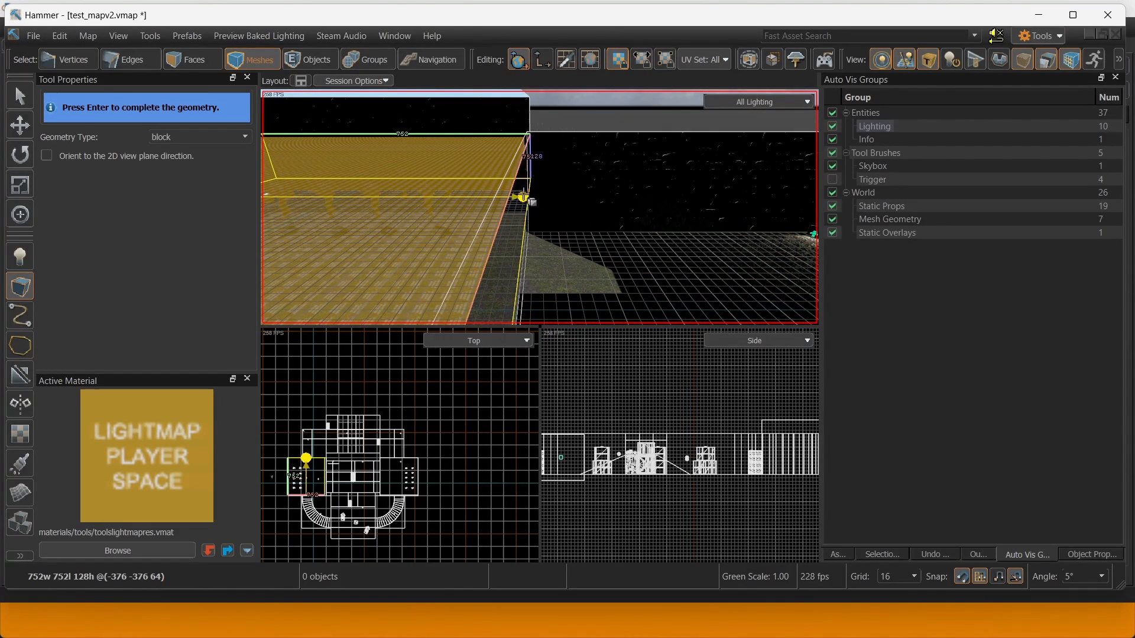
{"action": "right_click_drag", "start_coordinate": [525, 196], "coordinate": [540, 207]}
{"action": "scroll", "coordinate": [416, 407], "scroll_direction": "down", "scroll_amount": 2}
{"action": "key", "text": "s"}
{"action": "key", "text": "w"}
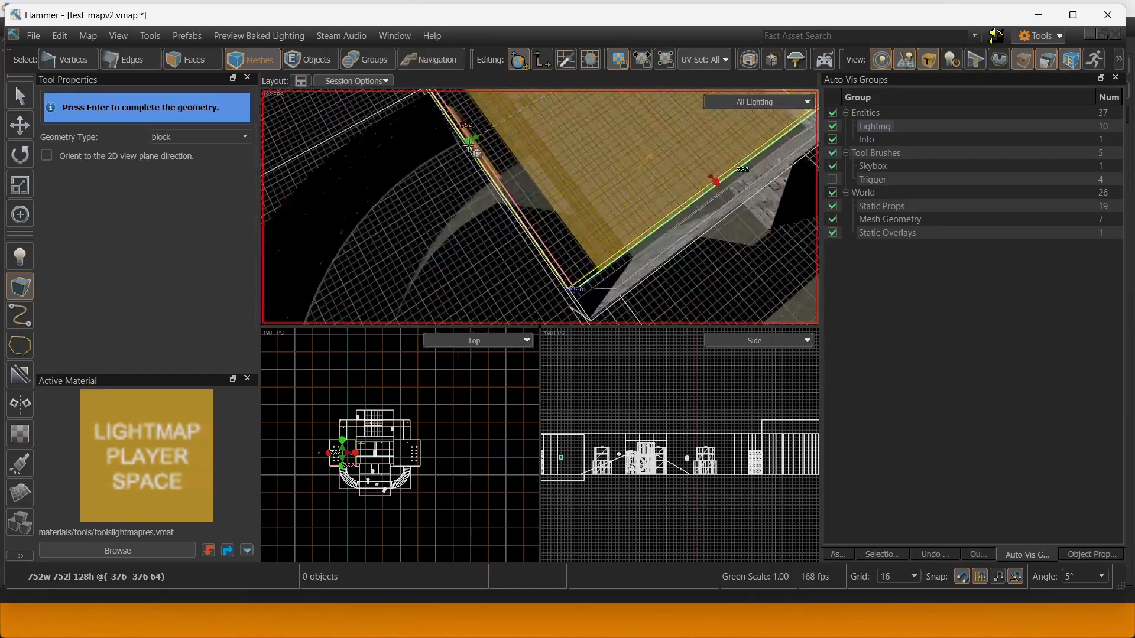
{"action": "left_click_drag", "start_coordinate": [474, 145], "coordinate": [467, 156]}
{"action": "key", "text": "s"}
{"action": "right_click_drag", "start_coordinate": [467, 156], "coordinate": [540, 208]}
{"action": "key", "text": "w"}
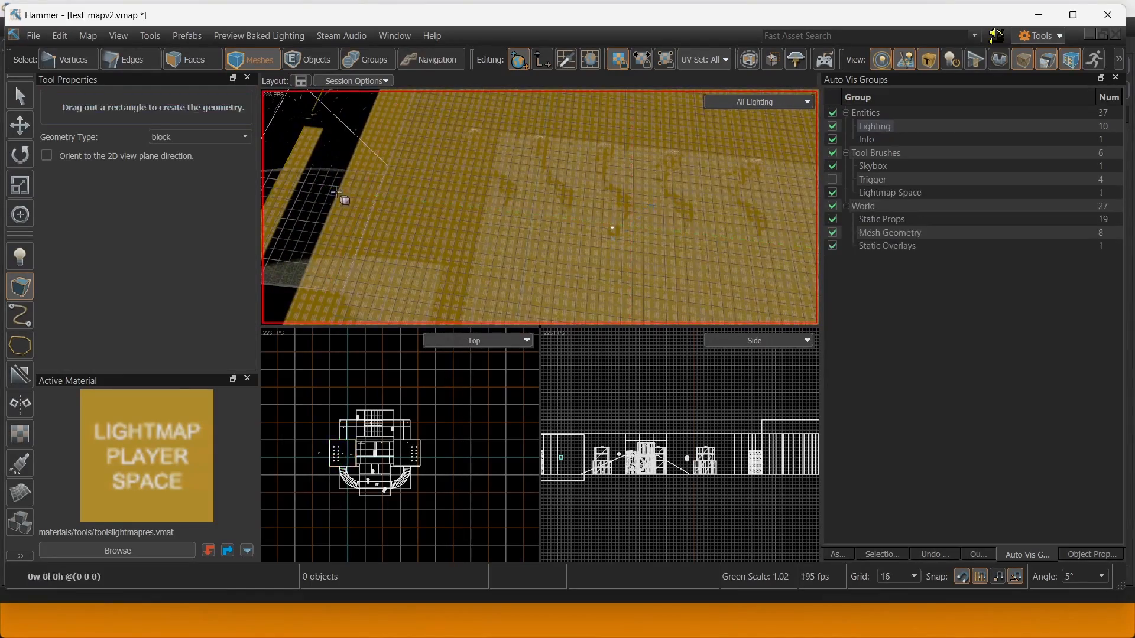
Widen the lightmap block from 752 to 784 units in the top view.
{"action": "scroll", "coordinate": [337, 438], "scroll_direction": "up", "scroll_amount": 2}
{"action": "scroll", "coordinate": [360, 446], "scroll_direction": "up", "scroll_amount": 6}
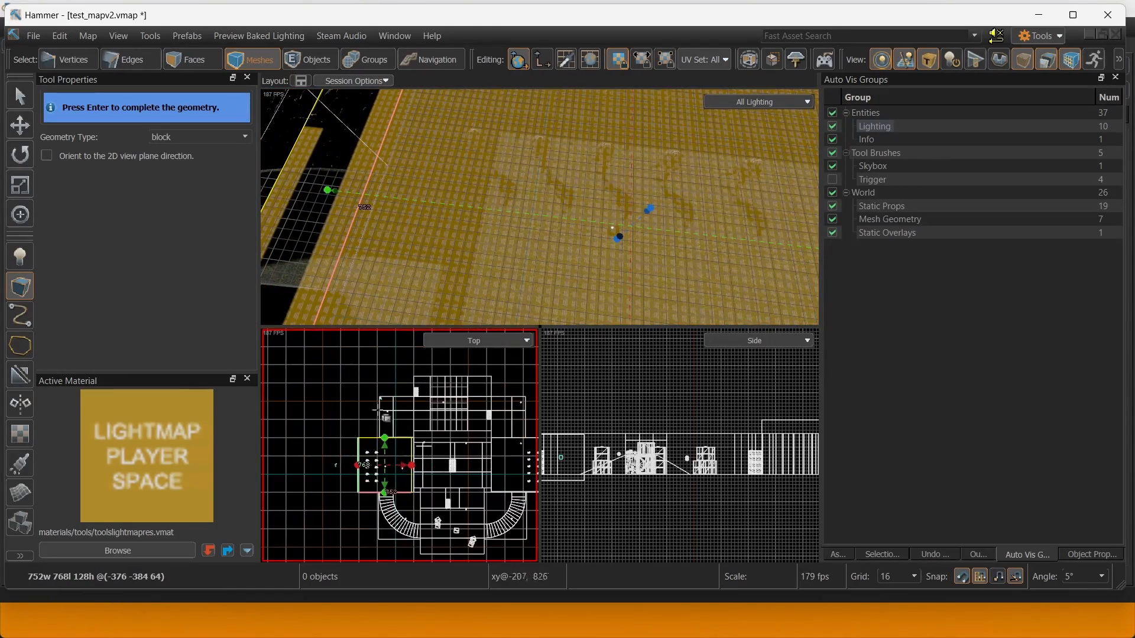
{"action": "middle_click_drag", "start_coordinate": [431, 402], "coordinate": [393, 450]}
{"action": "left_click_drag", "start_coordinate": [424, 414], "coordinate": [432, 415]}
{"action": "middle_click_drag", "start_coordinate": [414, 413], "coordinate": [482, 525]}
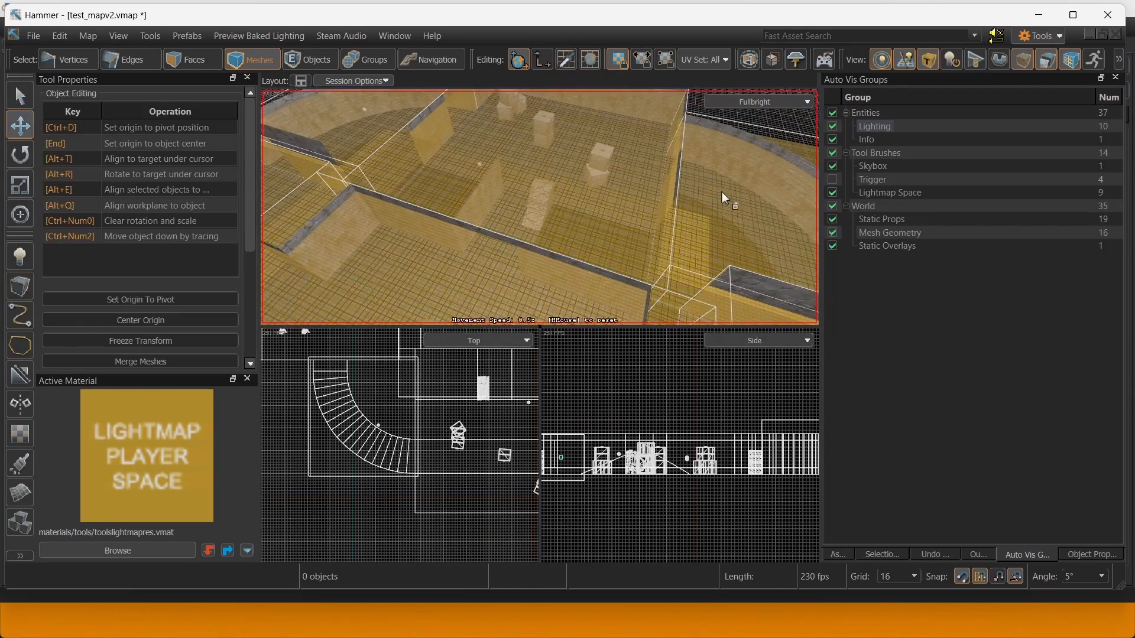
{"action": "right_click_drag", "start_coordinate": [722, 193], "coordinate": [706, 171]}
{"action": "right_click_drag", "start_coordinate": [540, 207], "coordinate": [538, 270]}
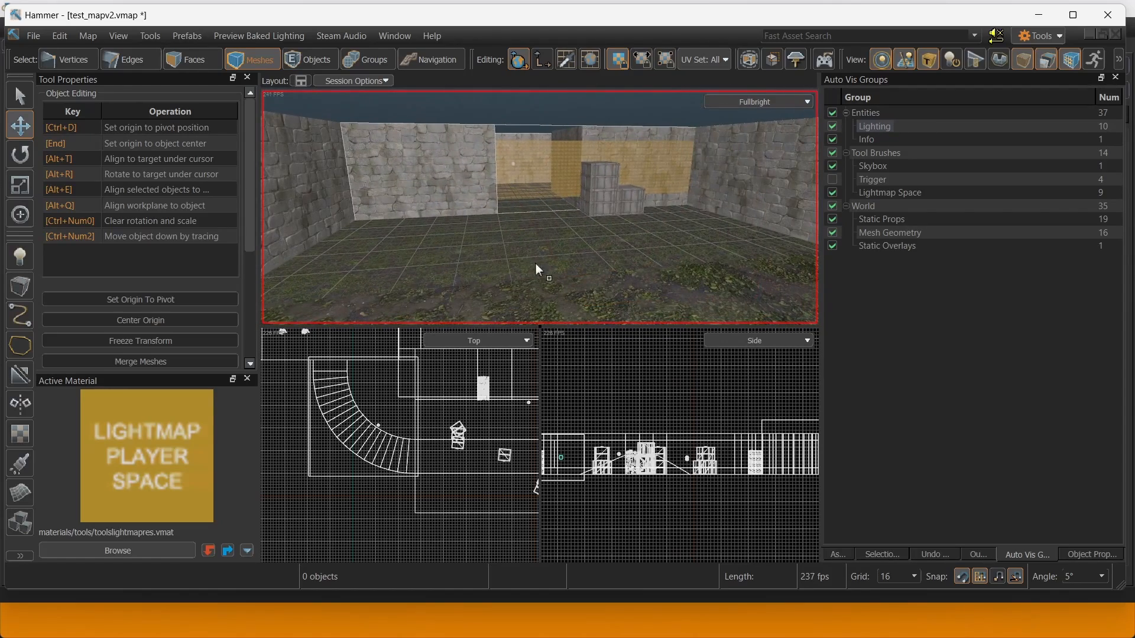
Open the Build Map settings from the File menu.
{"action": "left_click", "coordinate": [33, 36]}
{"action": "left_click", "coordinate": [77, 302]}
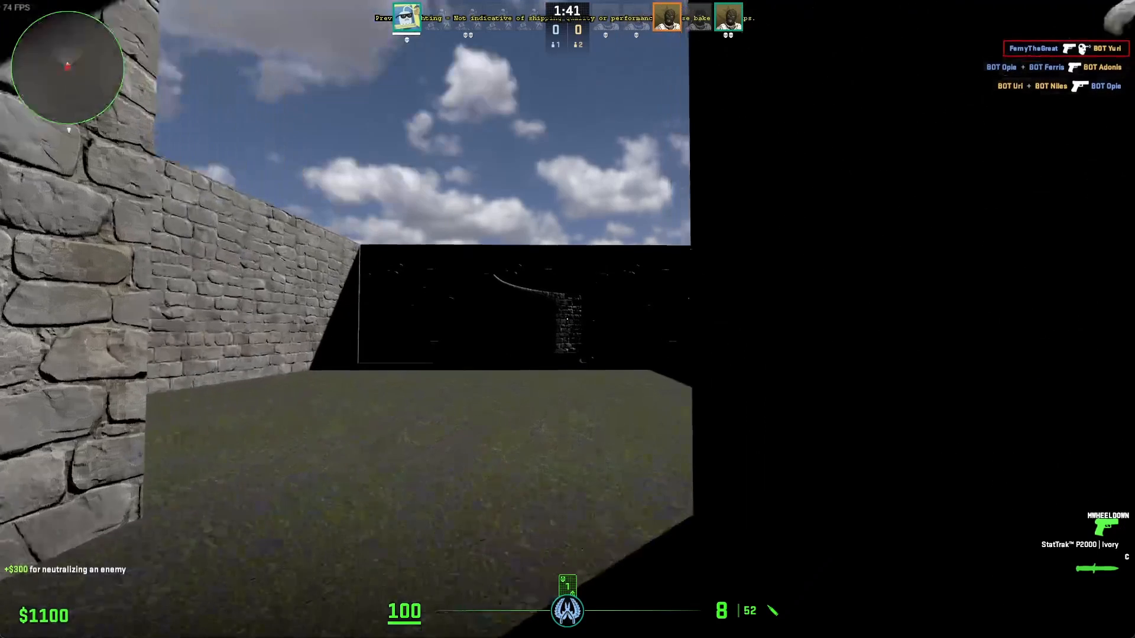
{"action": "scroll", "coordinate": [567, 320], "scroll_direction": "down", "scroll_amount": 1}
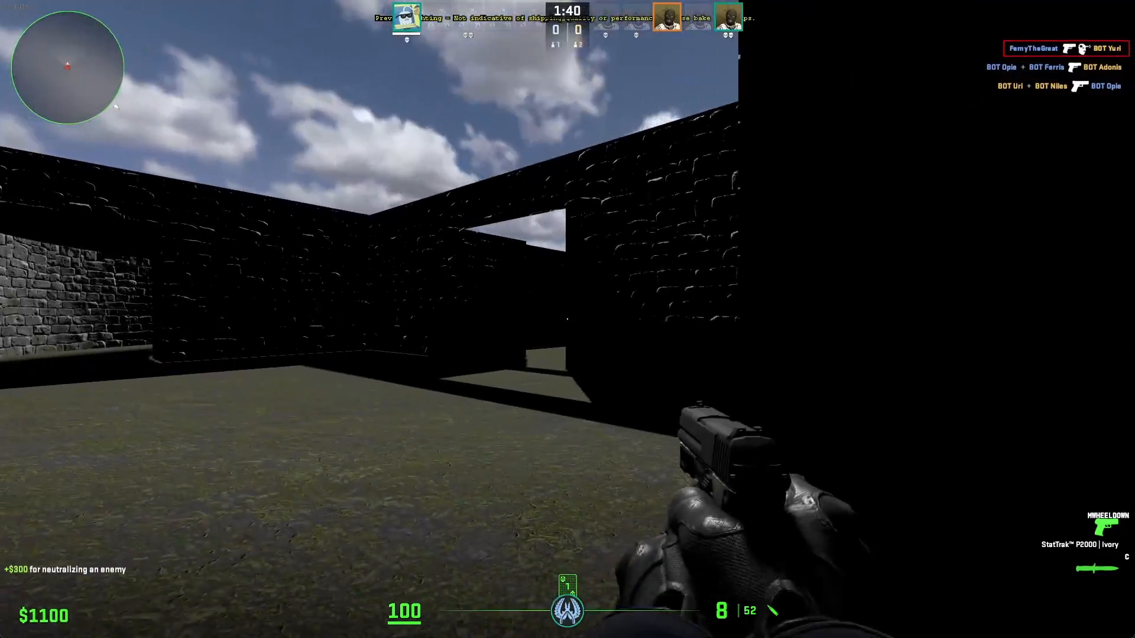
Walk through the passage, walled courtyard and stone tunnel to check the in-game lighting.
{"action": "key", "text": "w"}
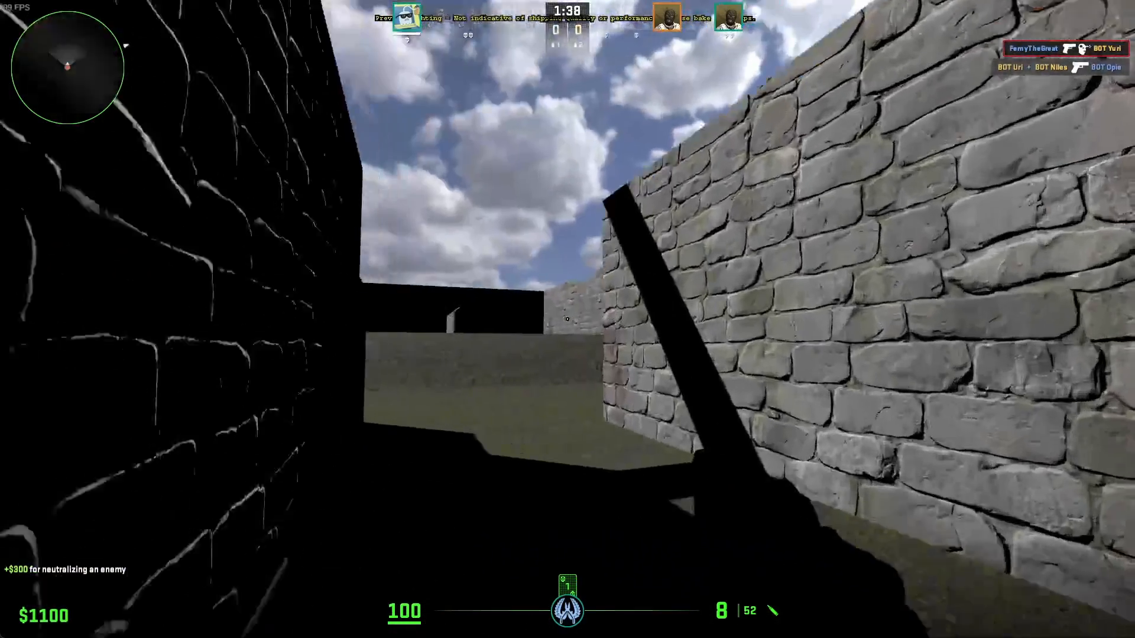
{"action": "key", "text": "w"}
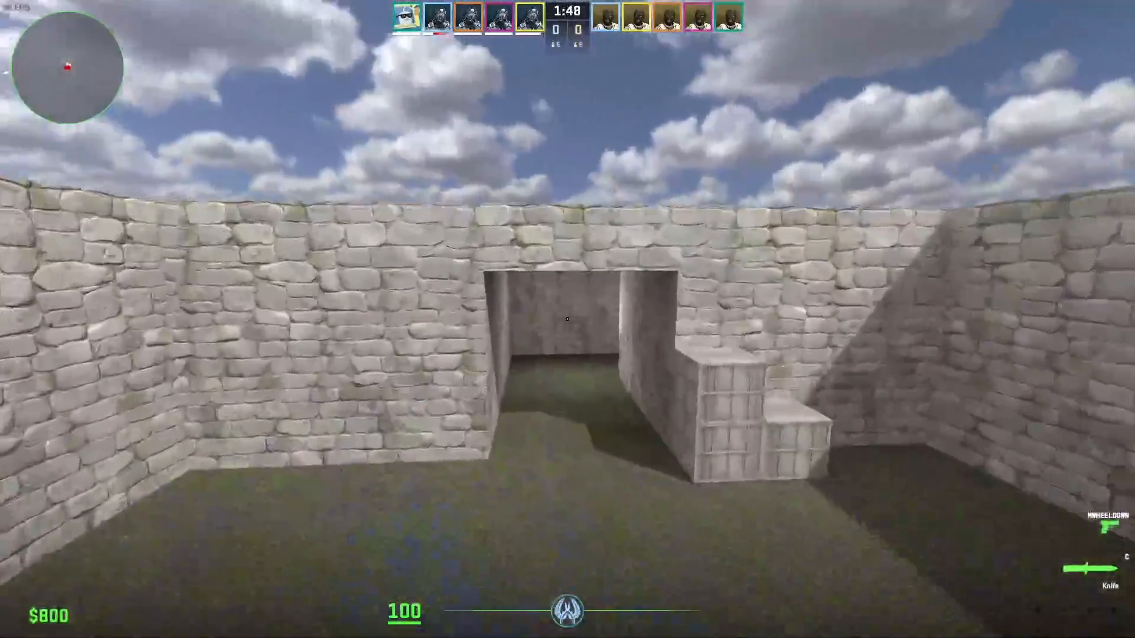
{"action": "key", "text": "w"}
{"action": "scroll", "coordinate": [567, 320], "scroll_direction": "down", "scroll_amount": 1}
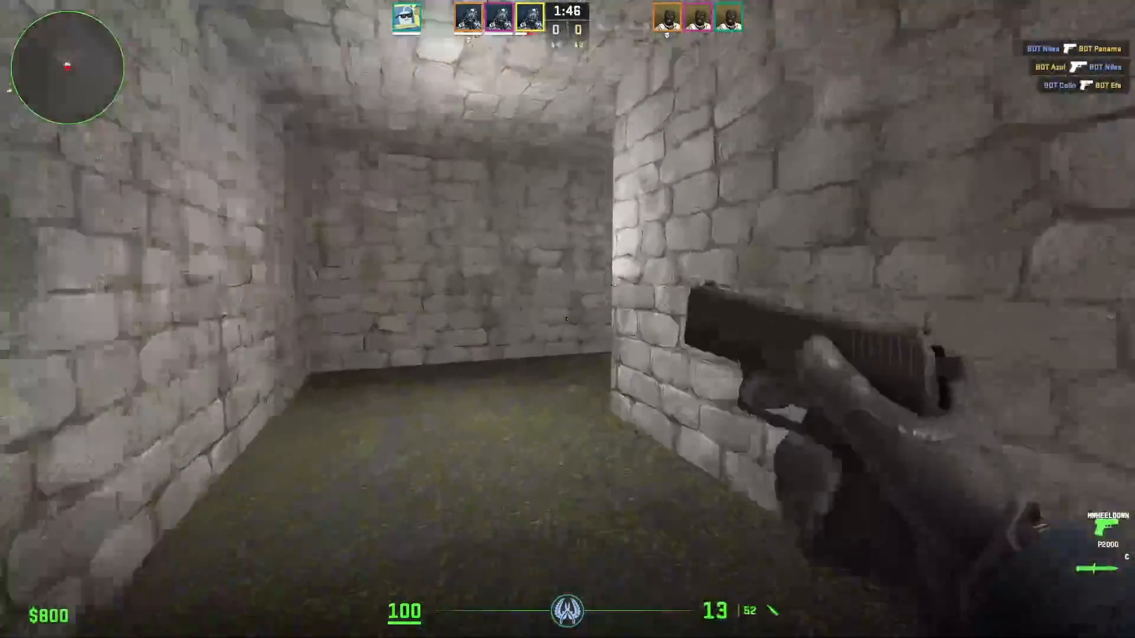
{"action": "scroll", "coordinate": [568, 320], "scroll_direction": "up", "scroll_amount": 1}
{"action": "key", "text": "w"}
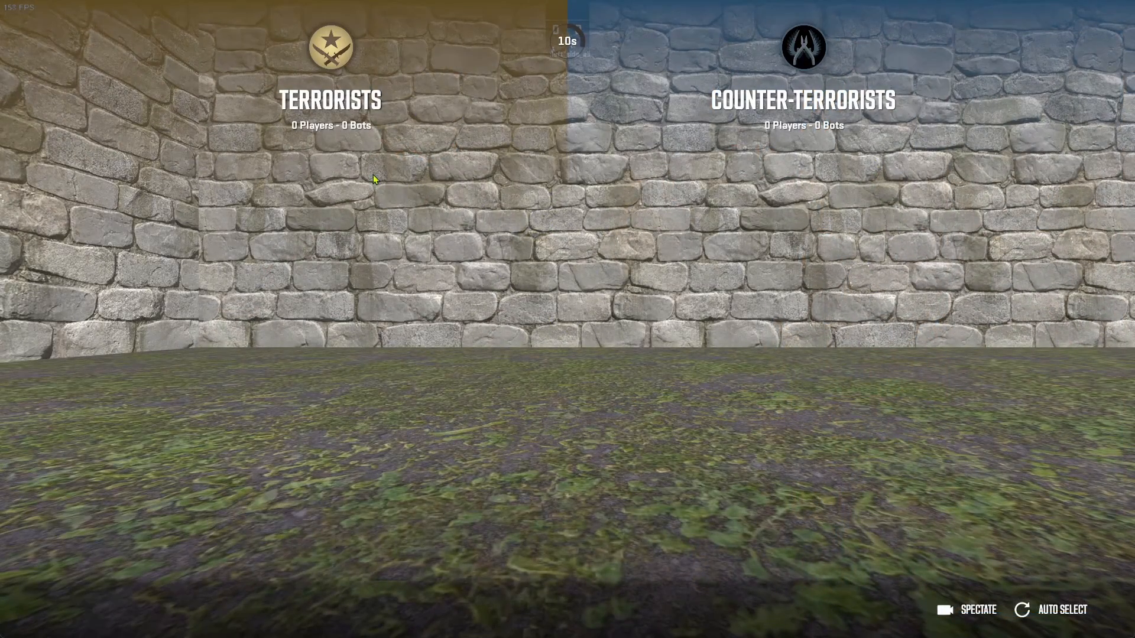
Join the Terrorists, win the round against bots, and inspect the carried C4.
{"action": "left_click", "coordinate": [374, 175]}
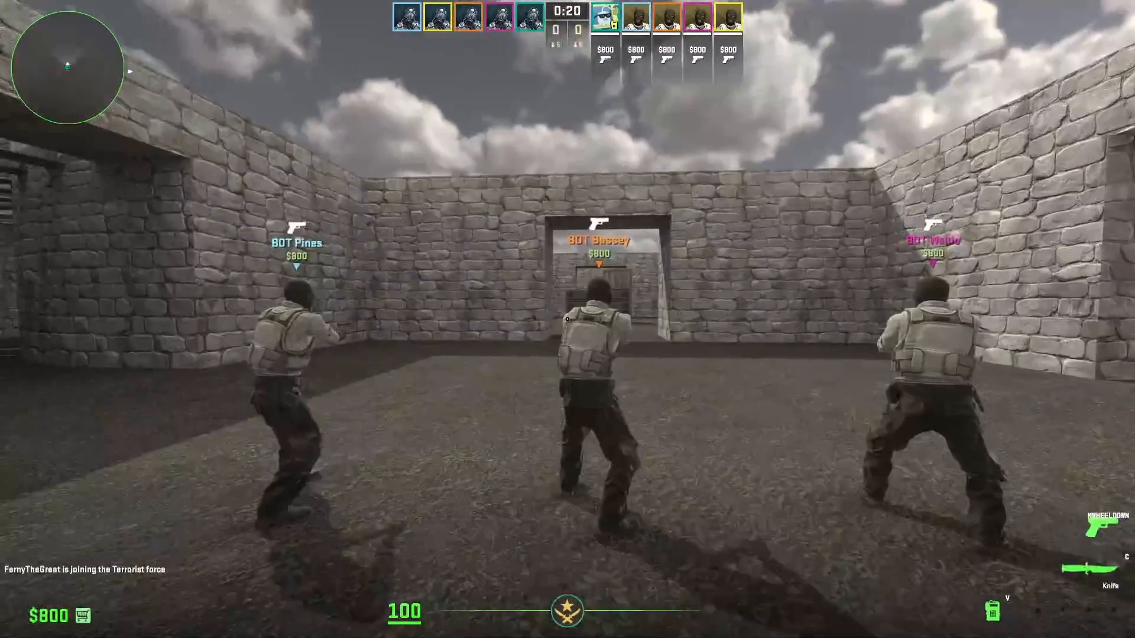
{"action": "scroll", "coordinate": [568, 320], "scroll_direction": "down", "scroll_amount": 1}
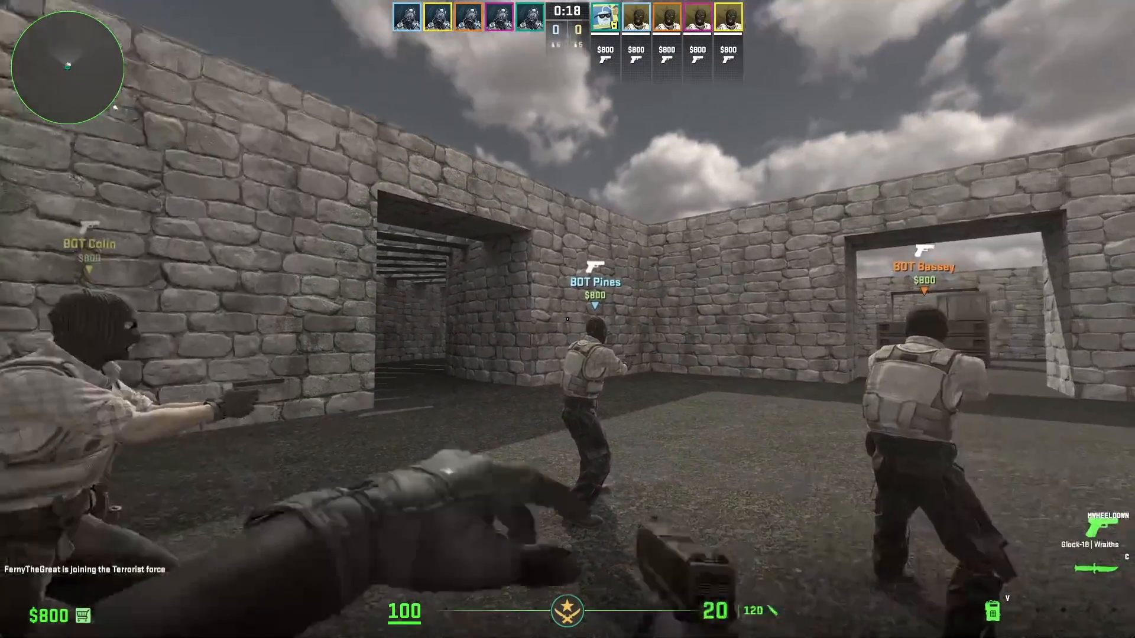
{"action": "key", "text": "c"}
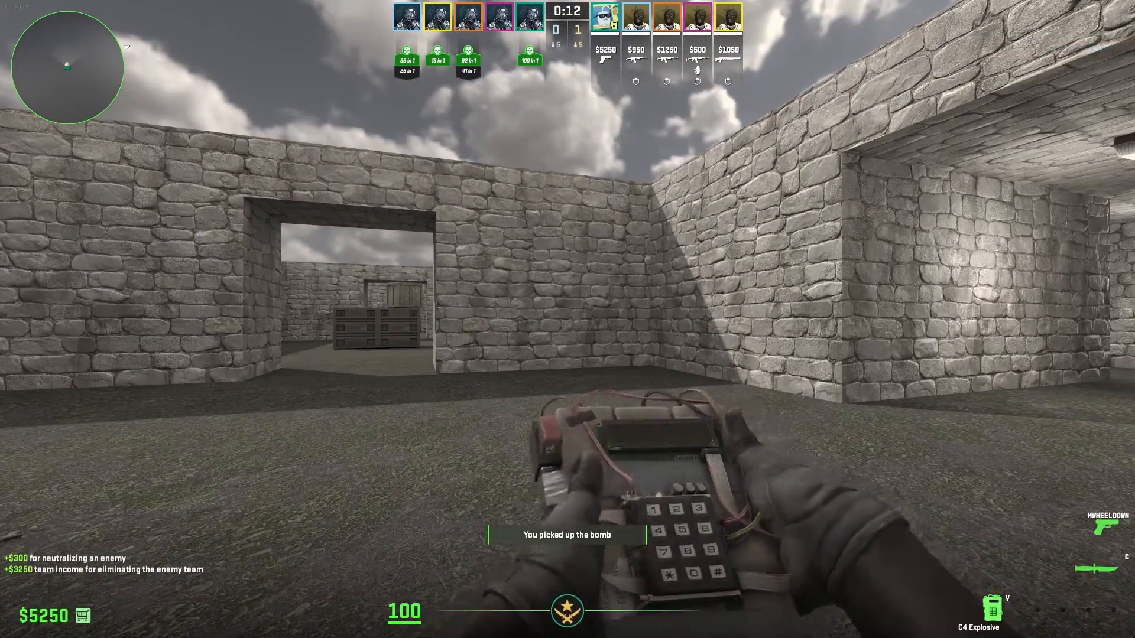
{"action": "key", "text": "f"}
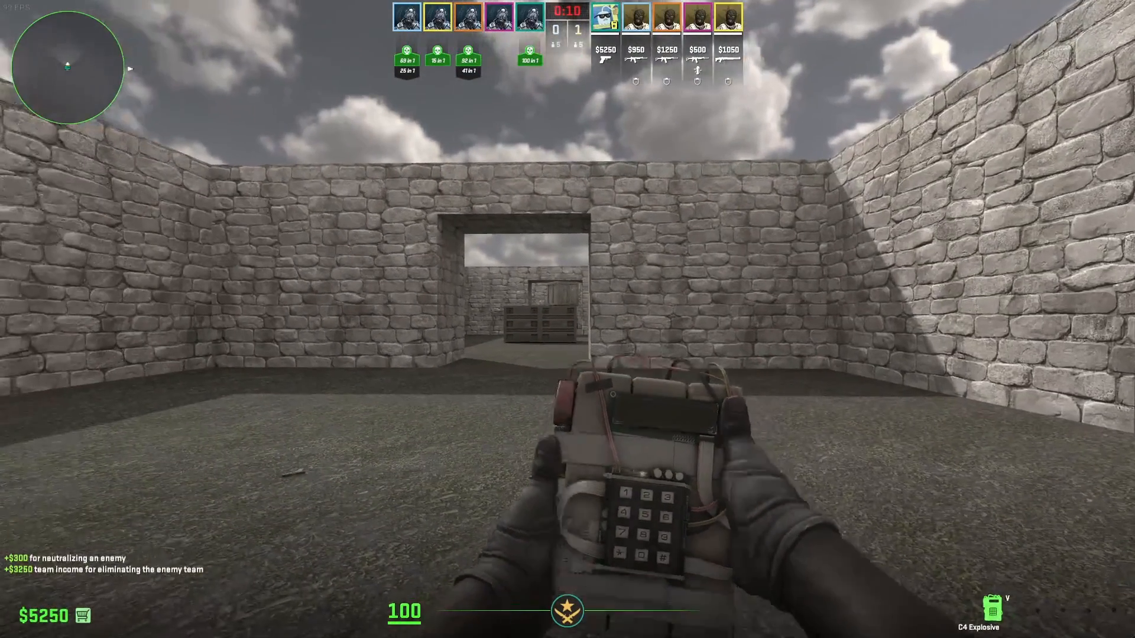